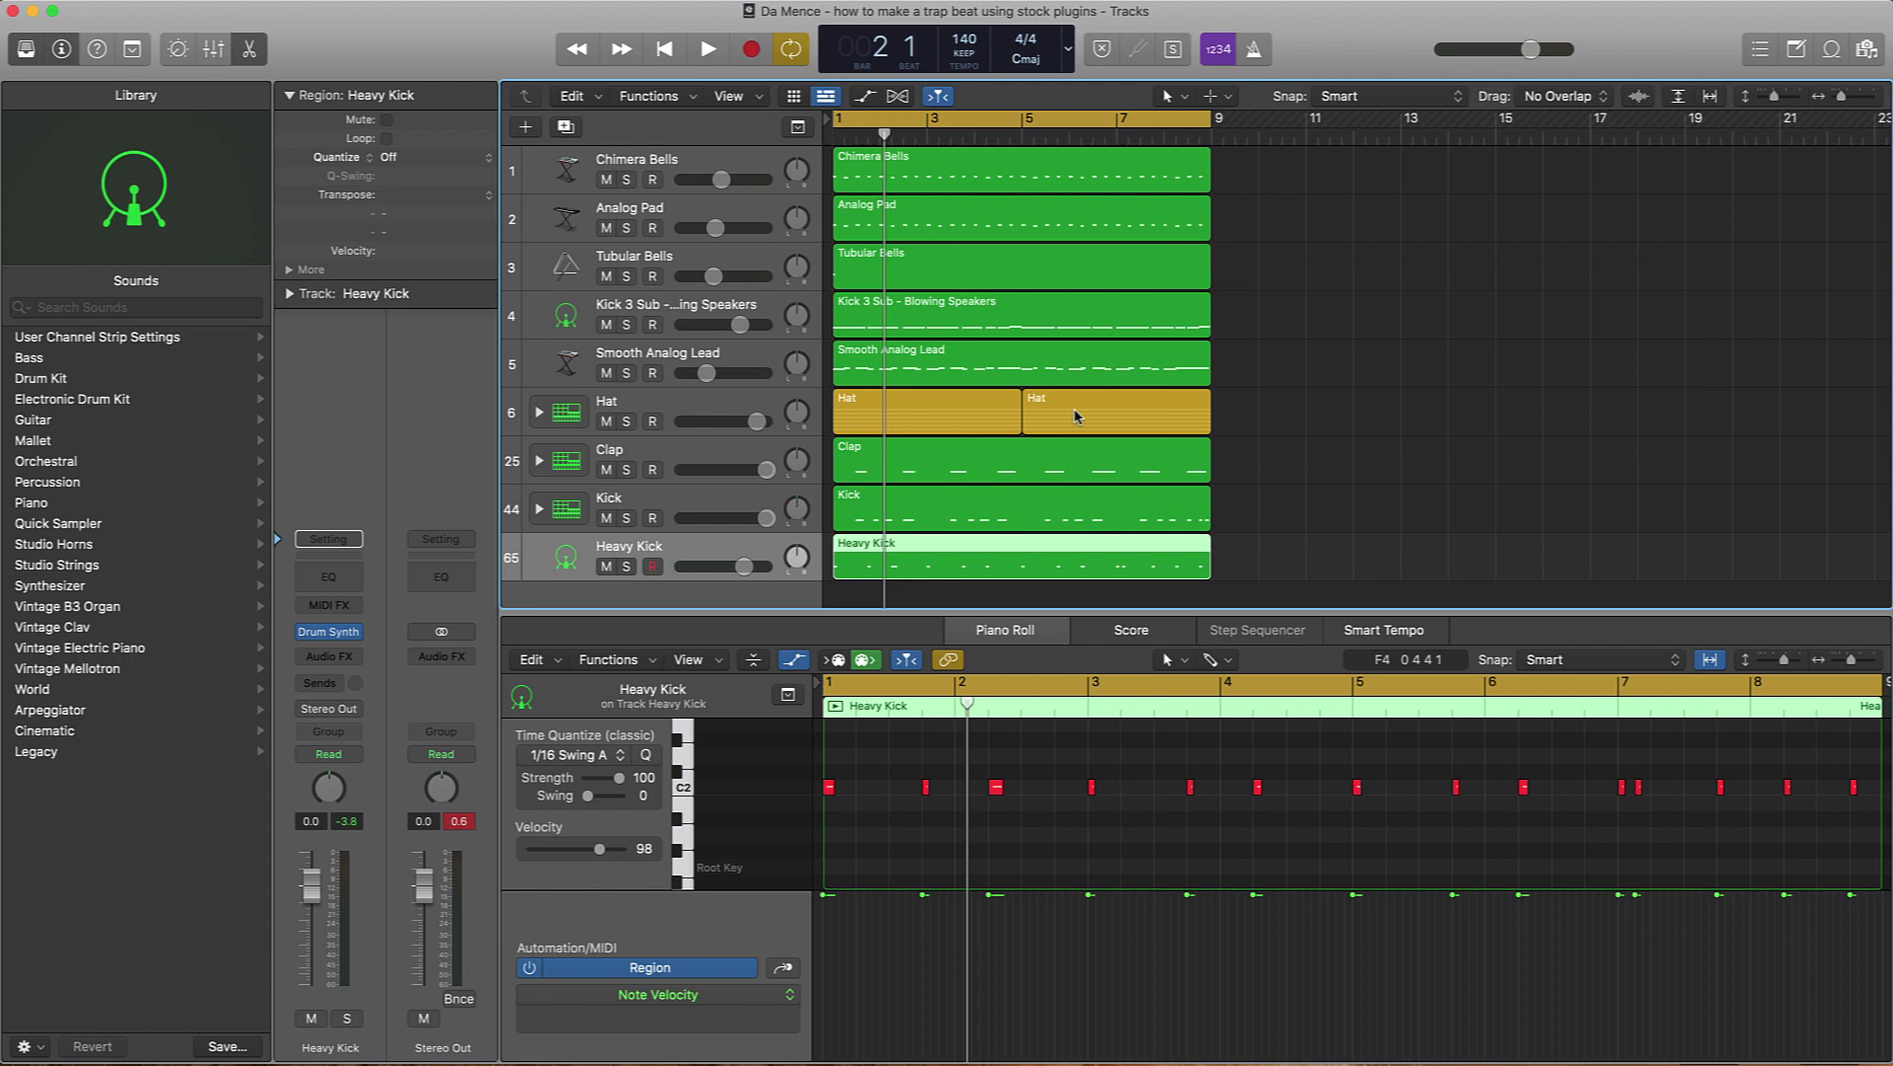
Step: Play the loop and raise the Smooth Analog Lead track's volume to -7.0 dB
key(space)
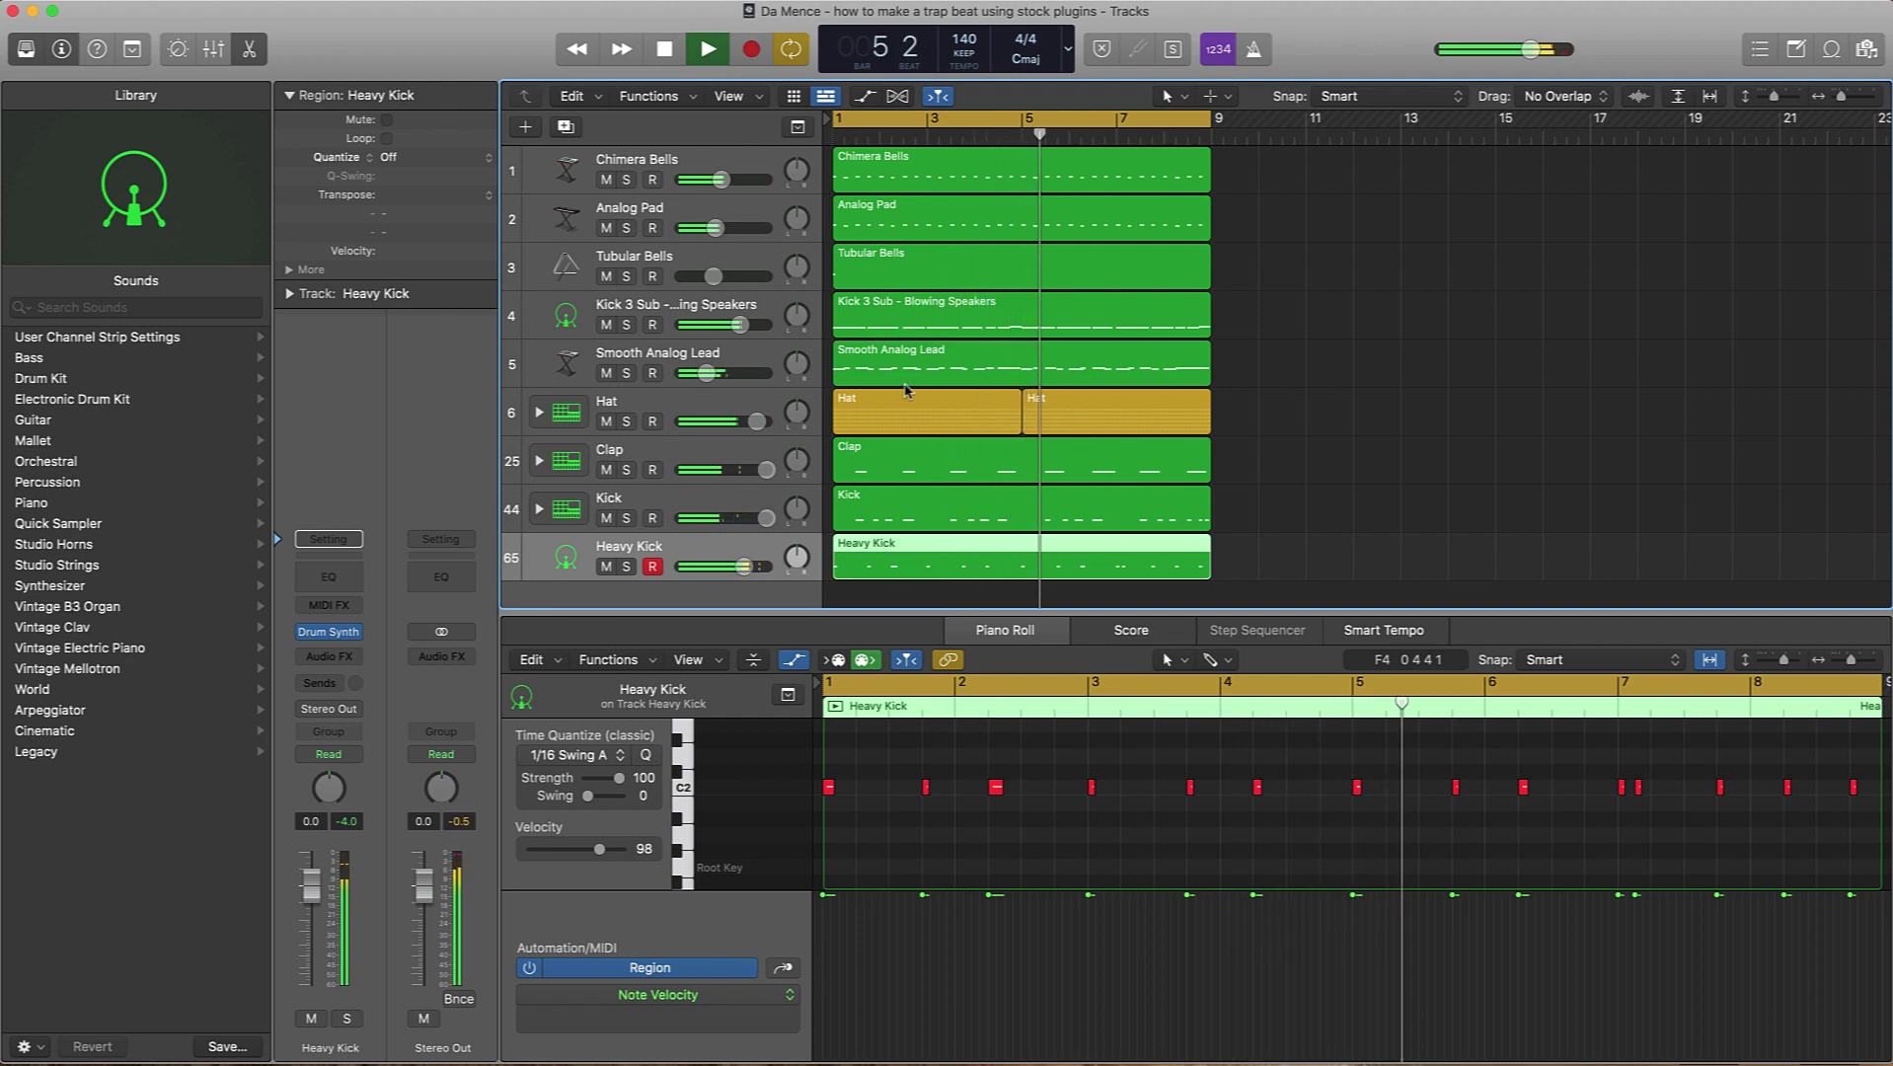
drag(707, 373, 733, 372)
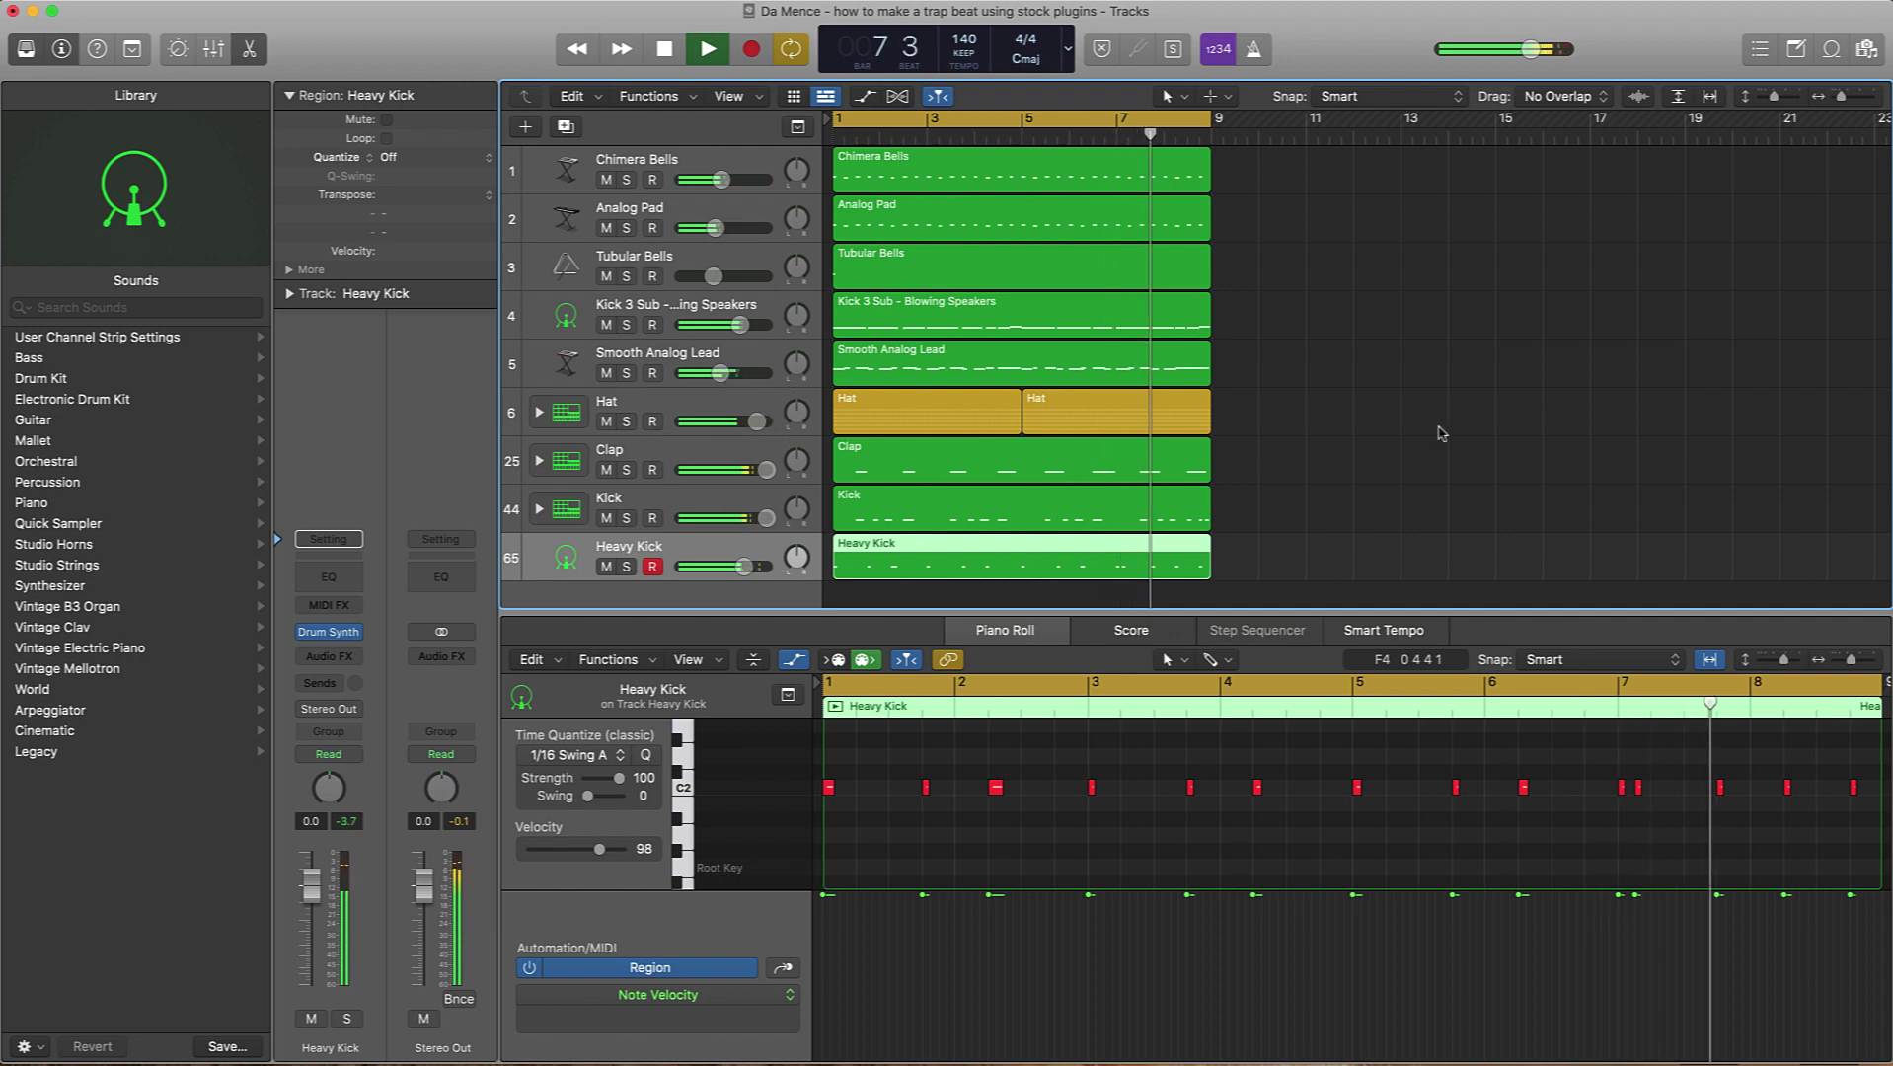
key(space)
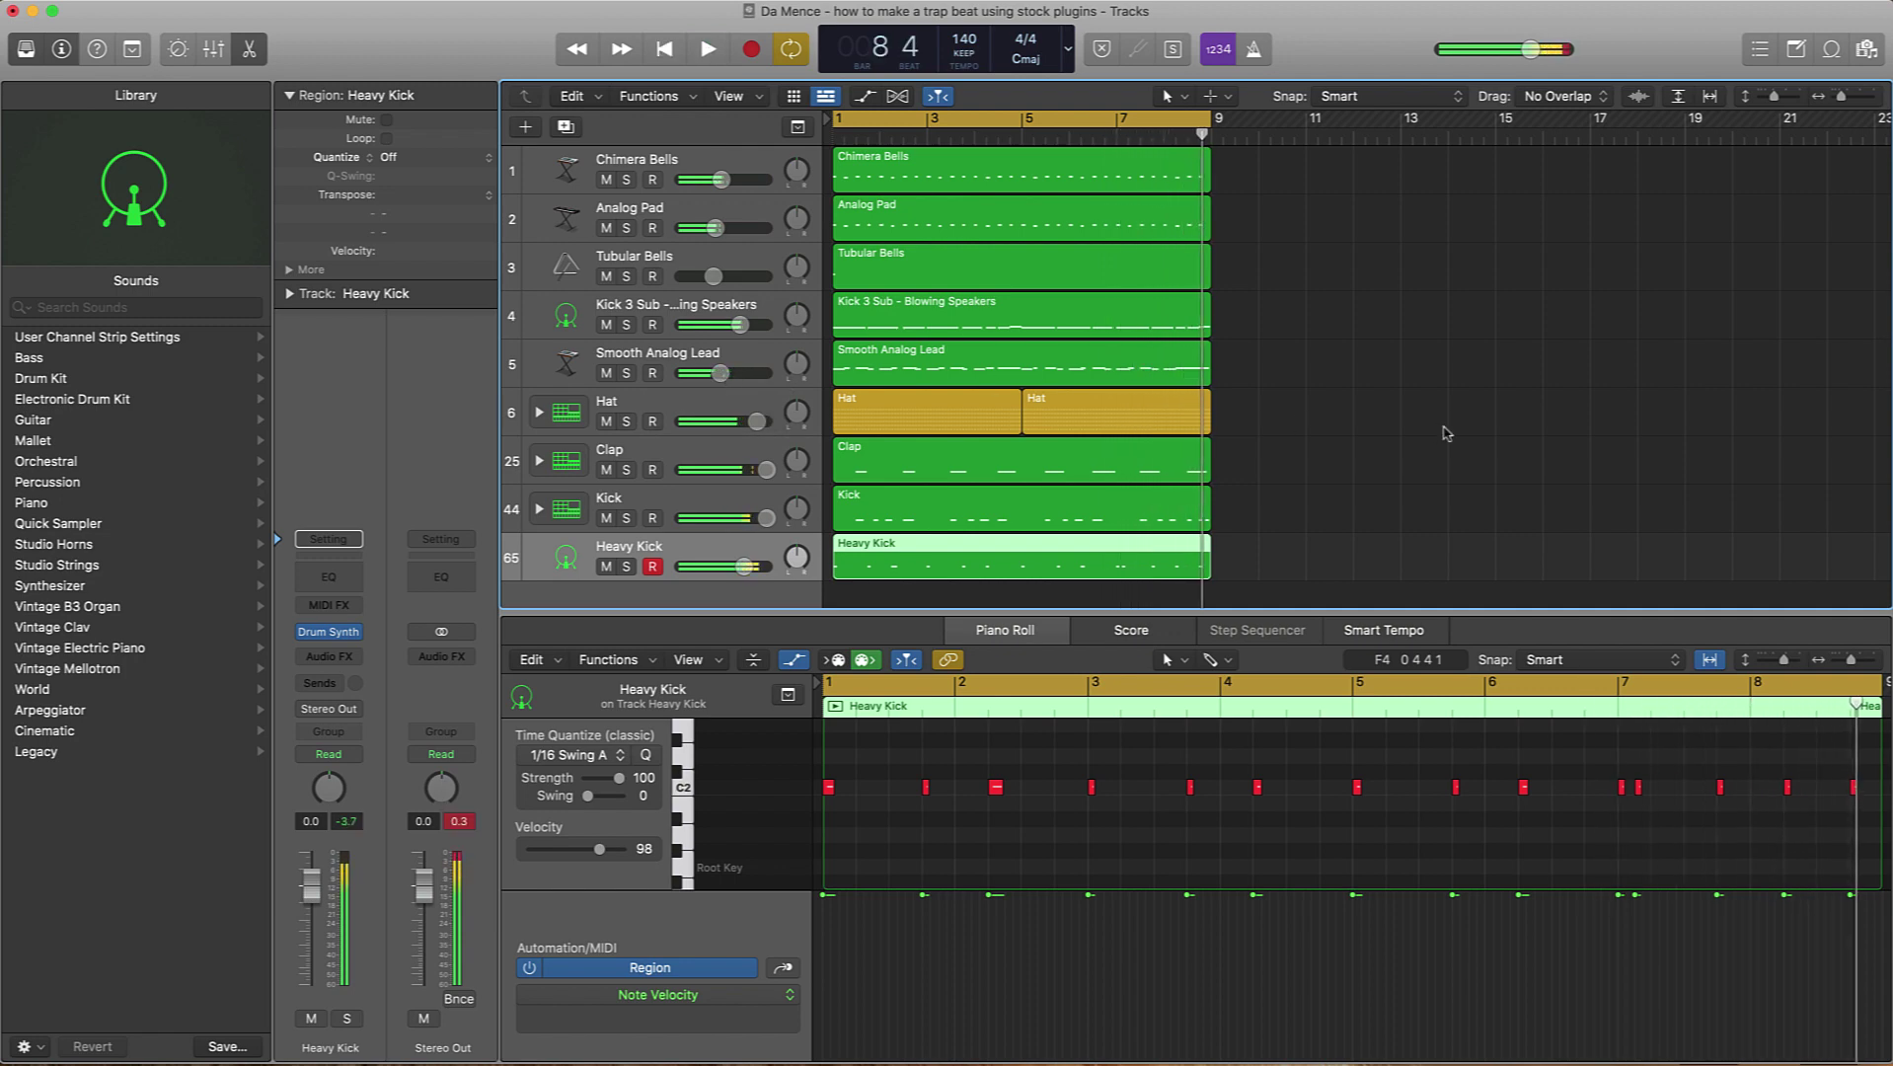
Step: Hide the note editor and clear the peak level readings on the channel strips
click(260, 53)
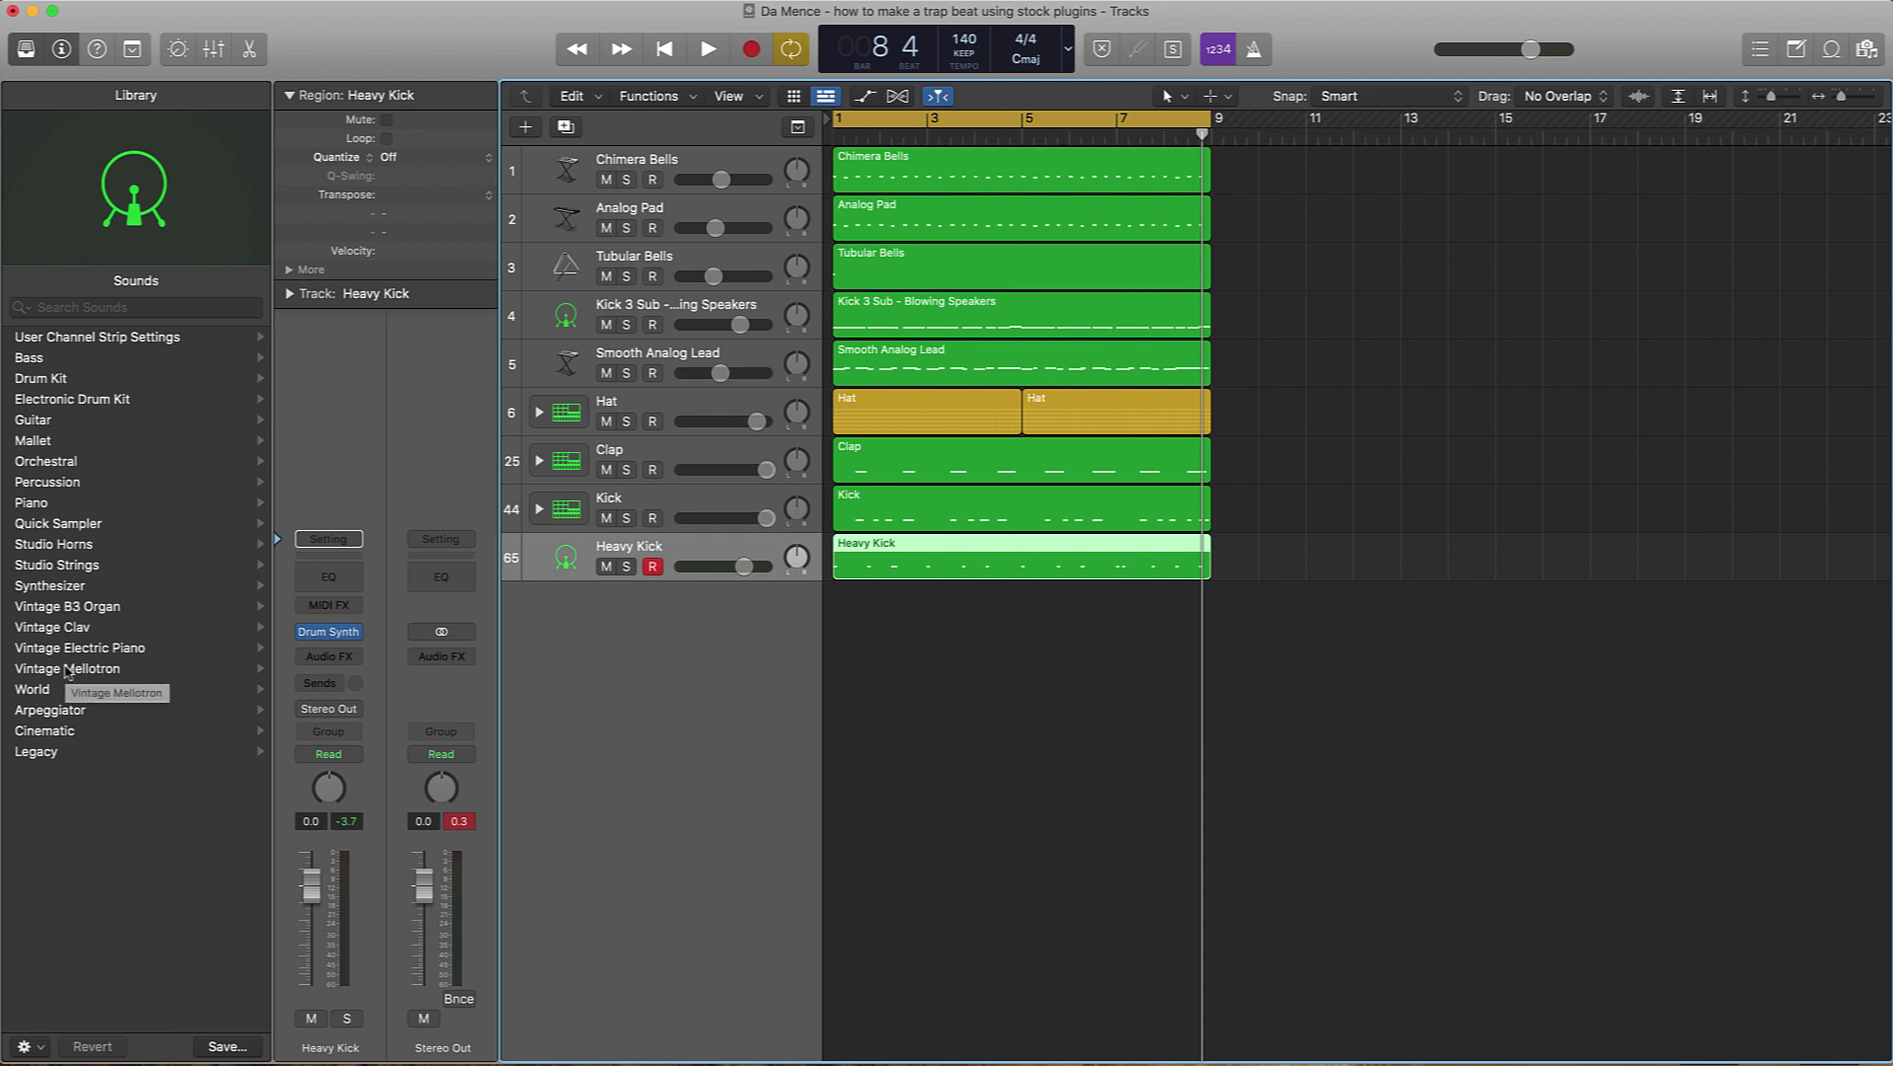
click(460, 821)
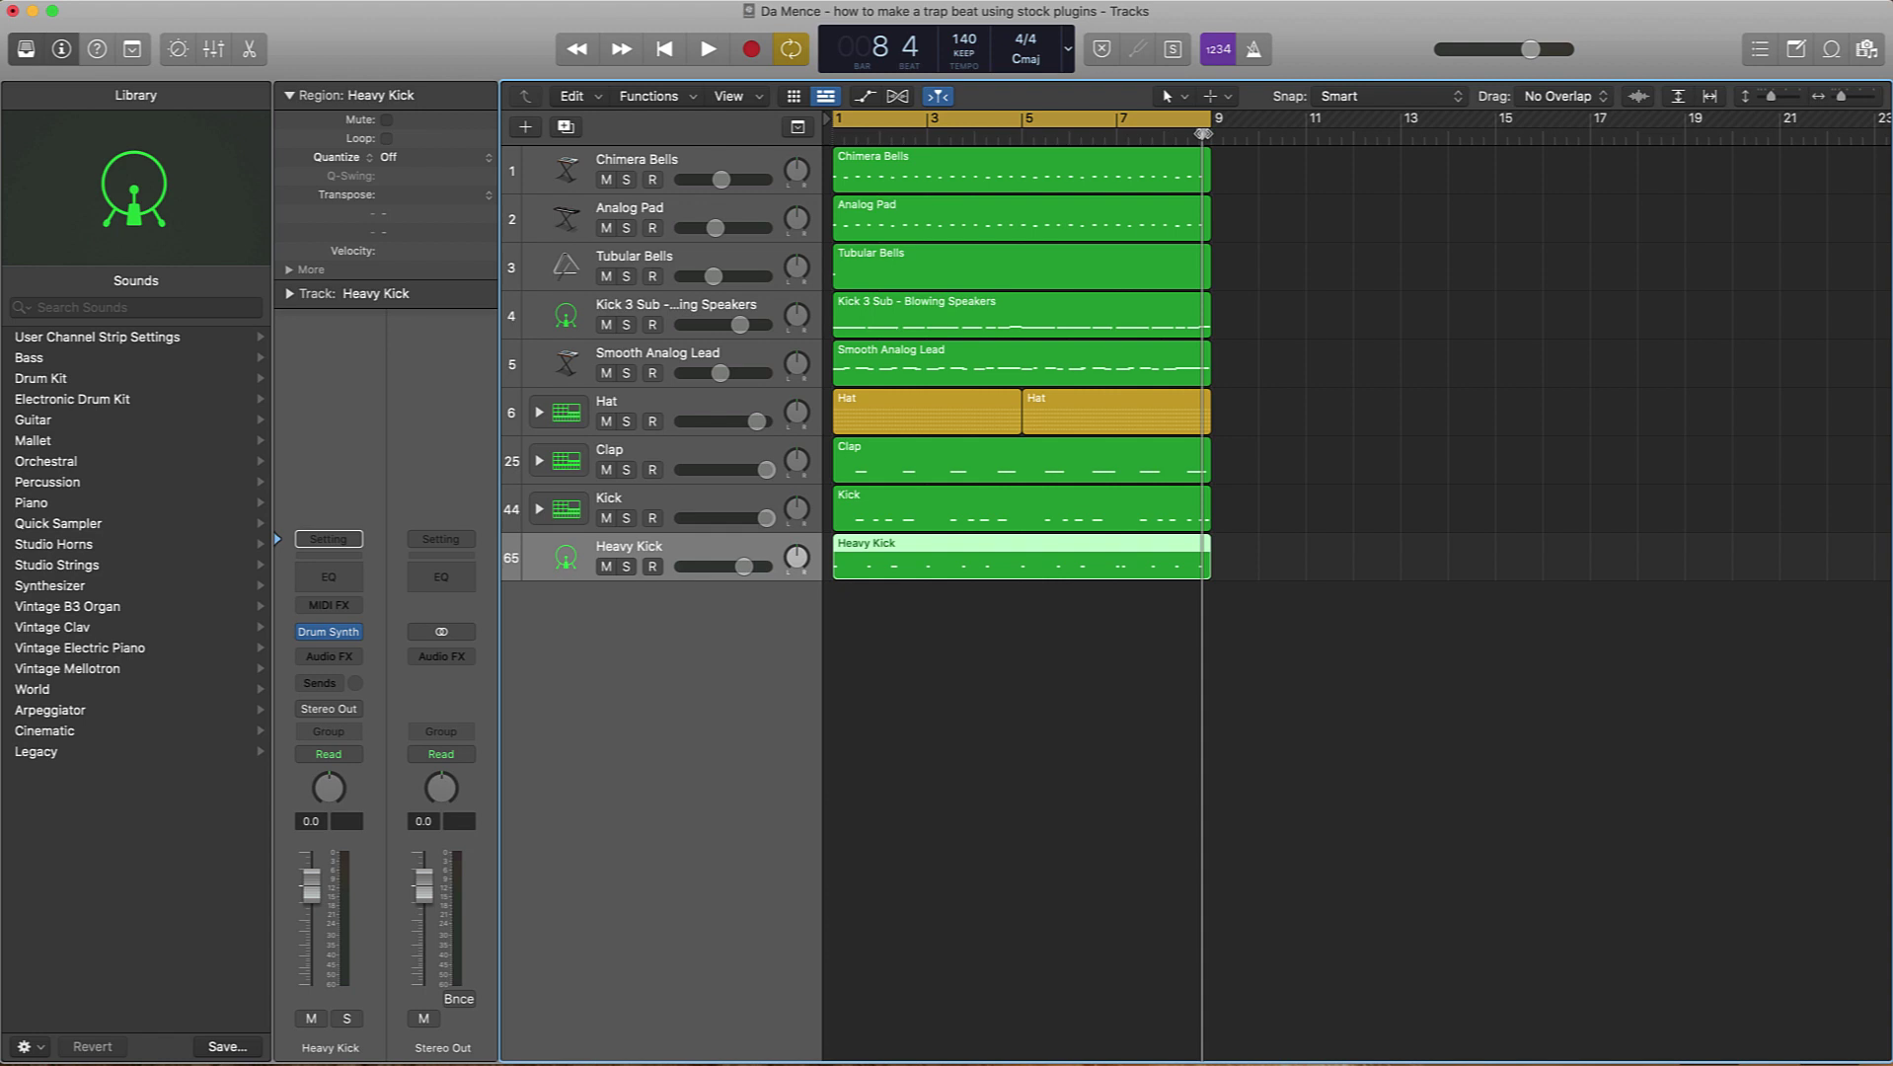
Step: Copy the regions of all nine tracks from bar 1 to bar 9
click(1213, 136)
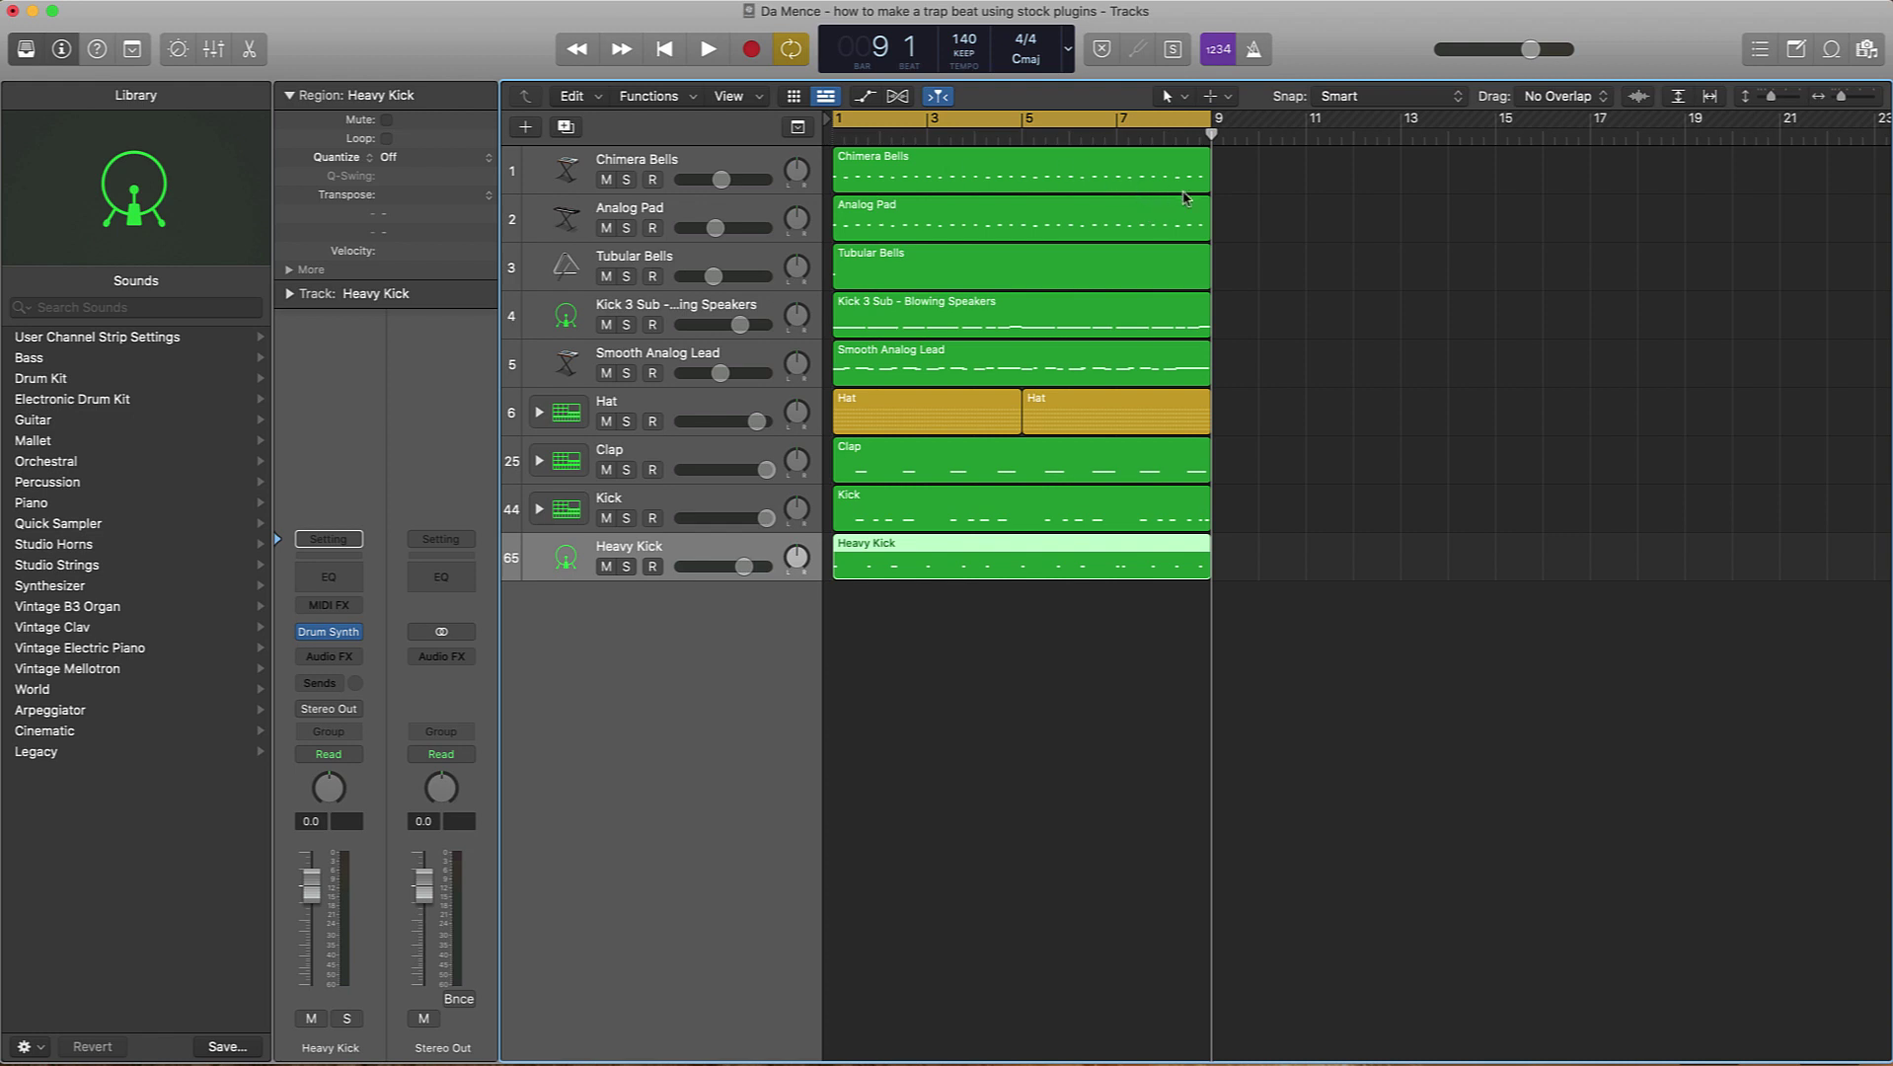
drag(1250, 175, 865, 651)
drag(869, 559, 1245, 553)
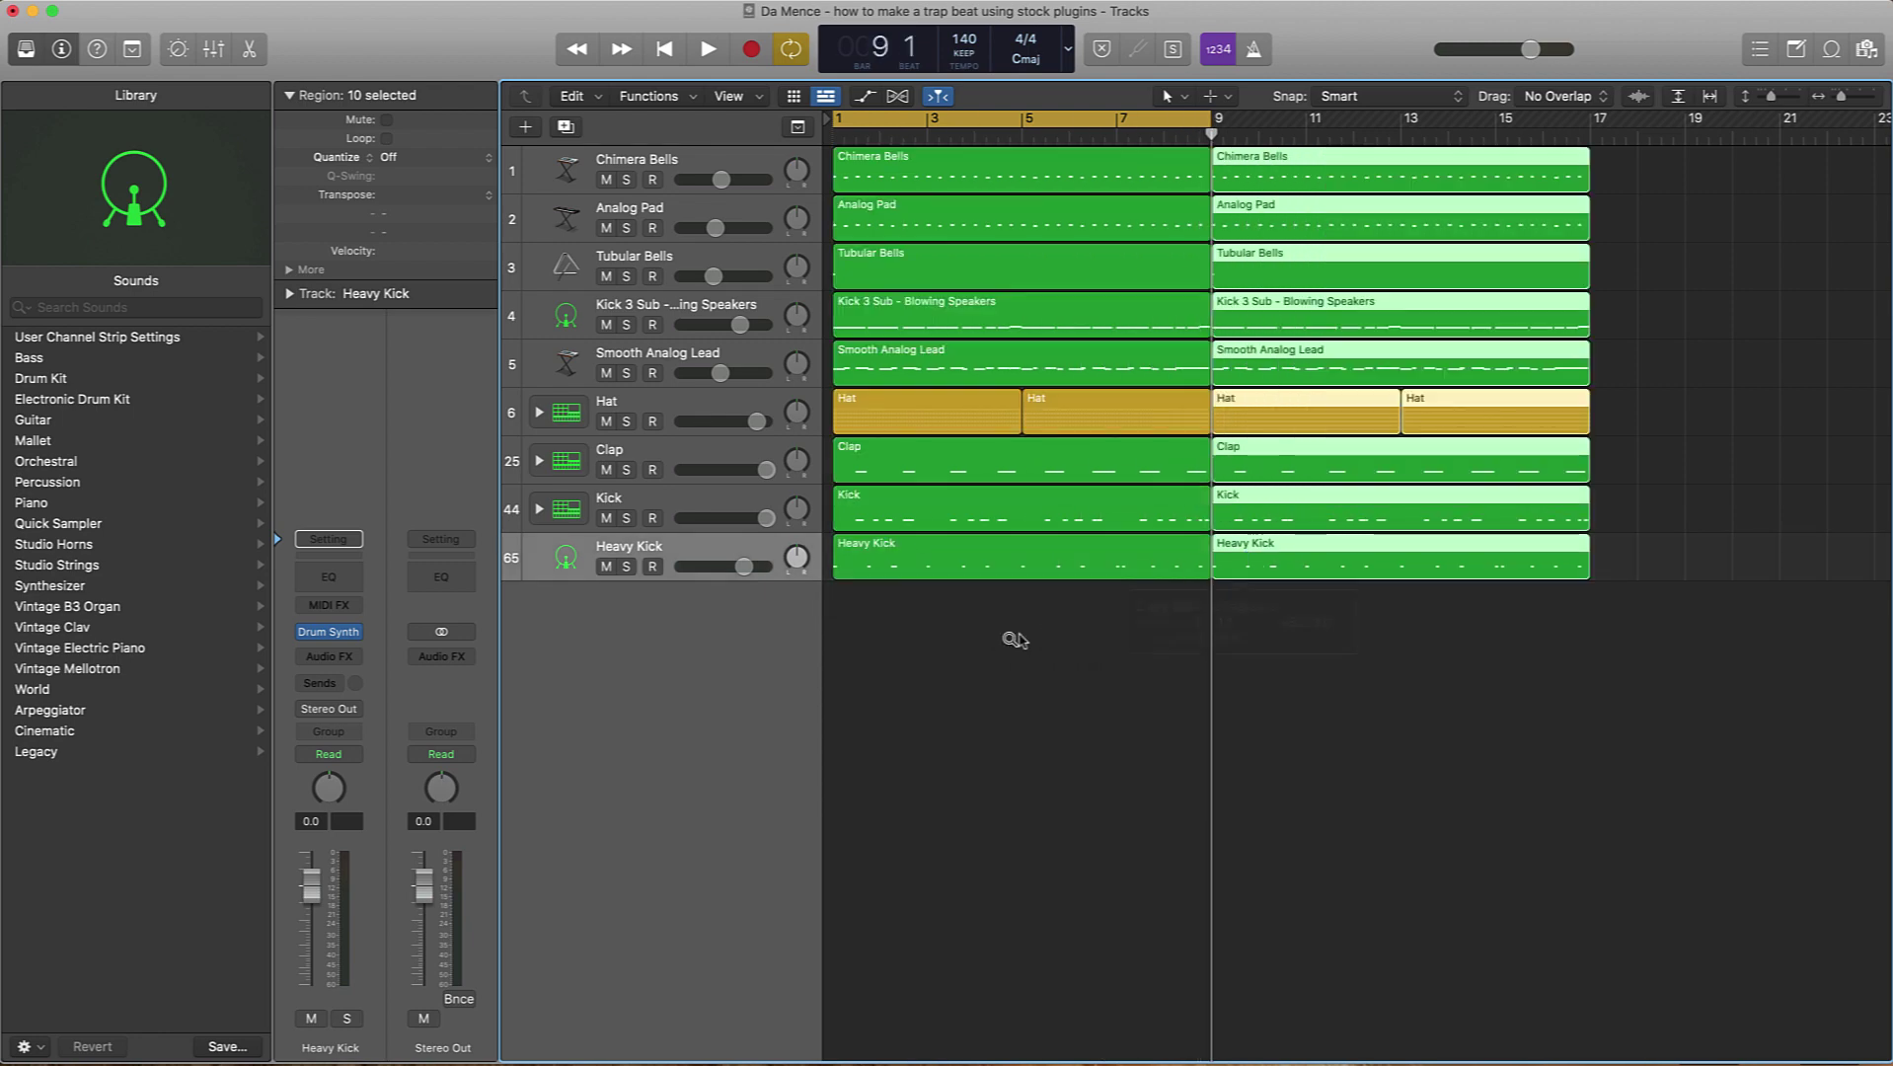
Step: Solo the Kick track, audition it, and rename the track Snare
click(626, 517)
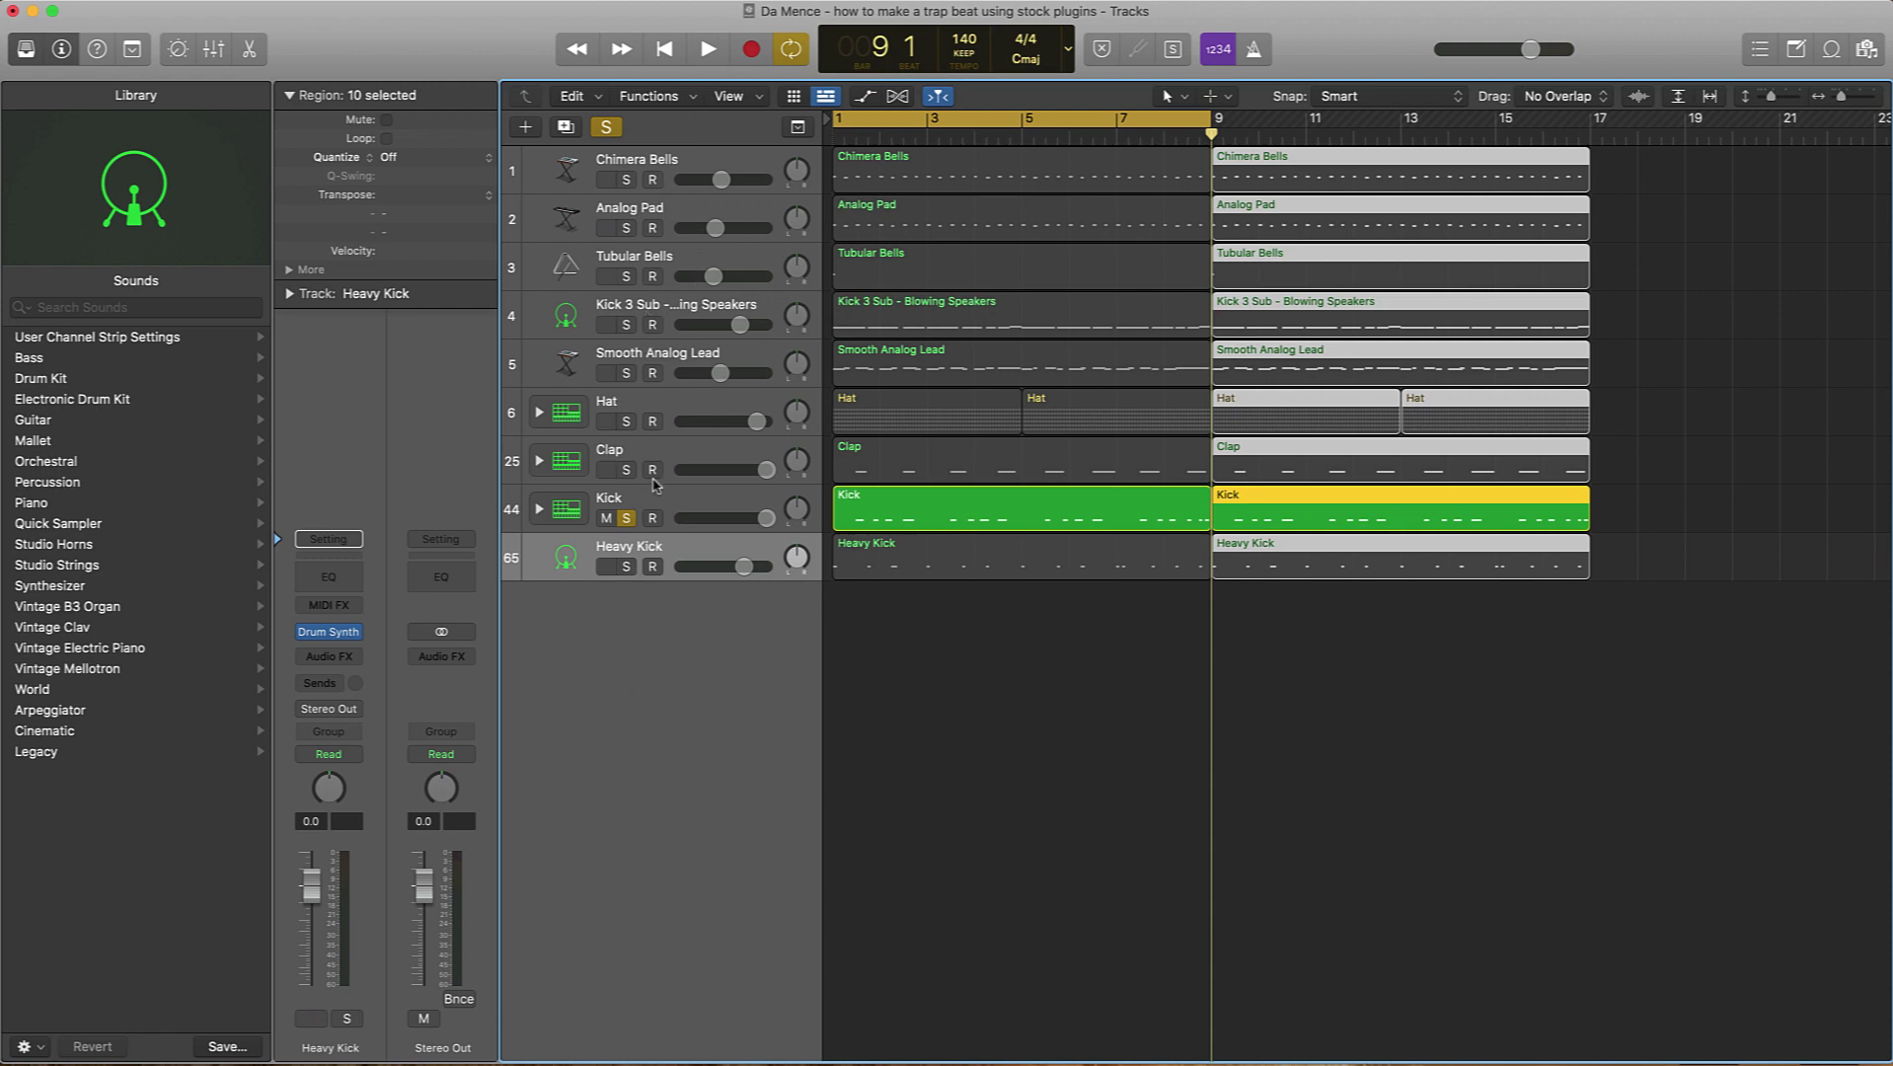
key(space)
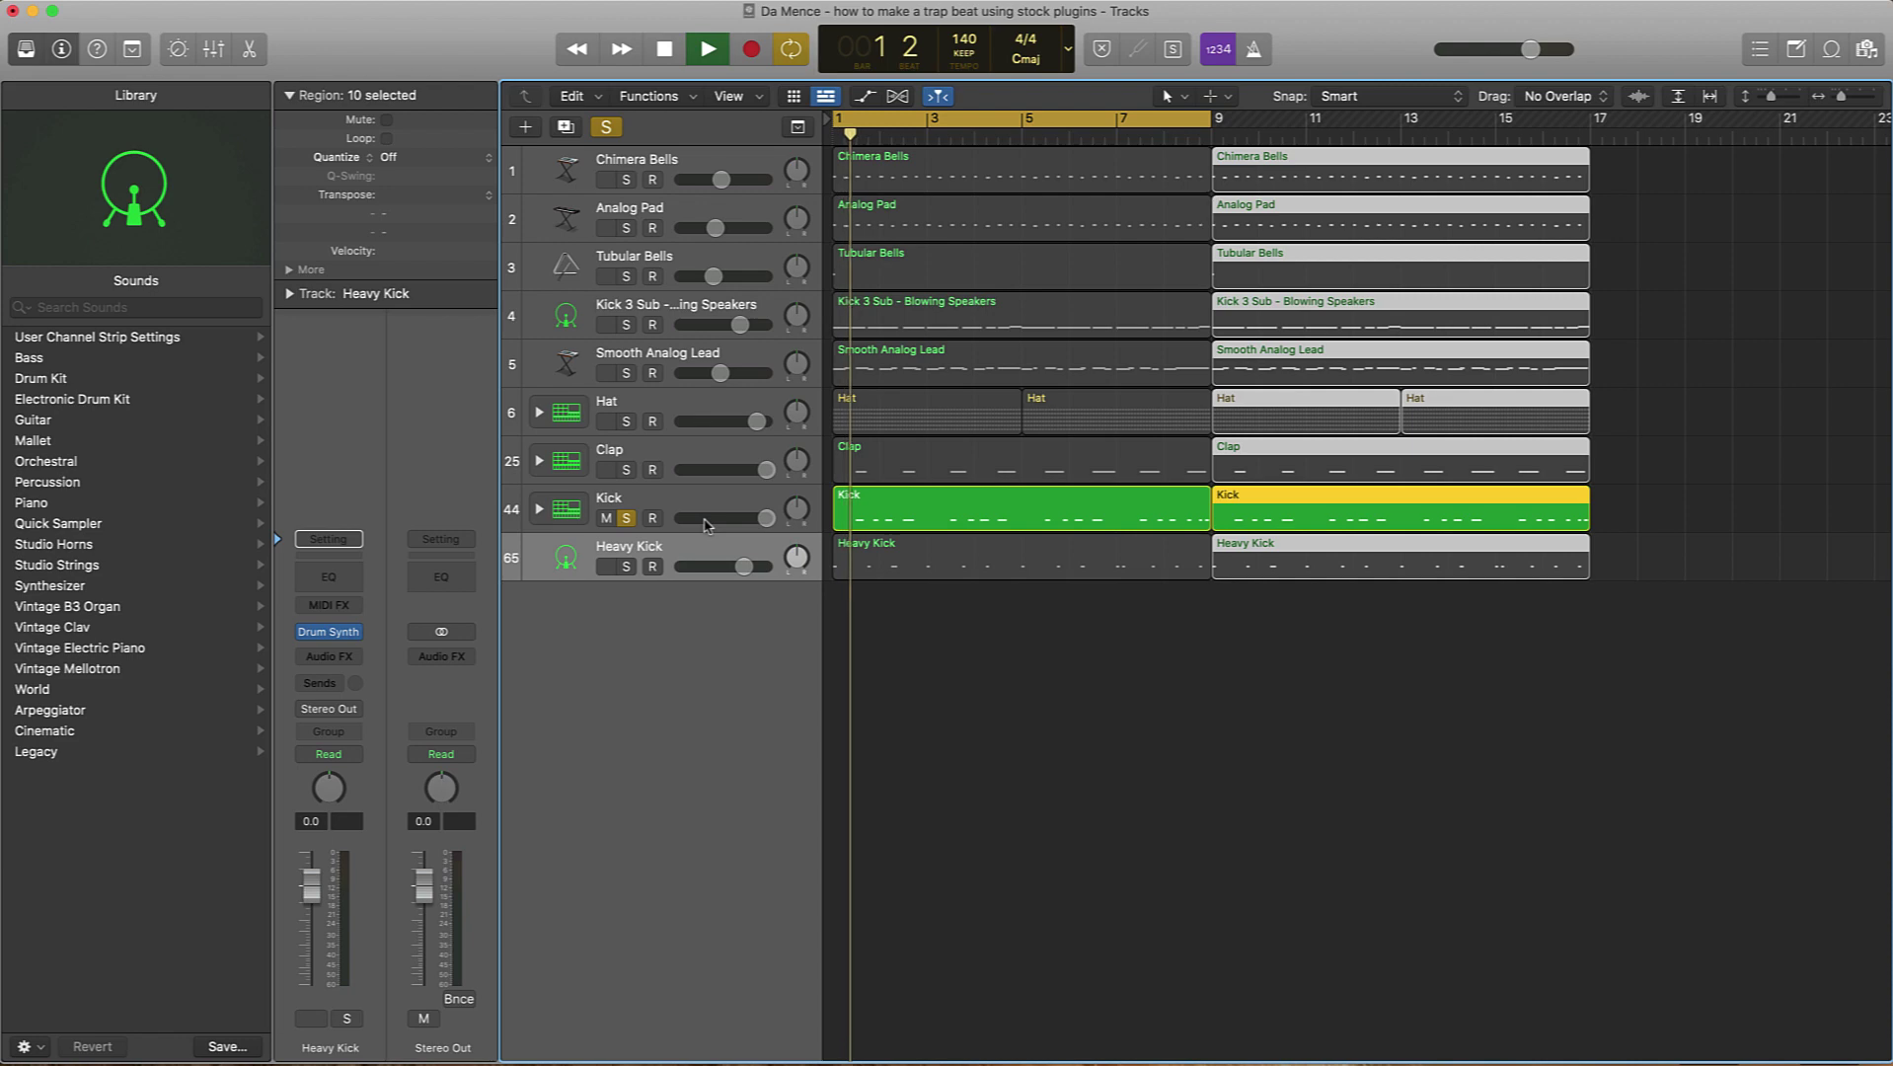
key(space)
click(608, 497)
double_click(608, 497)
text(Snare)
key(Return)
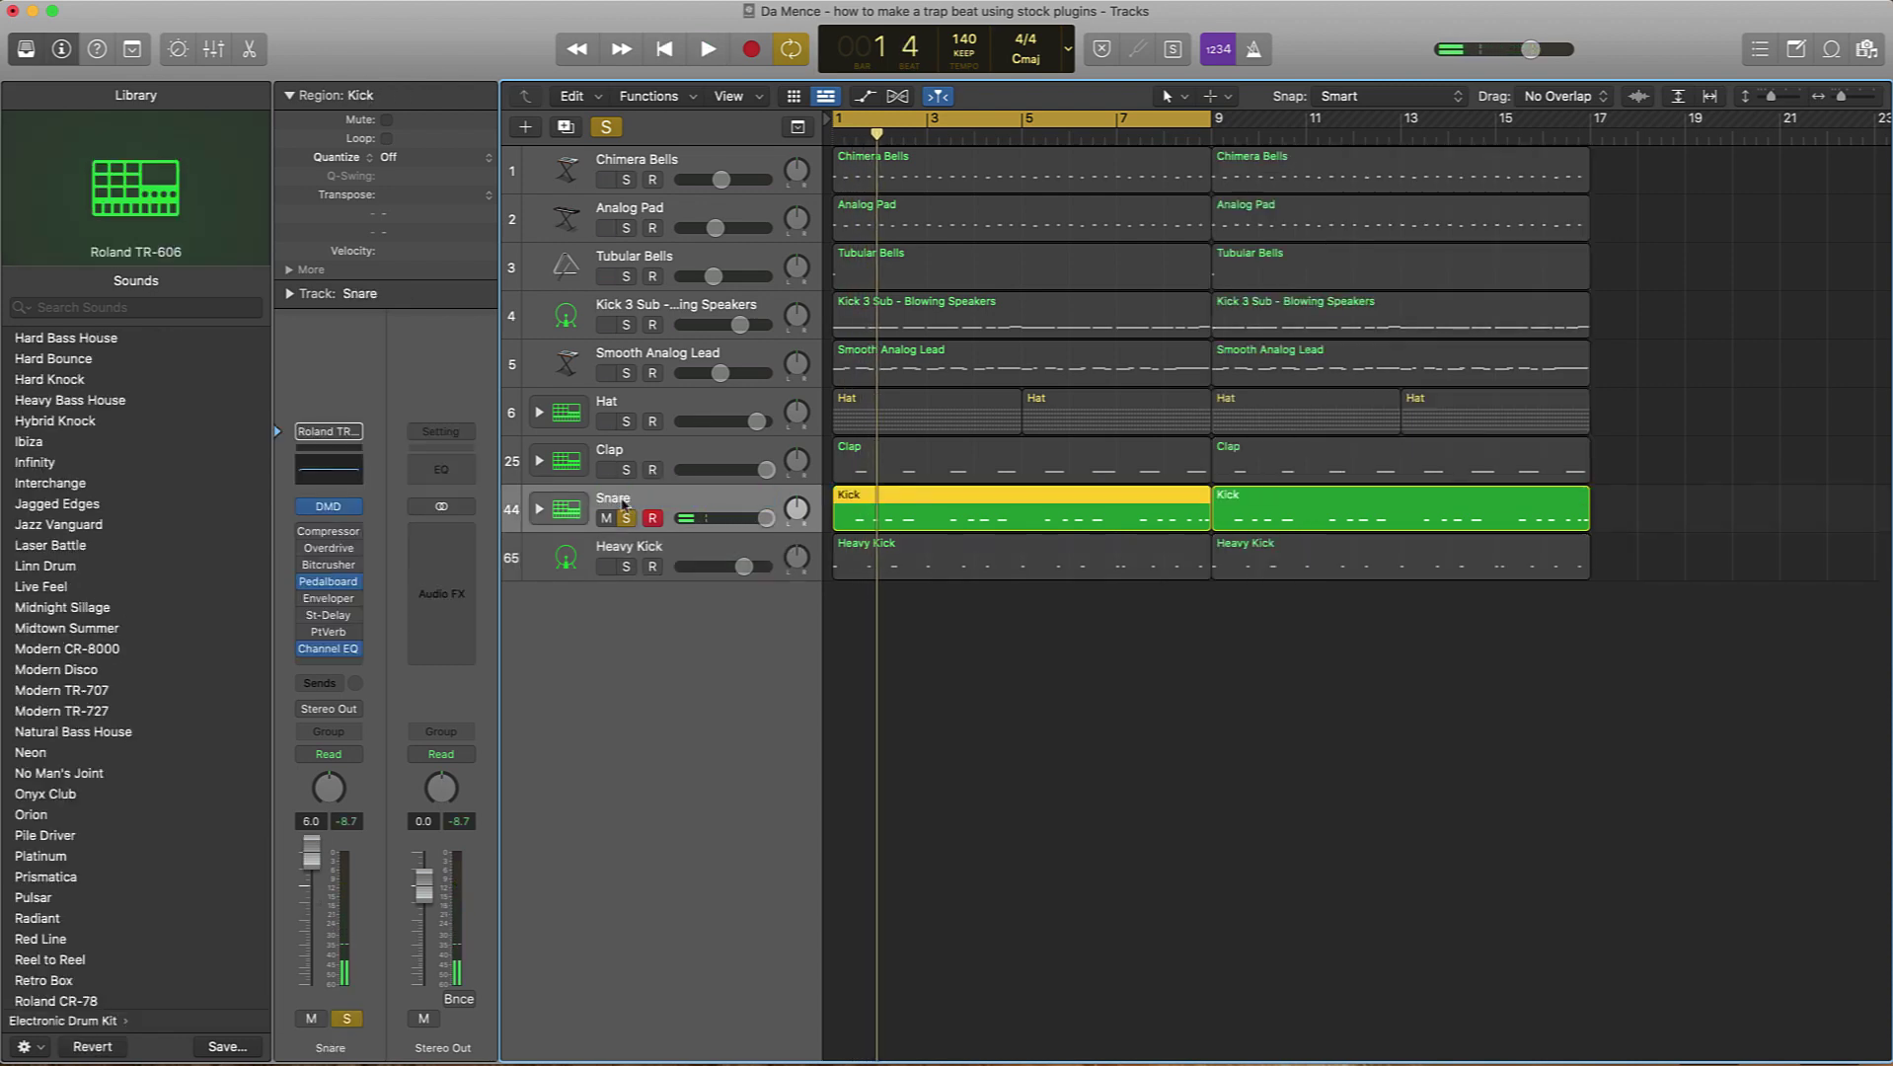
Step: Rename the Heavy Kick track as Kick
double_click(629, 546)
text(Kick)
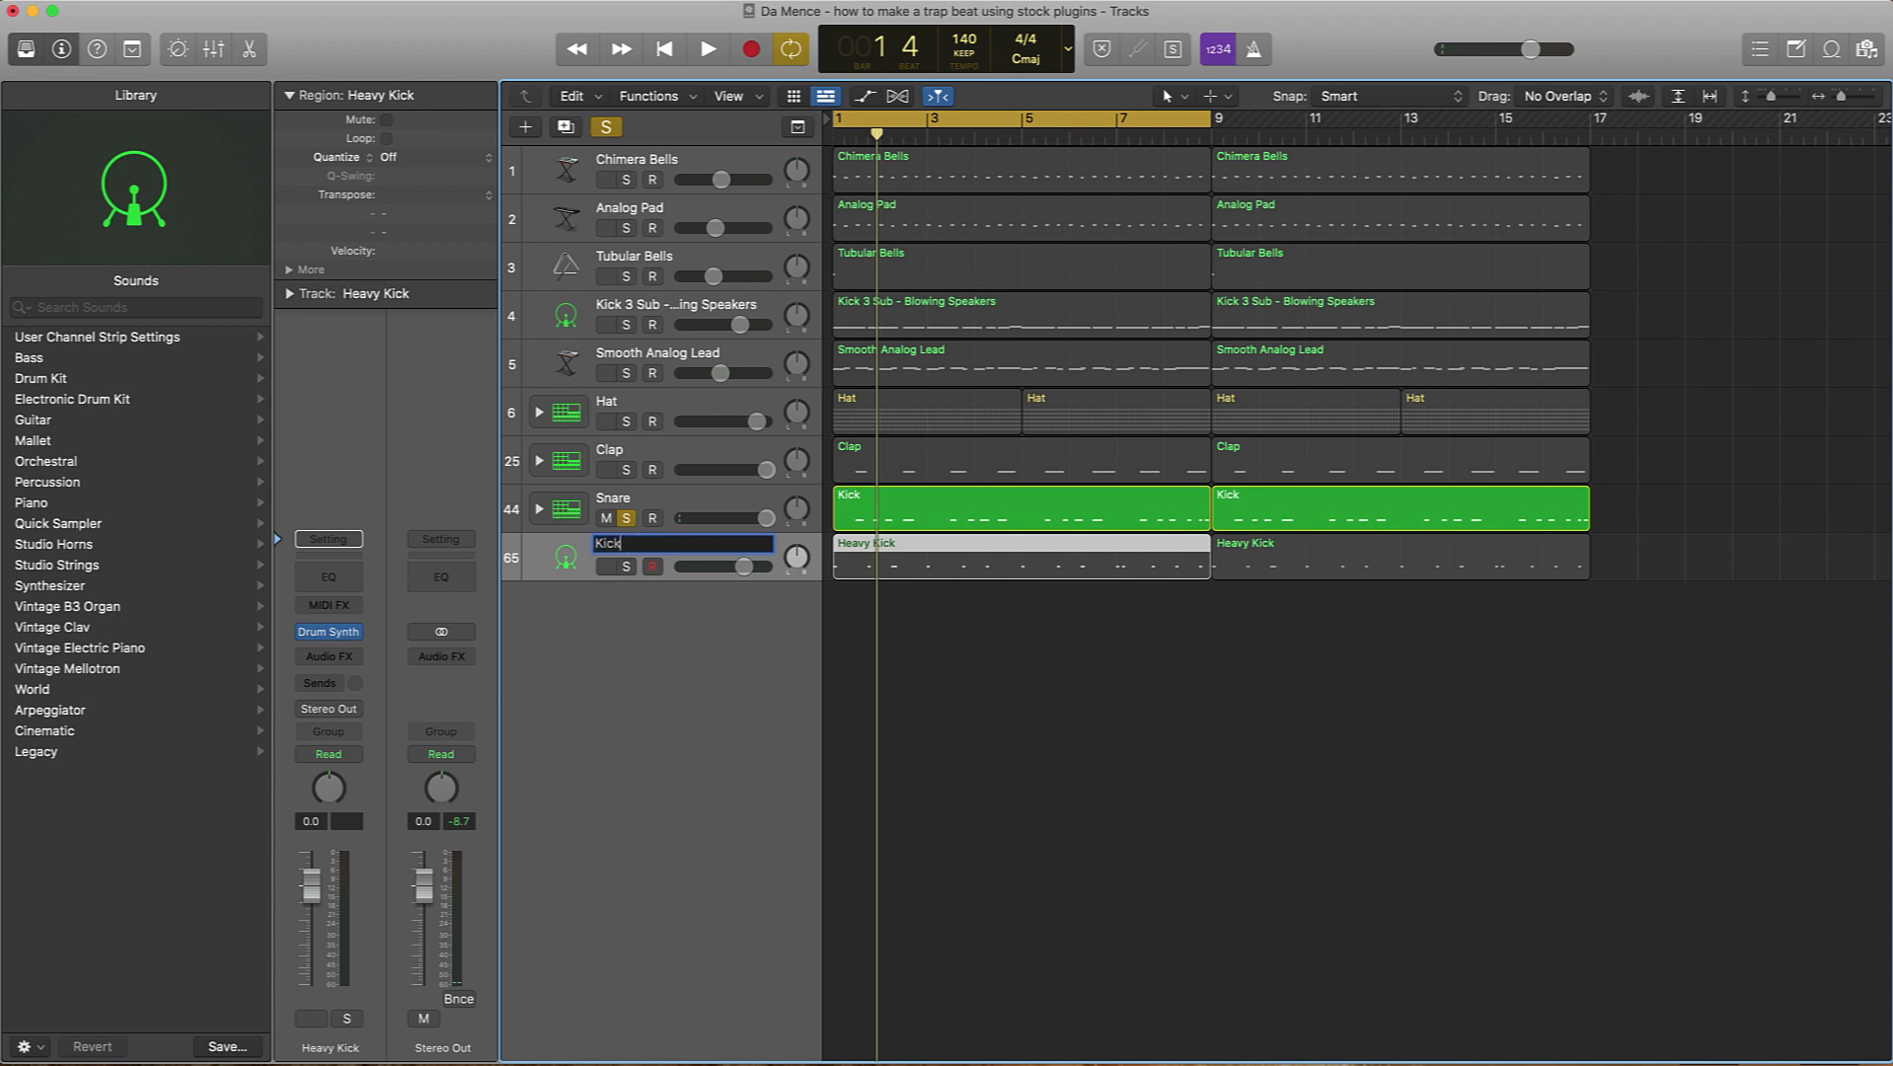
key(Return)
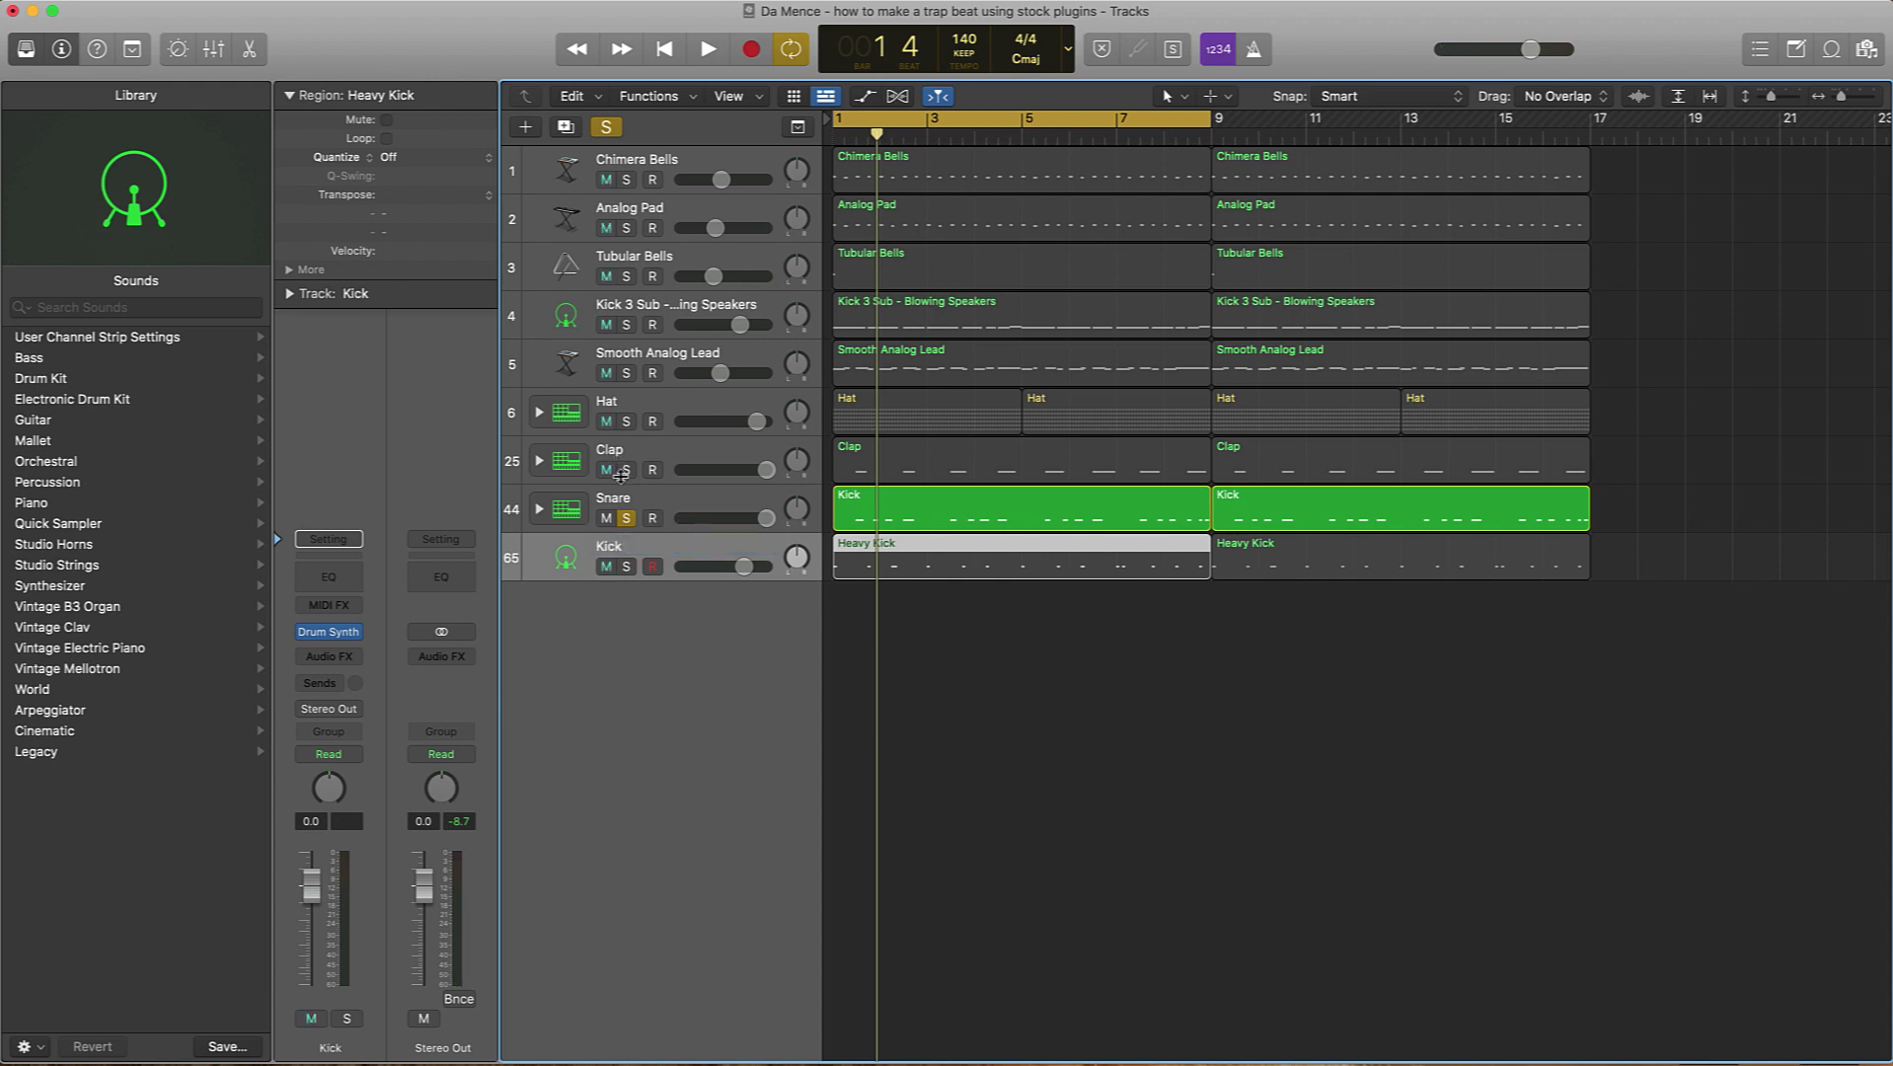
Step: Reorder the tracks so Kick, Snare, Clap and Hat come first in that order
key(ctrl+m)
drag(613, 549, 632, 161)
drag(654, 539, 632, 212)
drag(648, 545, 666, 259)
drag(669, 558, 659, 341)
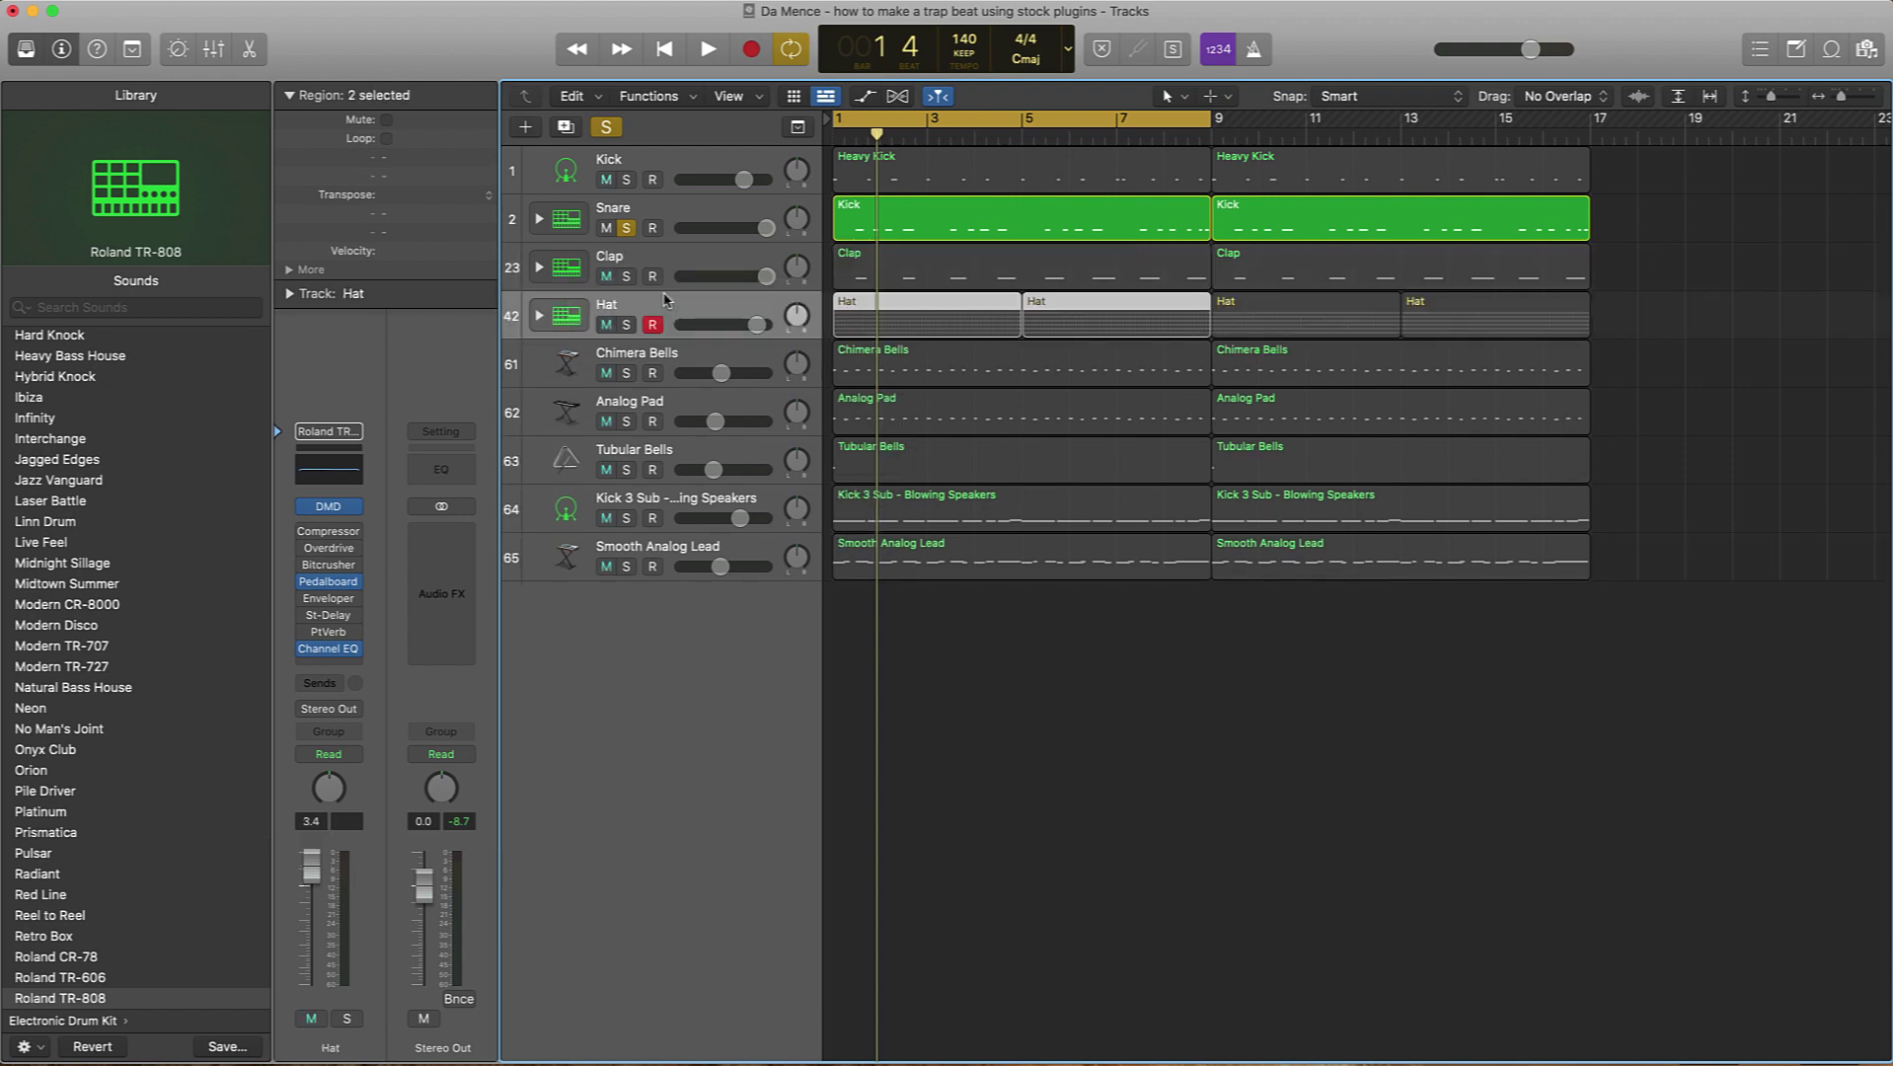
Step: Rename the Chimera Bells track as Bell and the Analog Pad track as Pad
double_click(656, 351)
text(Bell)
key(Return)
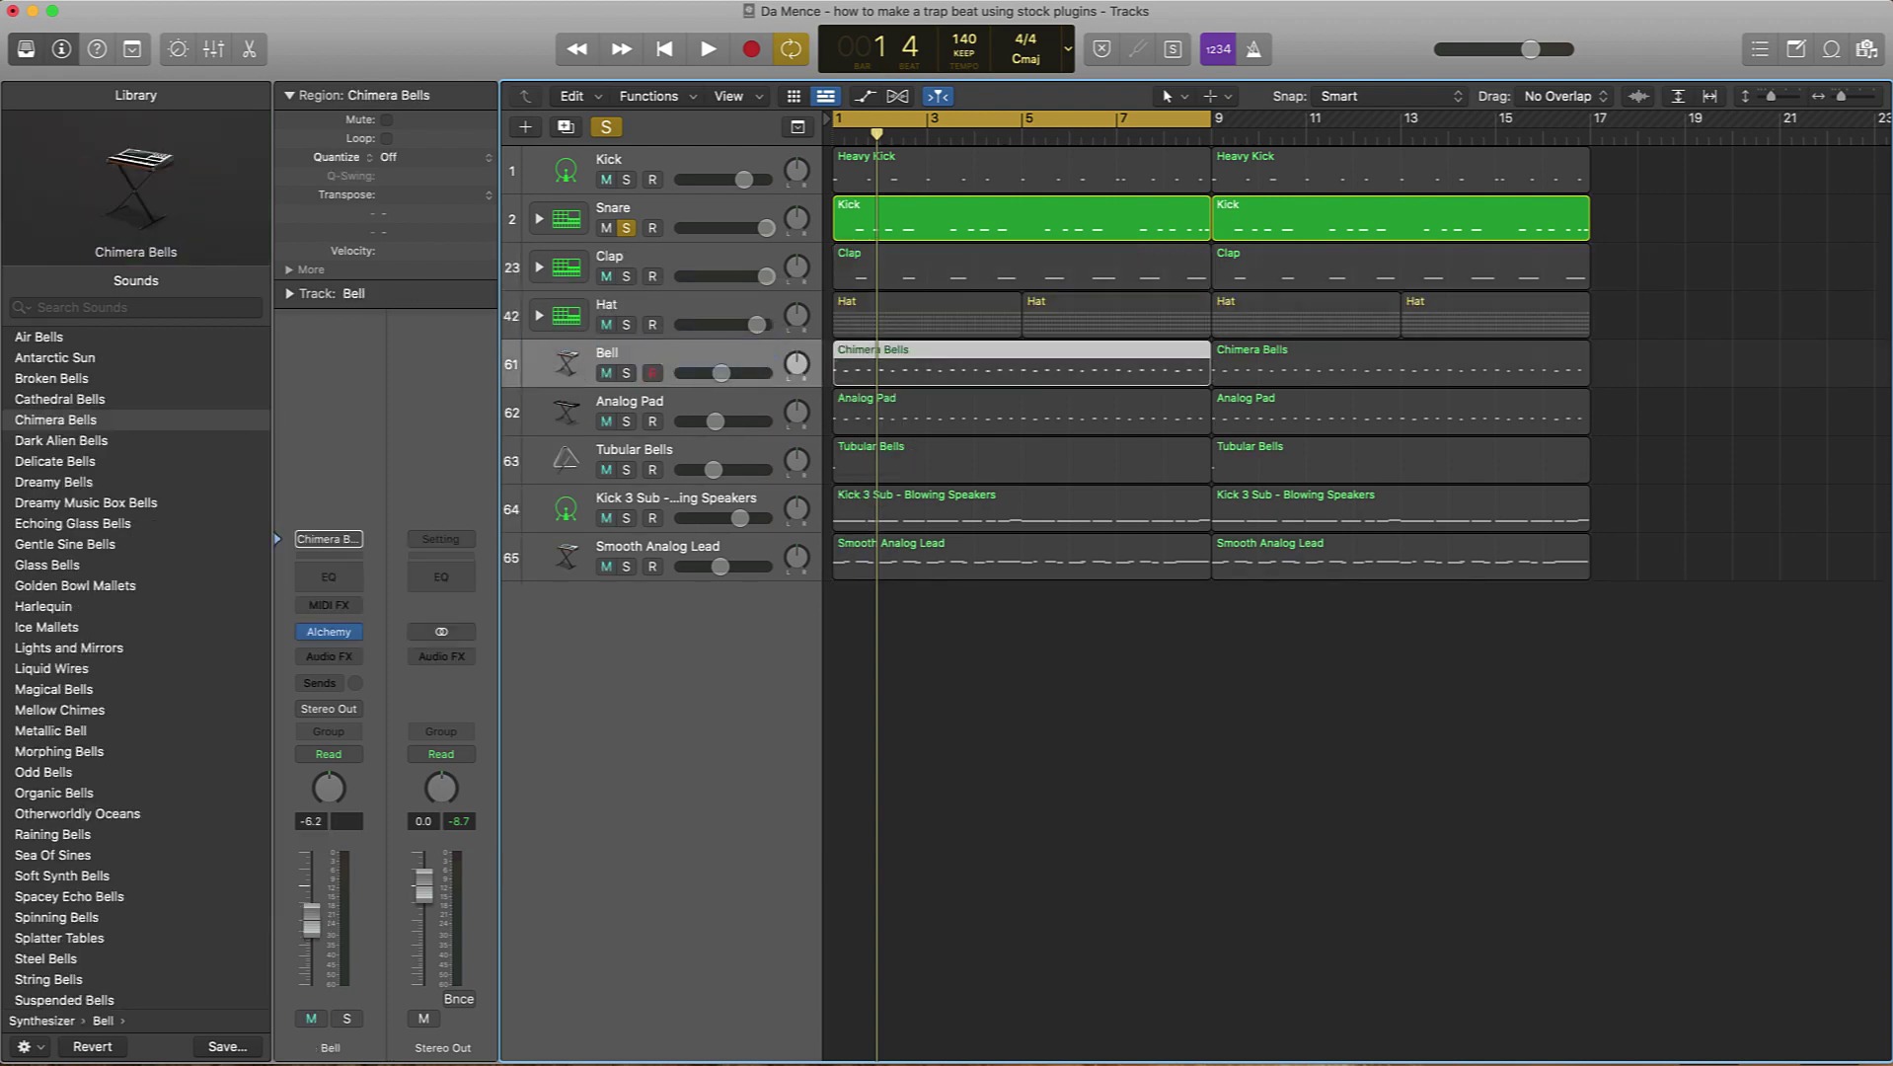
double_click(660, 400)
text(Pad)
key(Return)
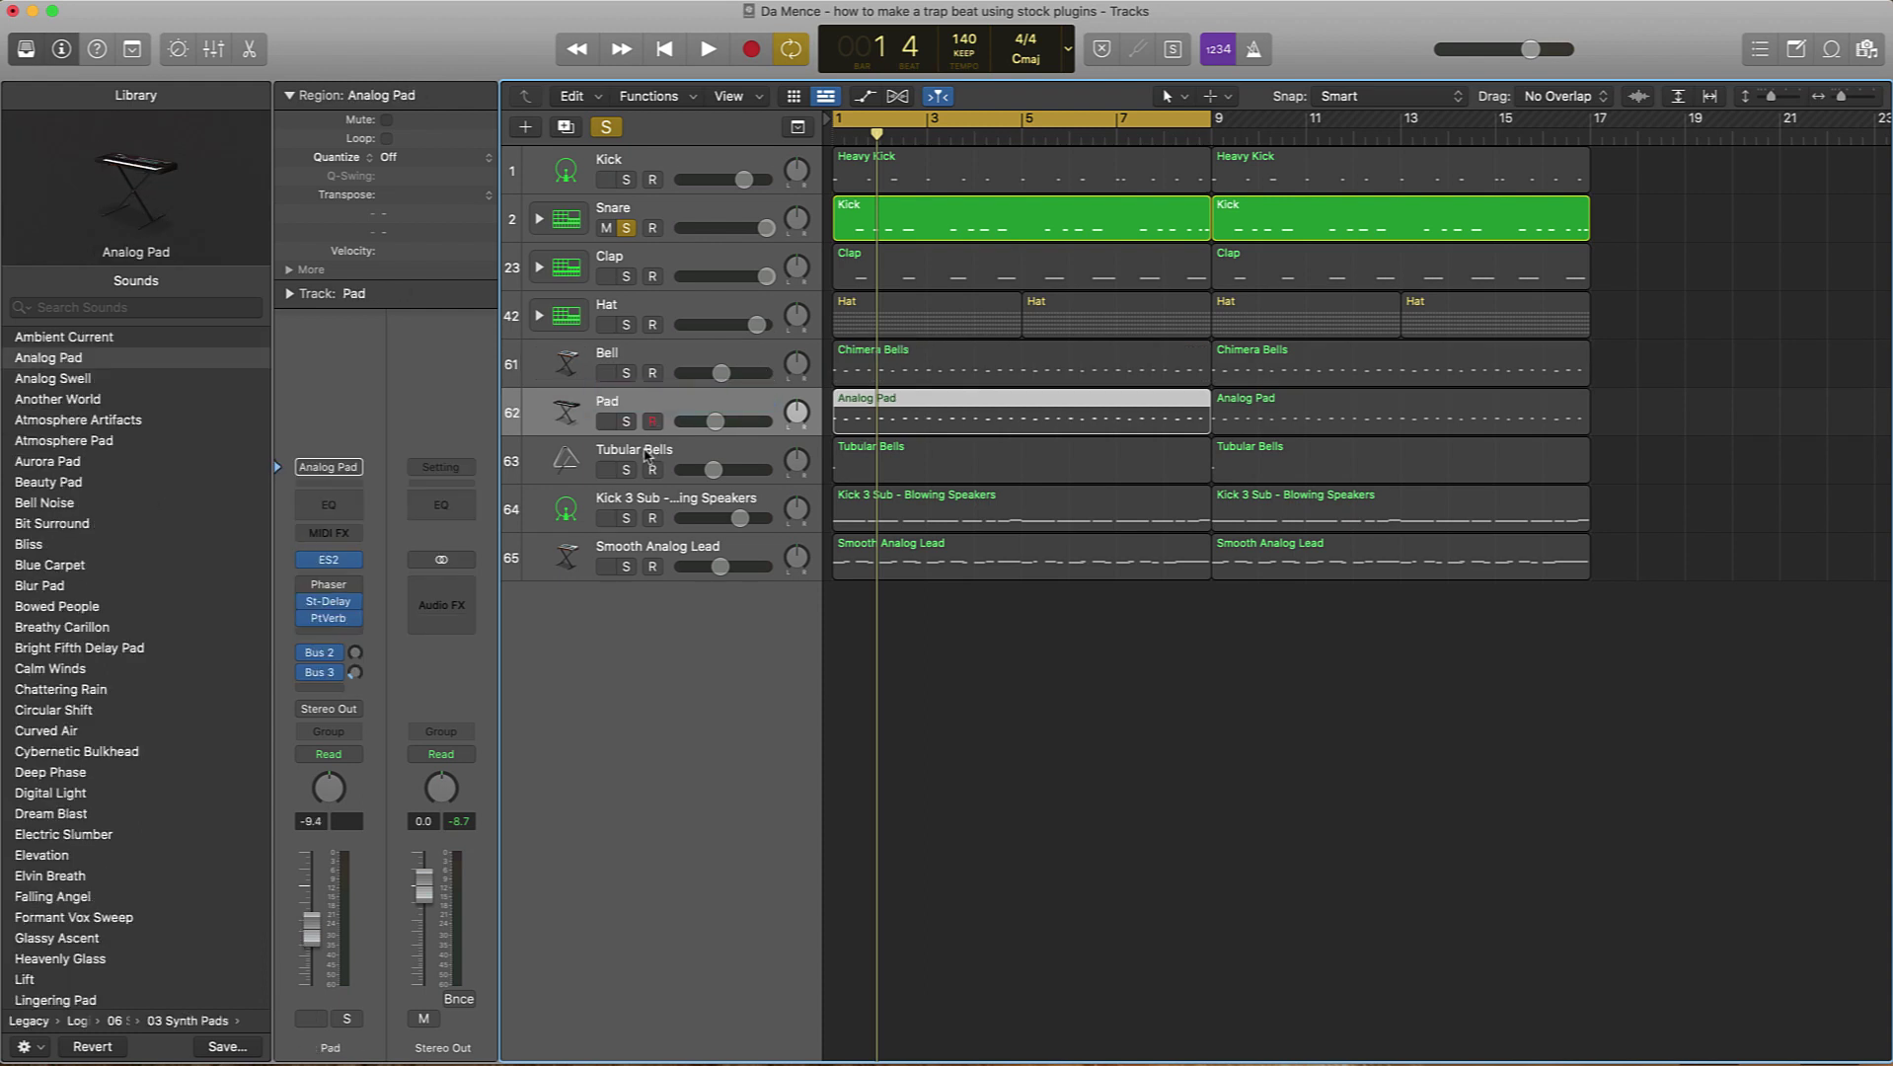
Step: Rename the Tubular Bells track as Bell 2
double_click(651, 449)
text(Bea)
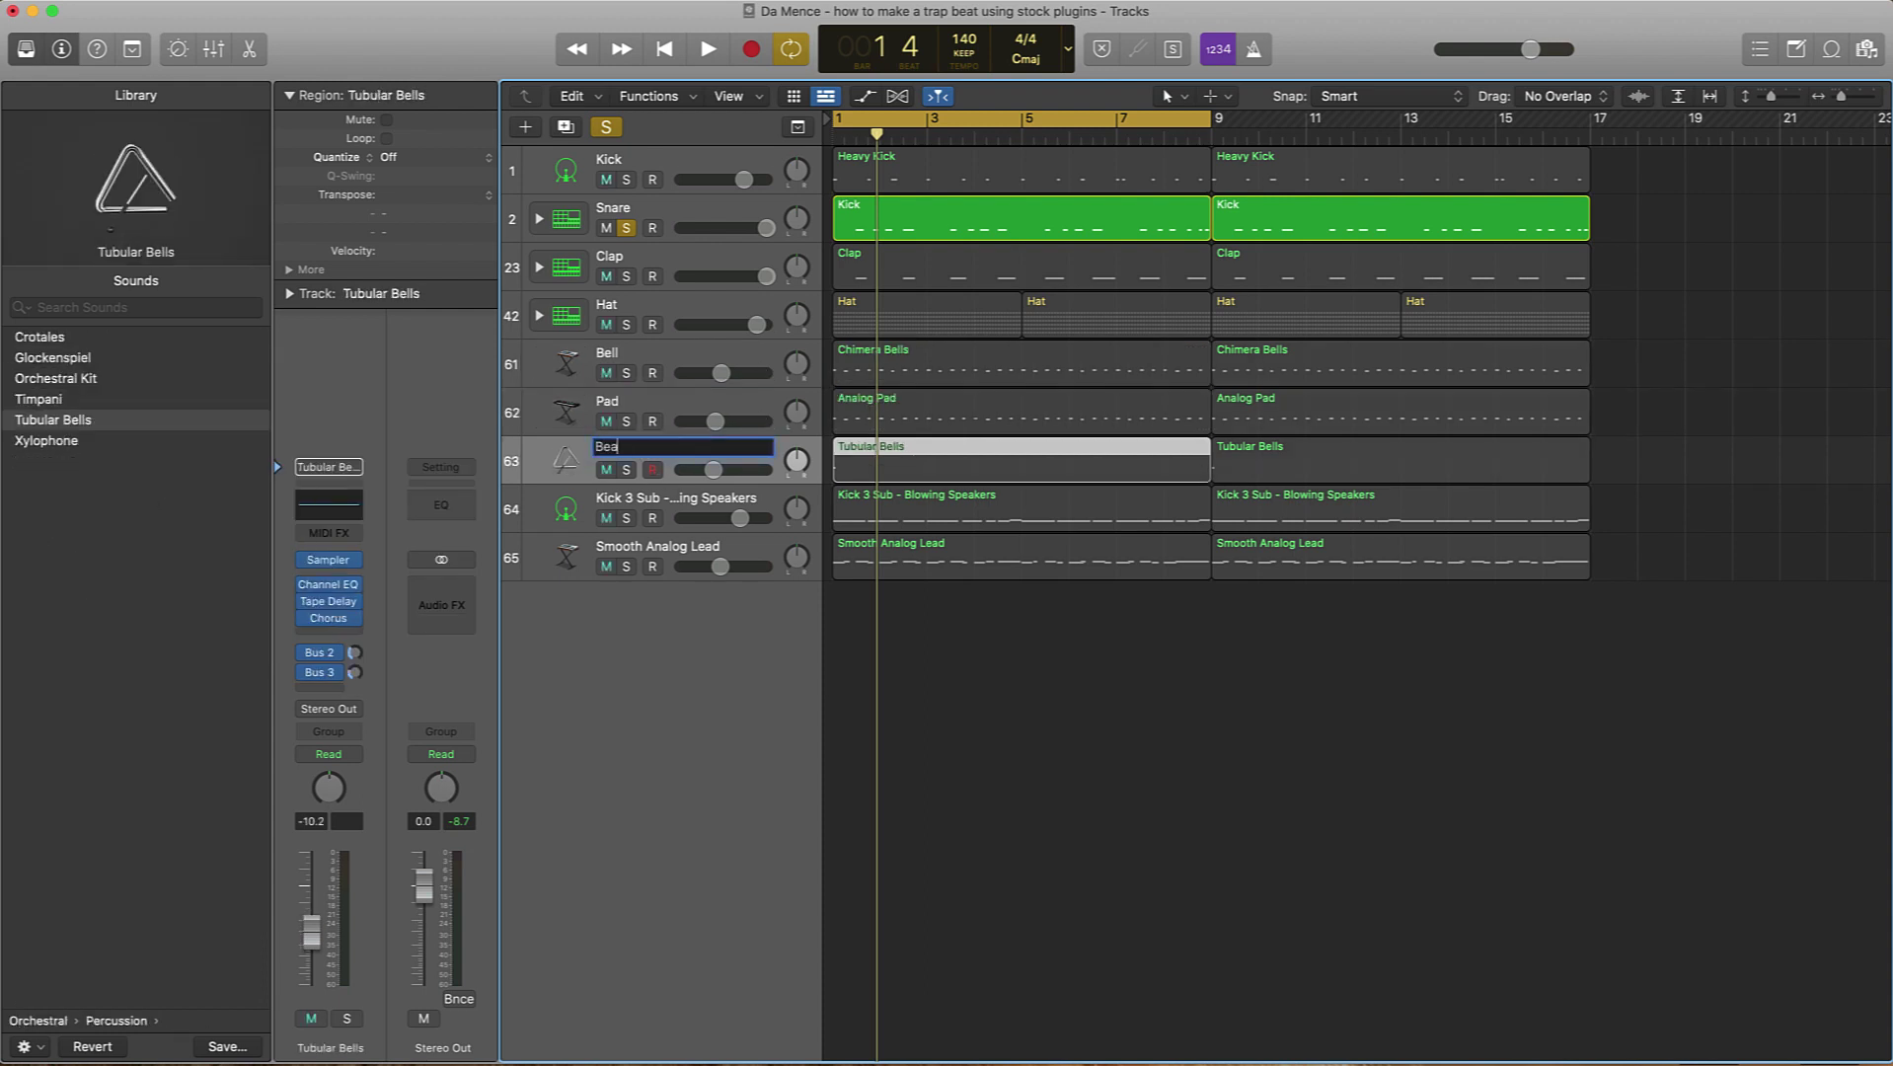
text(ll 2)
key(Return)
Step: Rename the Bell track as Bell 1 and move the Bell 2 track directly beneath it
click(621, 352)
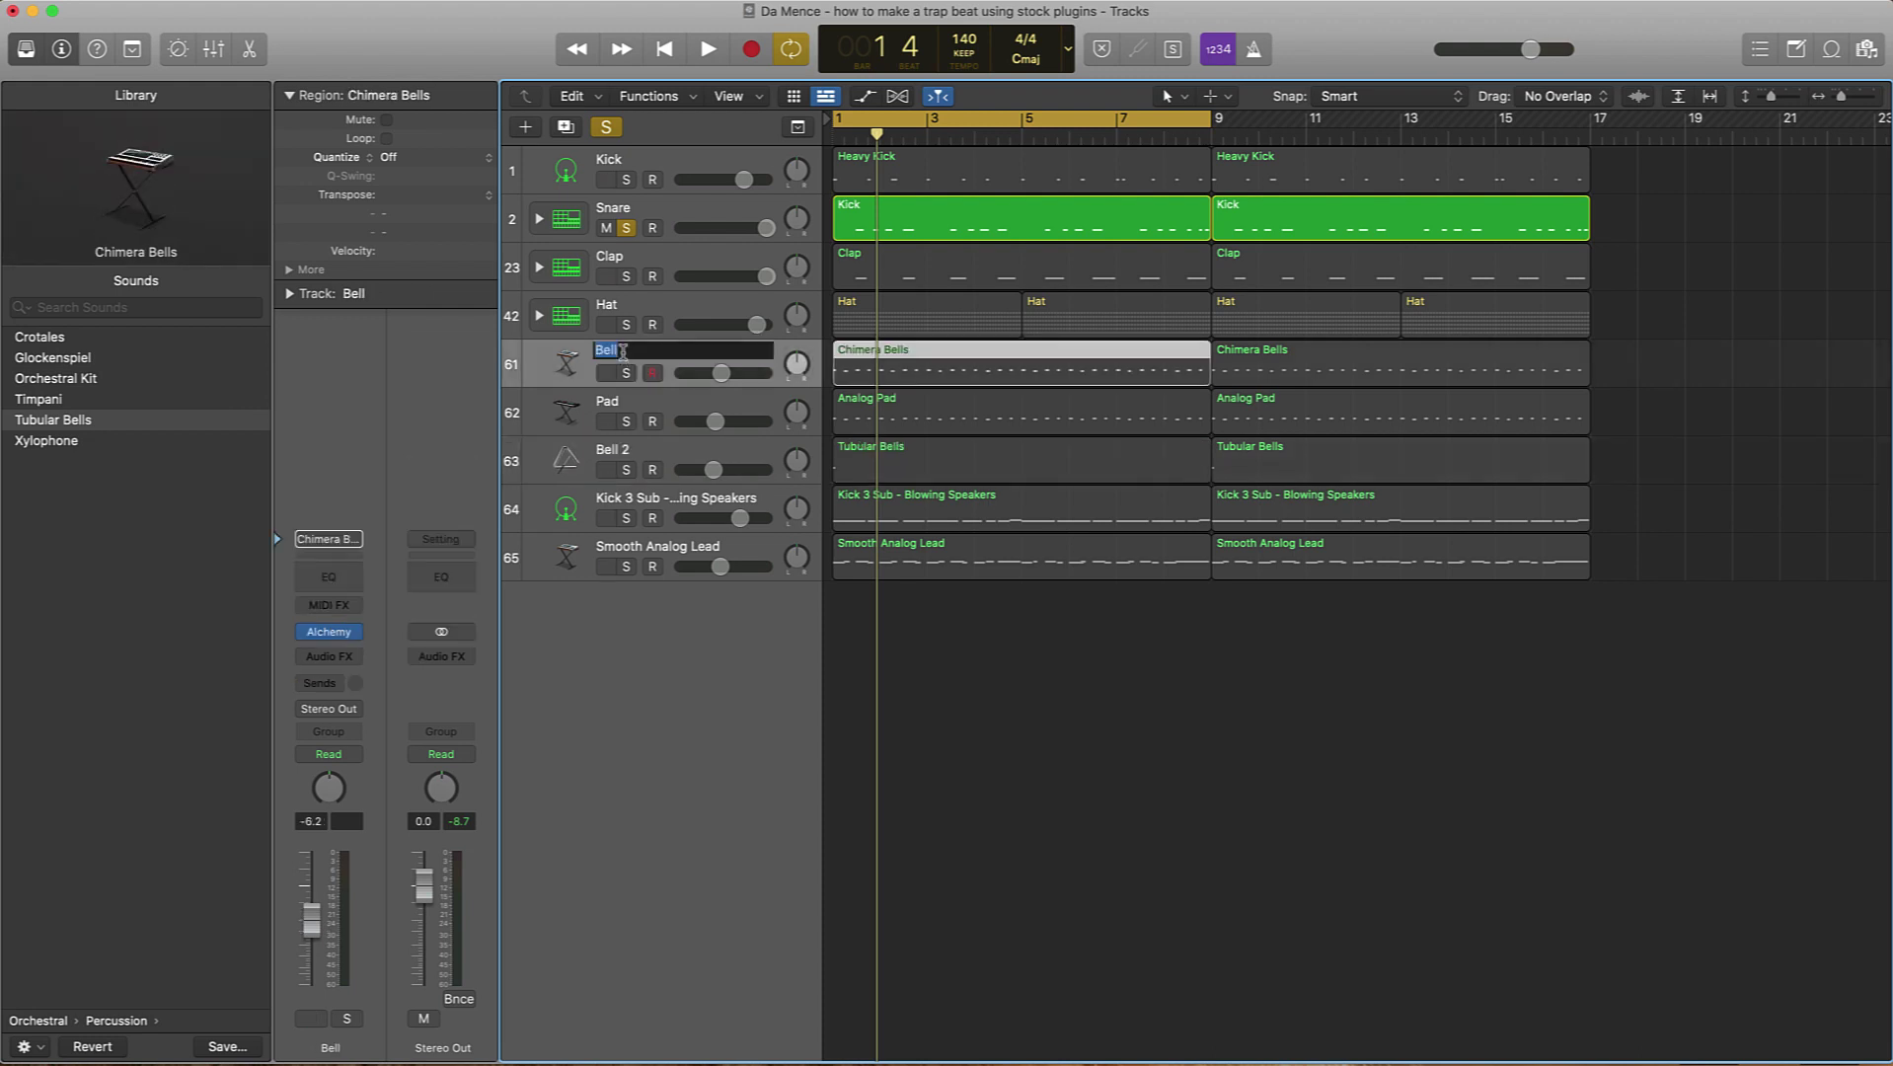
double_click(622, 352)
text(1)
key(Return)
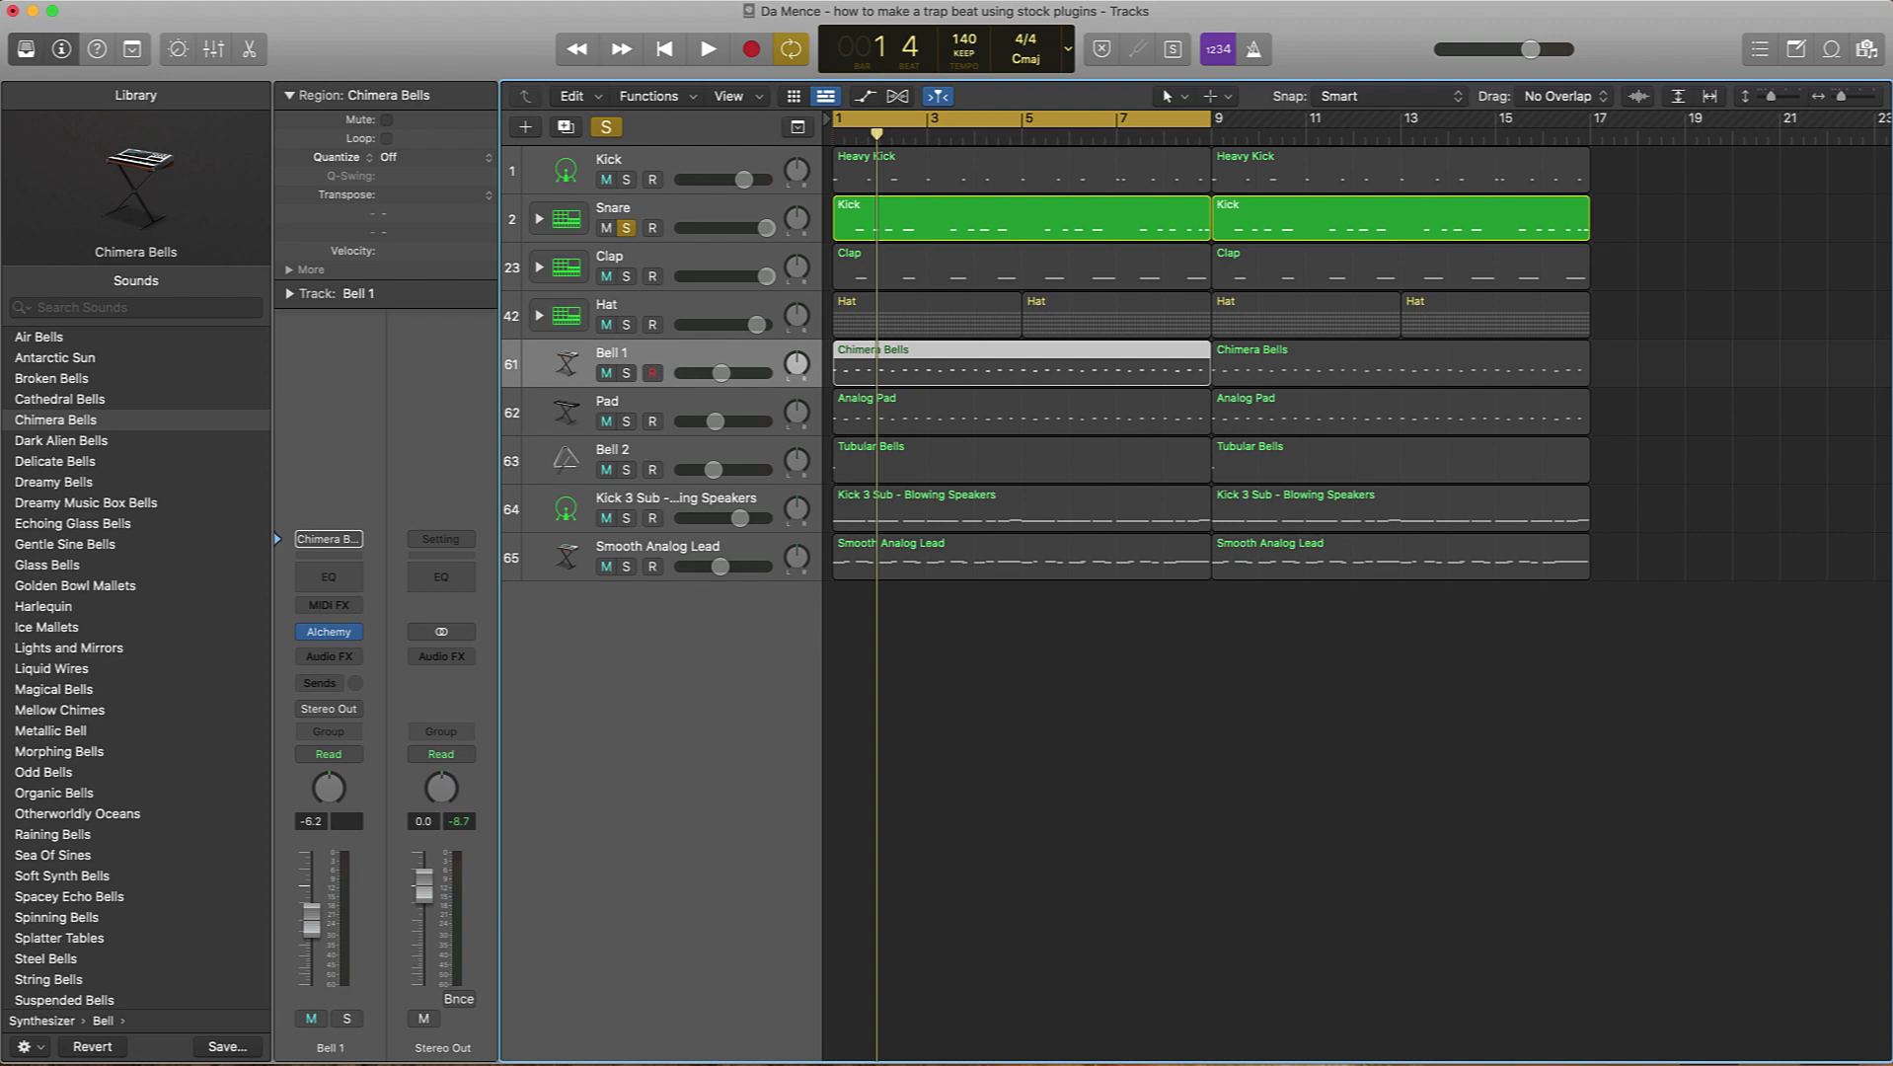
drag(627, 458, 628, 410)
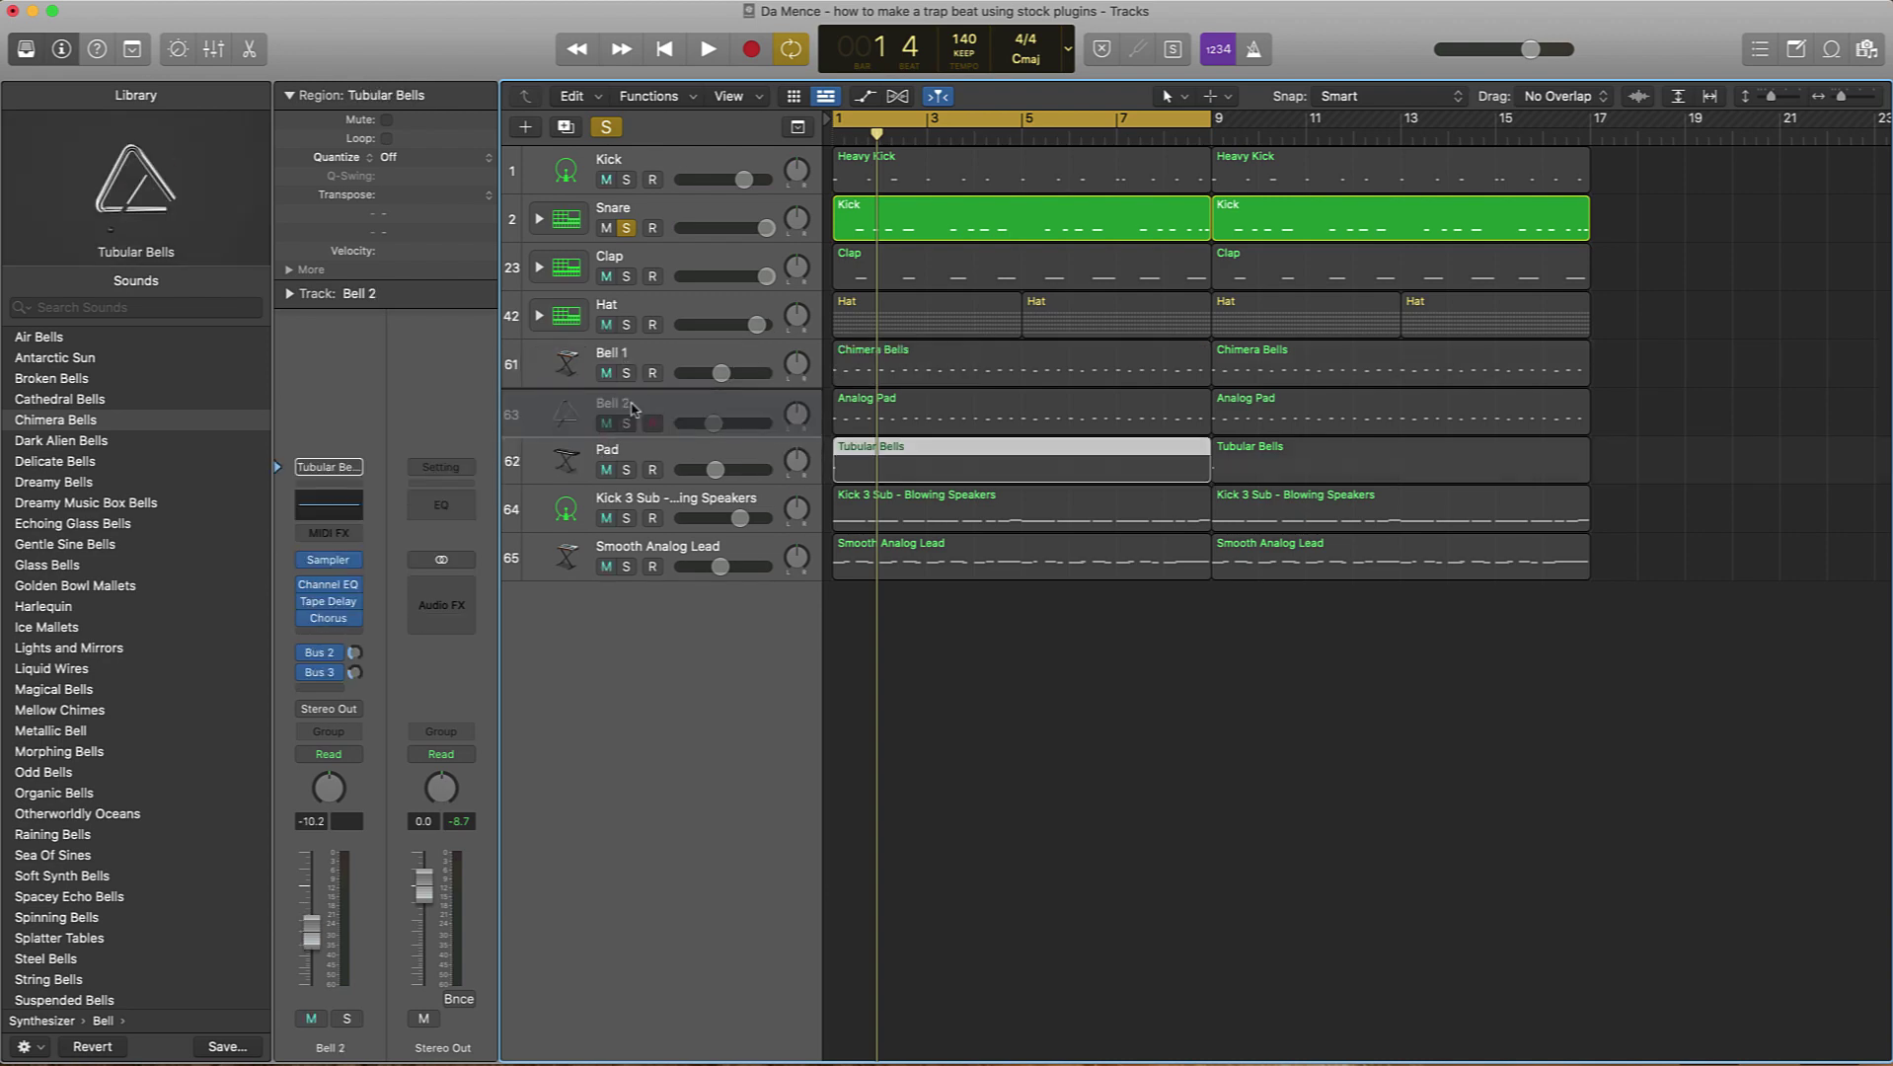
Step: Rename the Kick 3 Sub - Blowing Speakers track as Sub
click(660, 504)
double_click(660, 500)
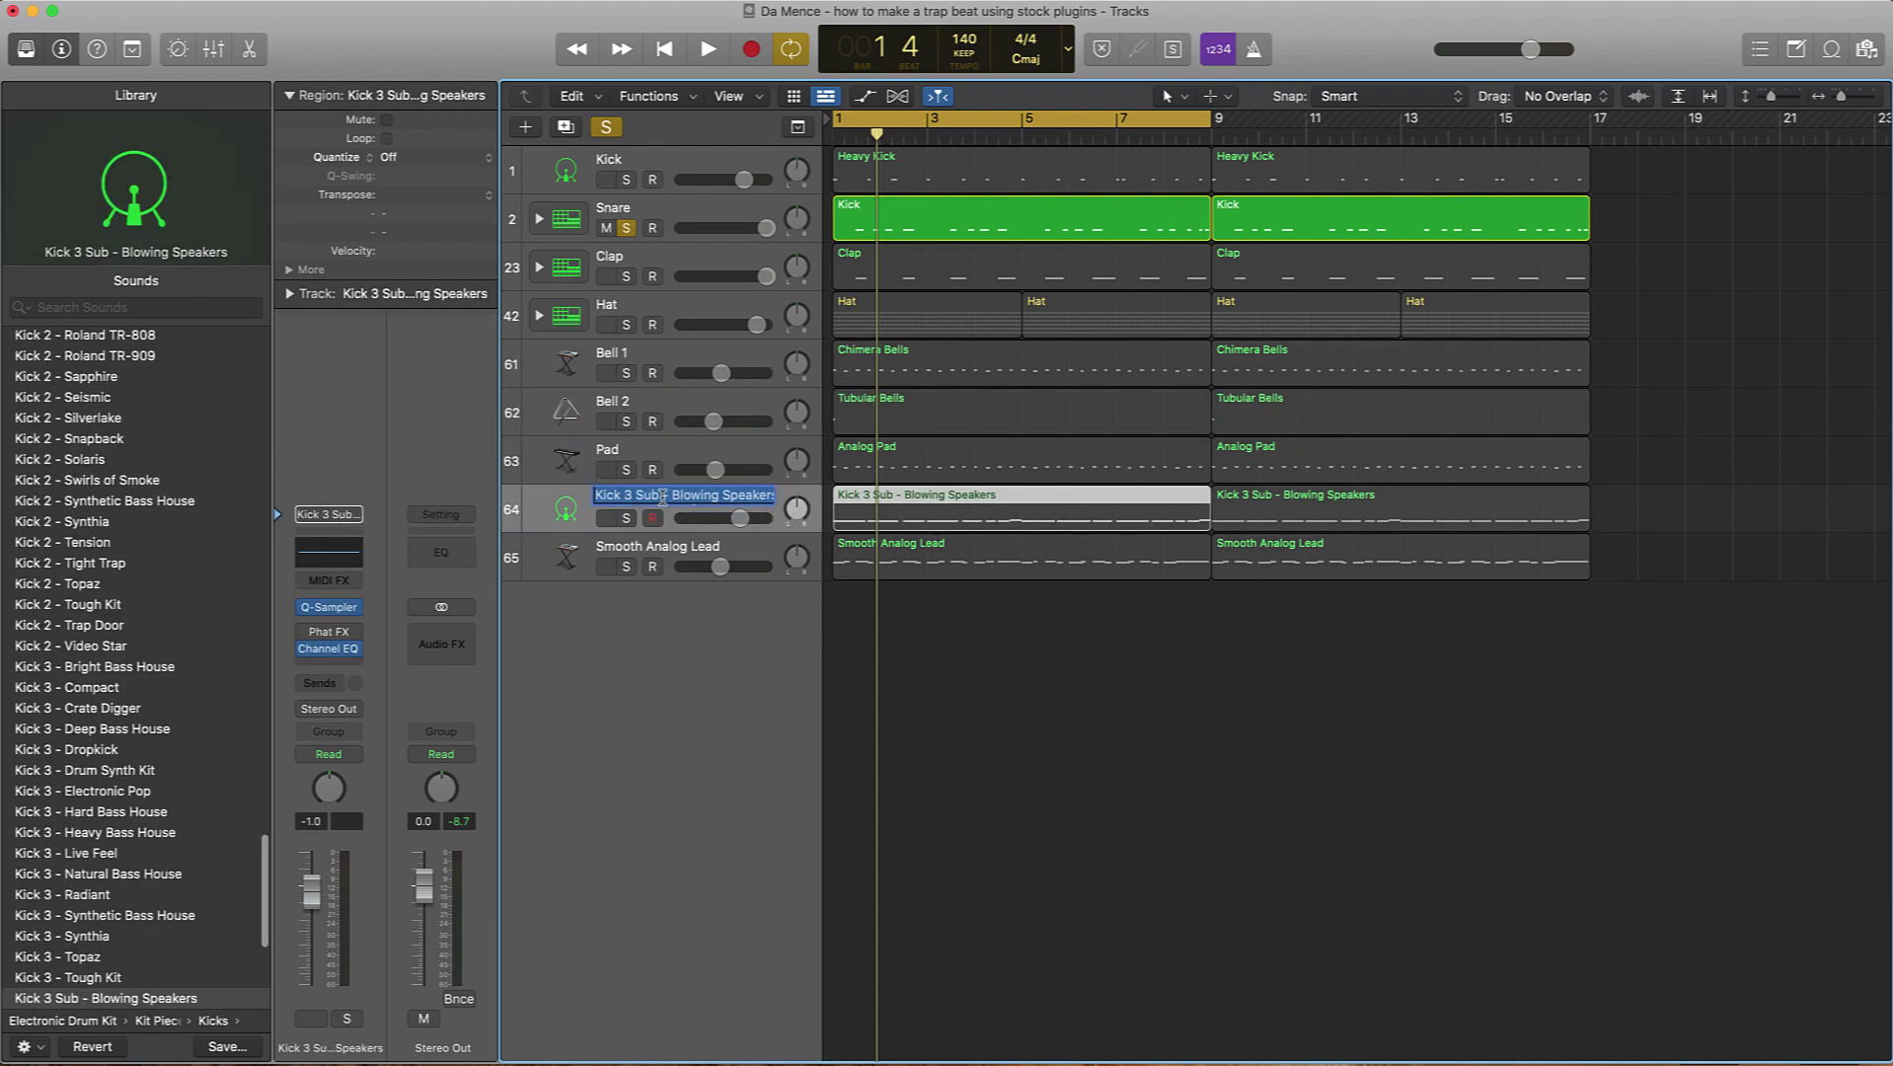
text(Sub)
key(Return)
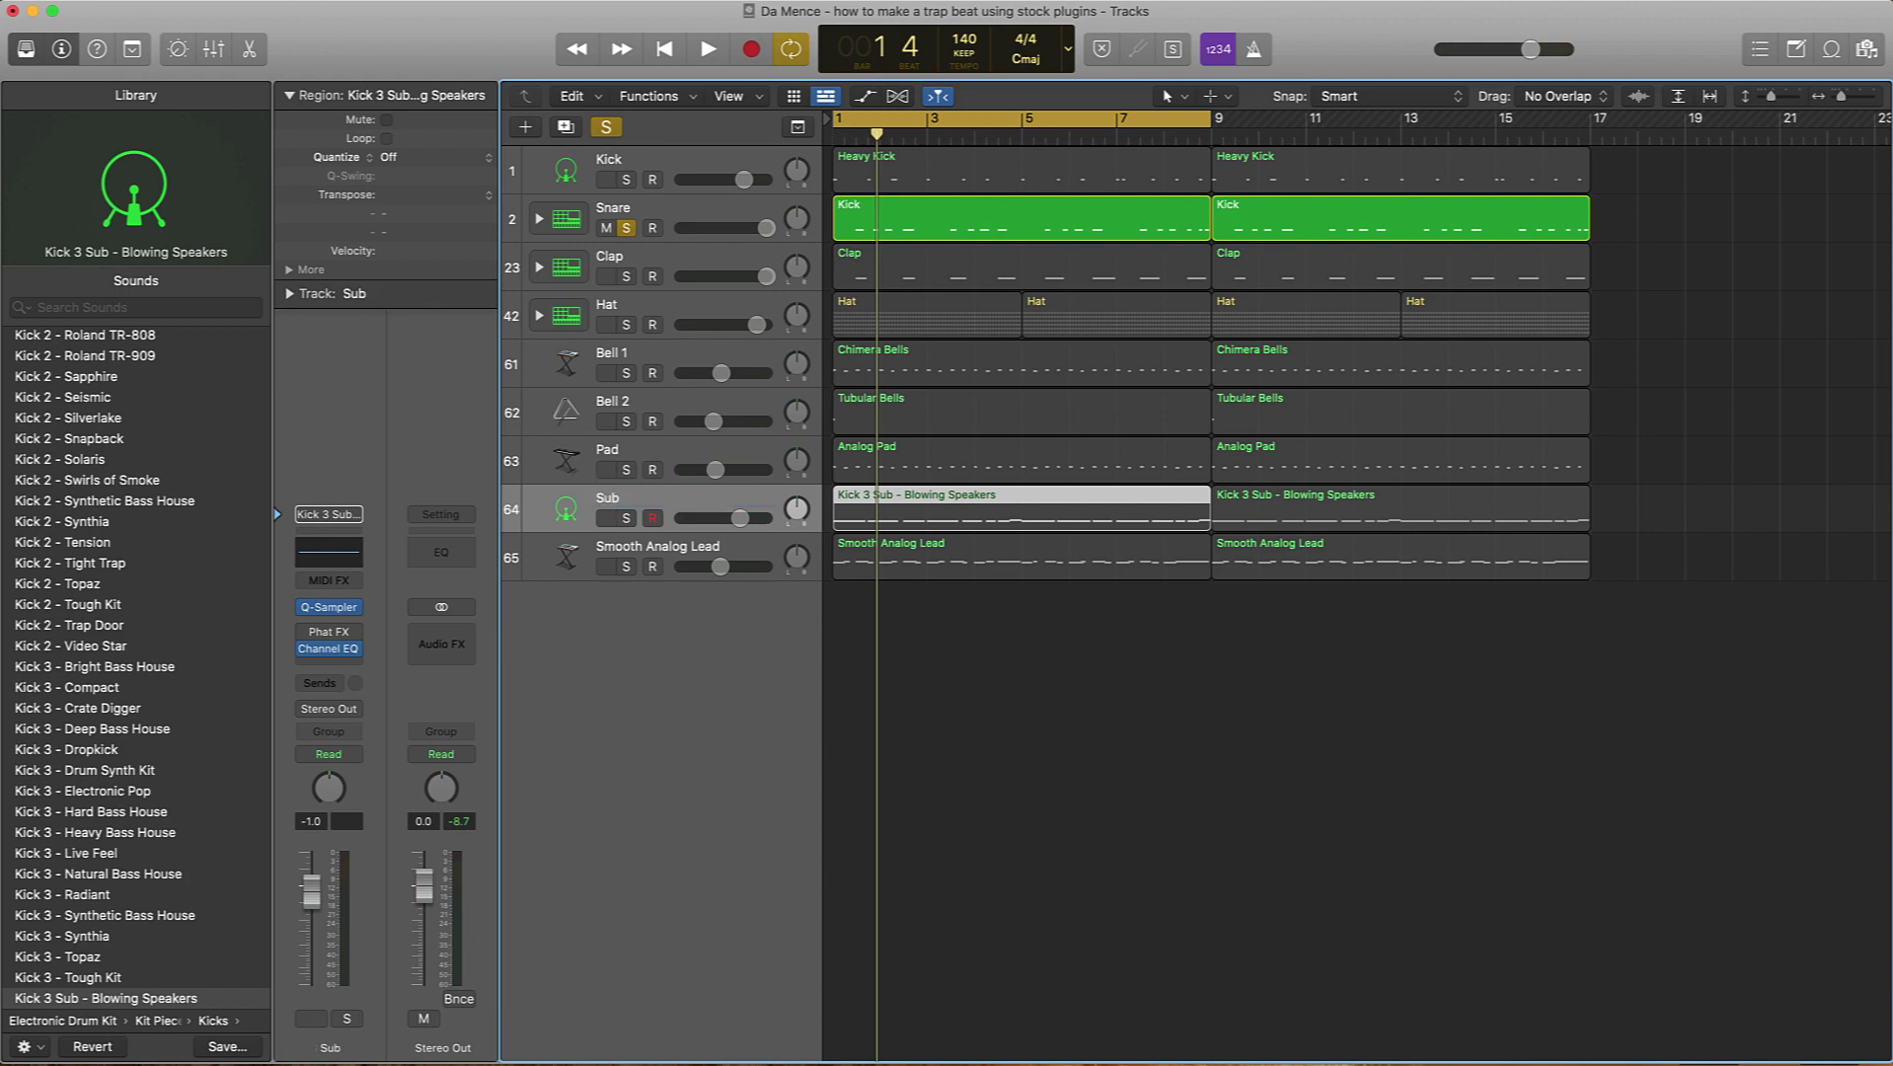
Step: Rename the Smooth Analog Lead track as Lead and move the Sub track directly below Hat
double_click(683, 549)
text(Lead)
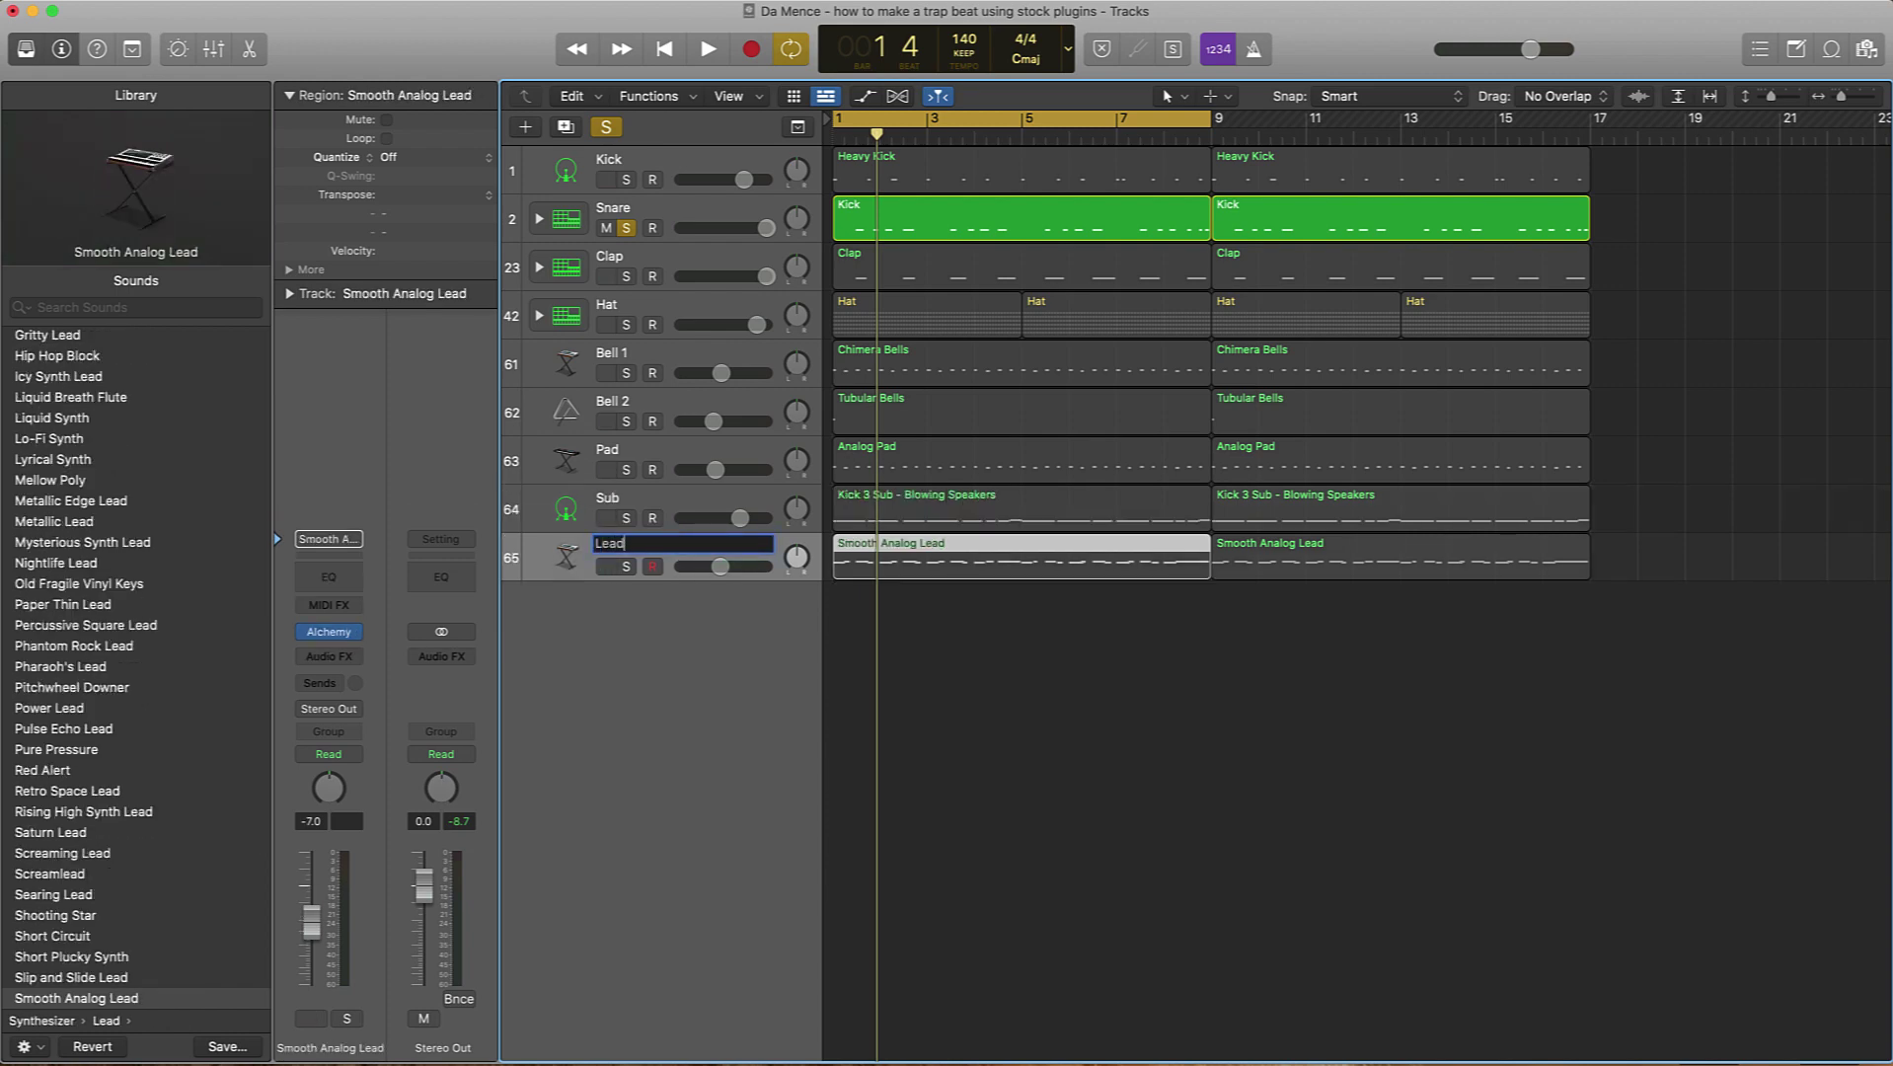
key(Return)
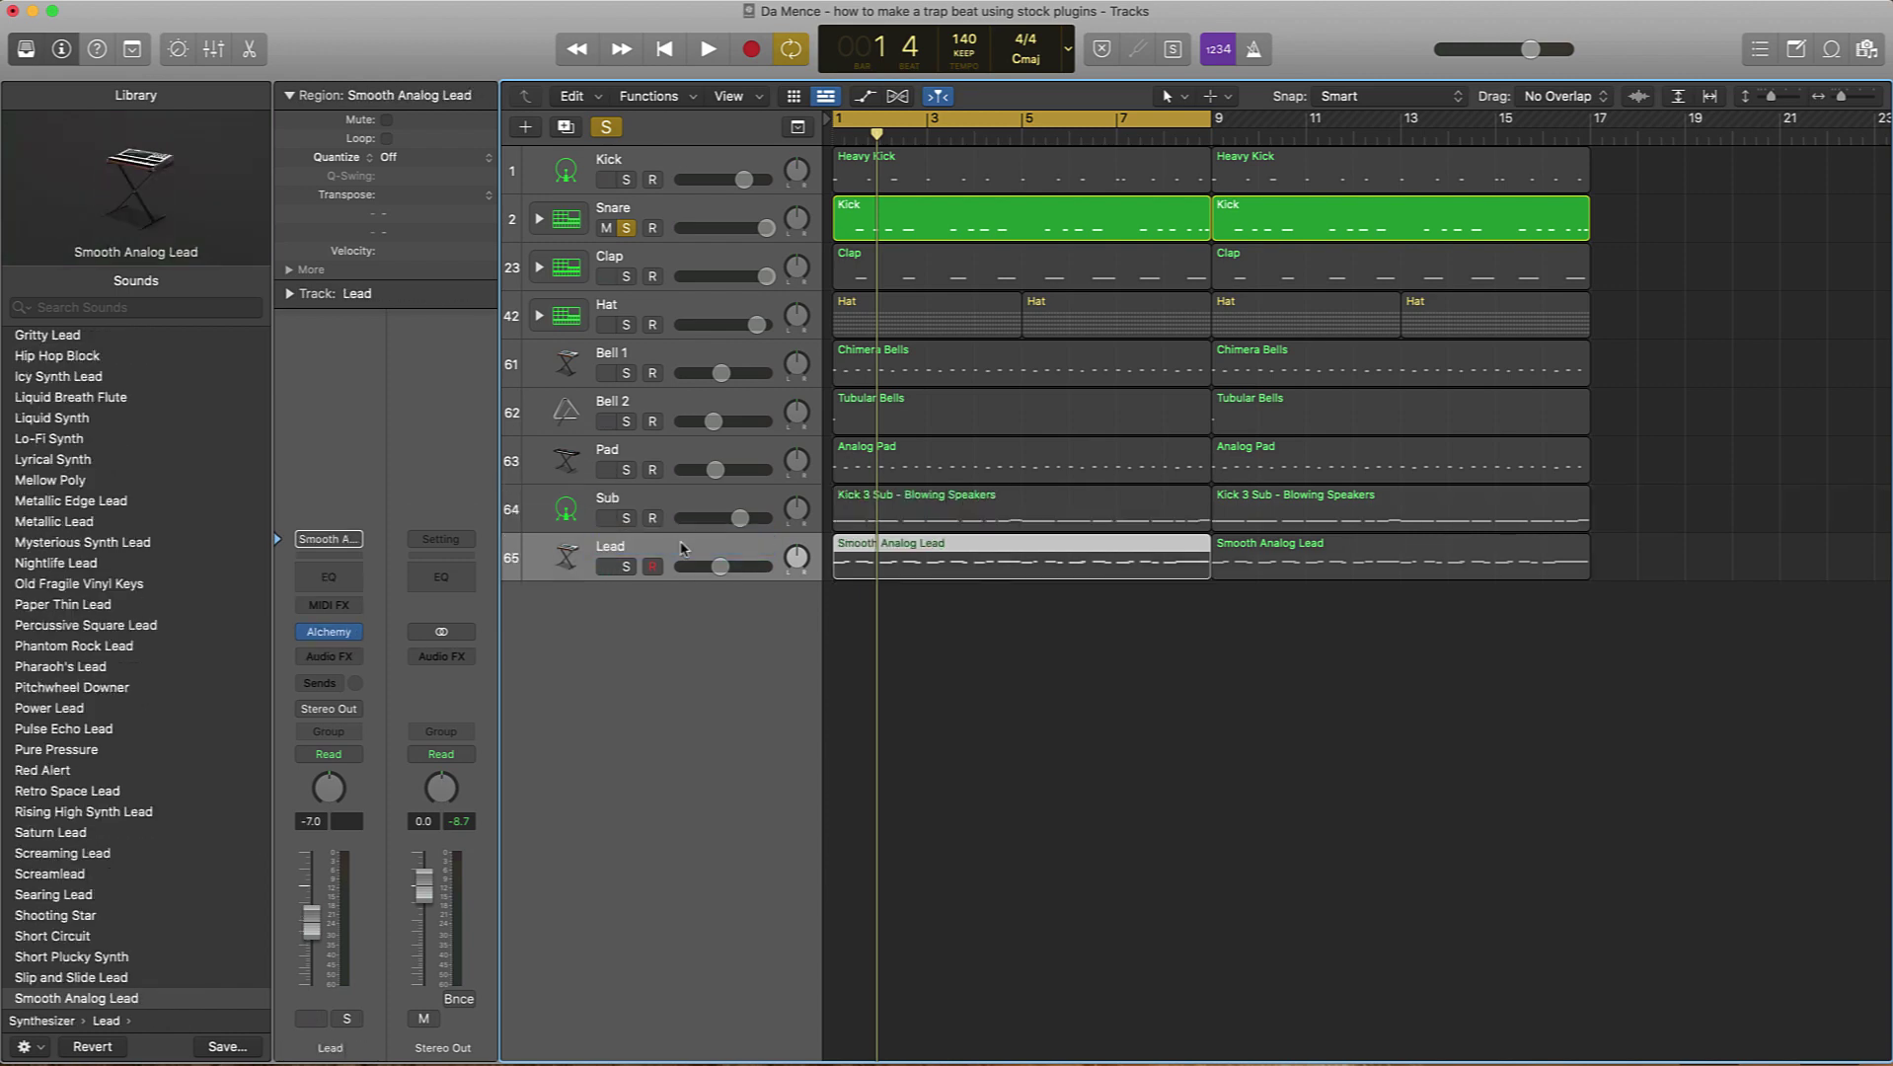
drag(563, 509, 564, 371)
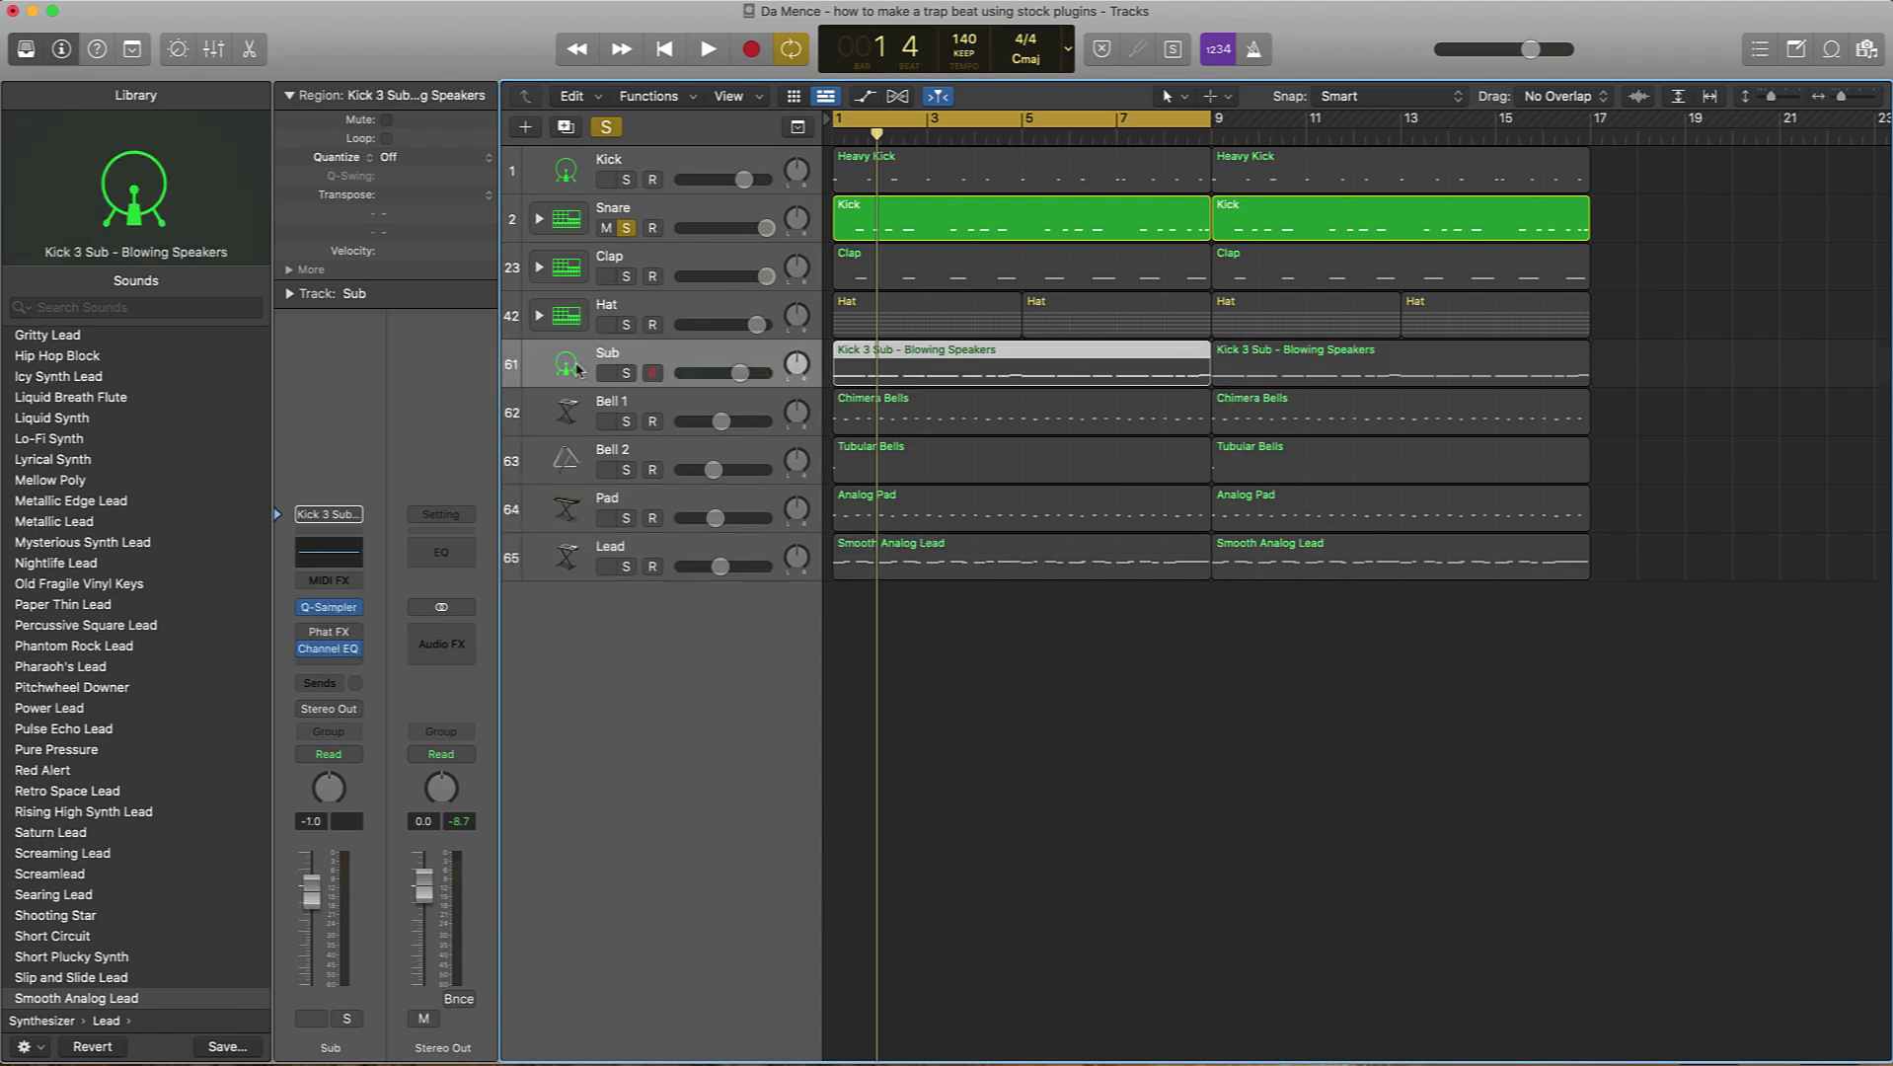
Step: Name all regions after their tracks and turn off solo on the Snare track
click(1249, 770)
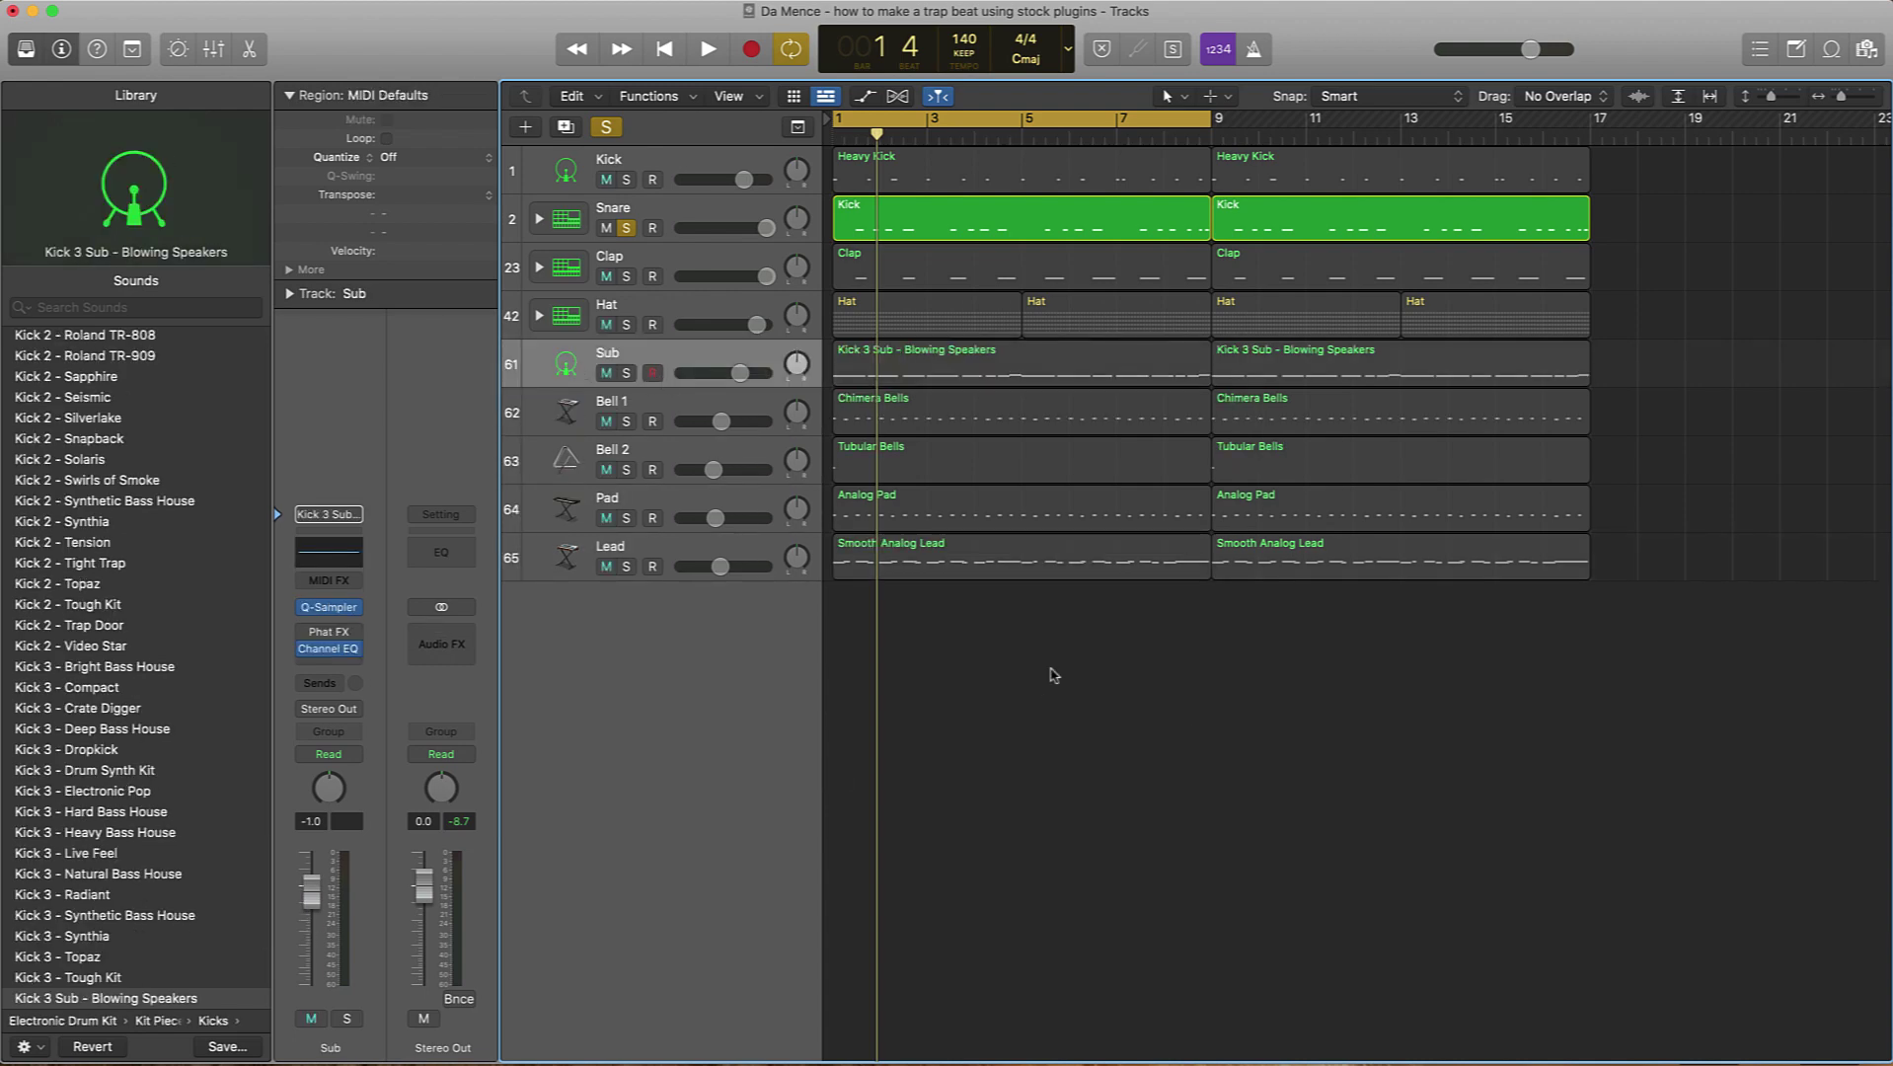
key(super+a)
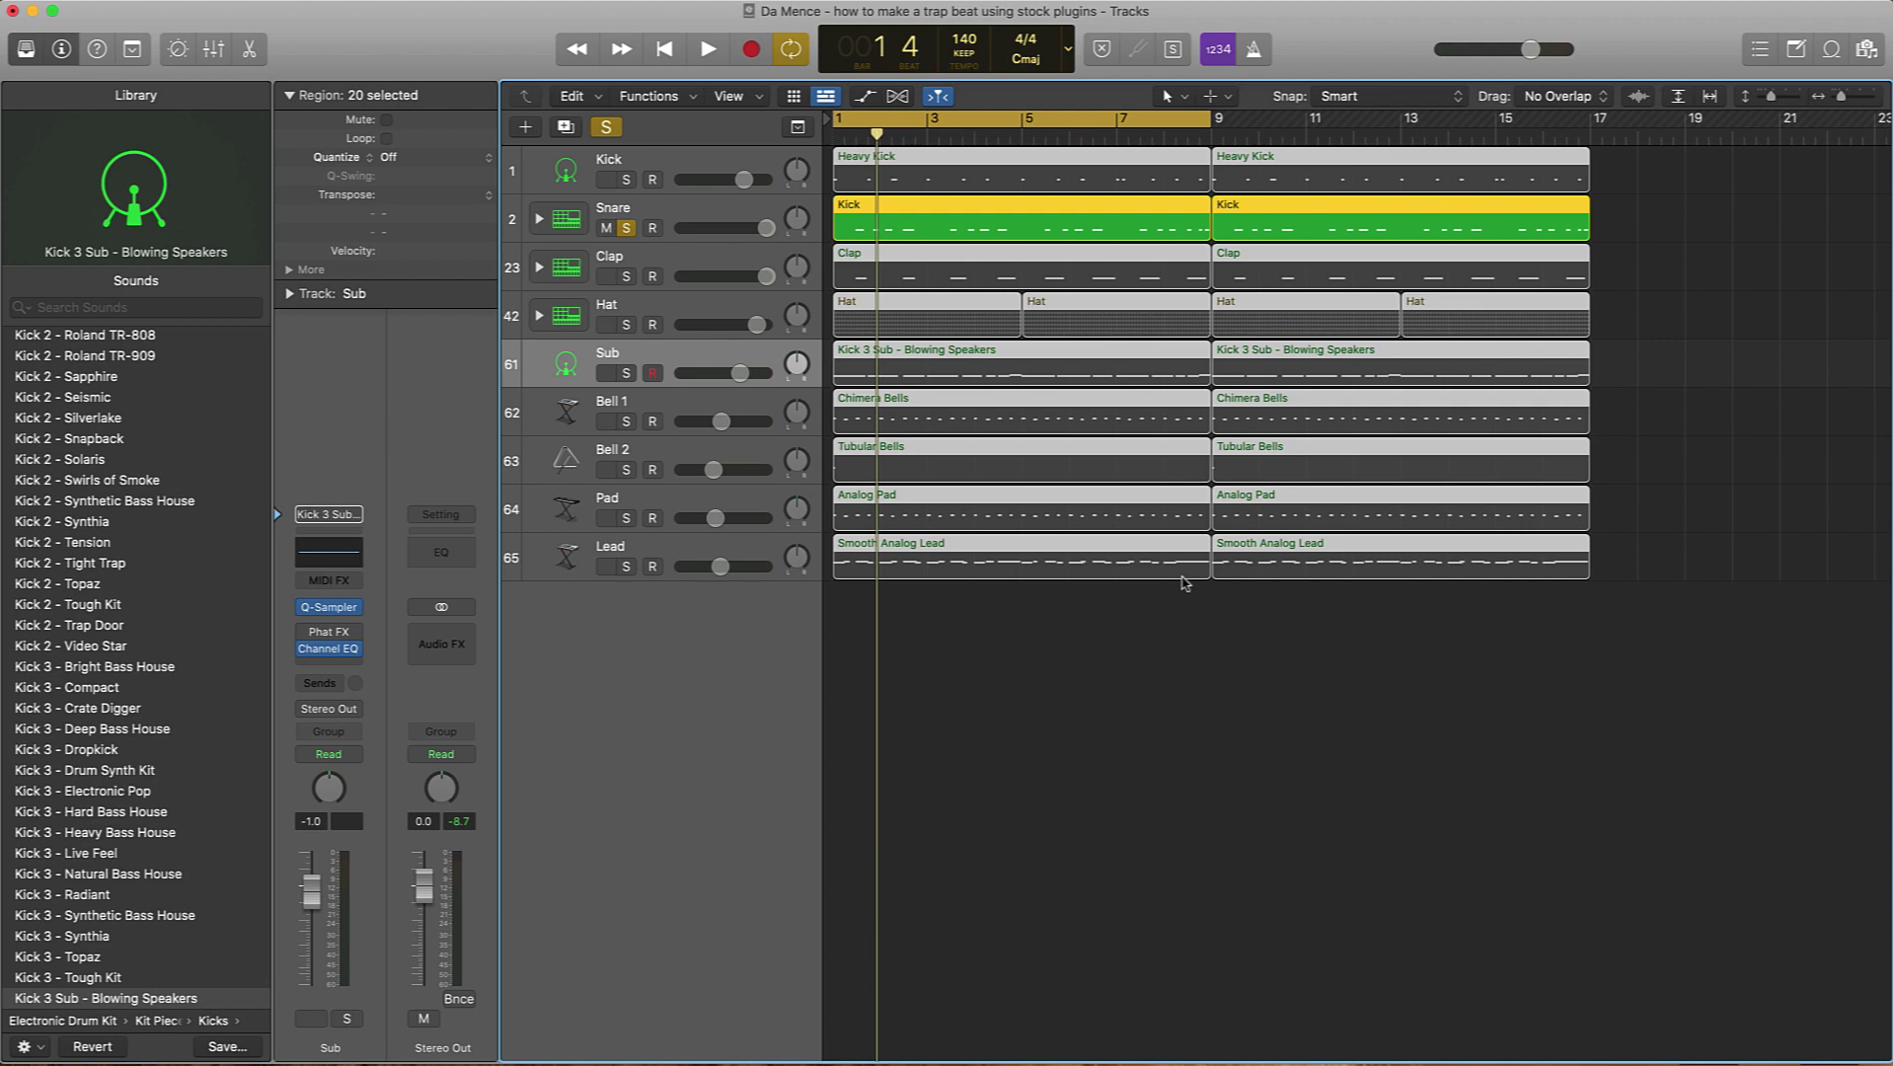
key(alt+shift+n)
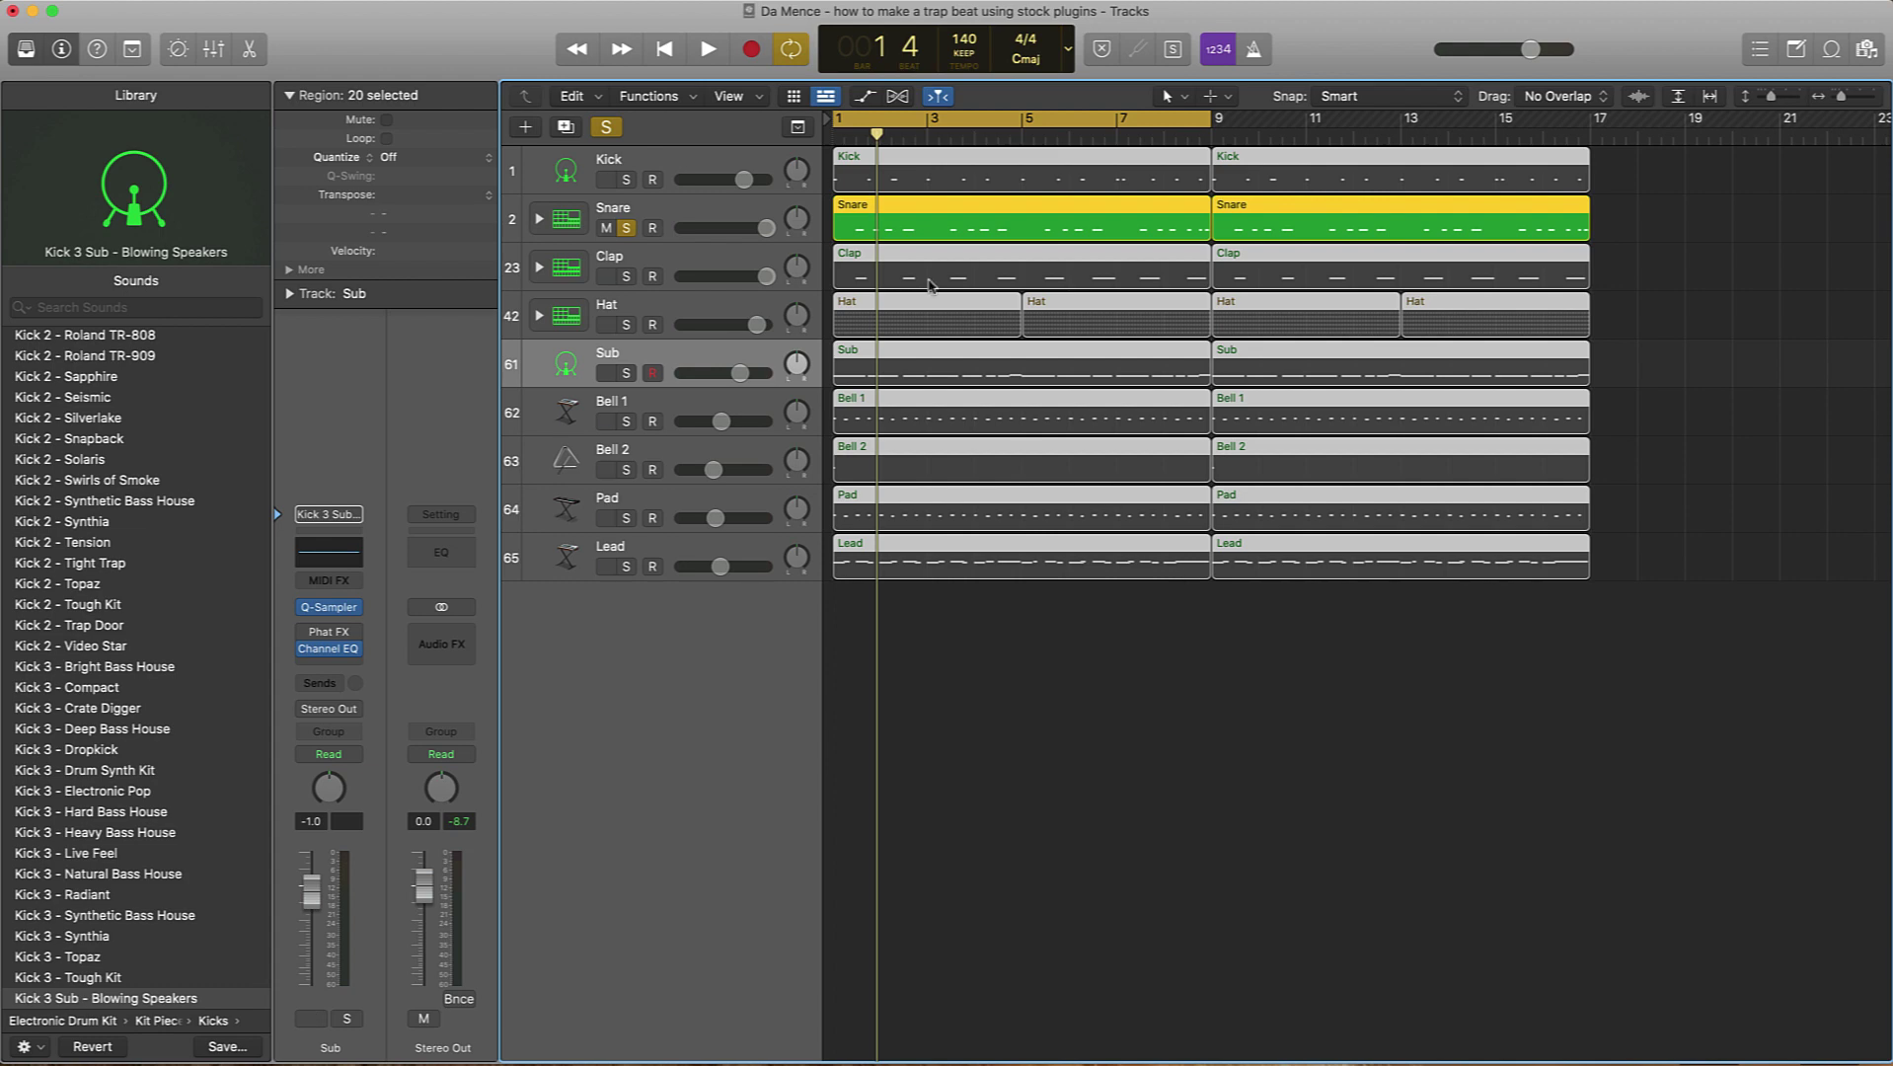
click(627, 228)
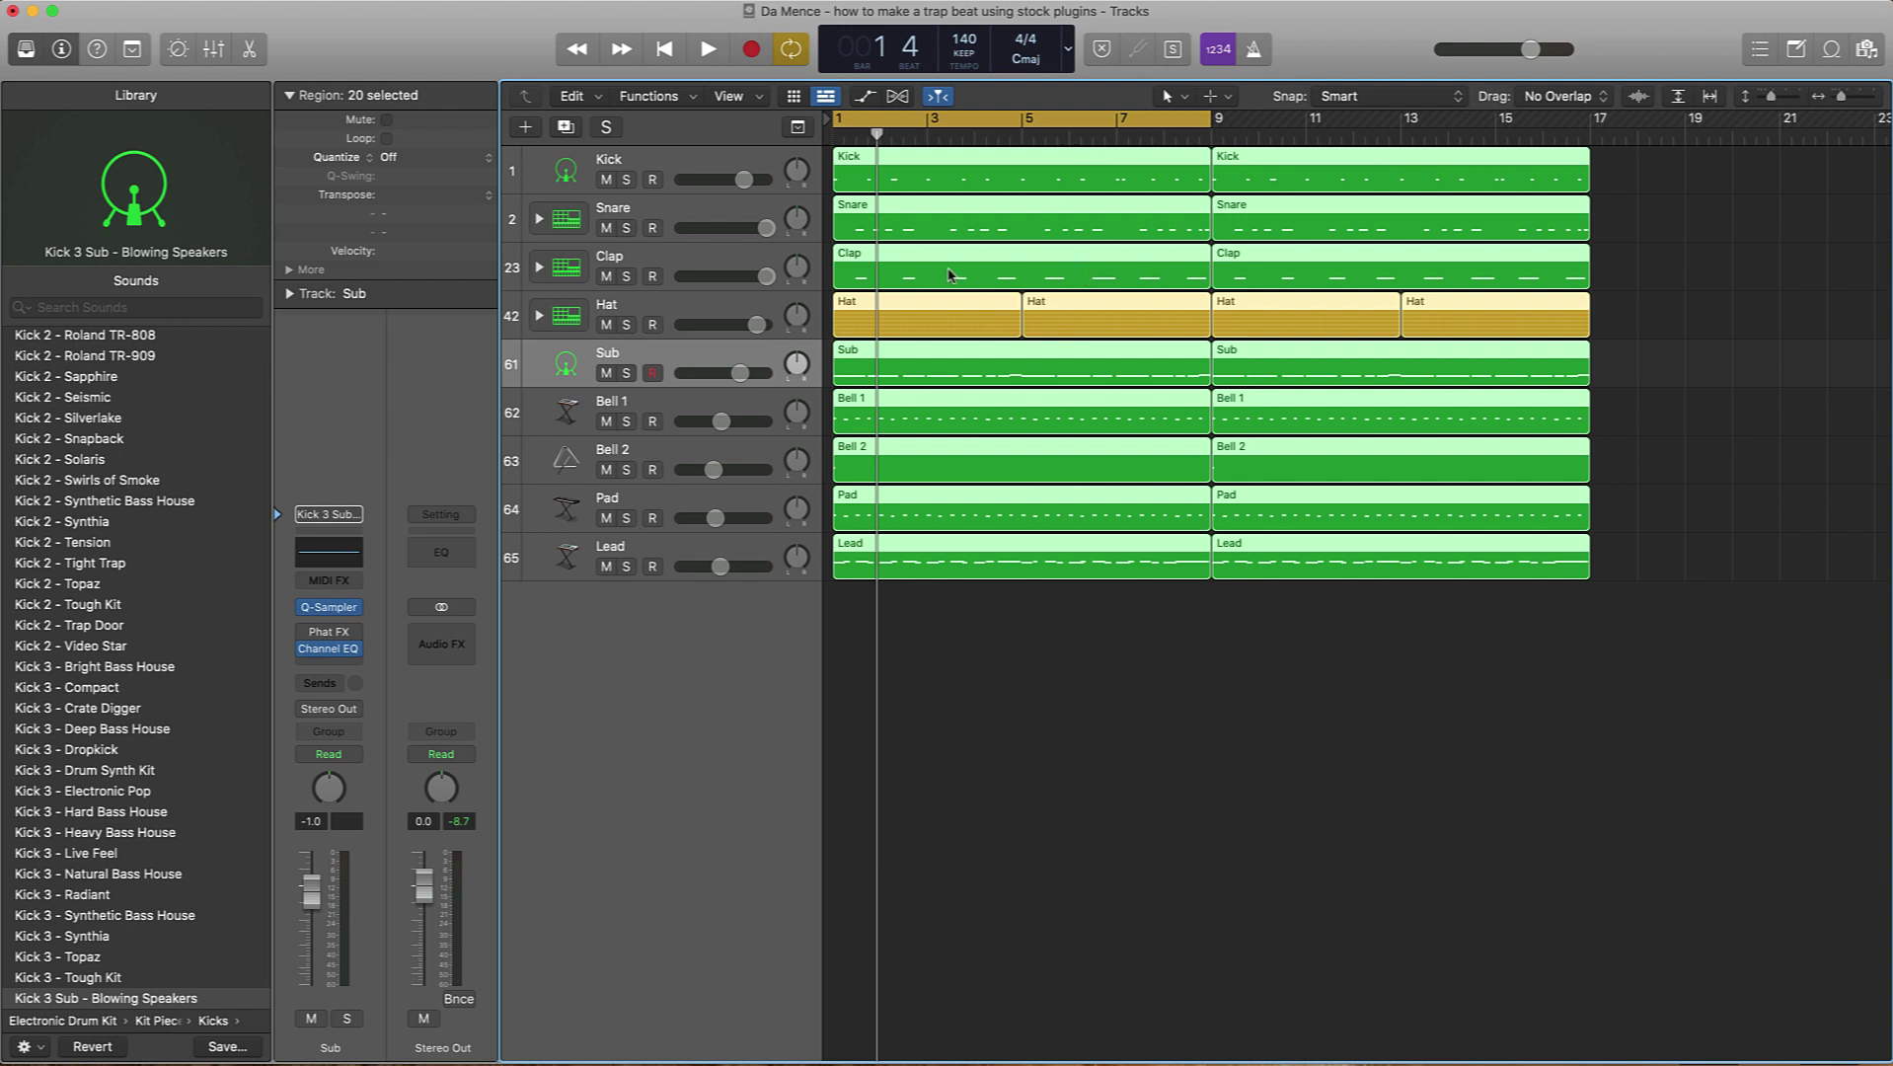
click(1000, 668)
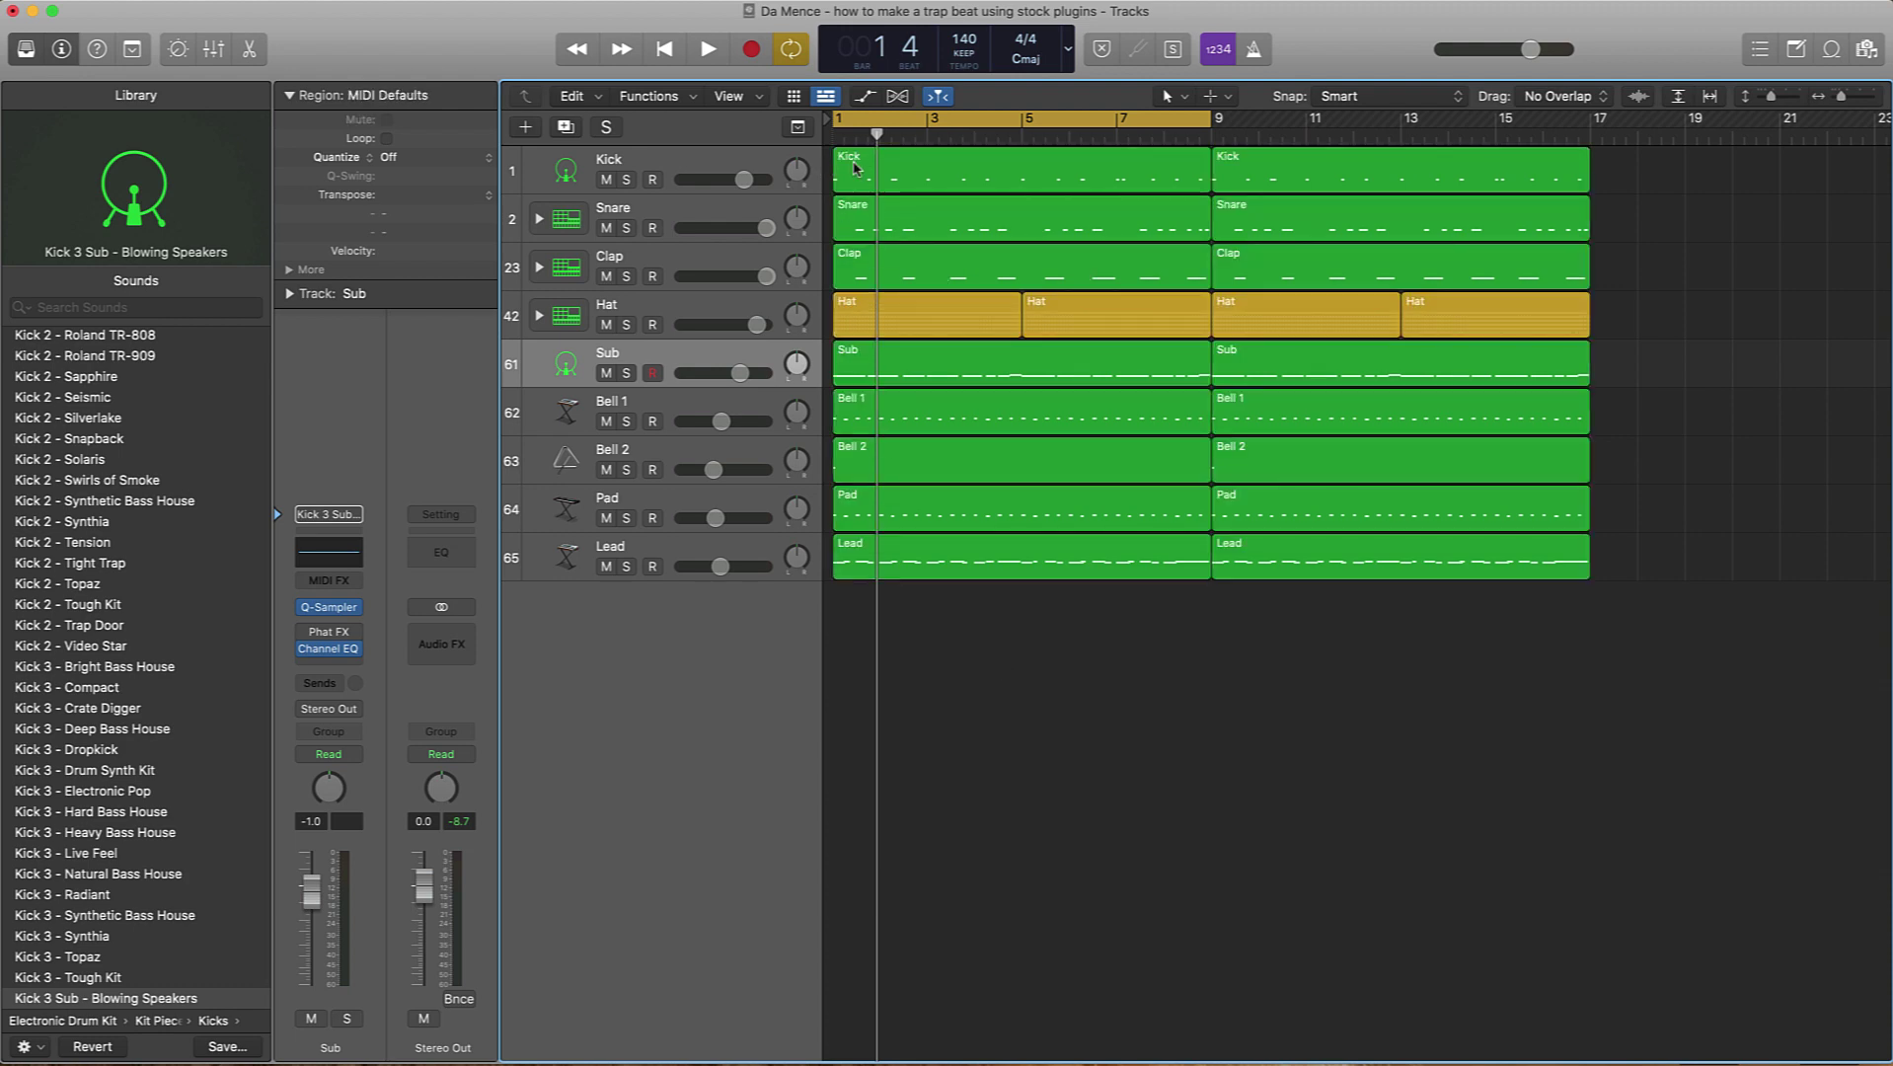
Step: Copy the second eight-bar block of regions on all tracks to bars 17 and 25
click(1011, 180)
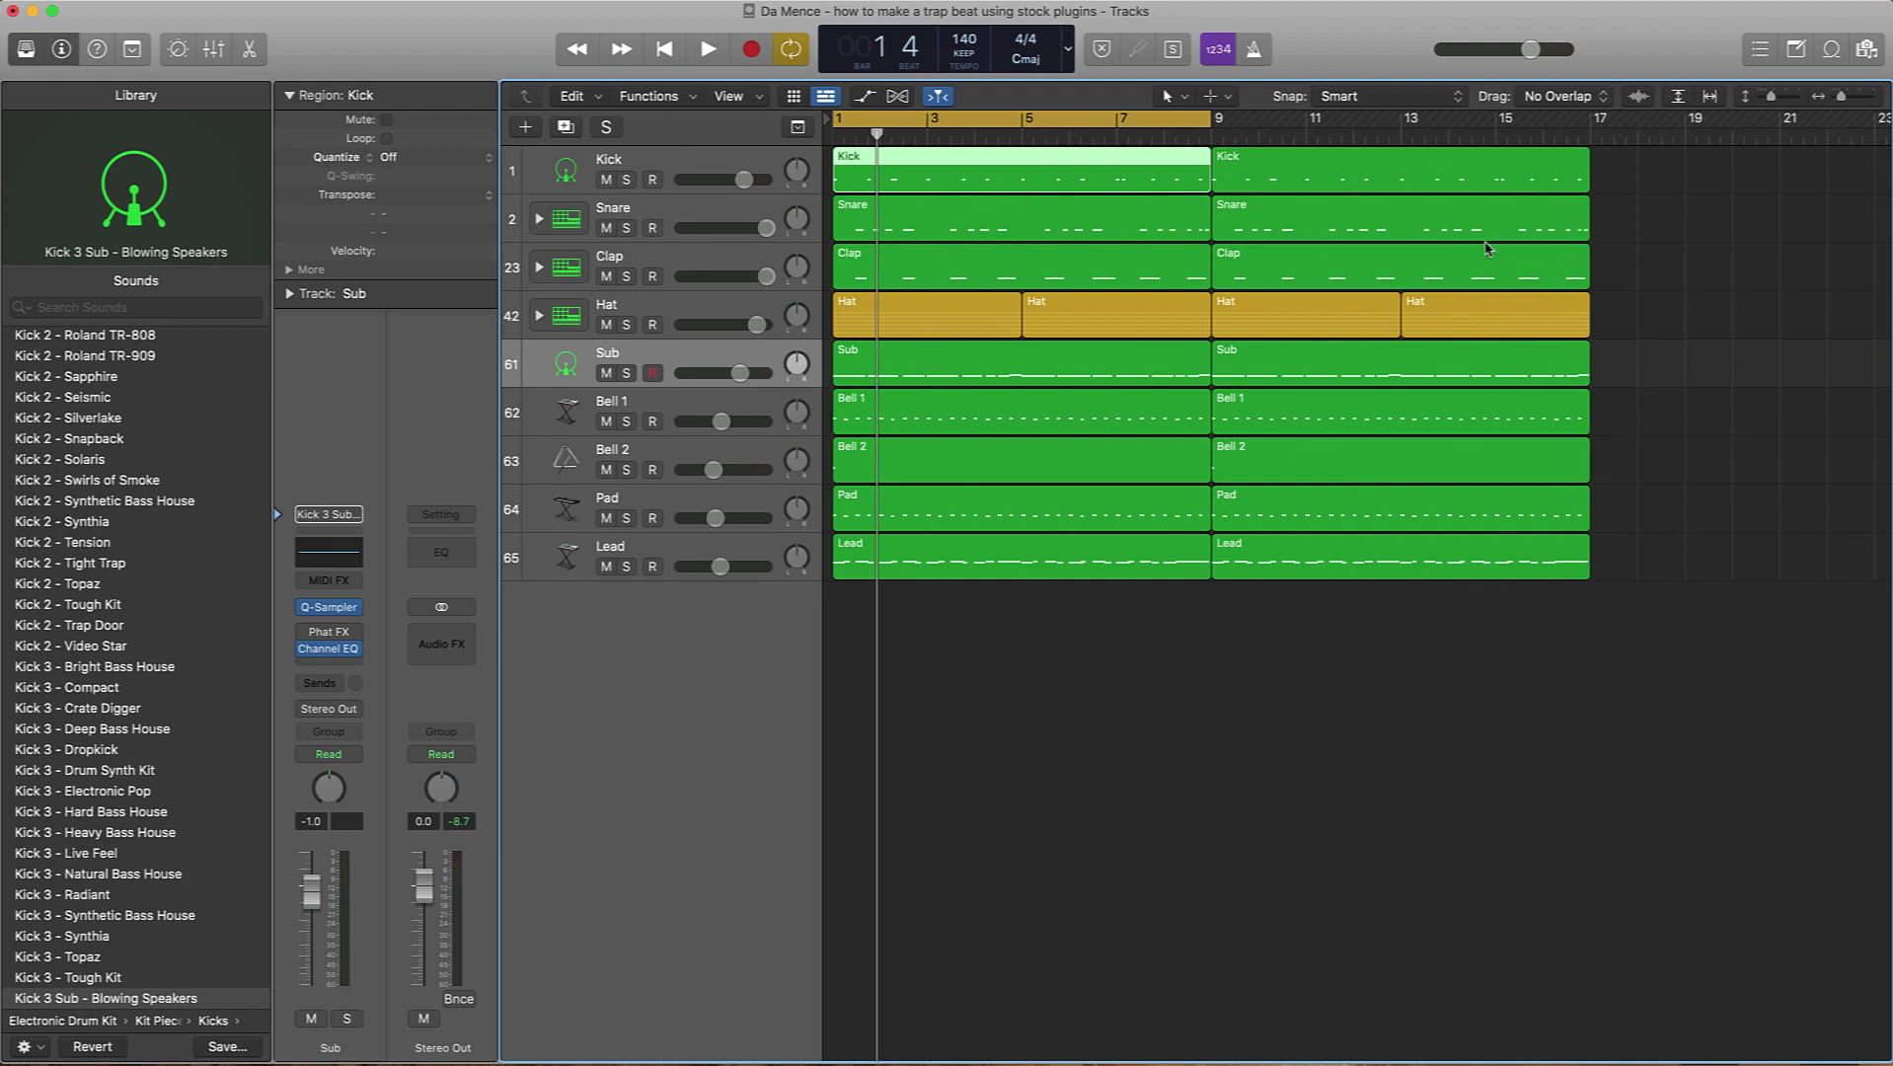
drag(1255, 677, 1628, 154)
ctrl+alt+click(1501, 201)
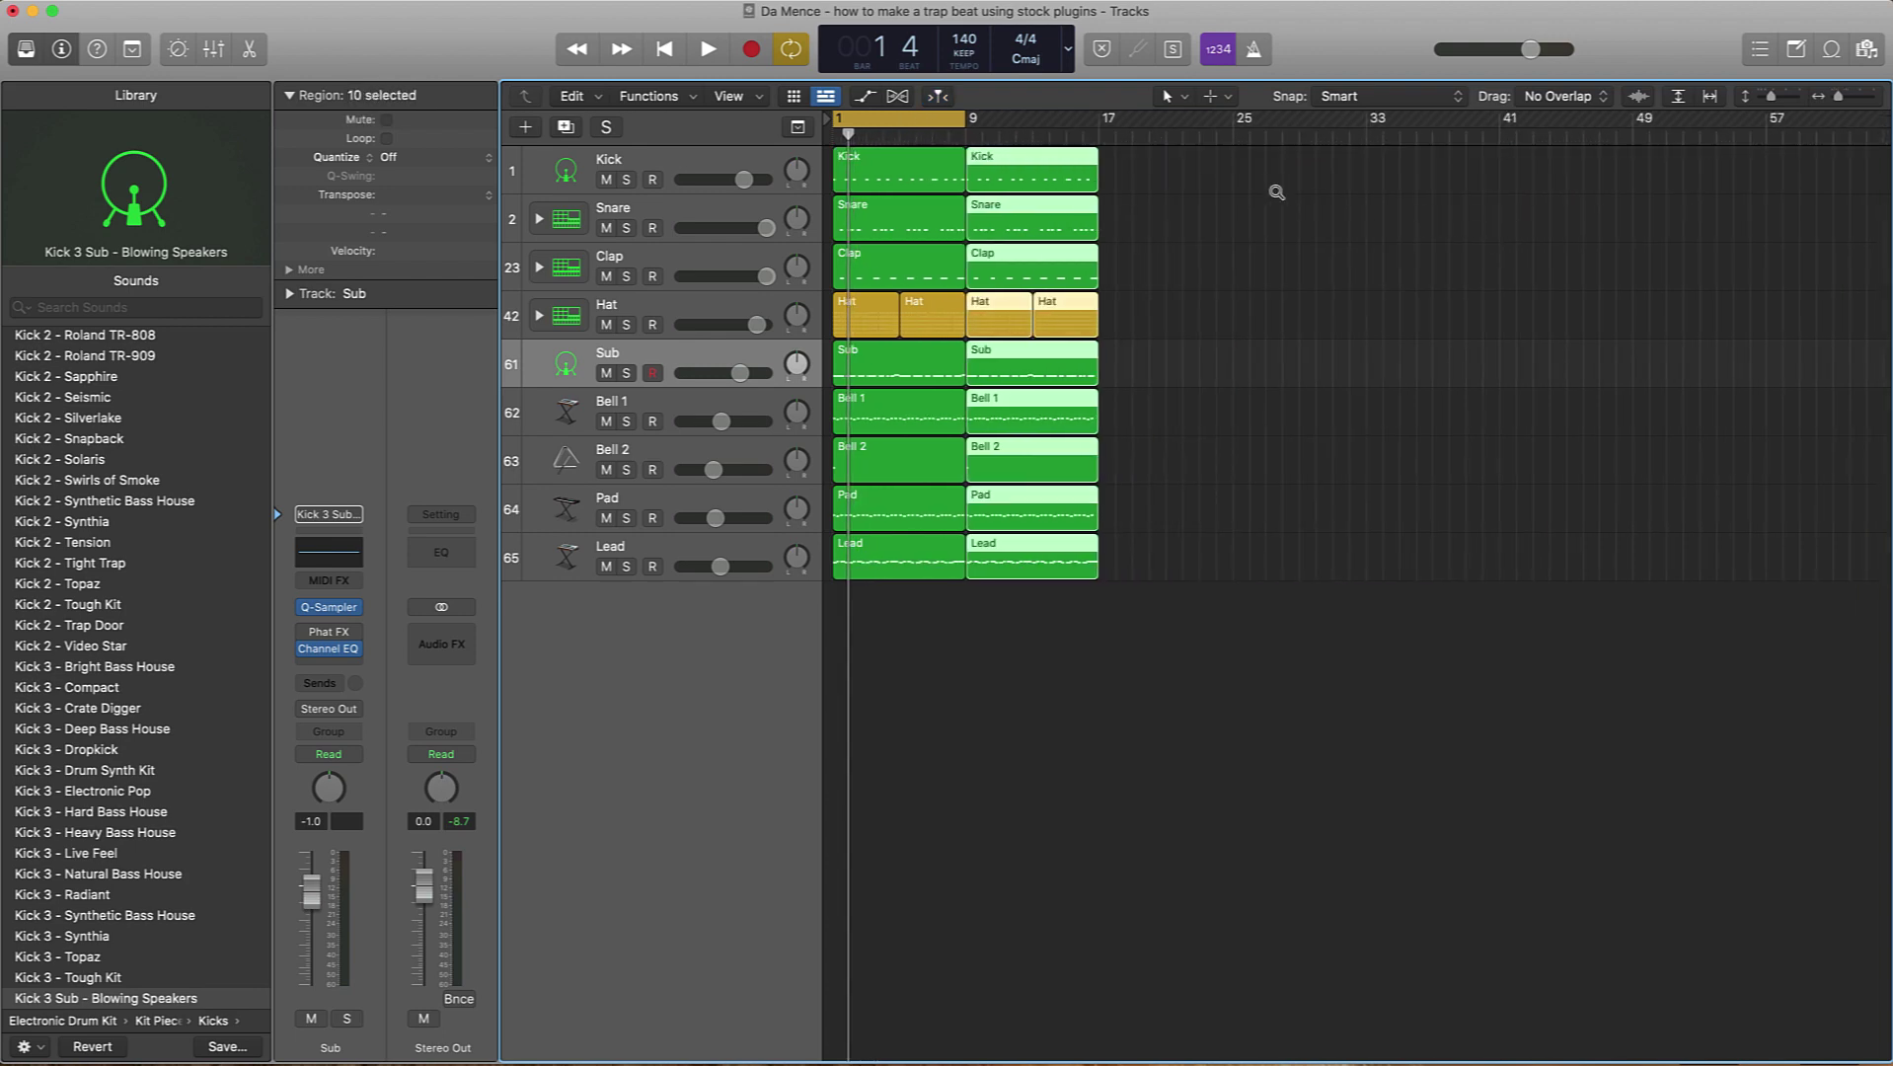
drag(1004, 182, 1270, 179)
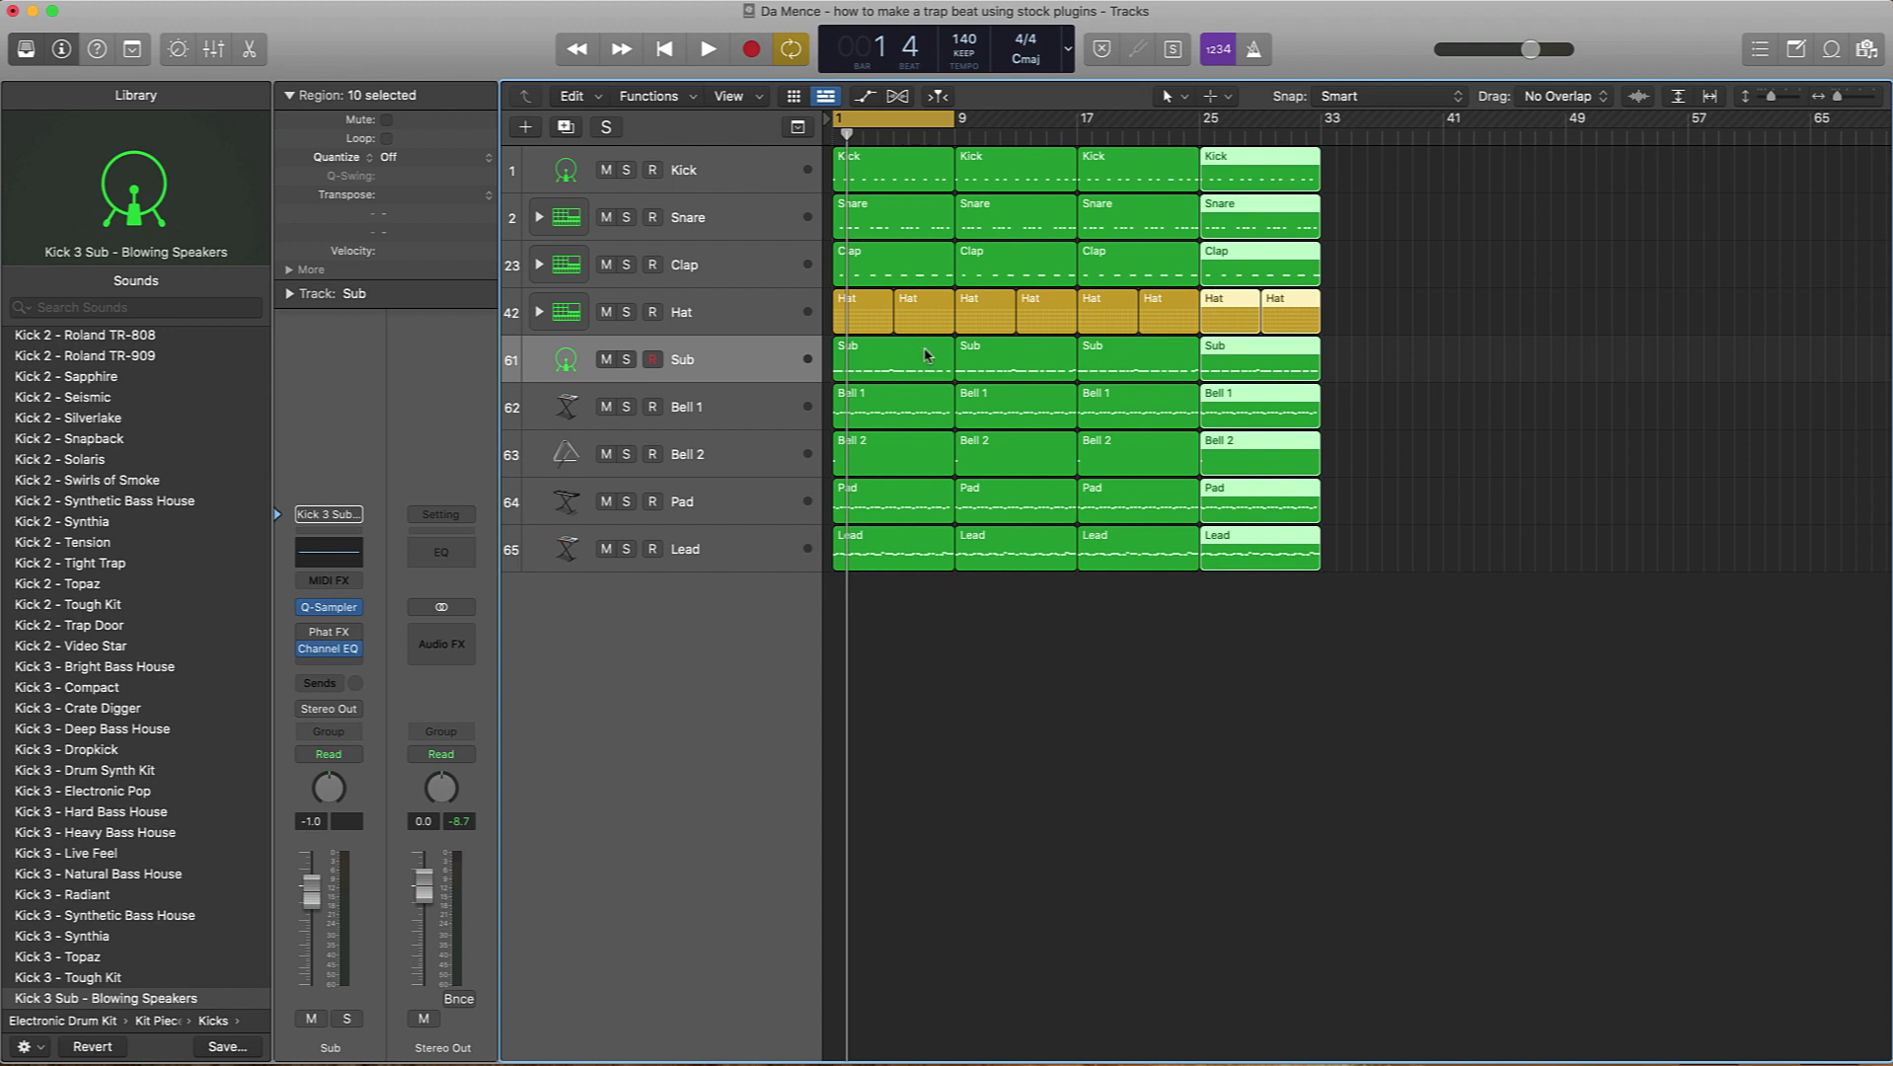
Step: Mute the Kick, Snare, Clap and Hat regions in the first eight bars
click(922, 316)
shift+click(856, 313)
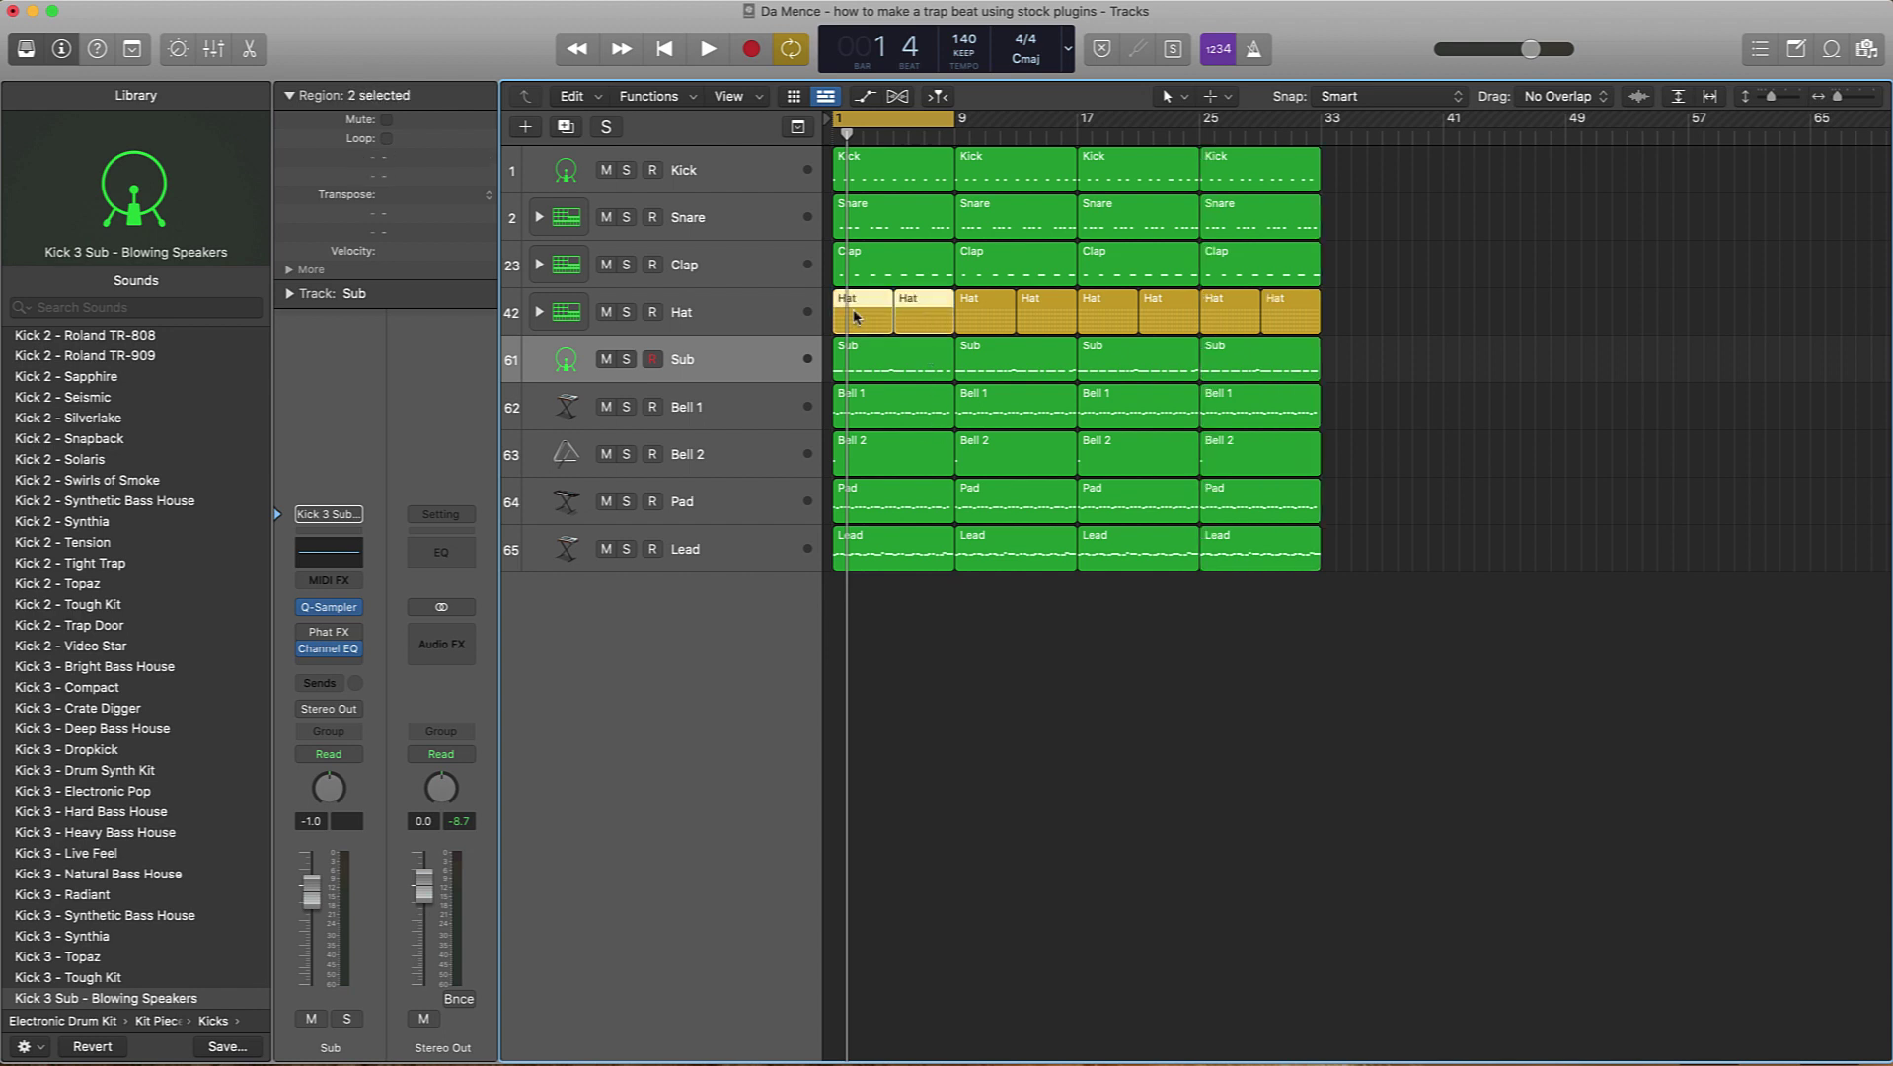
shift+click(875, 264)
shift+click(886, 227)
shift+click(908, 174)
key(ctrl+m)
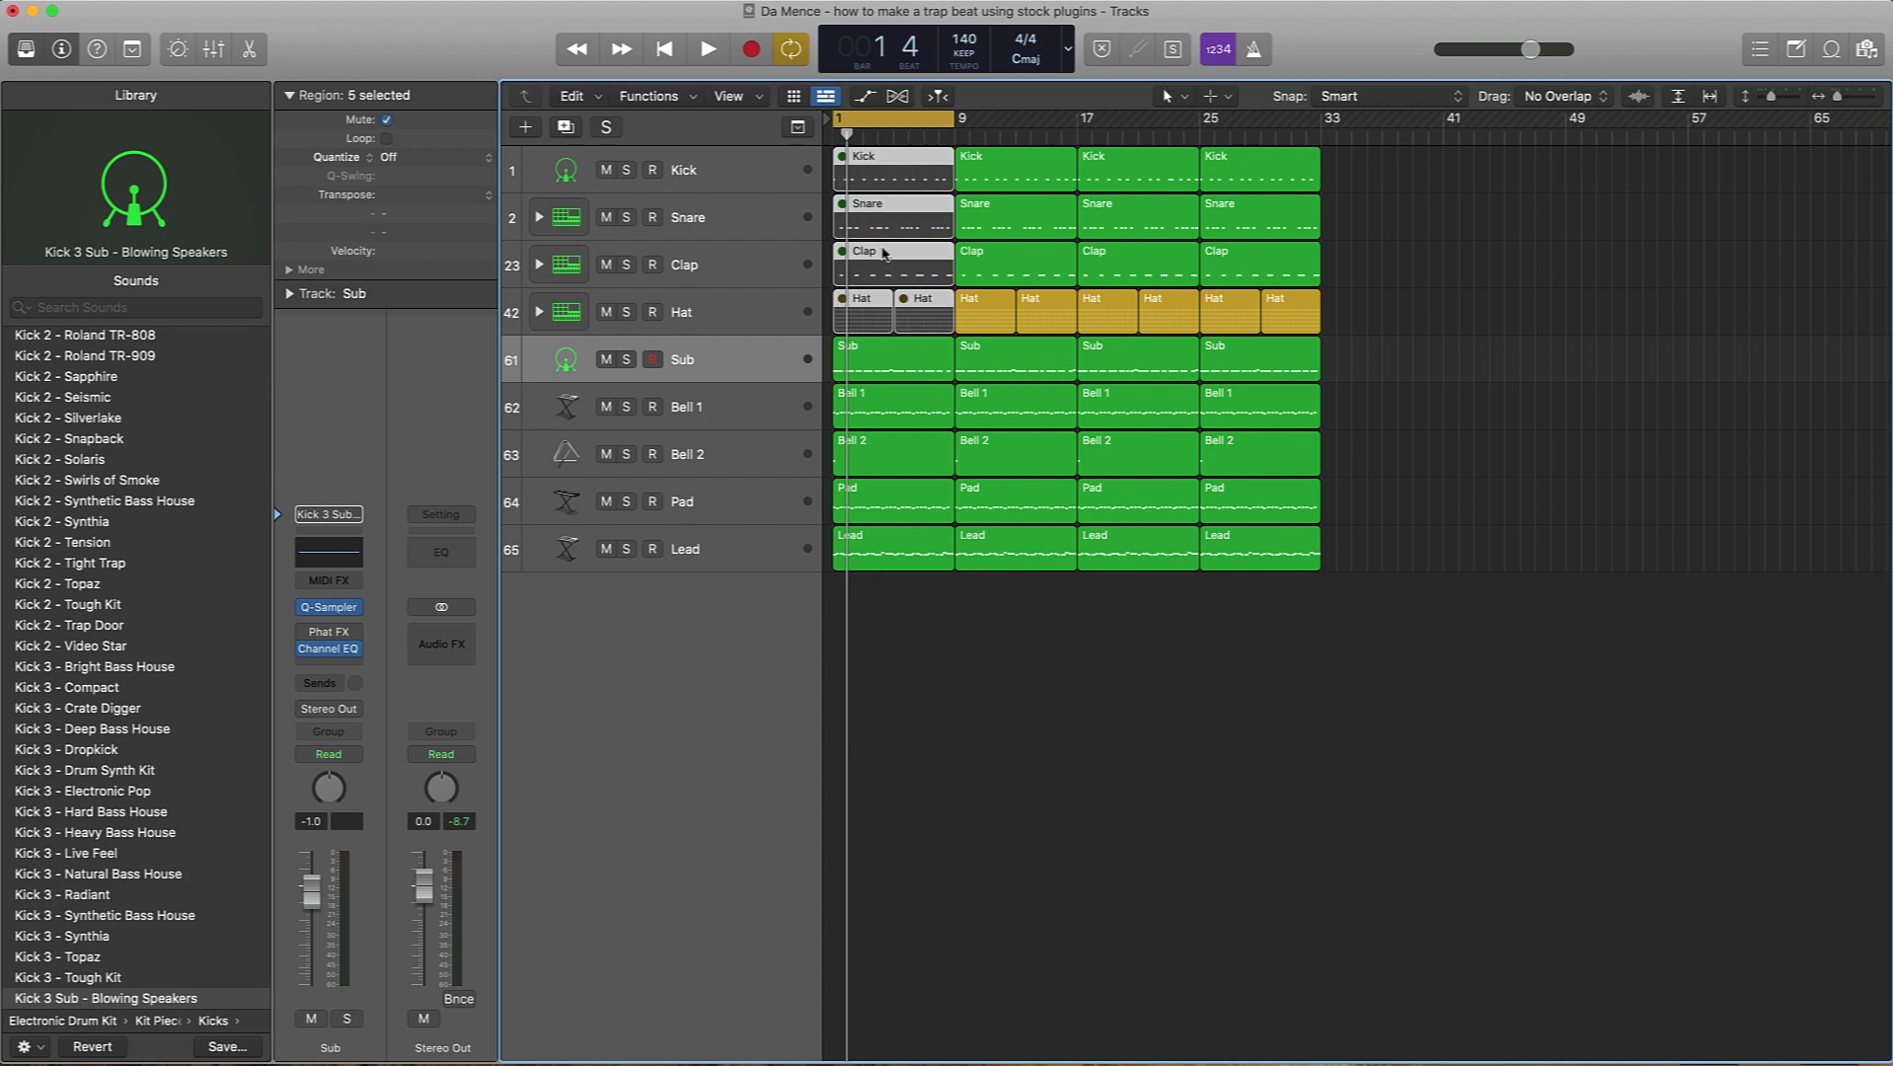
Step: Turn off cycle mode and return the playhead to the start of the project
click(872, 122)
key(Return)
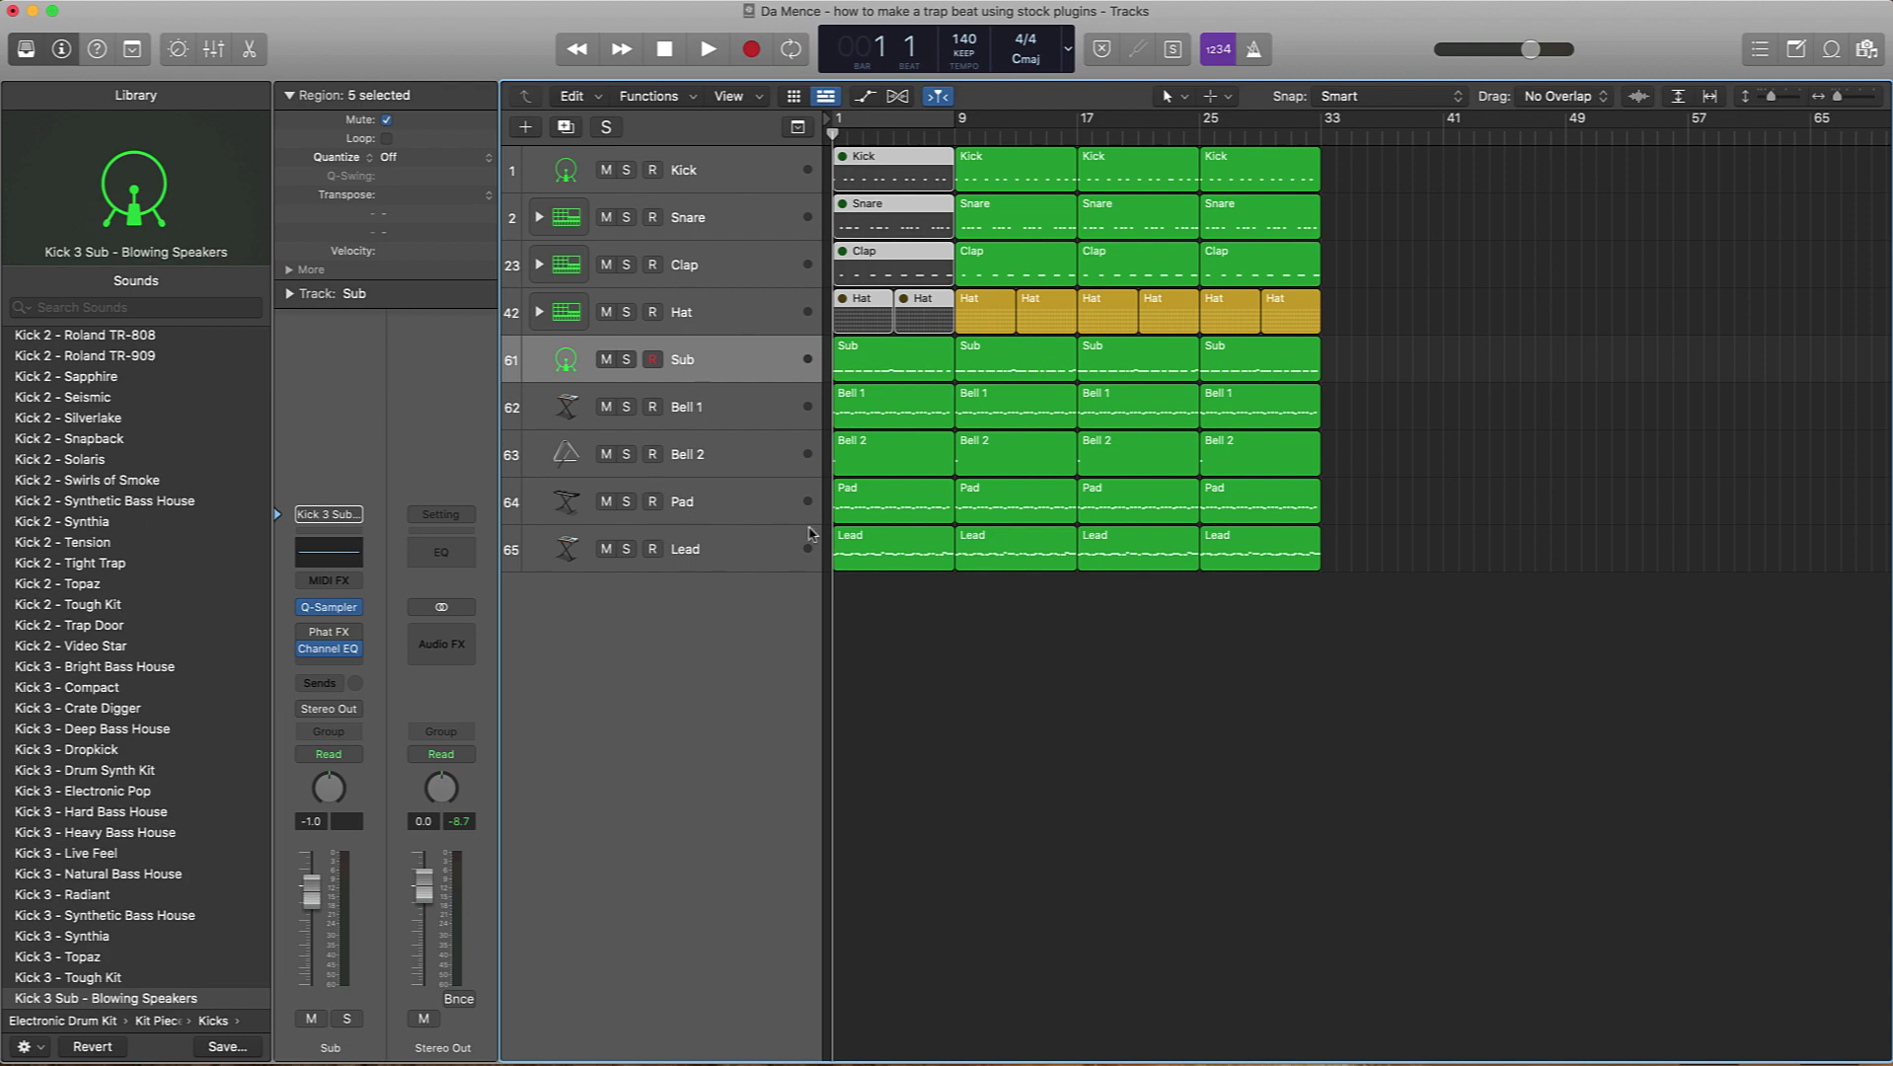
Step: Mute the Lead region in the first eight bars and trim the first Pad region to start at bar 5
click(852, 547)
key(ctrl+m)
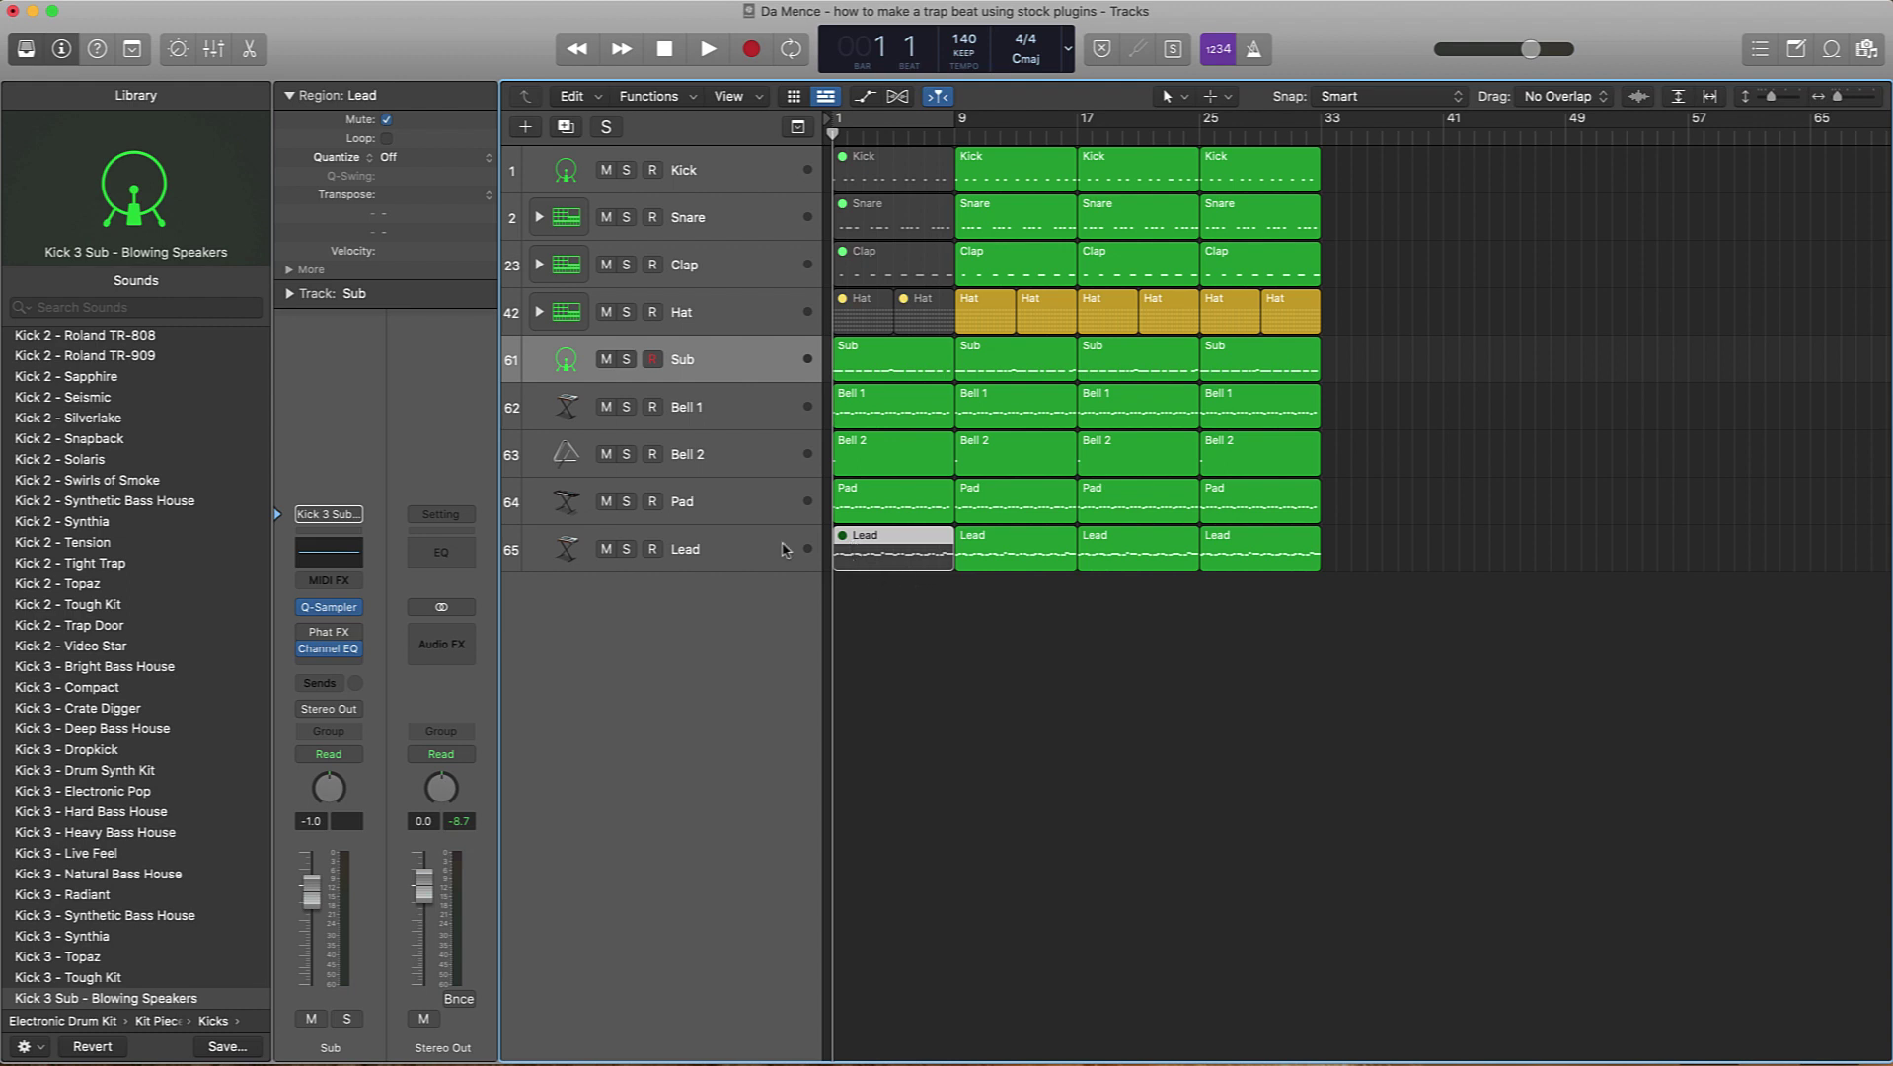
click(878, 516)
drag(838, 511, 901, 511)
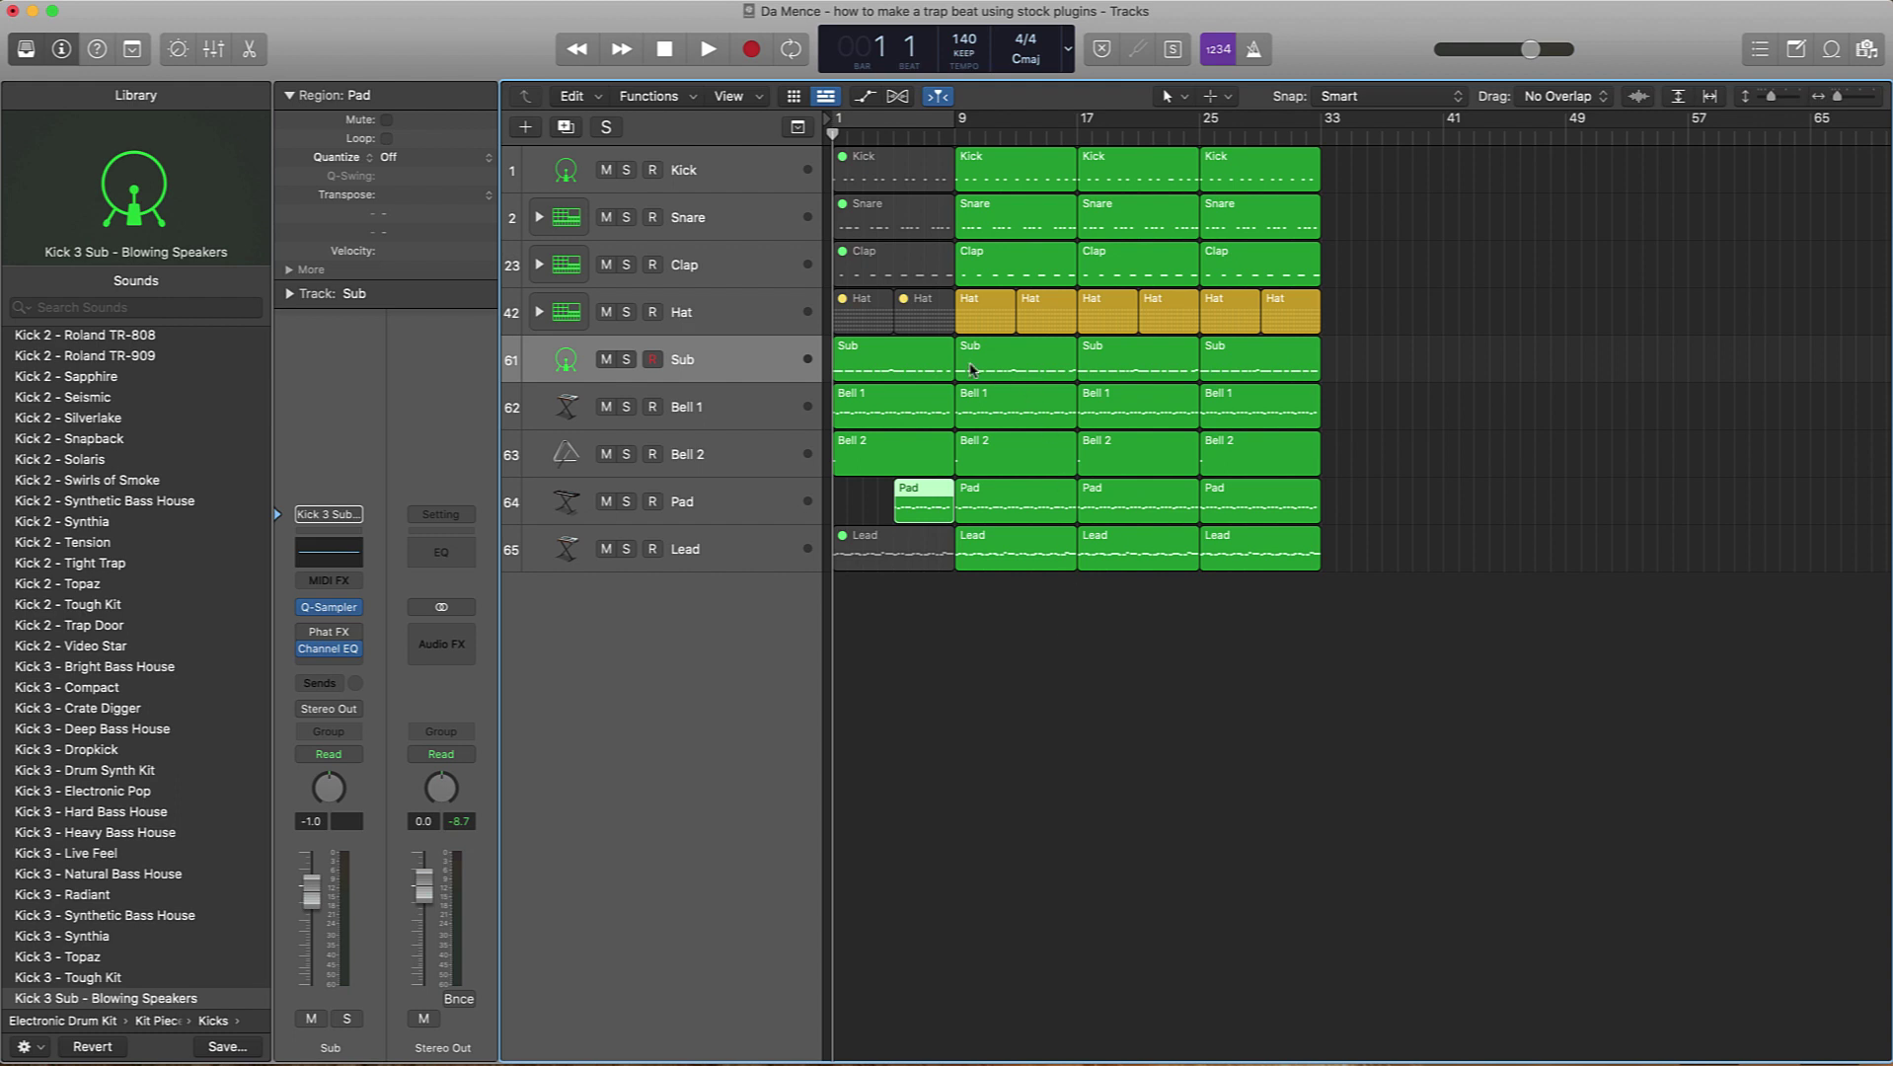
Step: Mute the Sub region in the first eight bars and play the intro
click(909, 363)
key(ctrl+m)
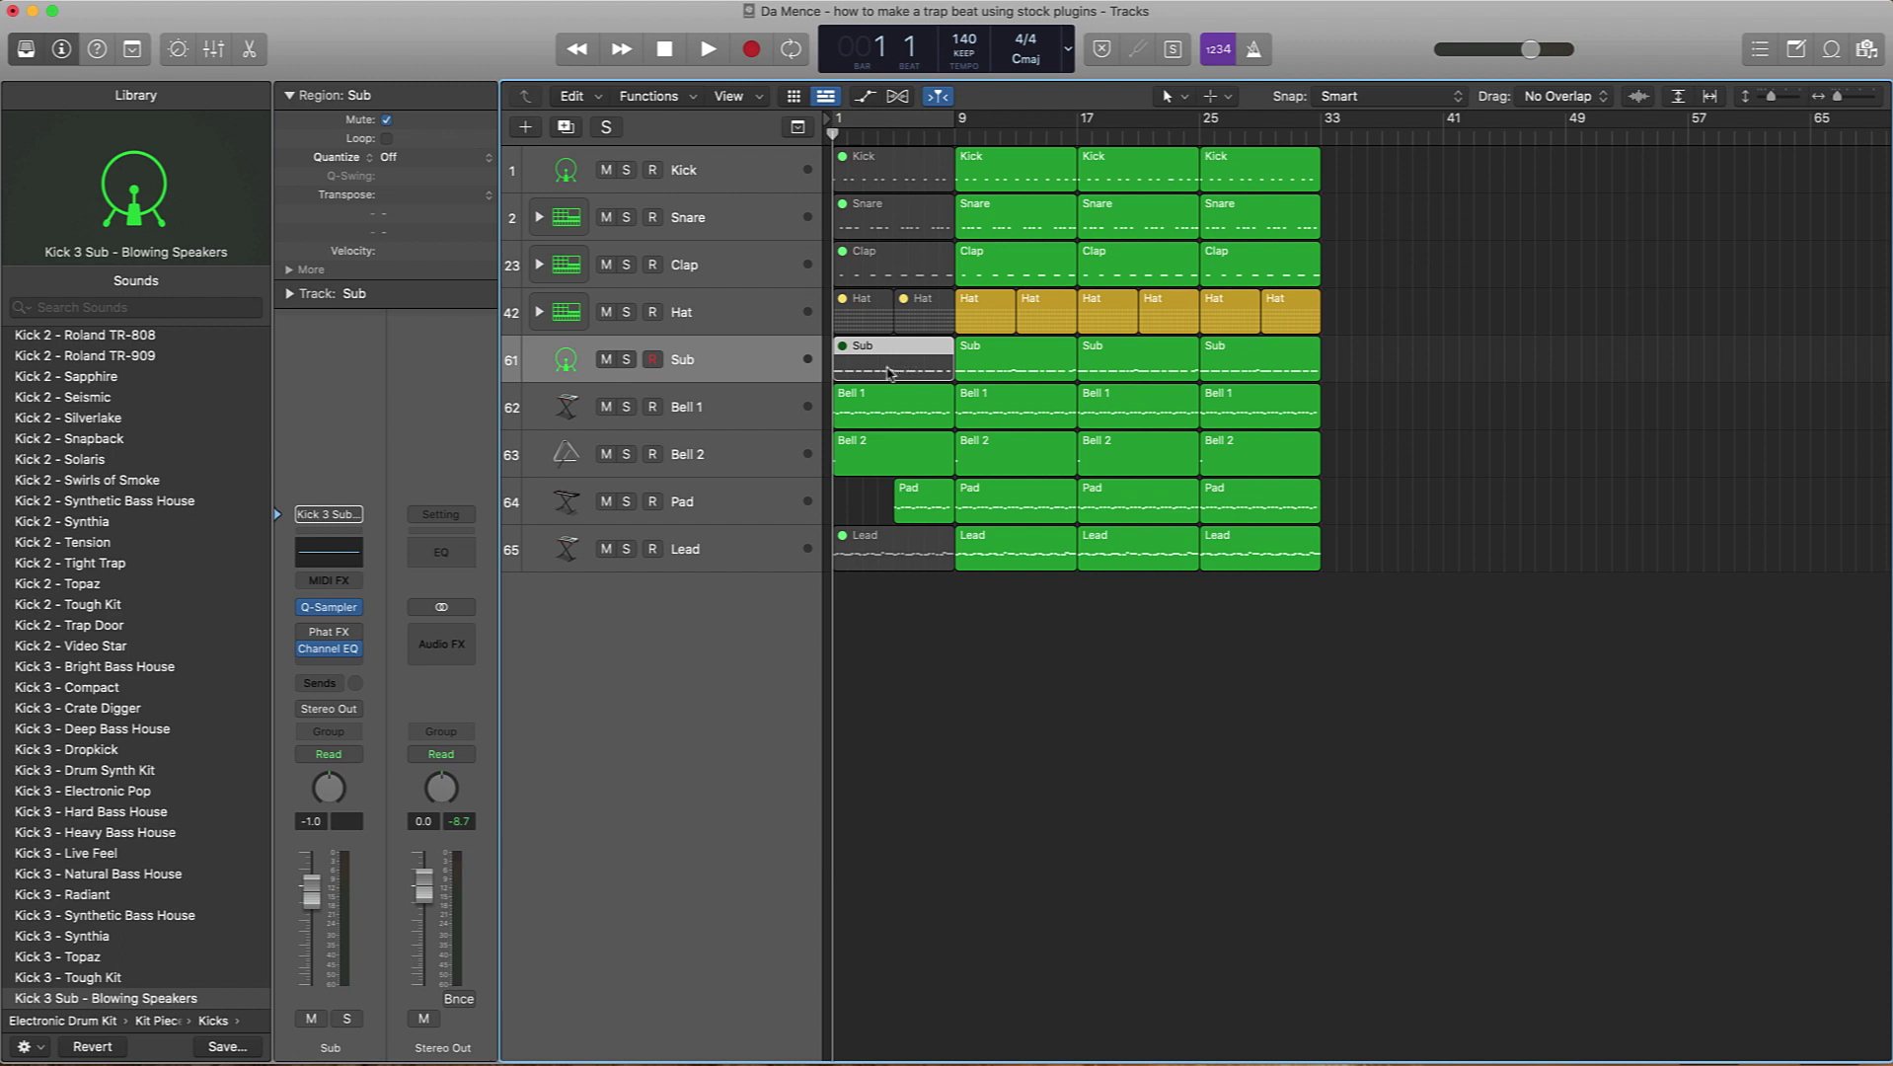
key(space)
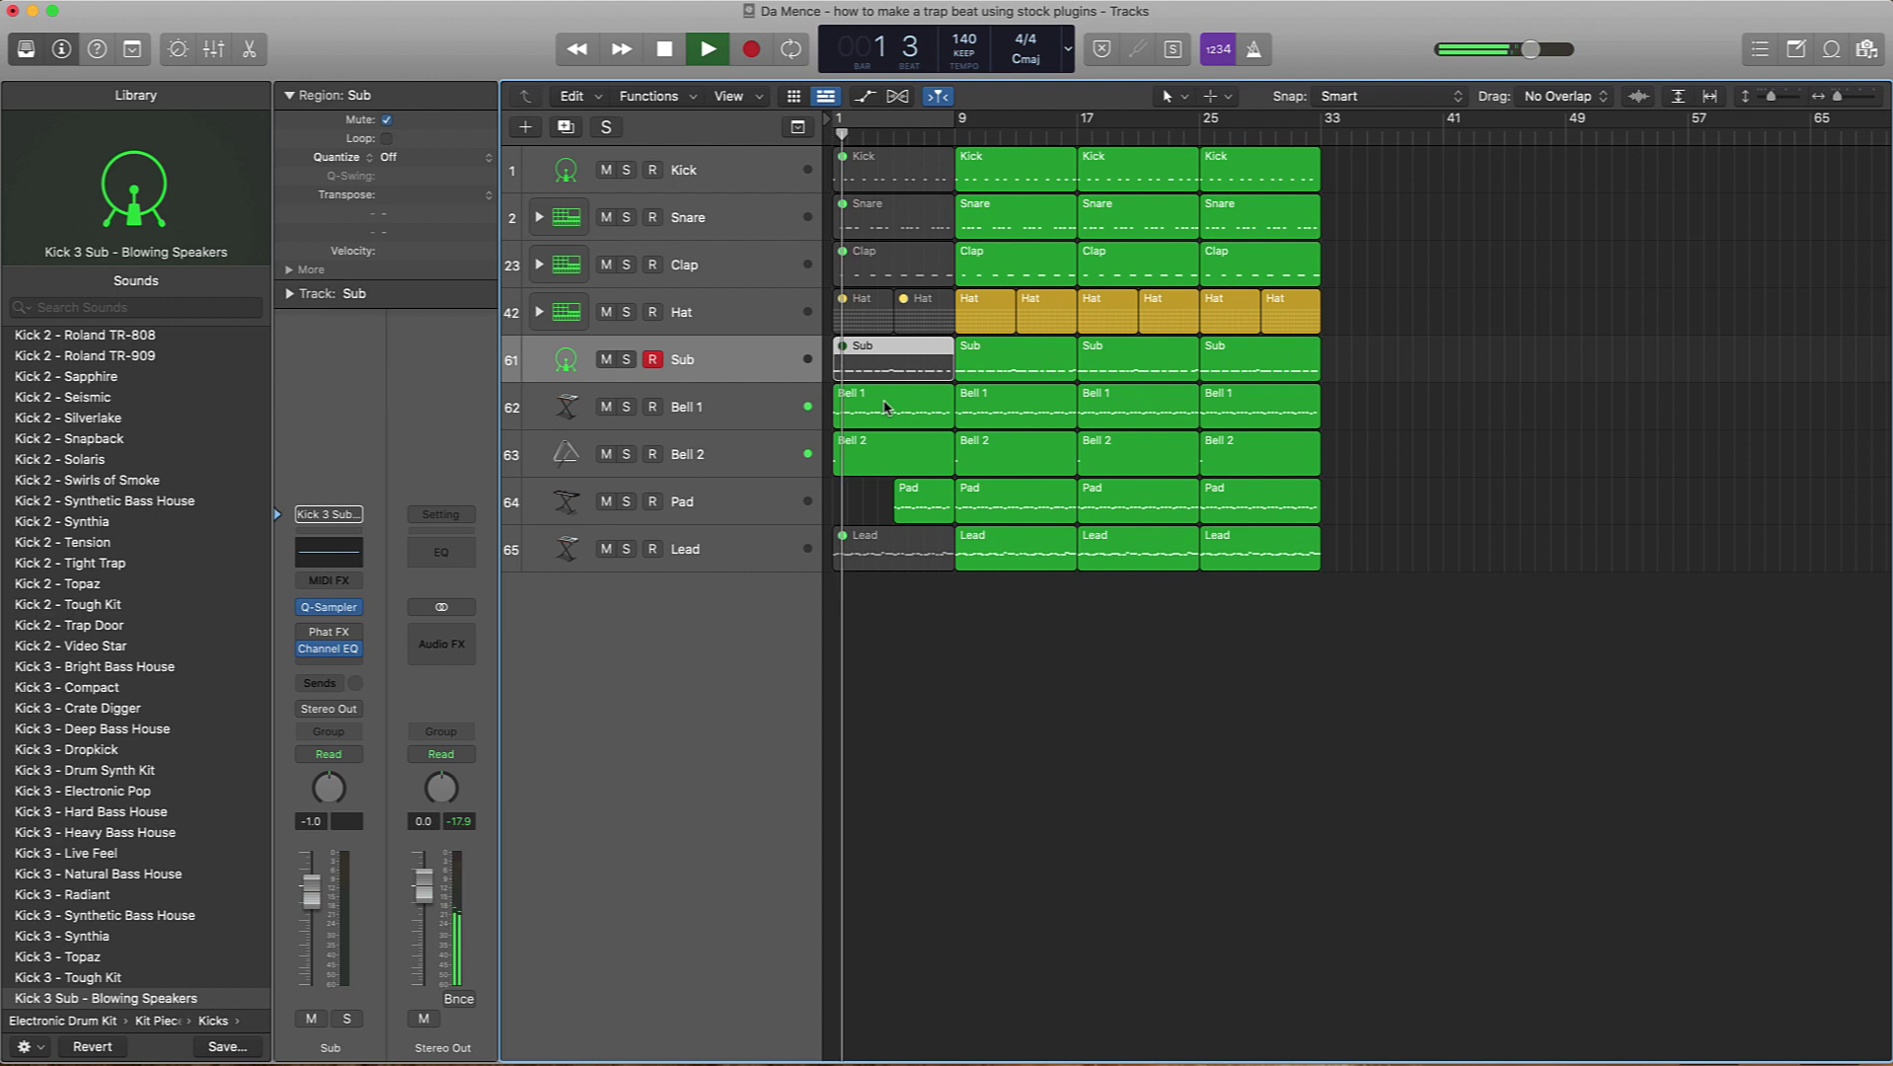
drag(844, 379, 900, 361)
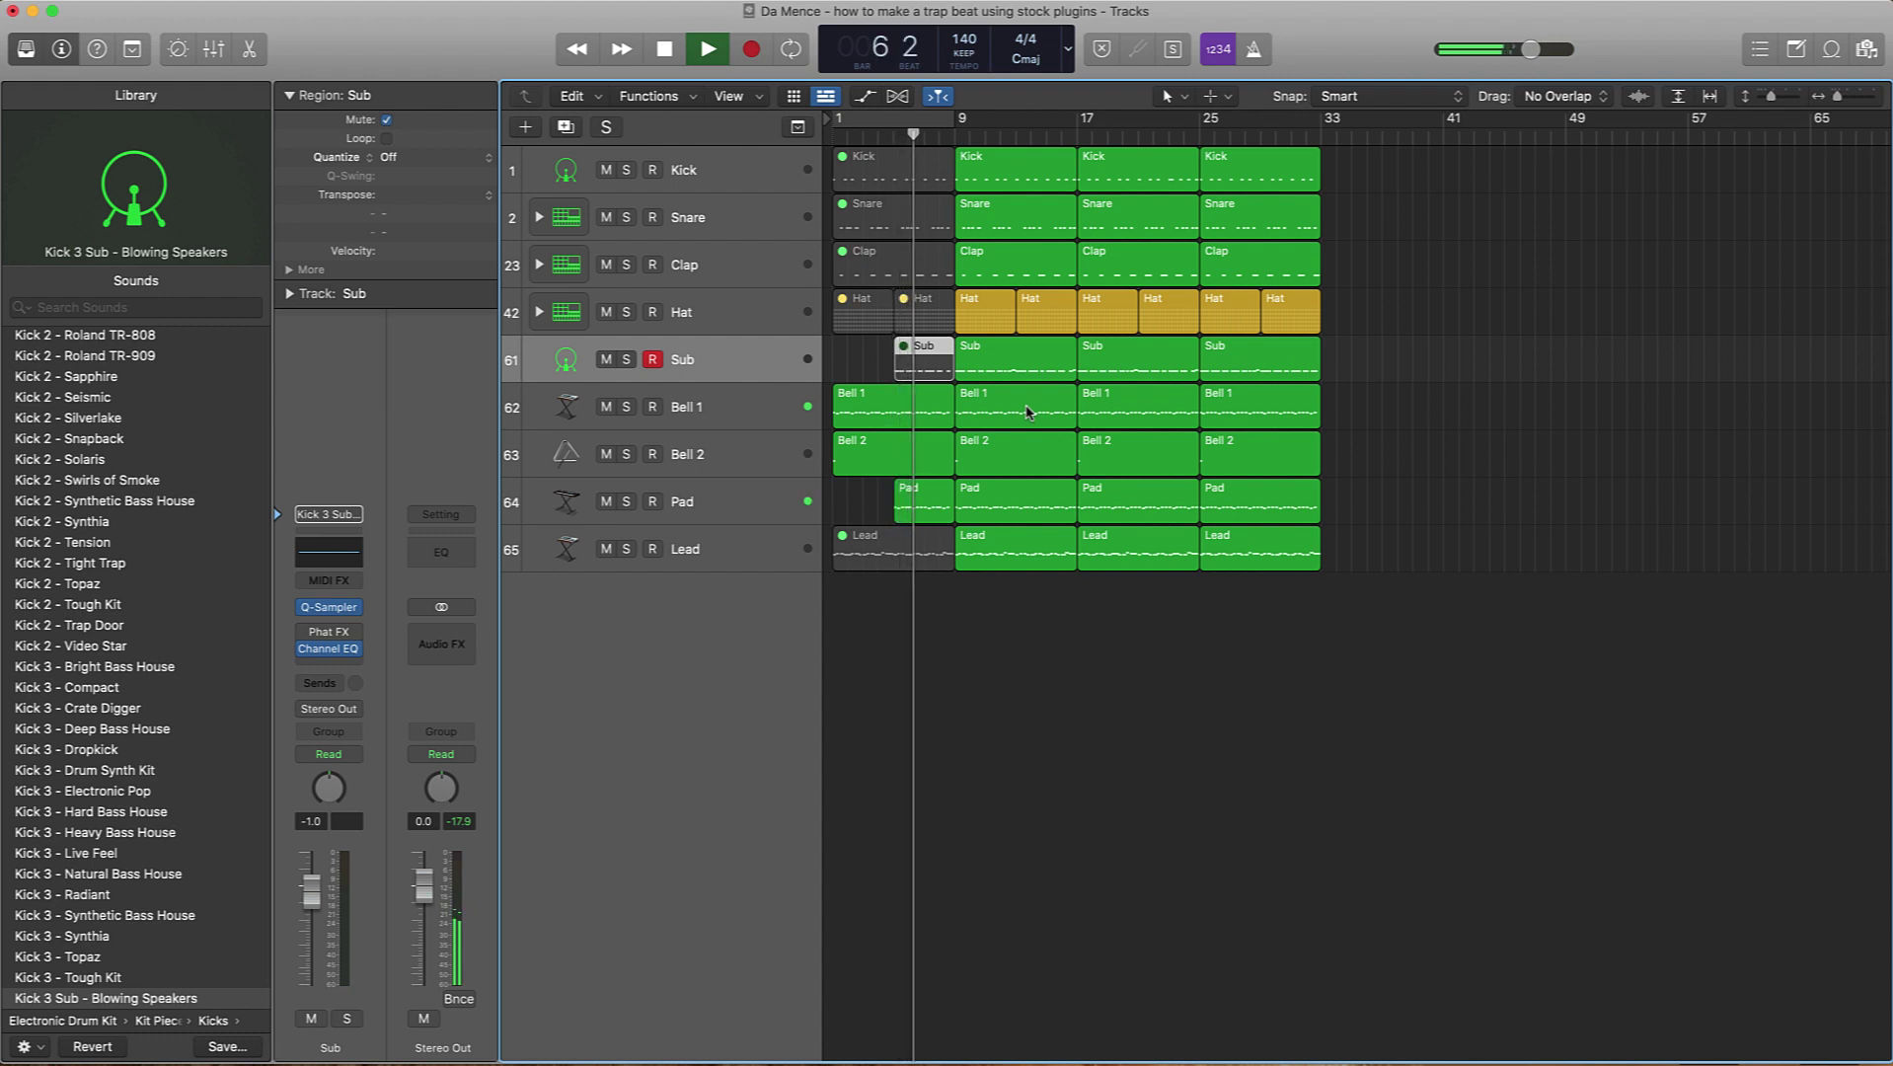
key(space)
drag(894, 373, 835, 373)
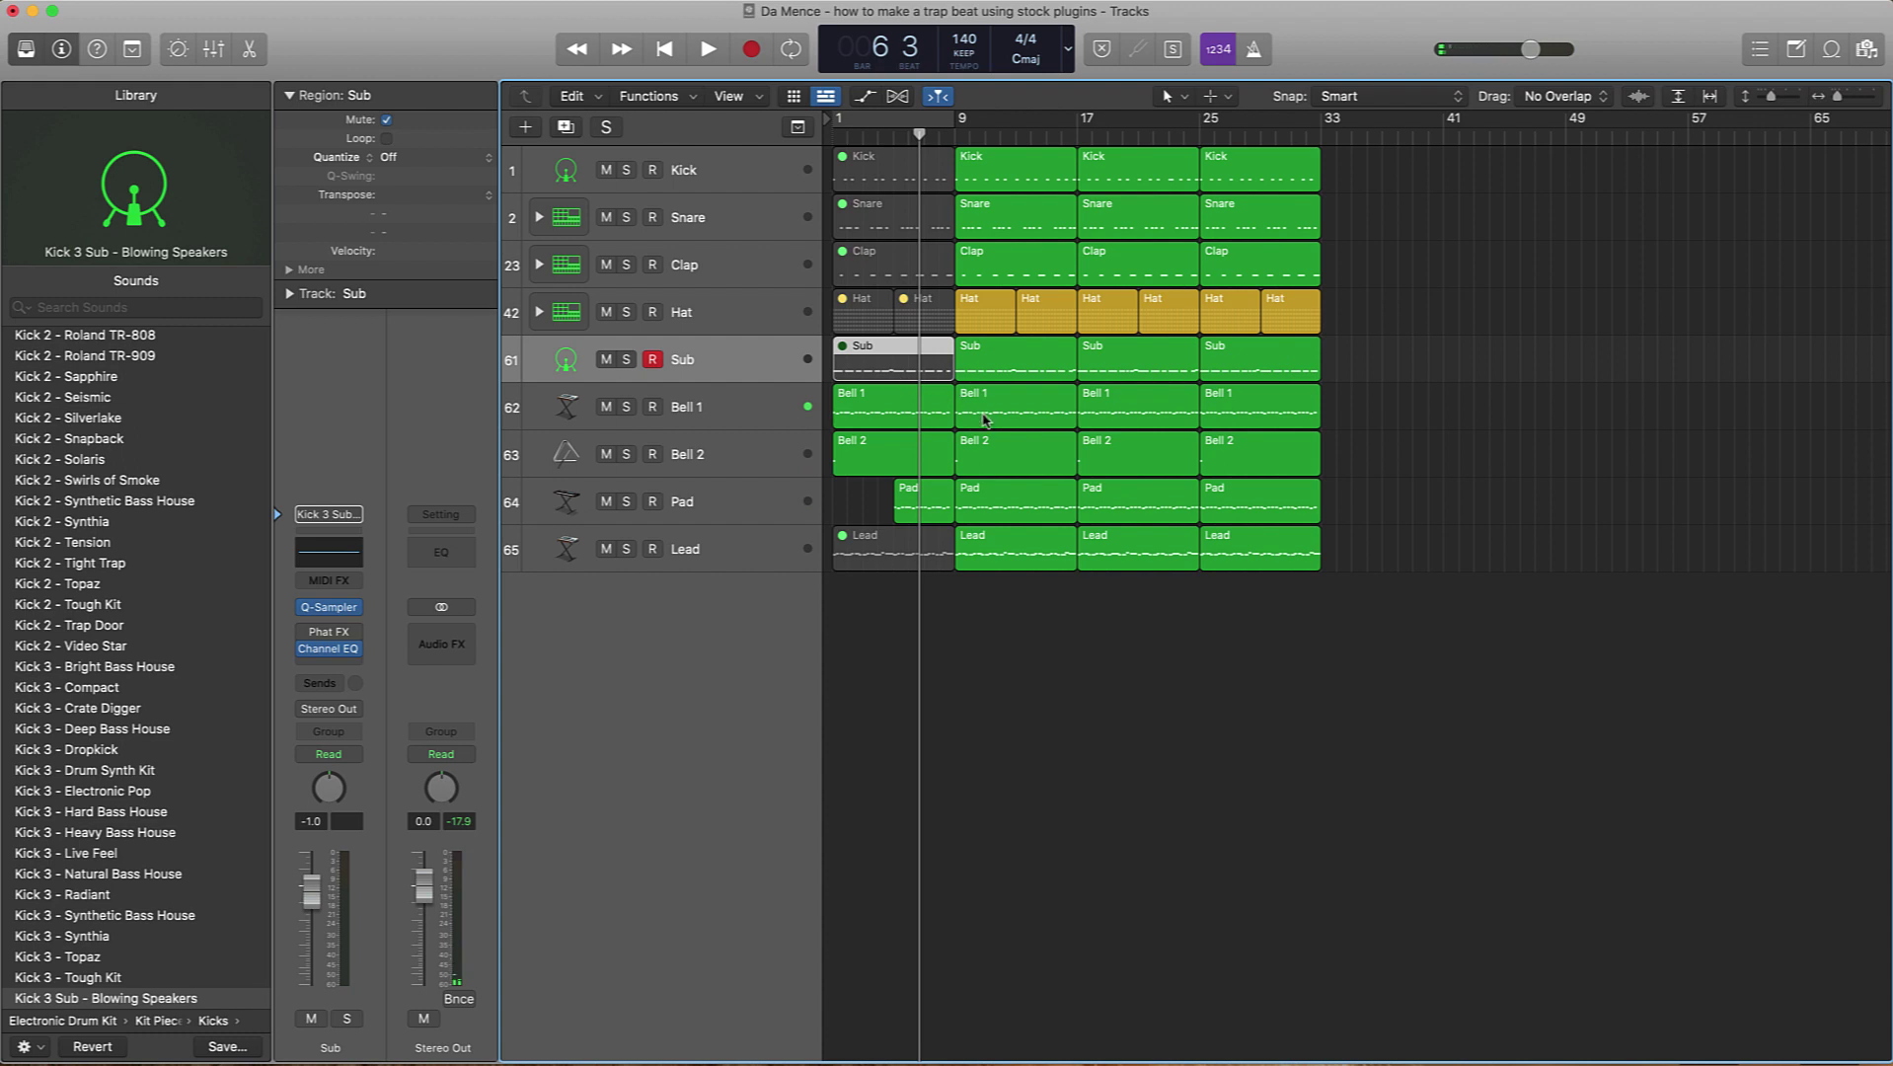
Step: Play the arrangement from the start of the project through to bar 17
key(Return)
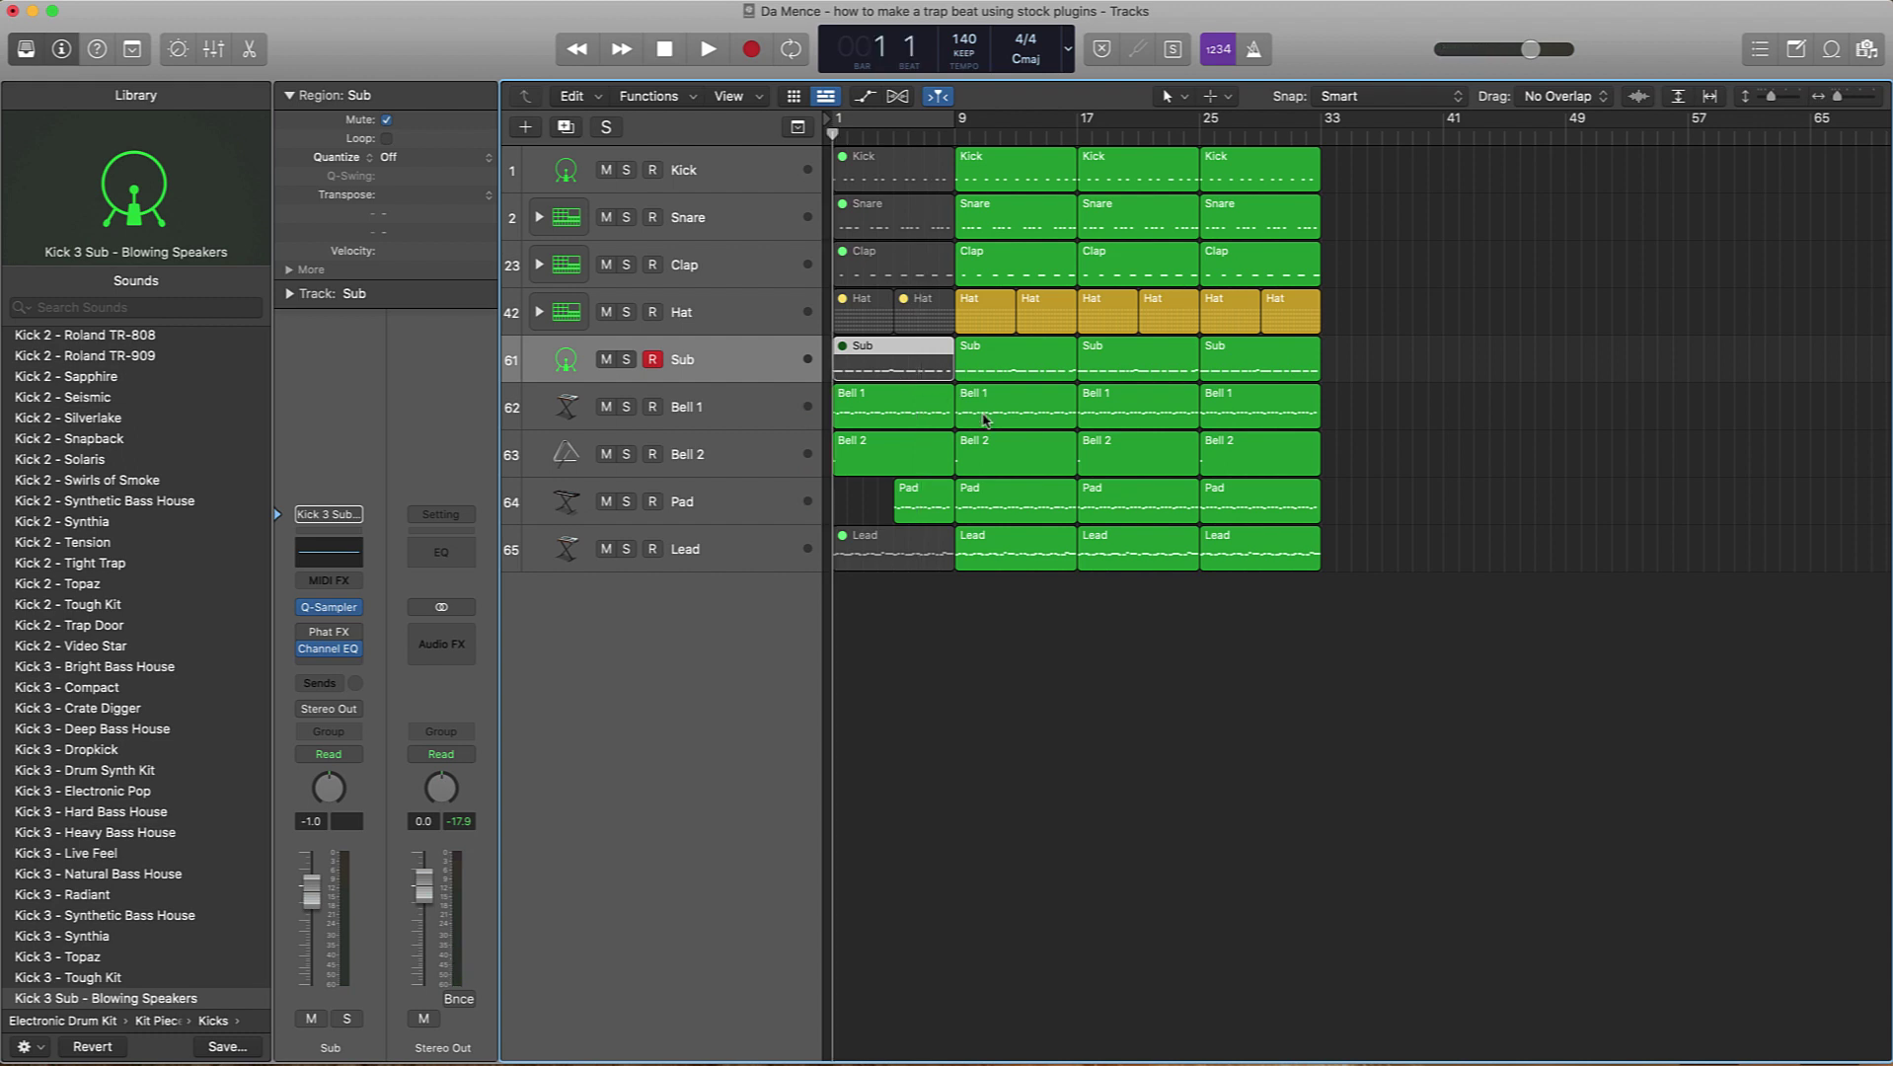
key(space)
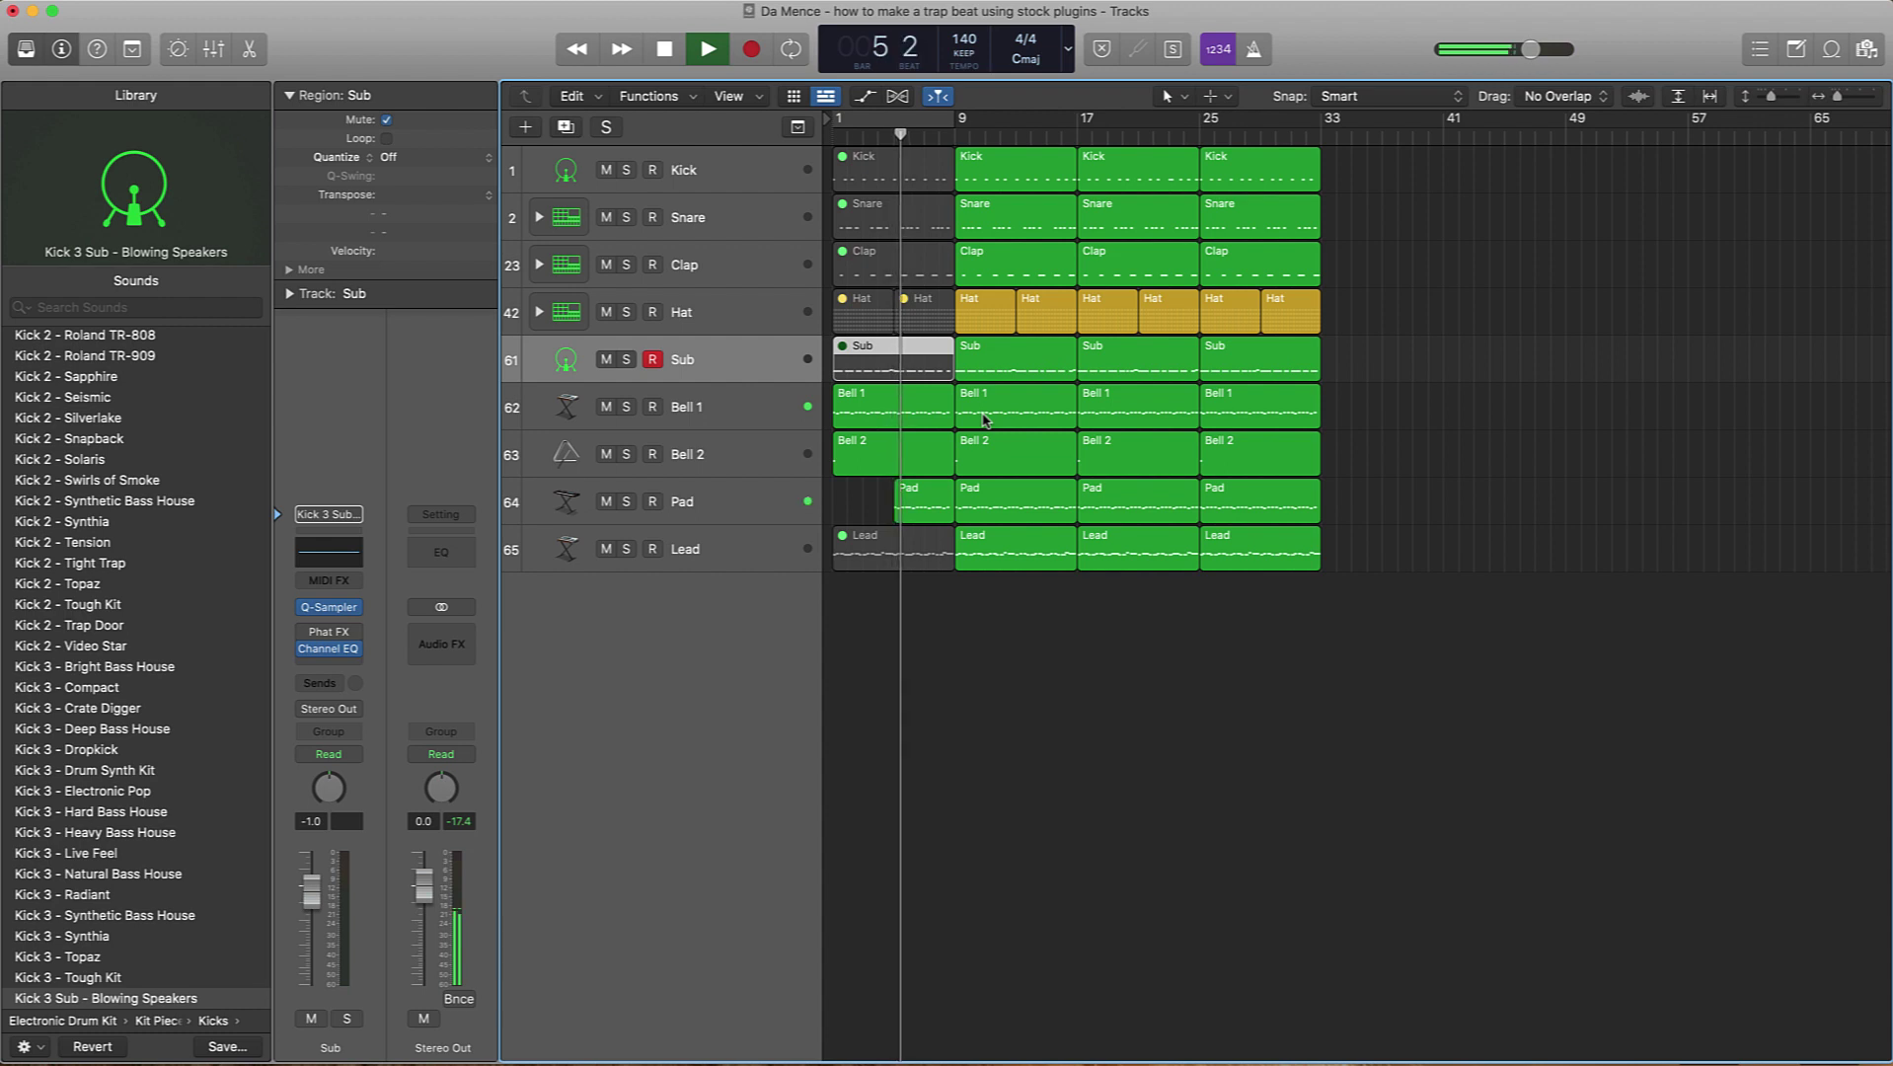
key(super+Right)
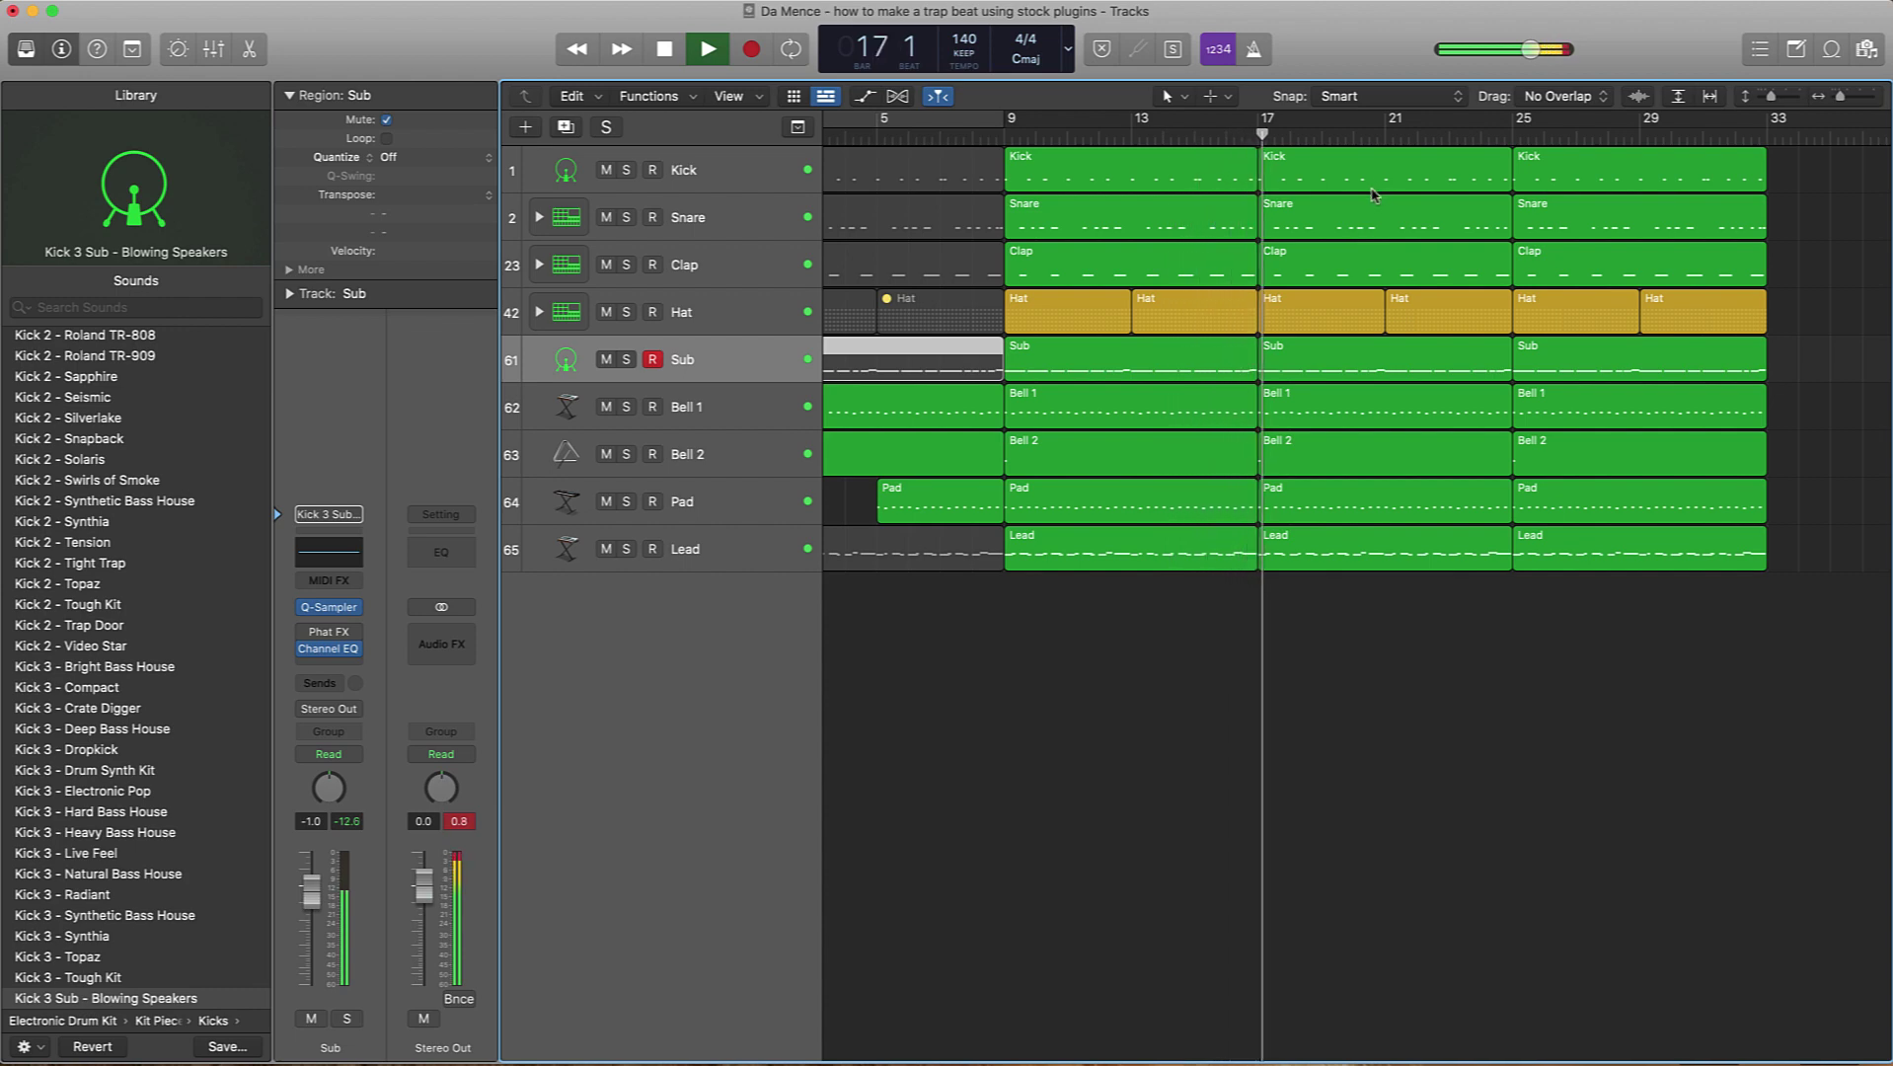
key(space)
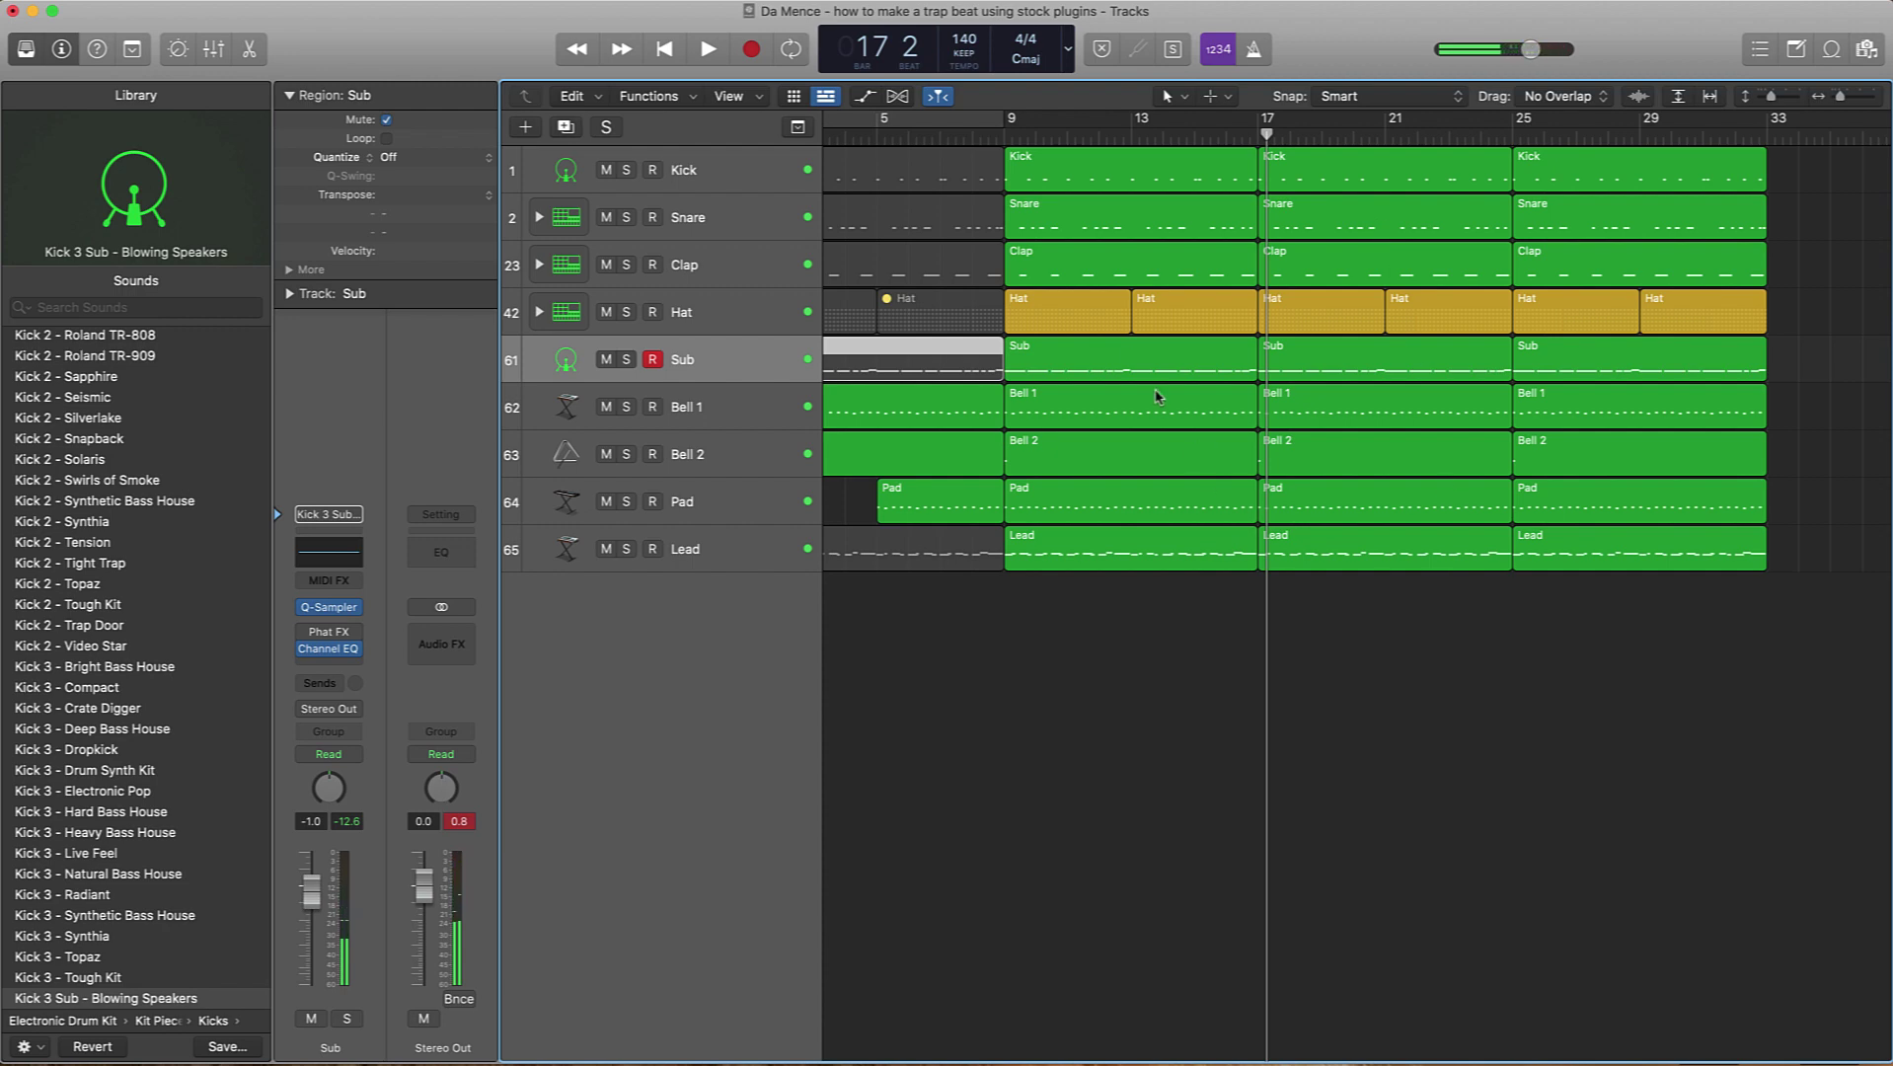
Step: Mute the two Lead regions starting at bars 17 and 25
drag(1309, 591, 1681, 568)
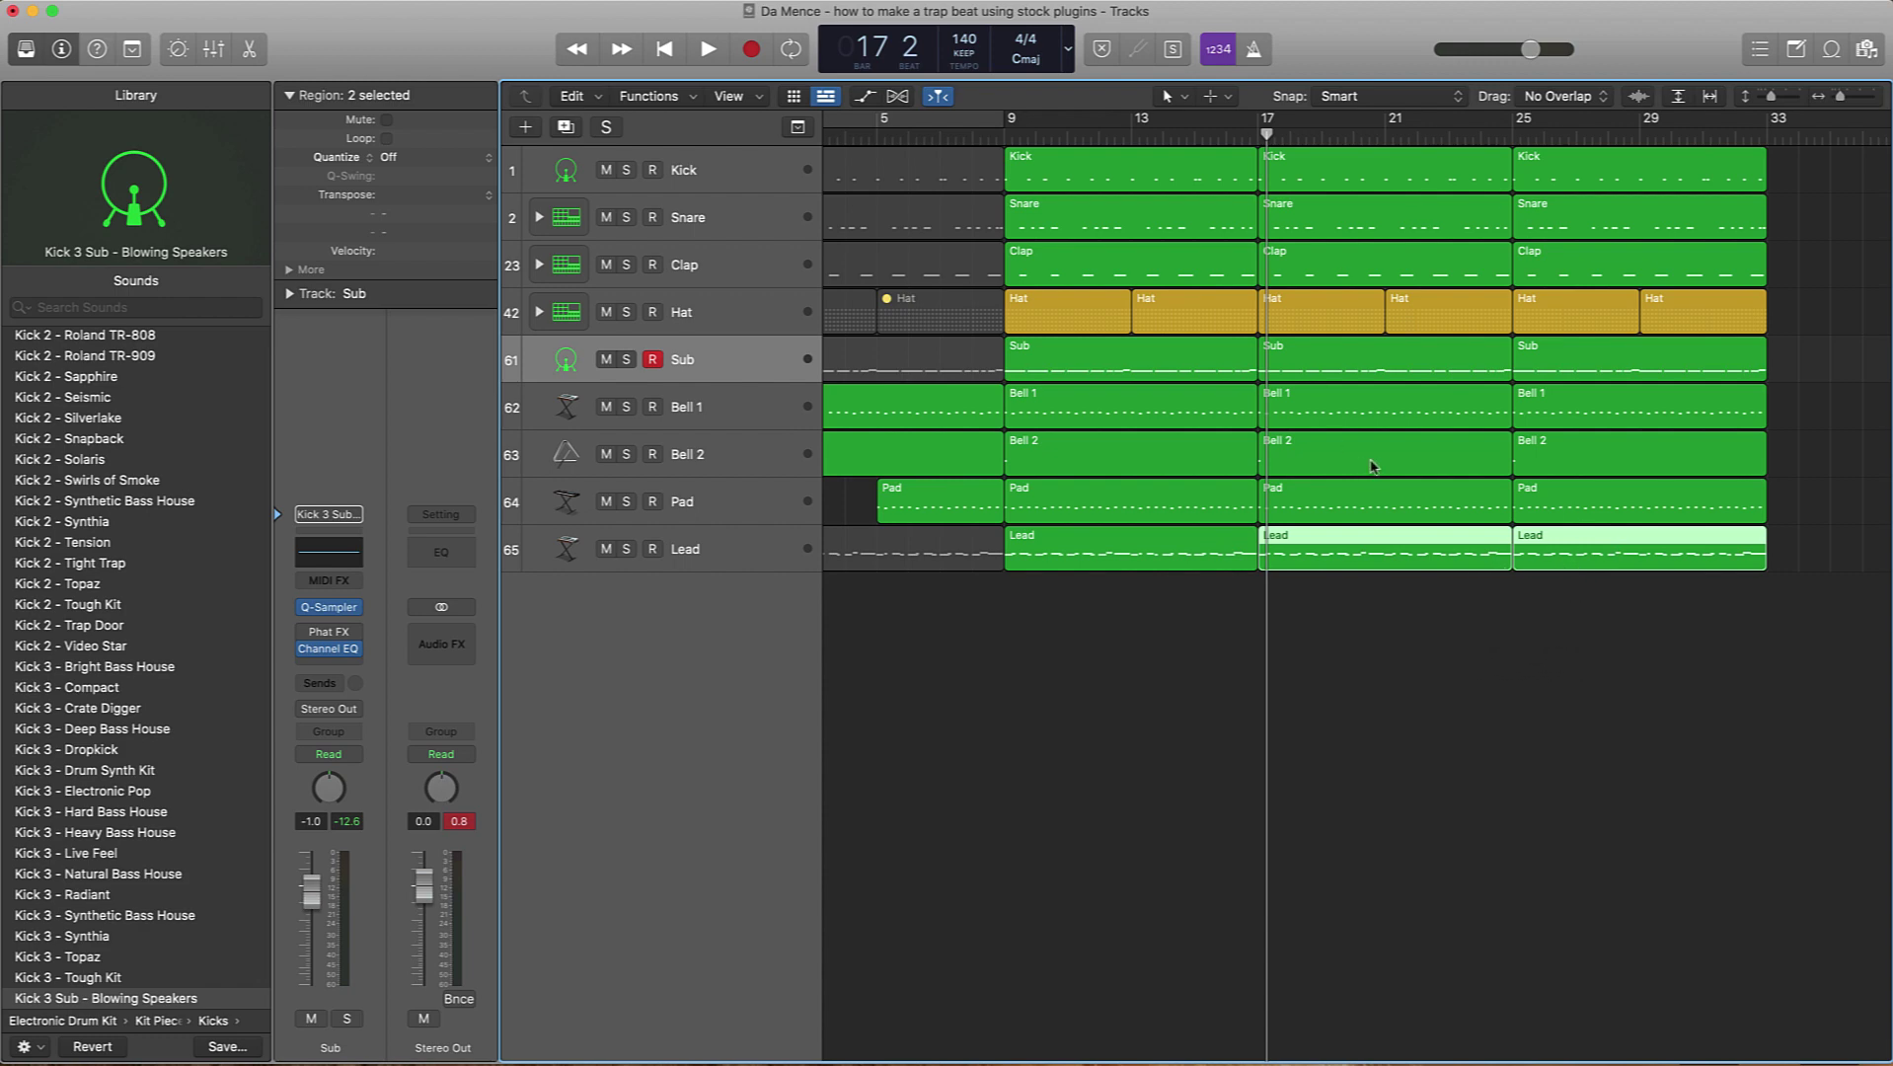
key(ctrl+m)
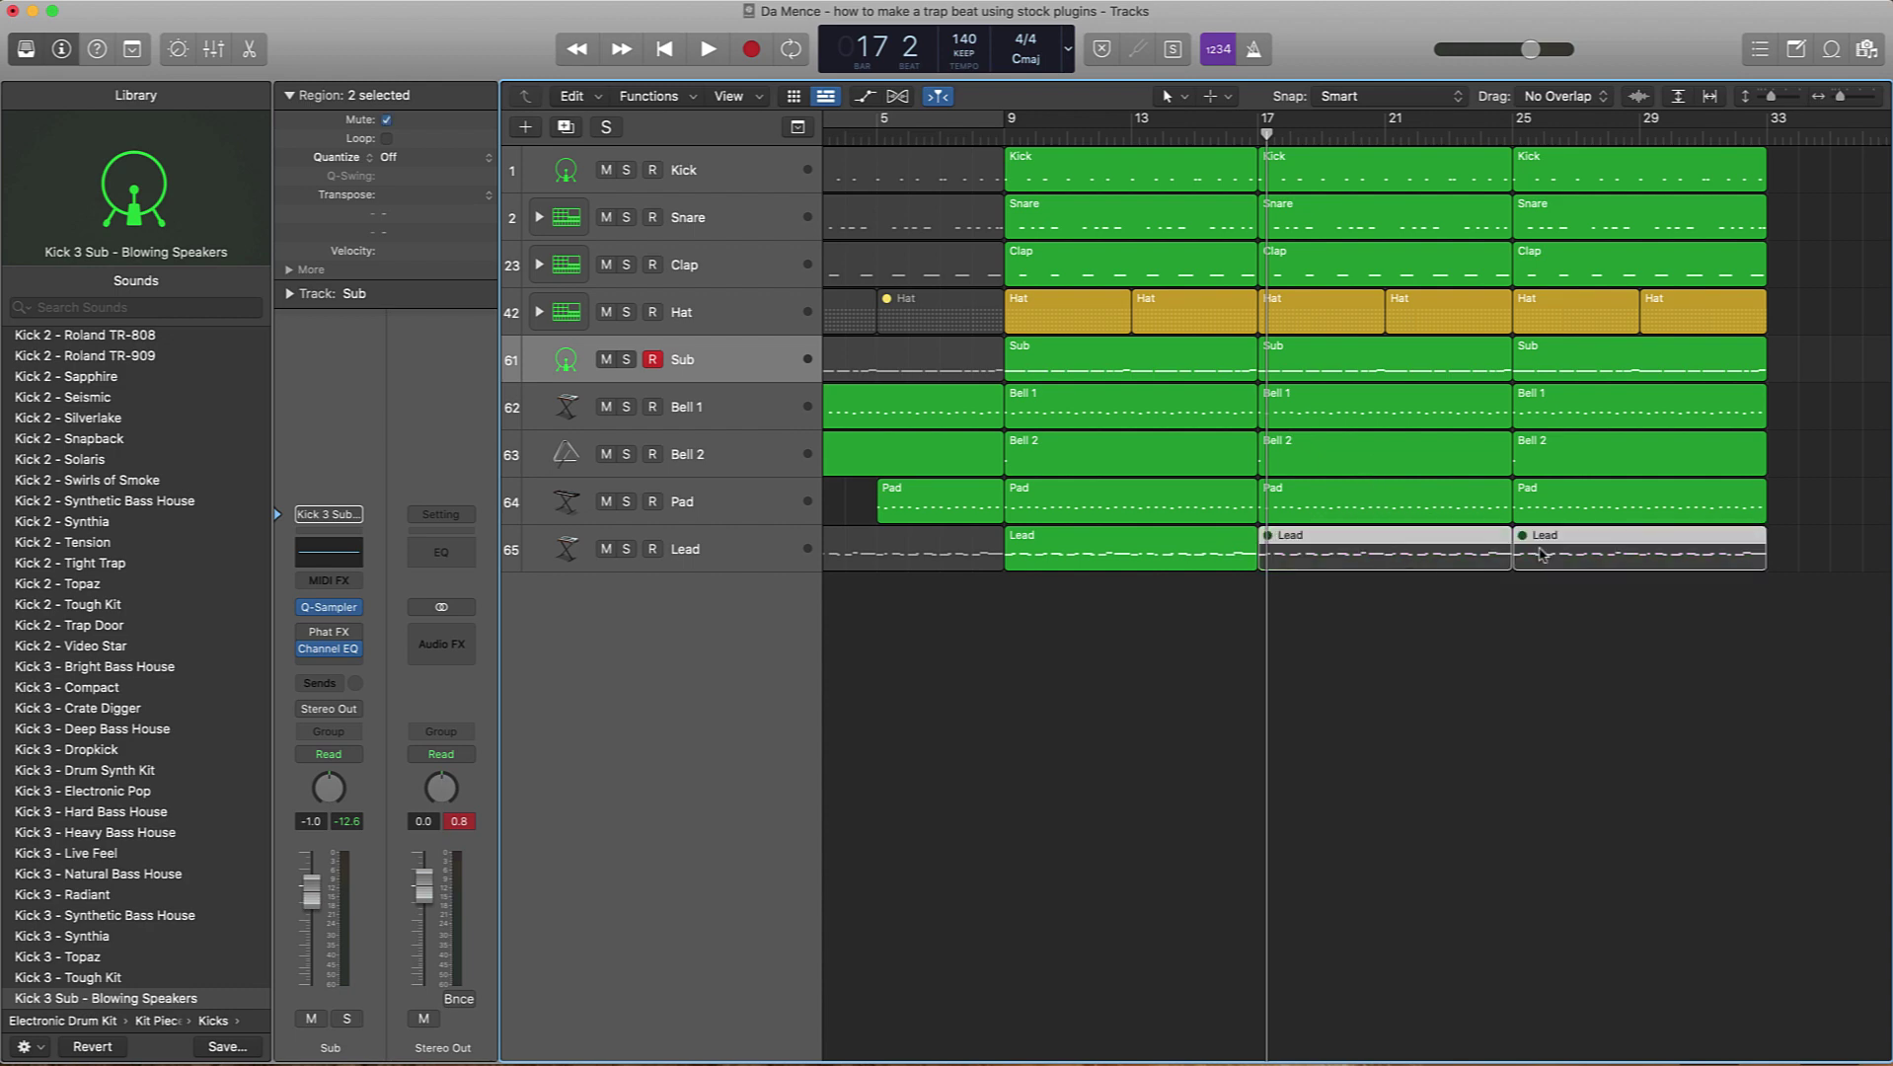
click(1603, 611)
click(1587, 563)
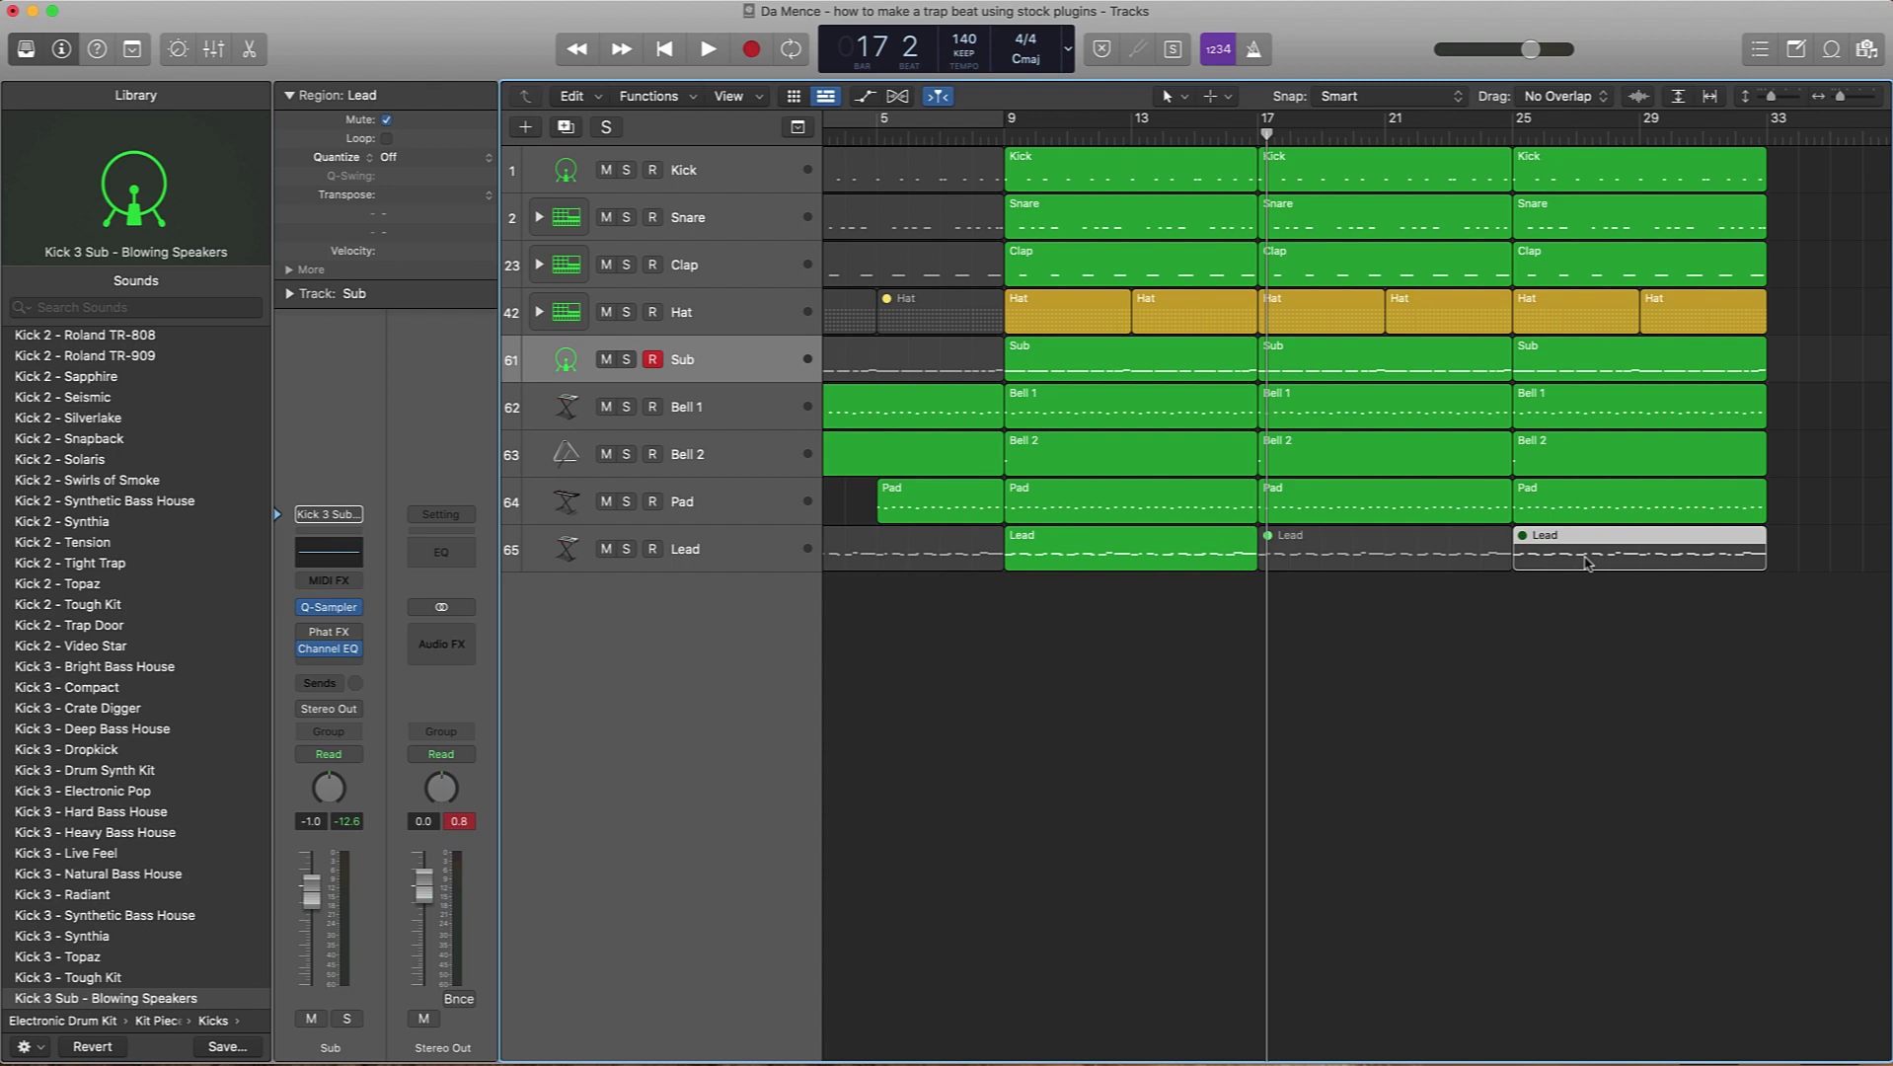
key(ctrl+m)
key(ctrl+m)
key(ctrl+m)
key(ctrl+m)
click(1528, 646)
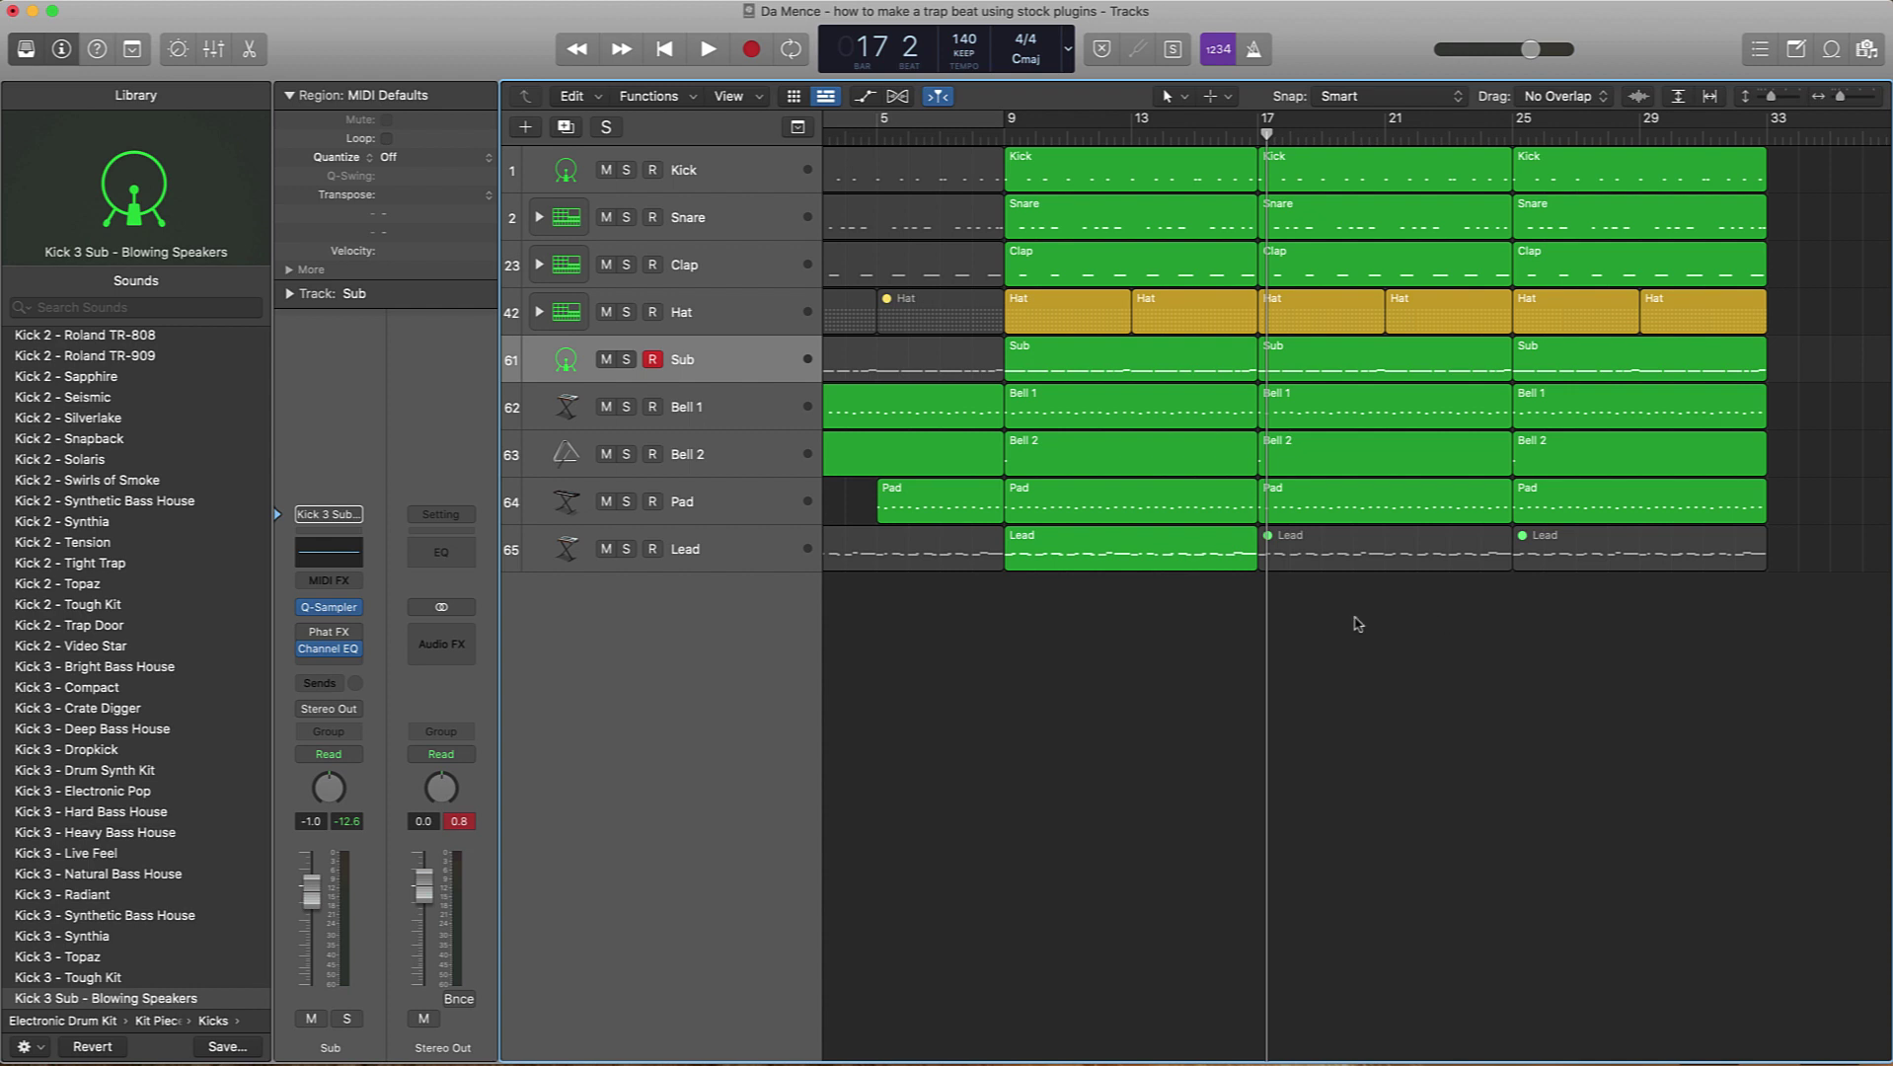
Step: Mute the Kick, Snare, Clap and both Hat regions between bars 17 and 25
click(1354, 193)
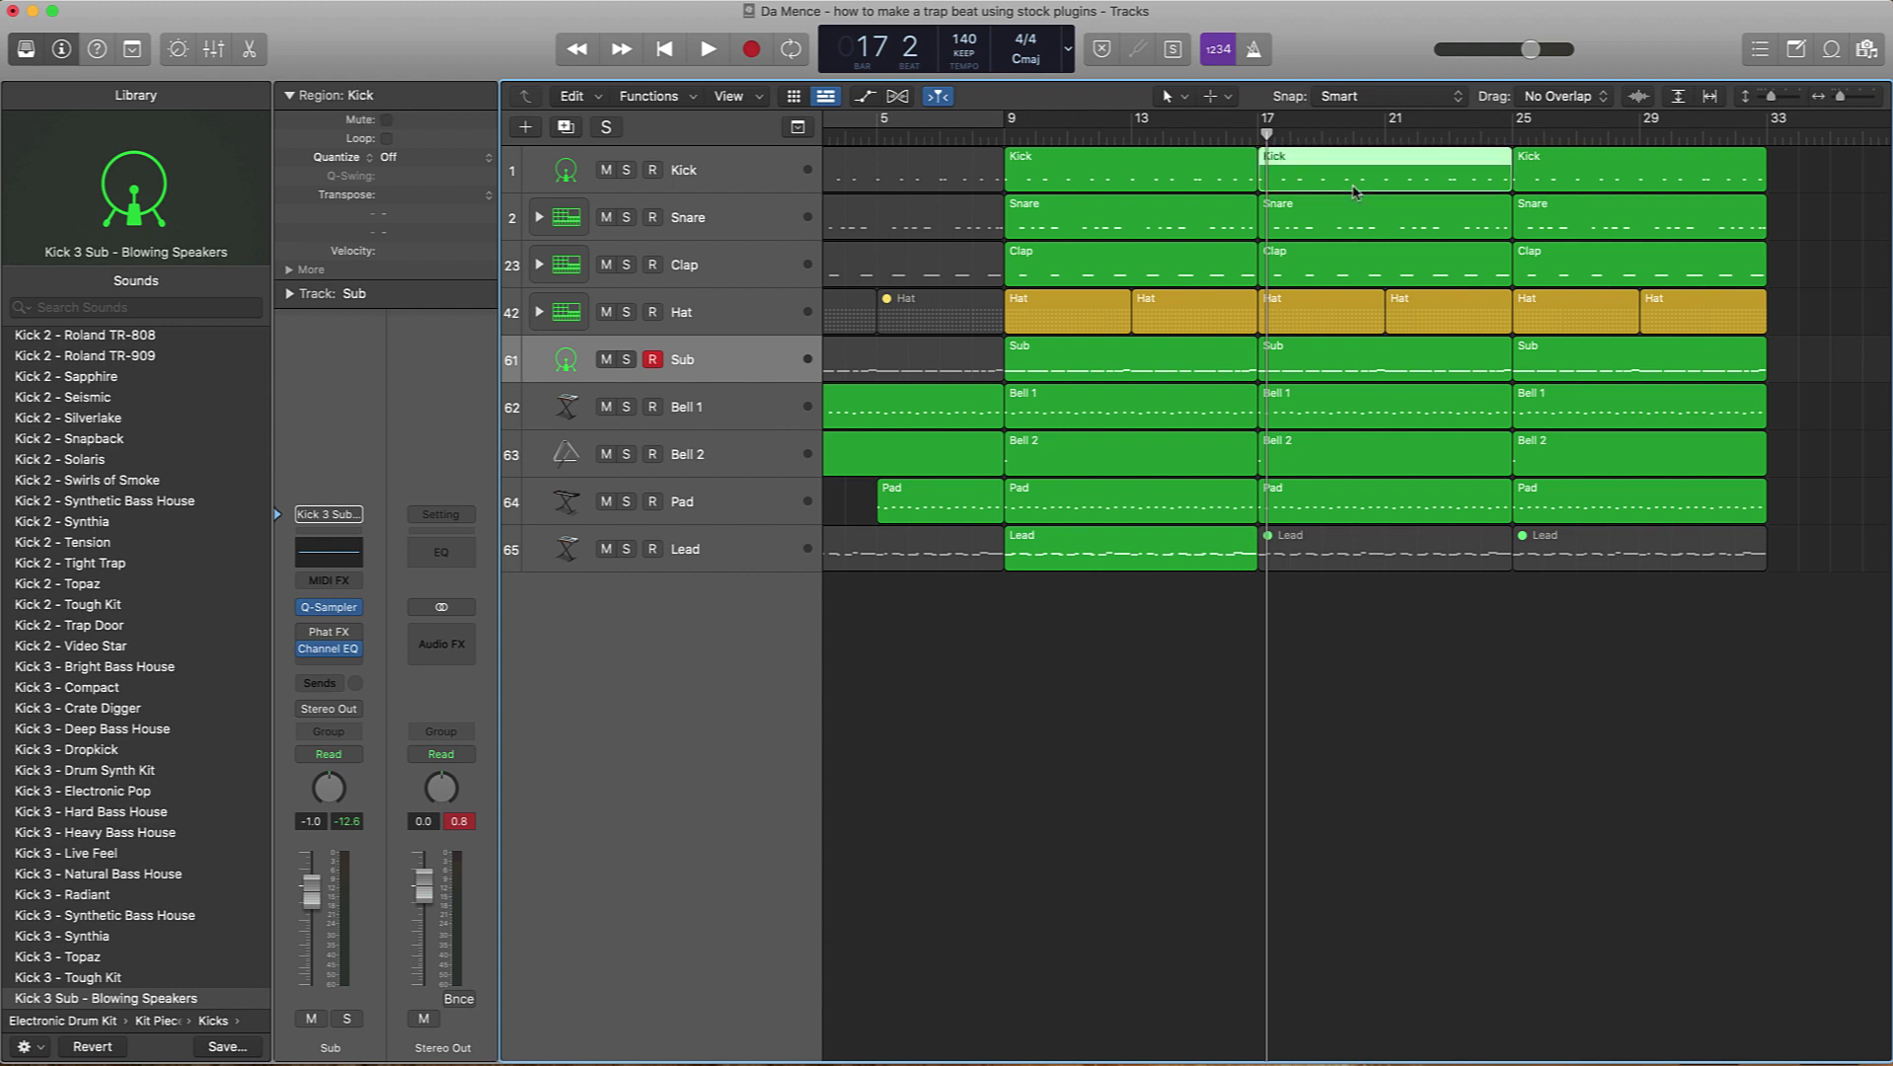
shift+click(1303, 215)
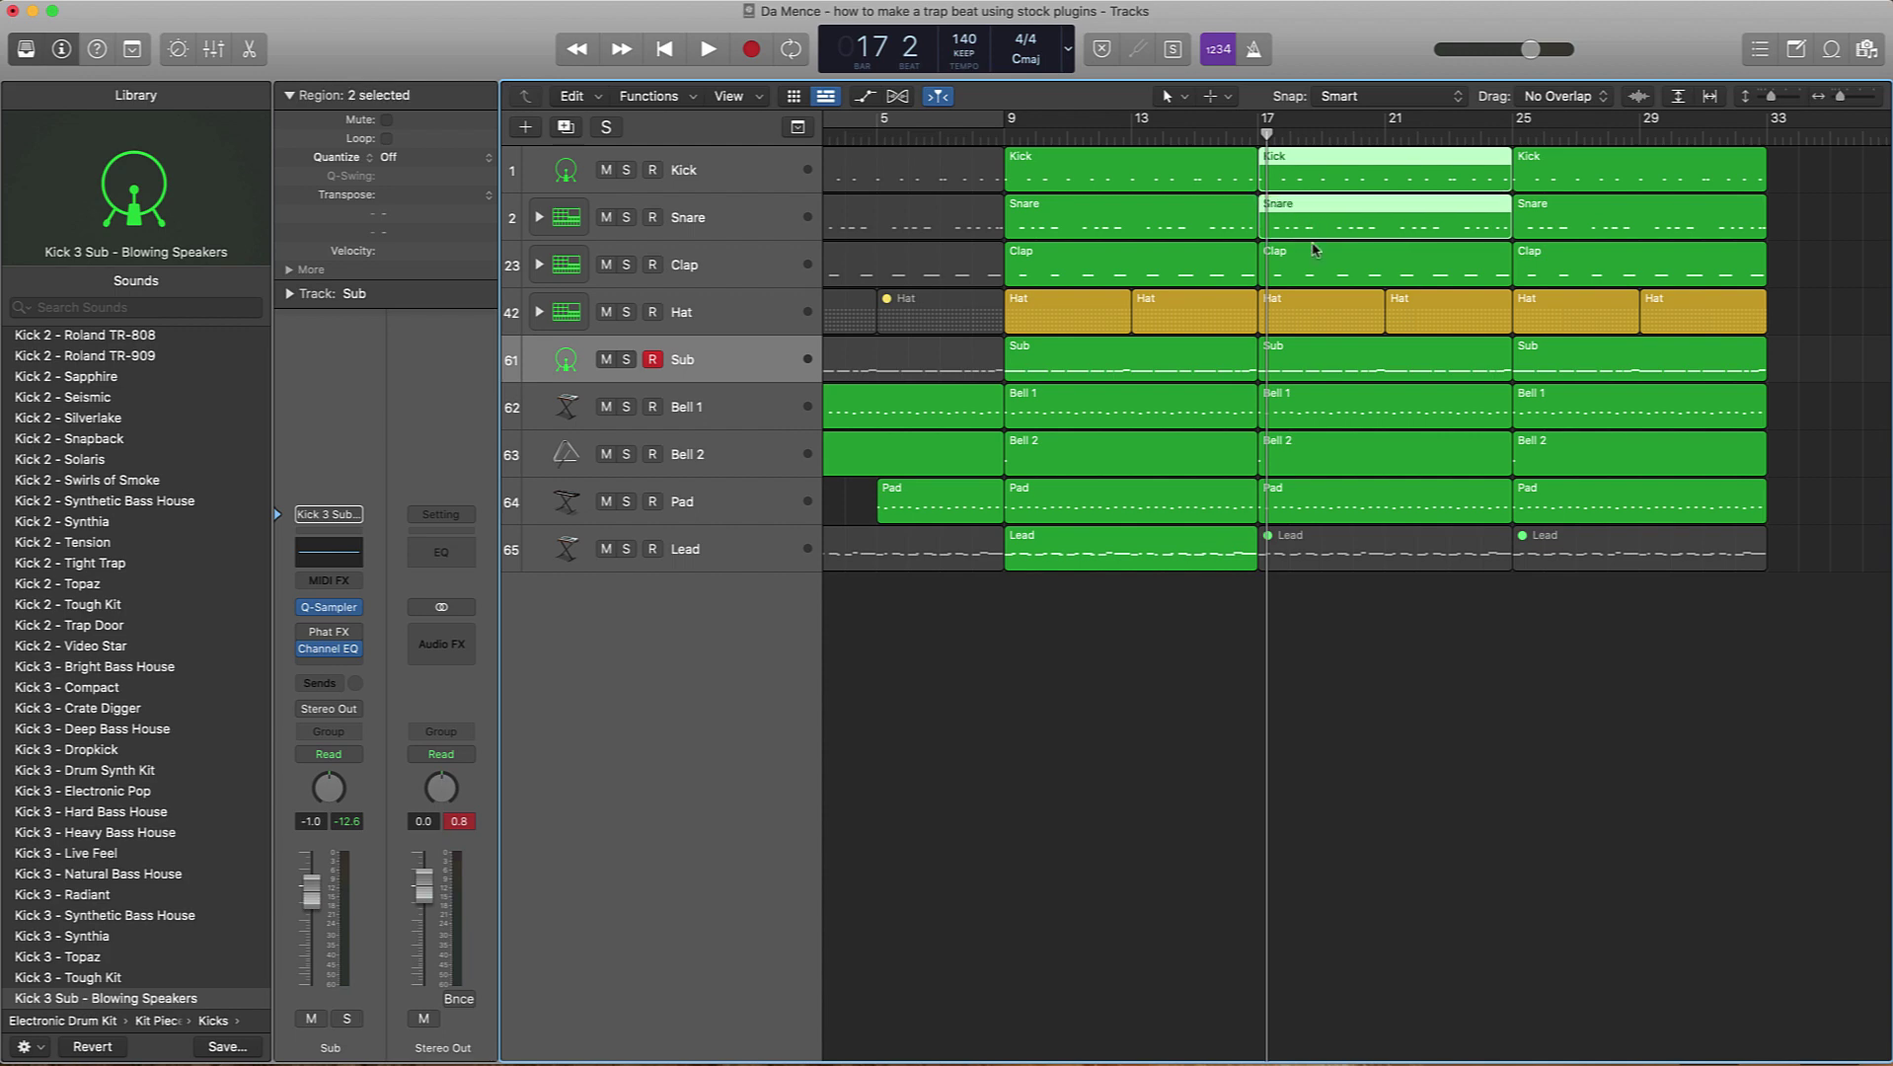
shift+click(1317, 262)
shift+click(1334, 308)
shift+click(1442, 314)
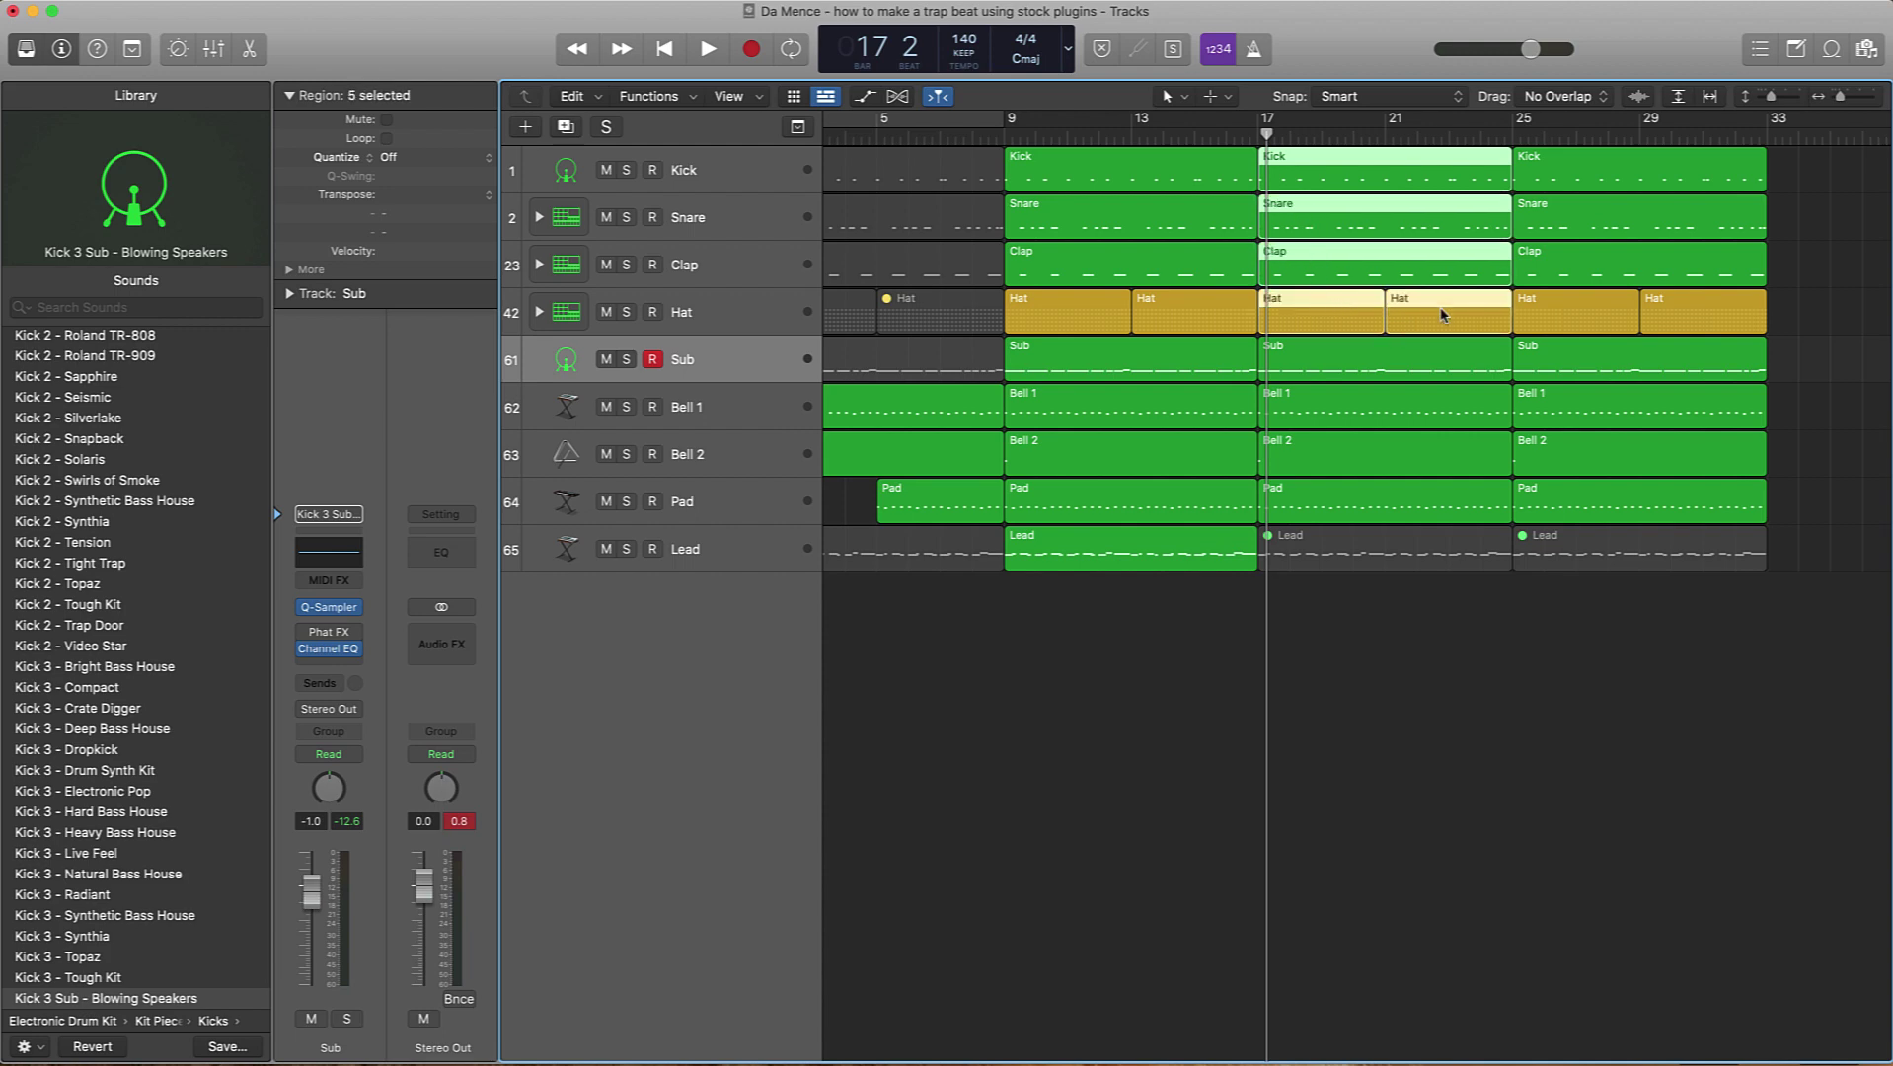
key(ctrl+m)
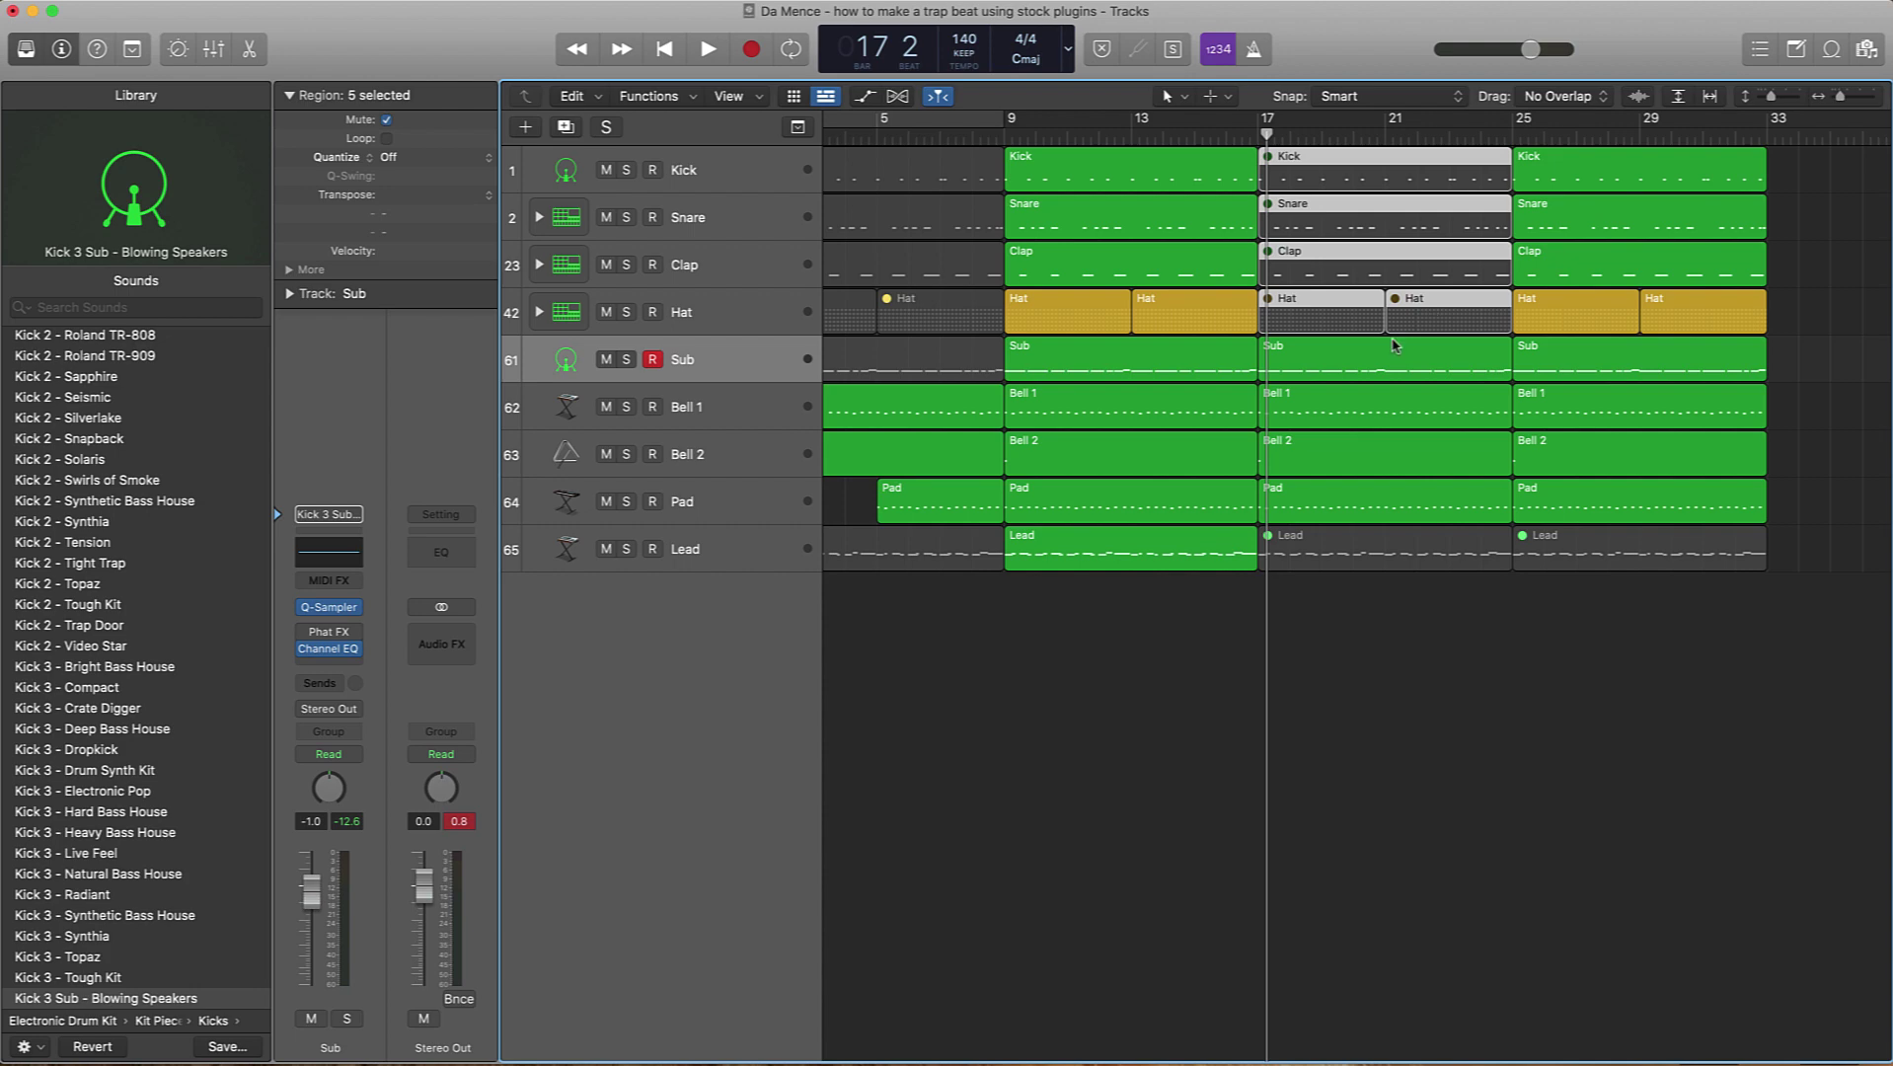
Step: Mute the Pad region at bar 17 and audition the transition from bar 13 with the Sub track muted
click(1288, 505)
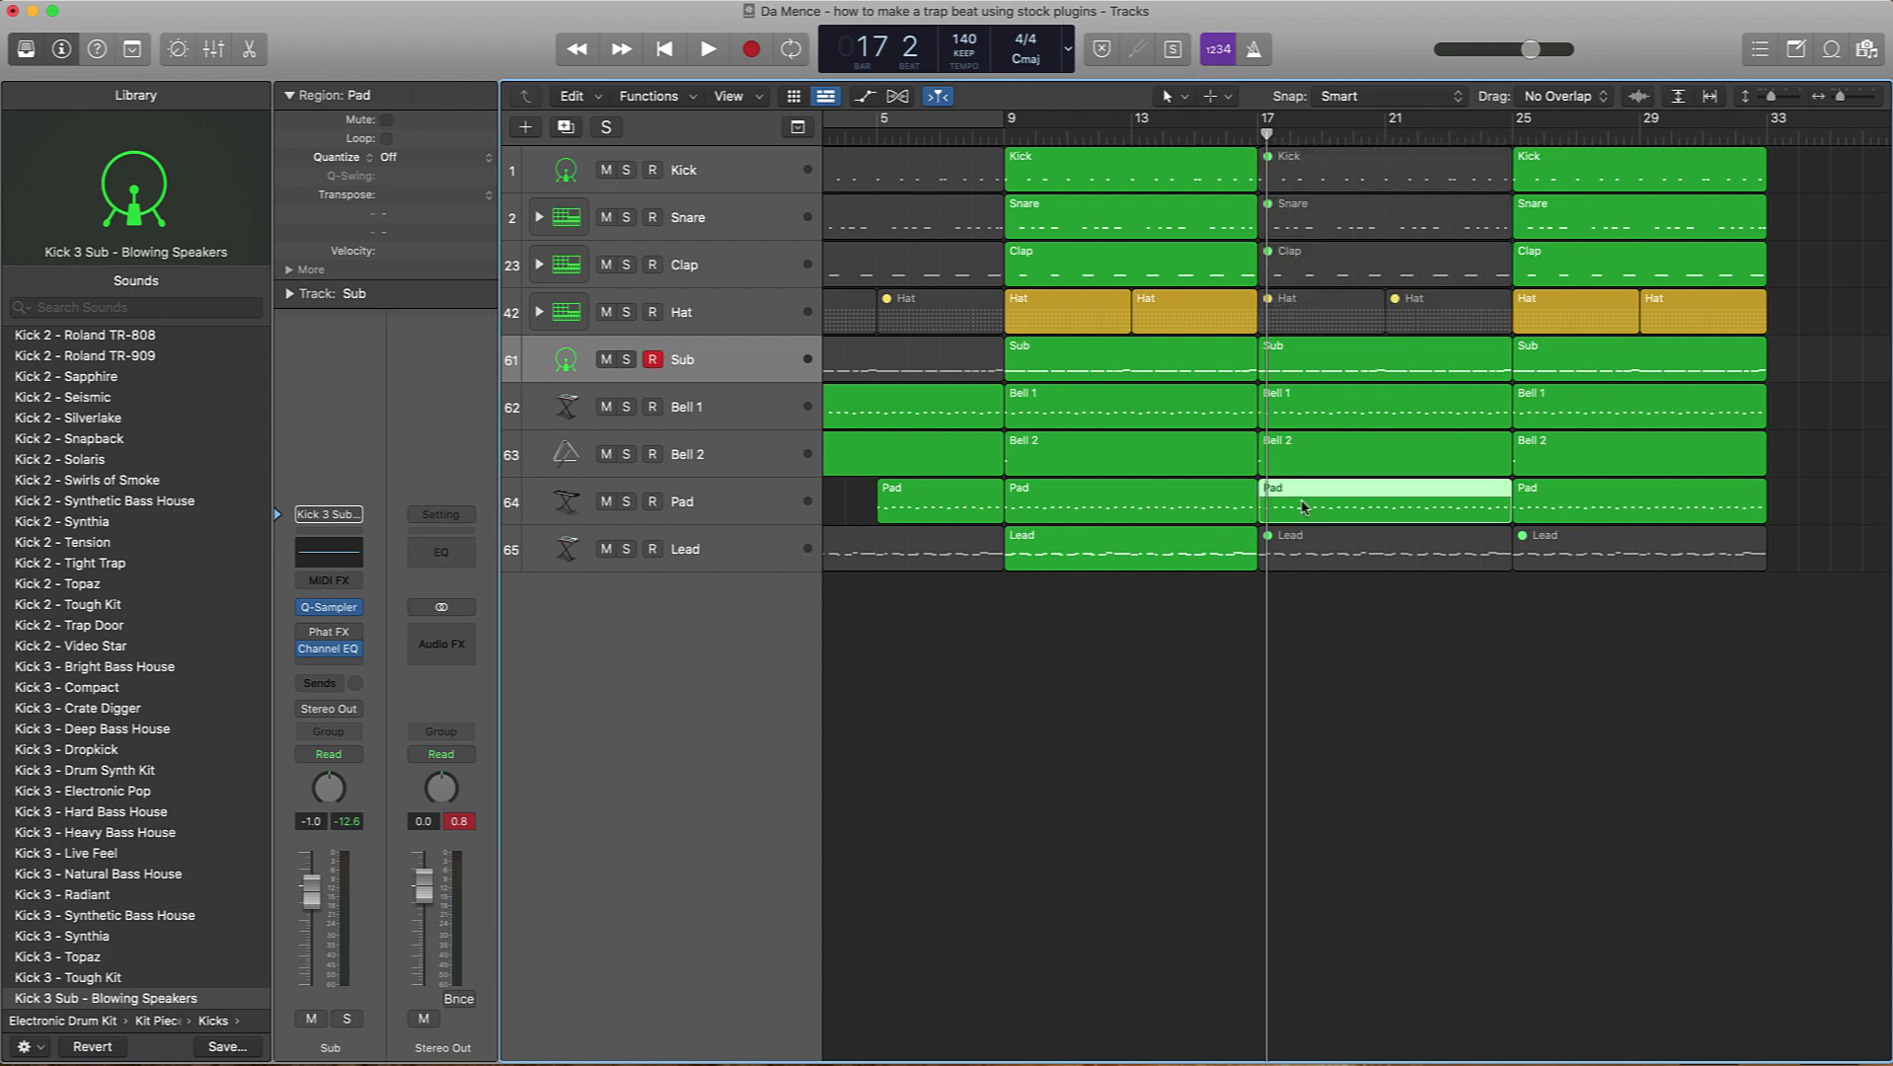
key(ctrl+m)
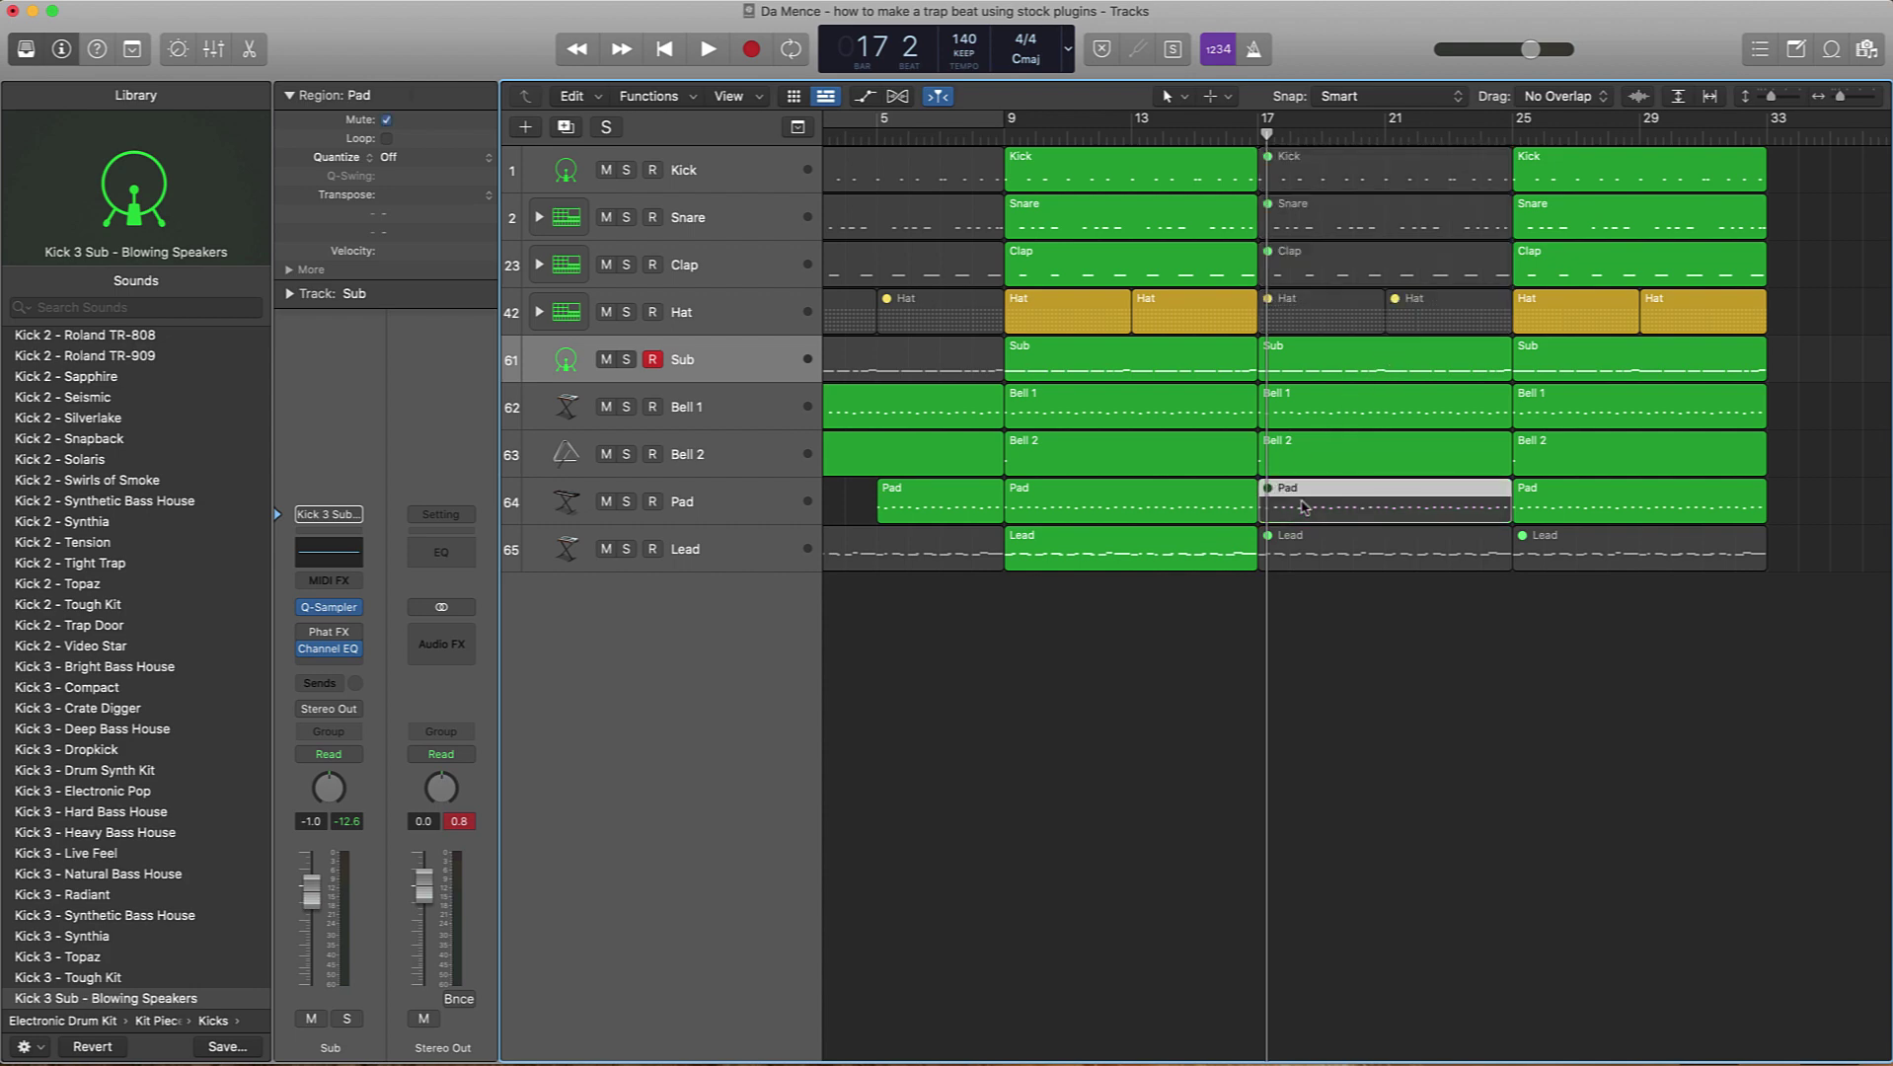
click(1130, 135)
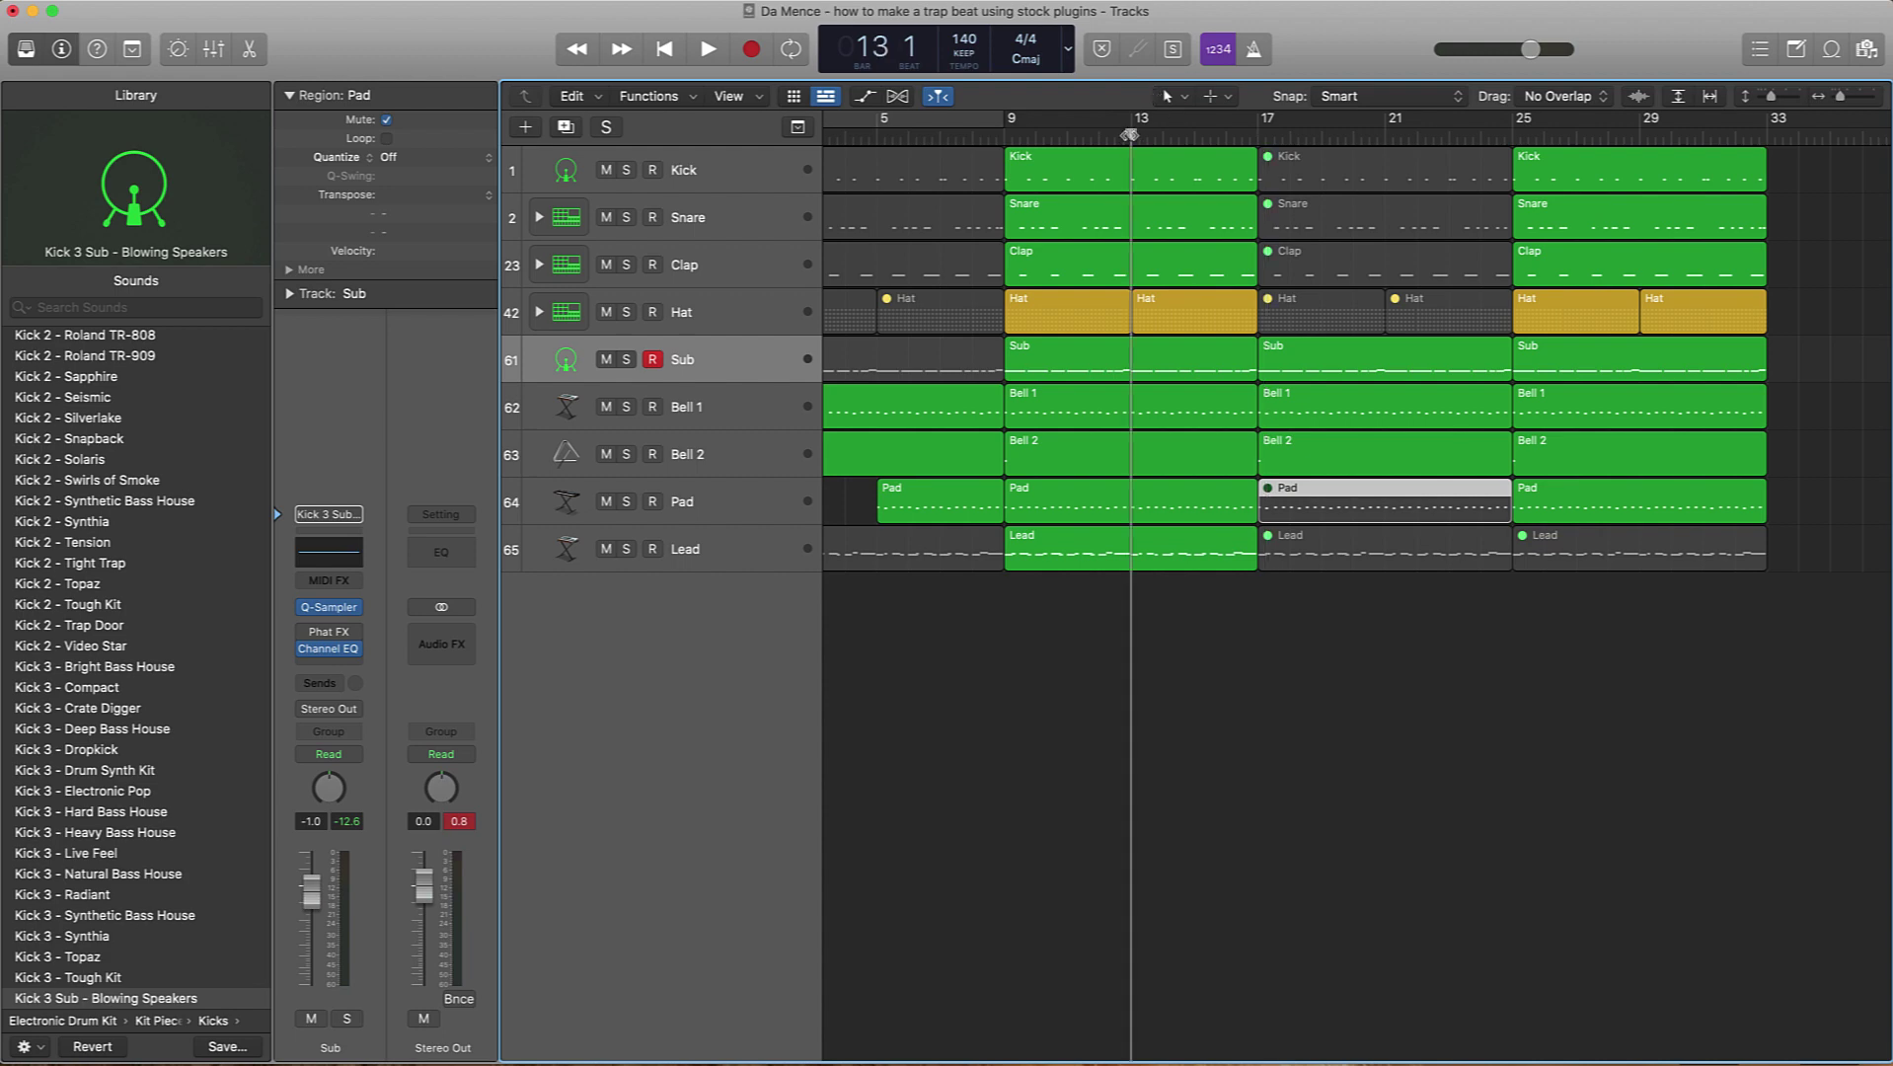
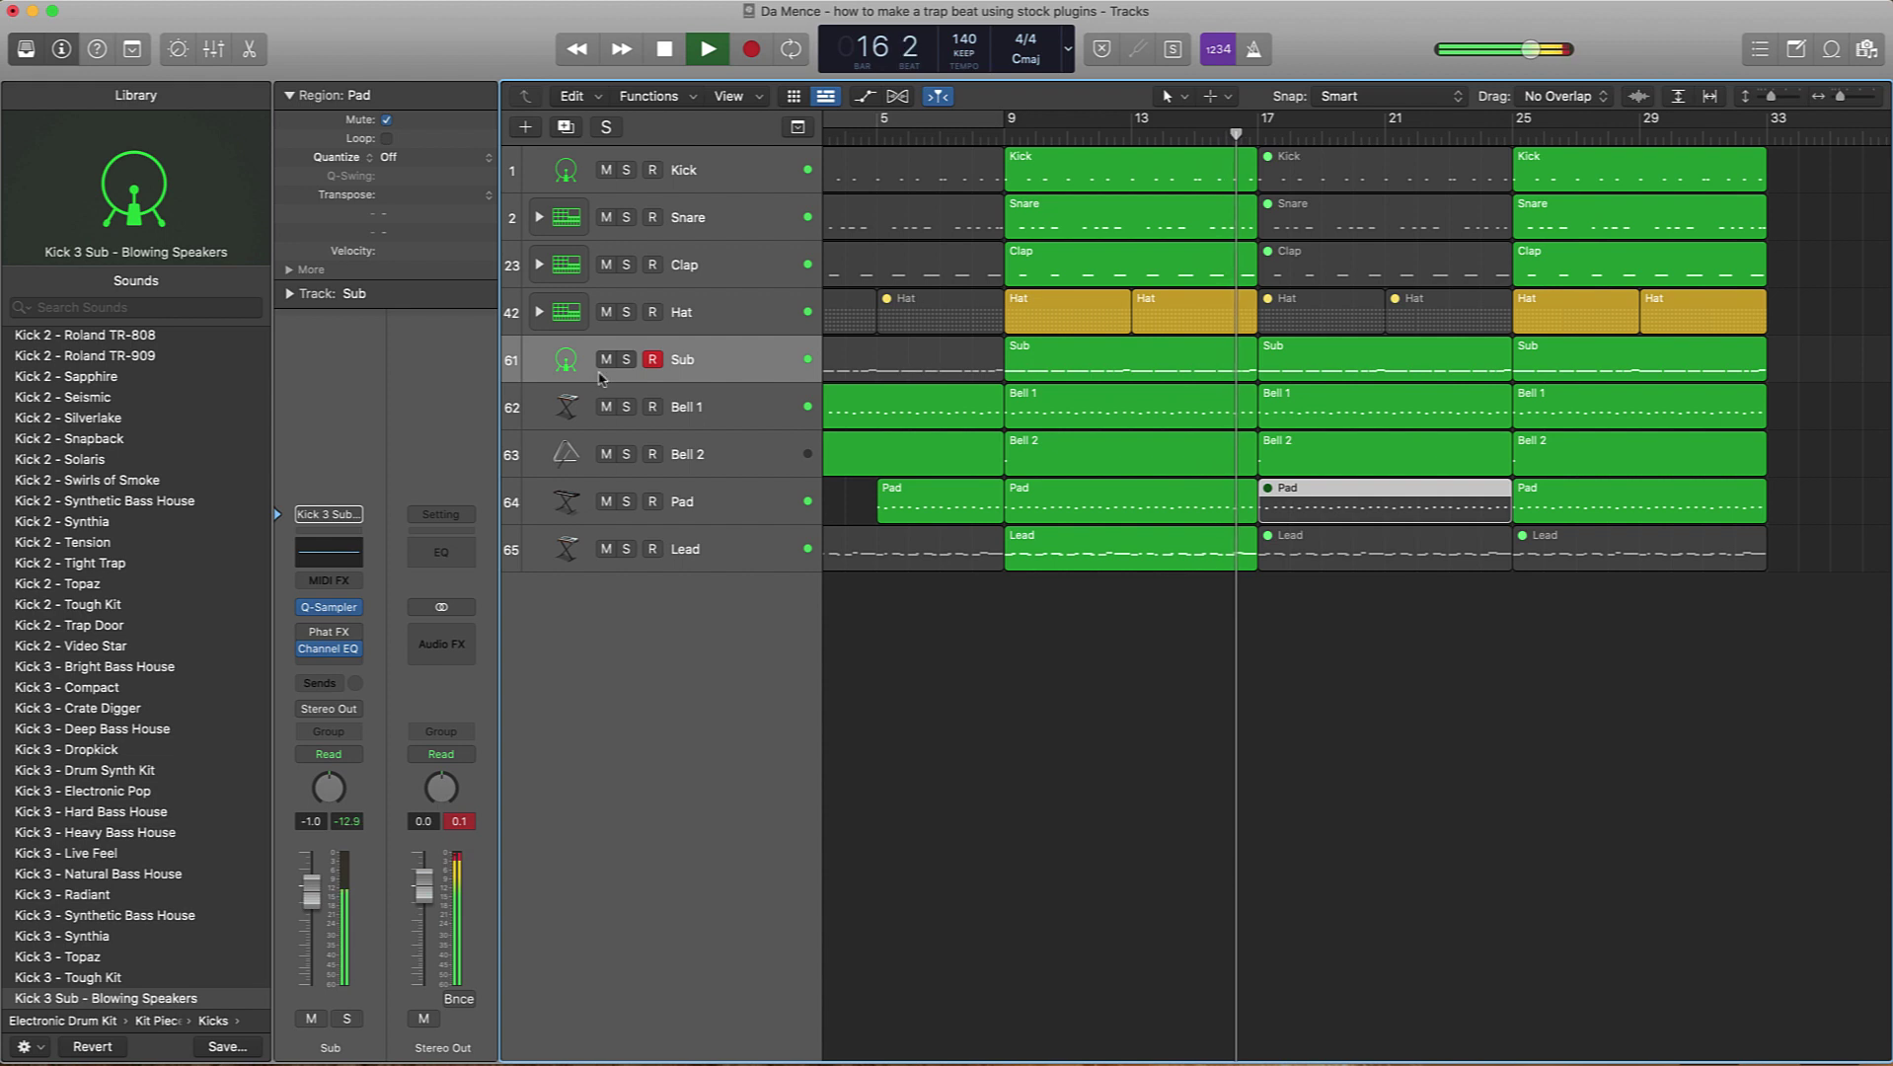
click(606, 361)
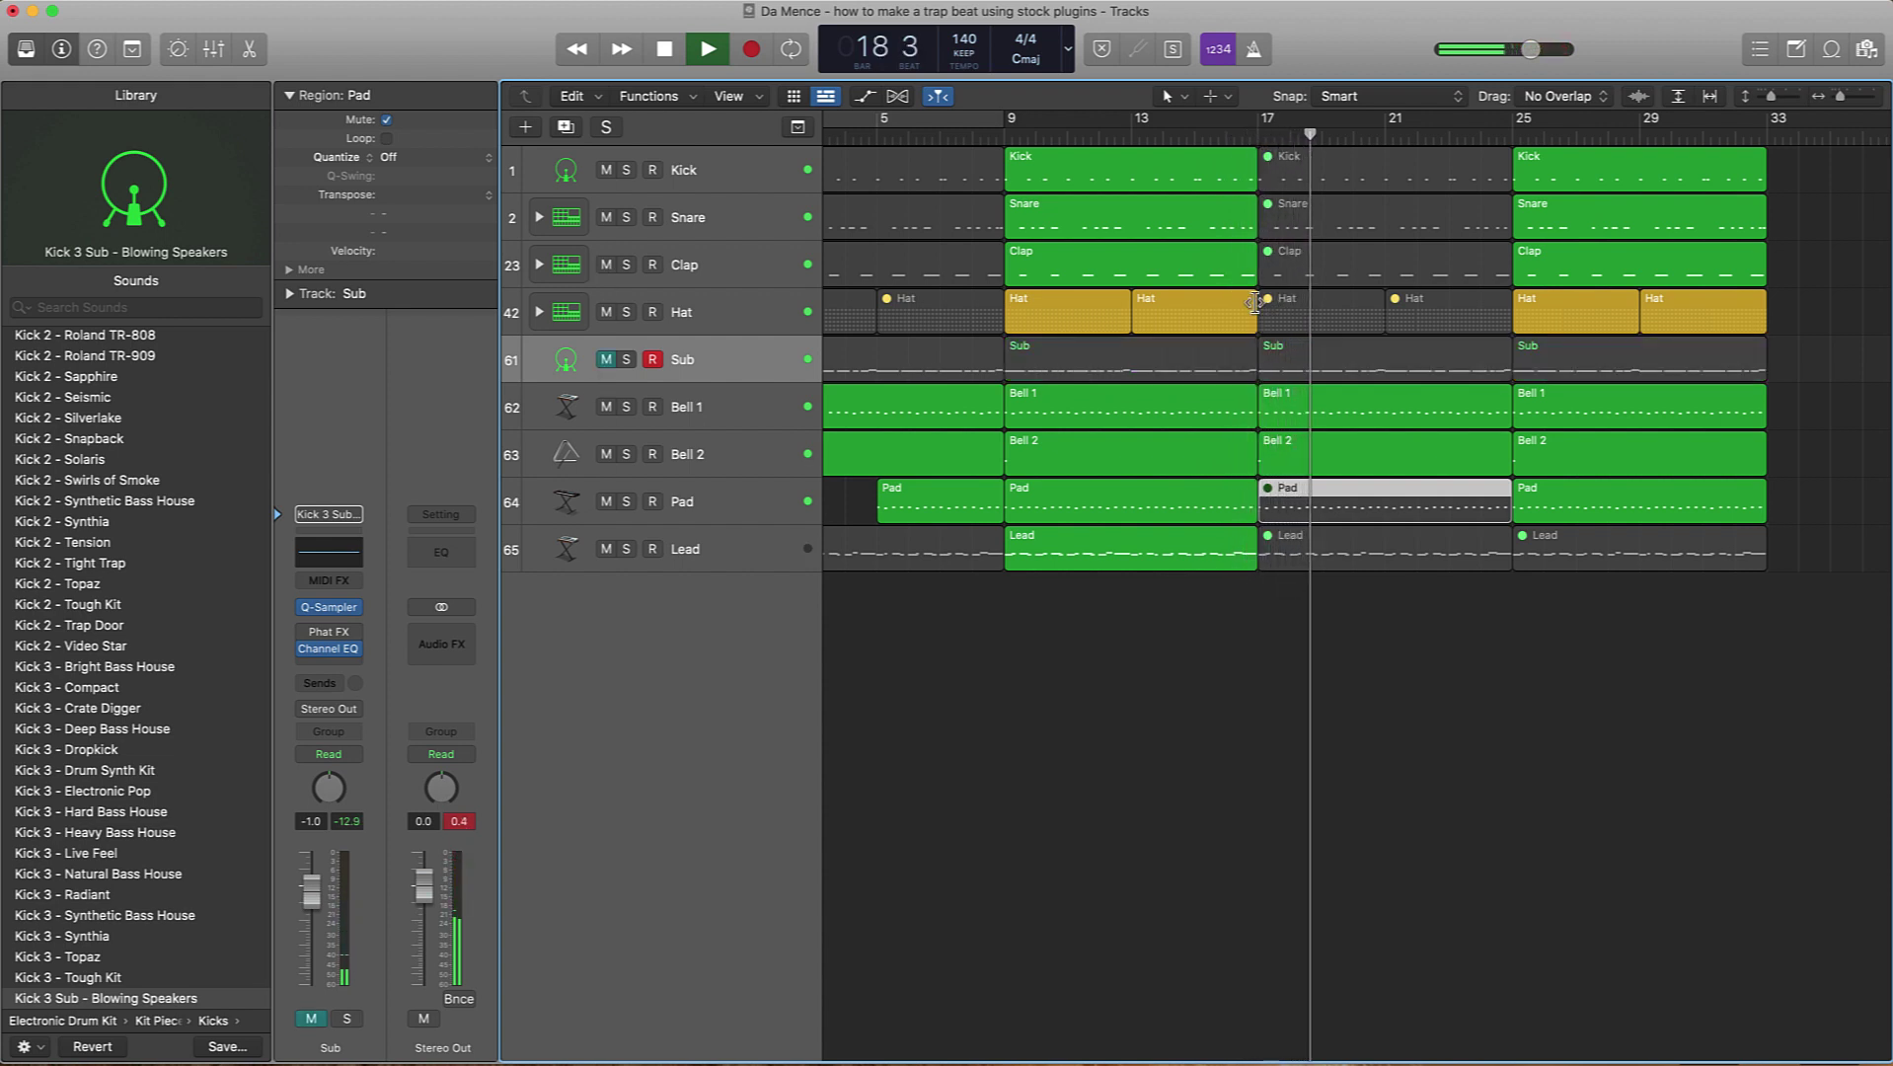
Step: Unmute the Clap region at bar 17 and trim its beginning to bar 21
click(1299, 276)
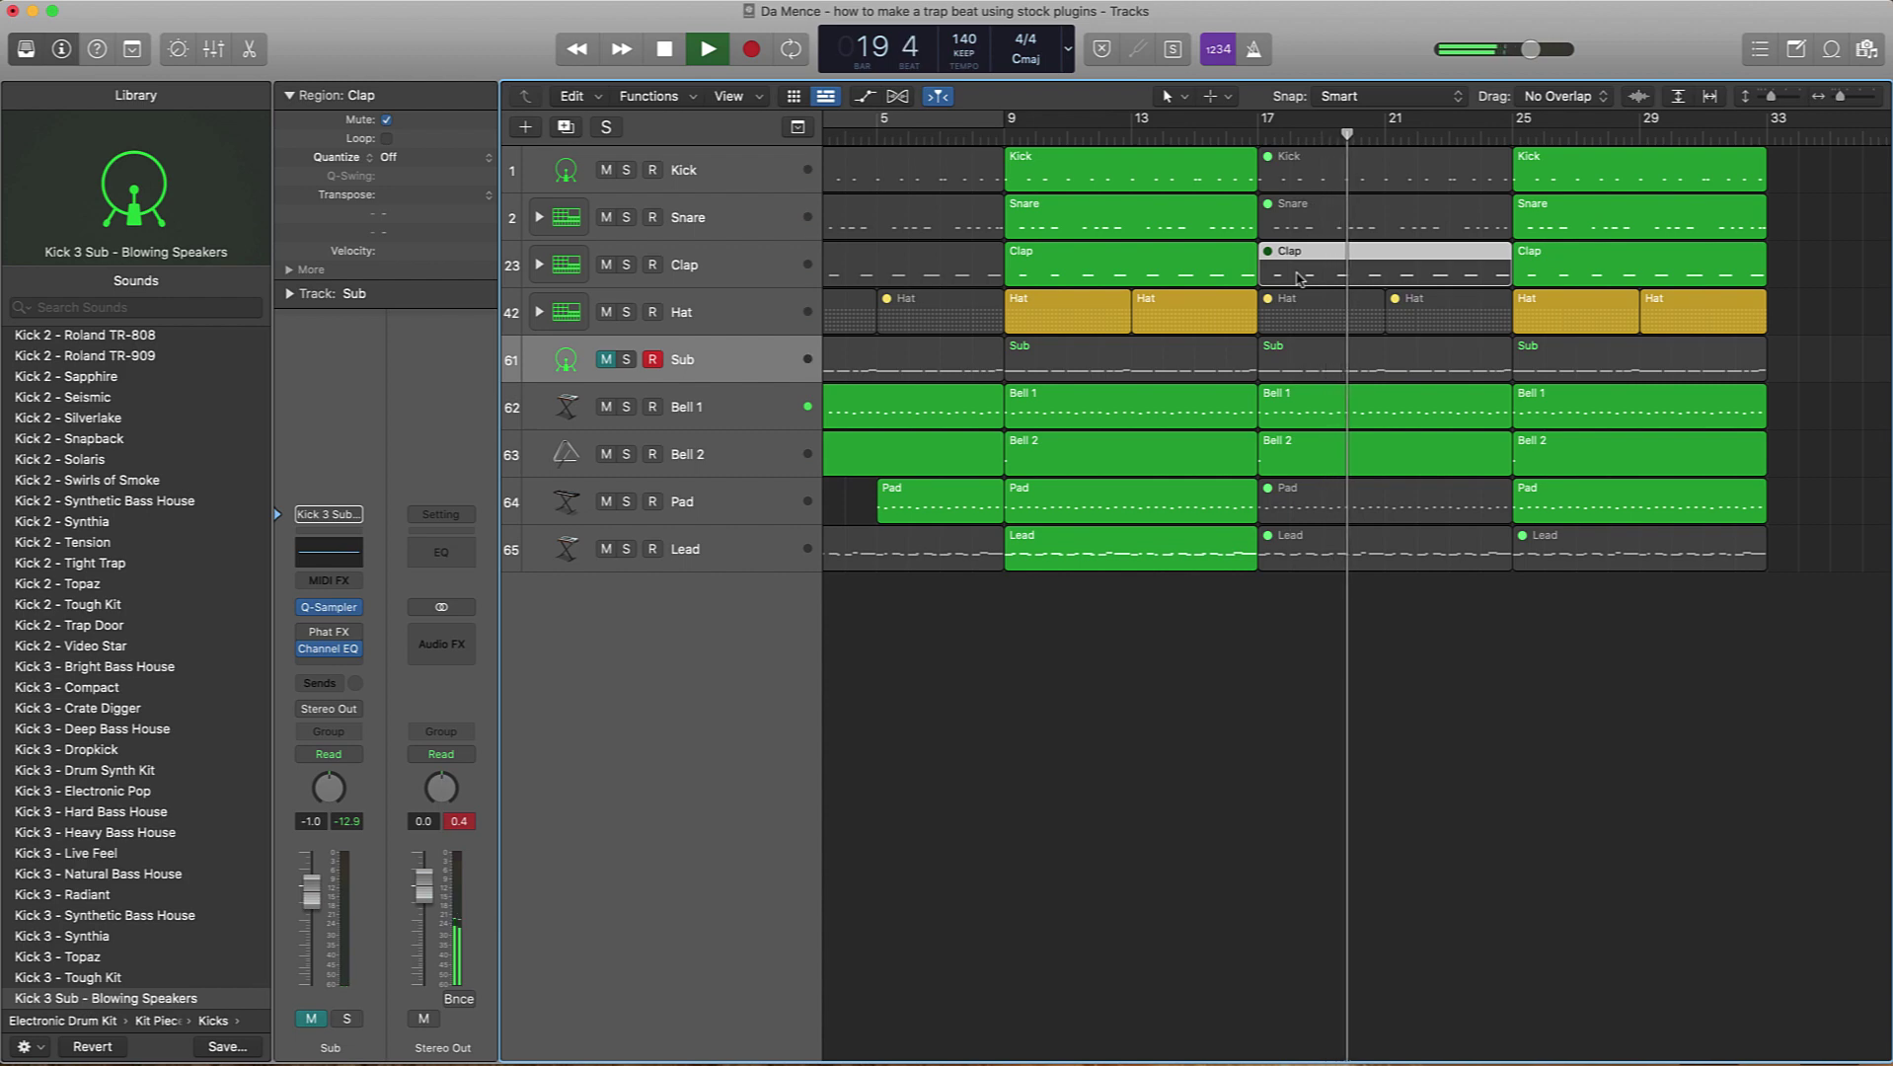
key(ctrl+m)
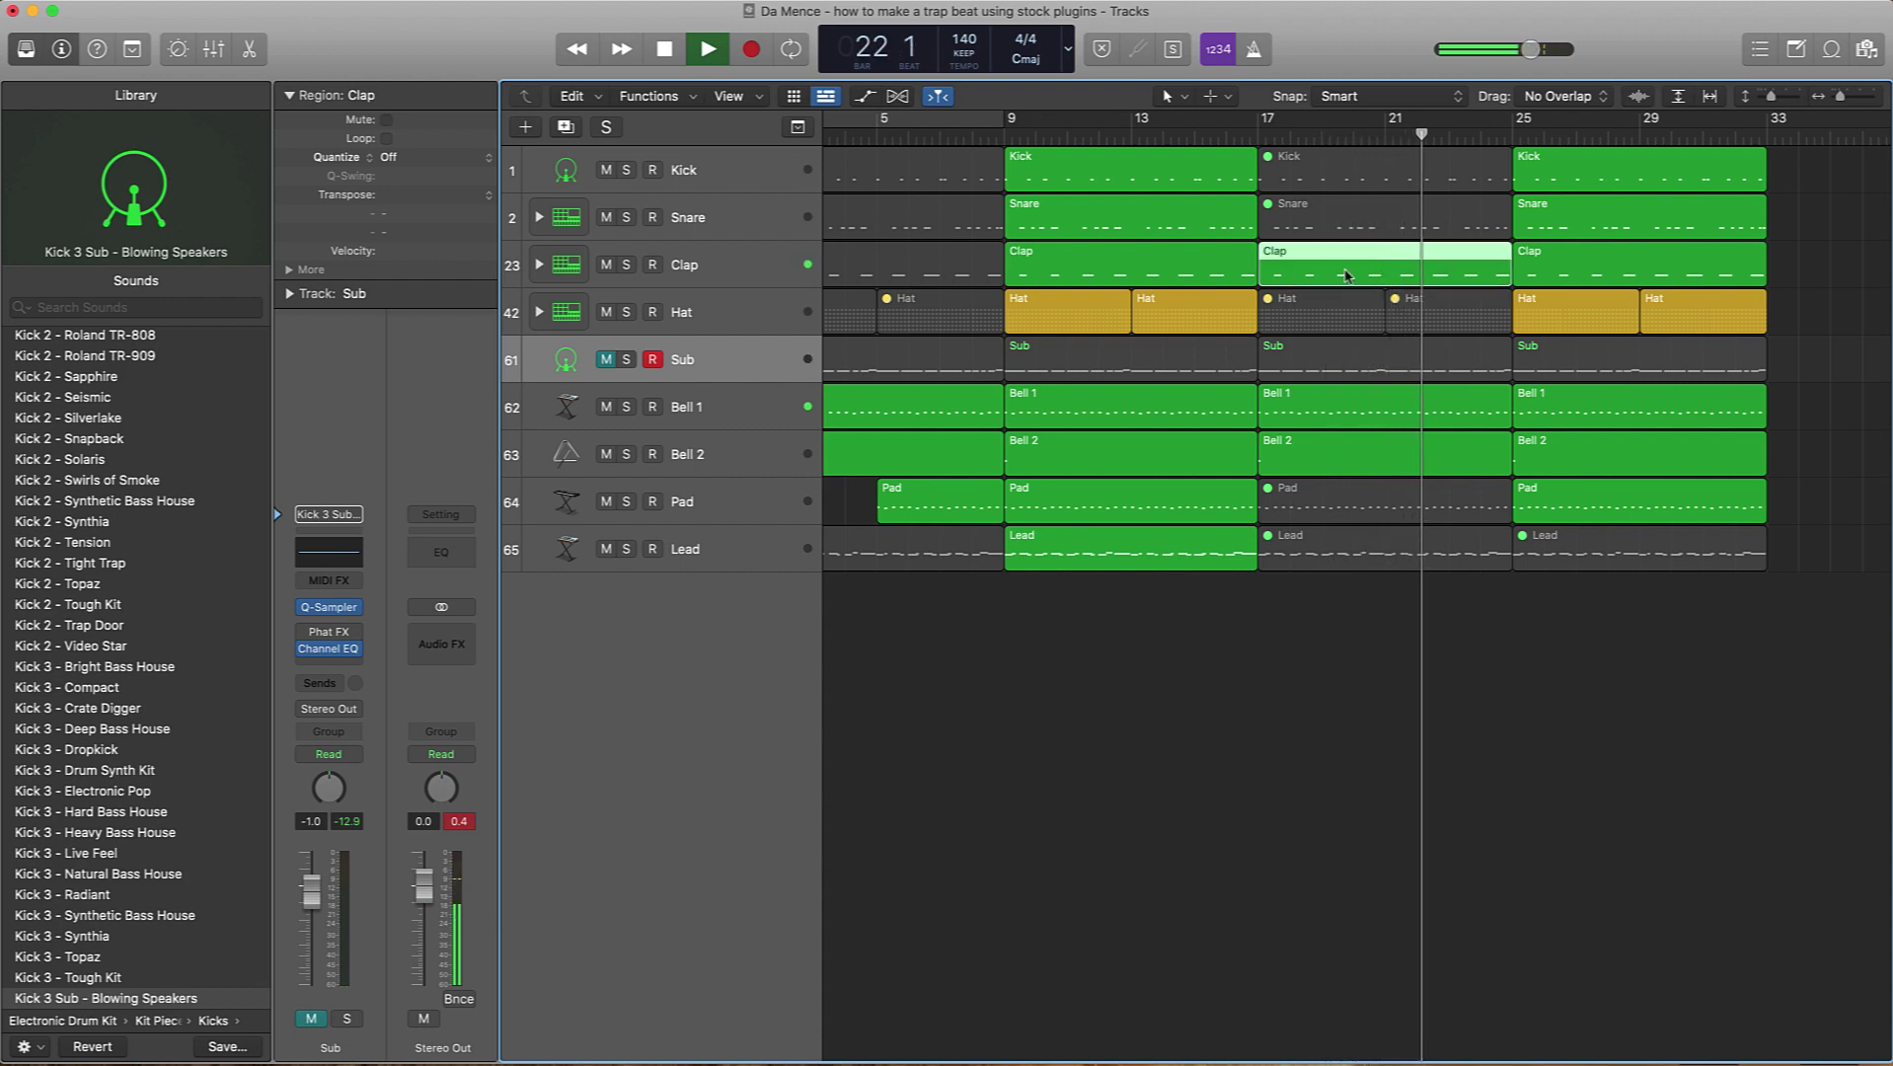
drag(1264, 275, 1387, 274)
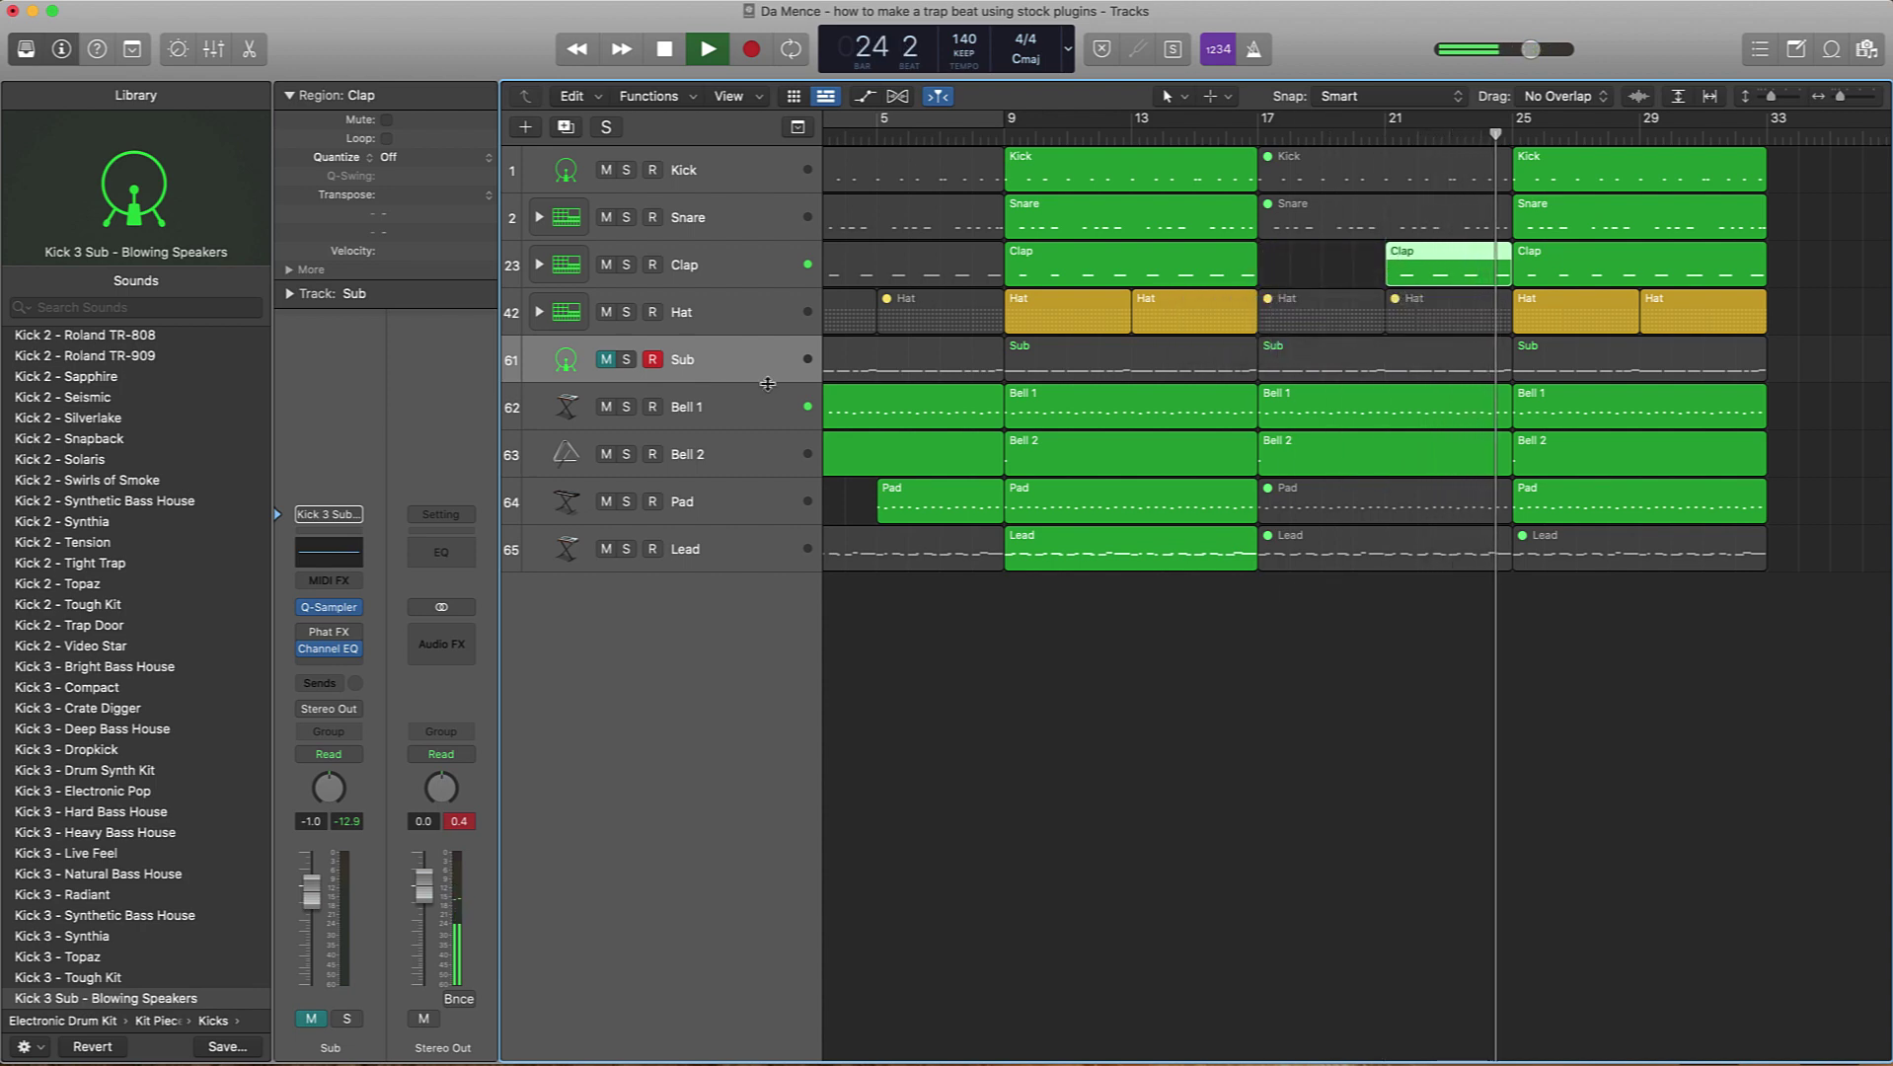
Step: Unmute the Sub track and mute only its region between bars 17 and 25
key(ctrl+m)
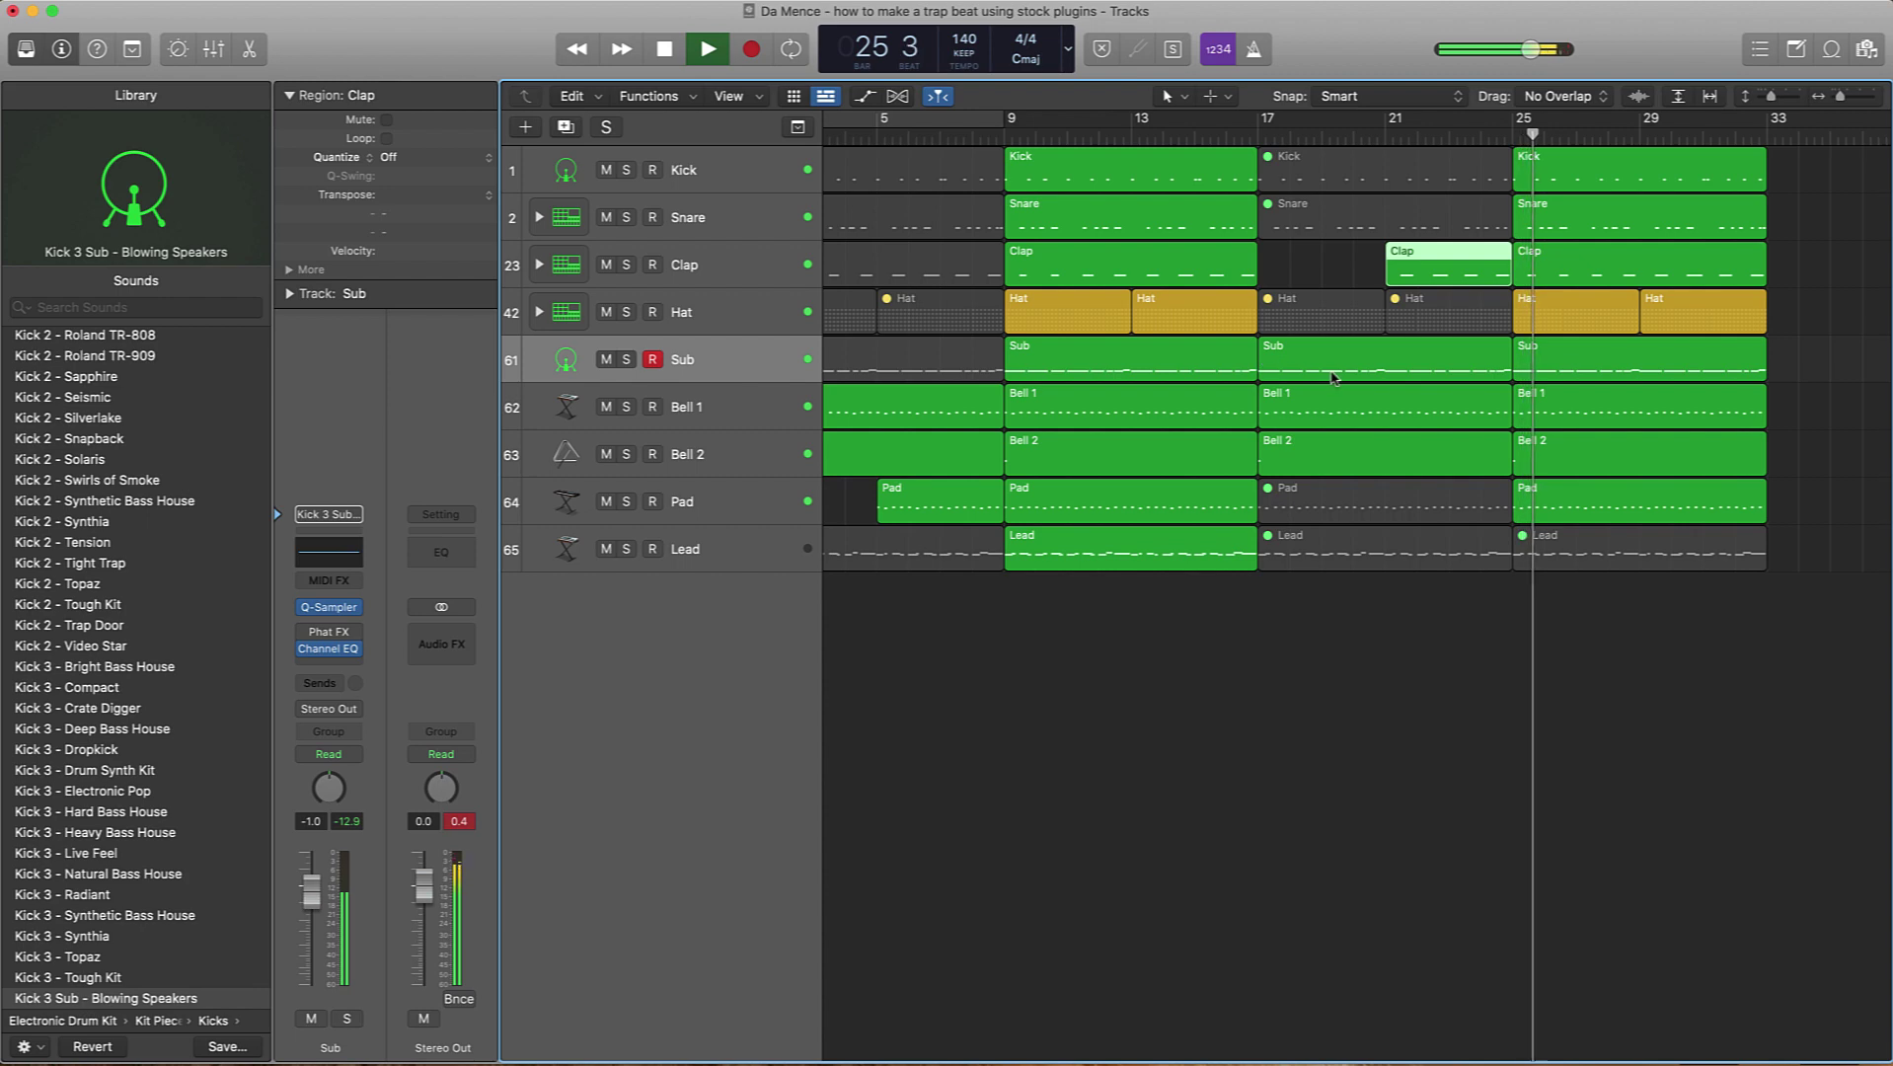
drag(1259, 367, 1331, 378)
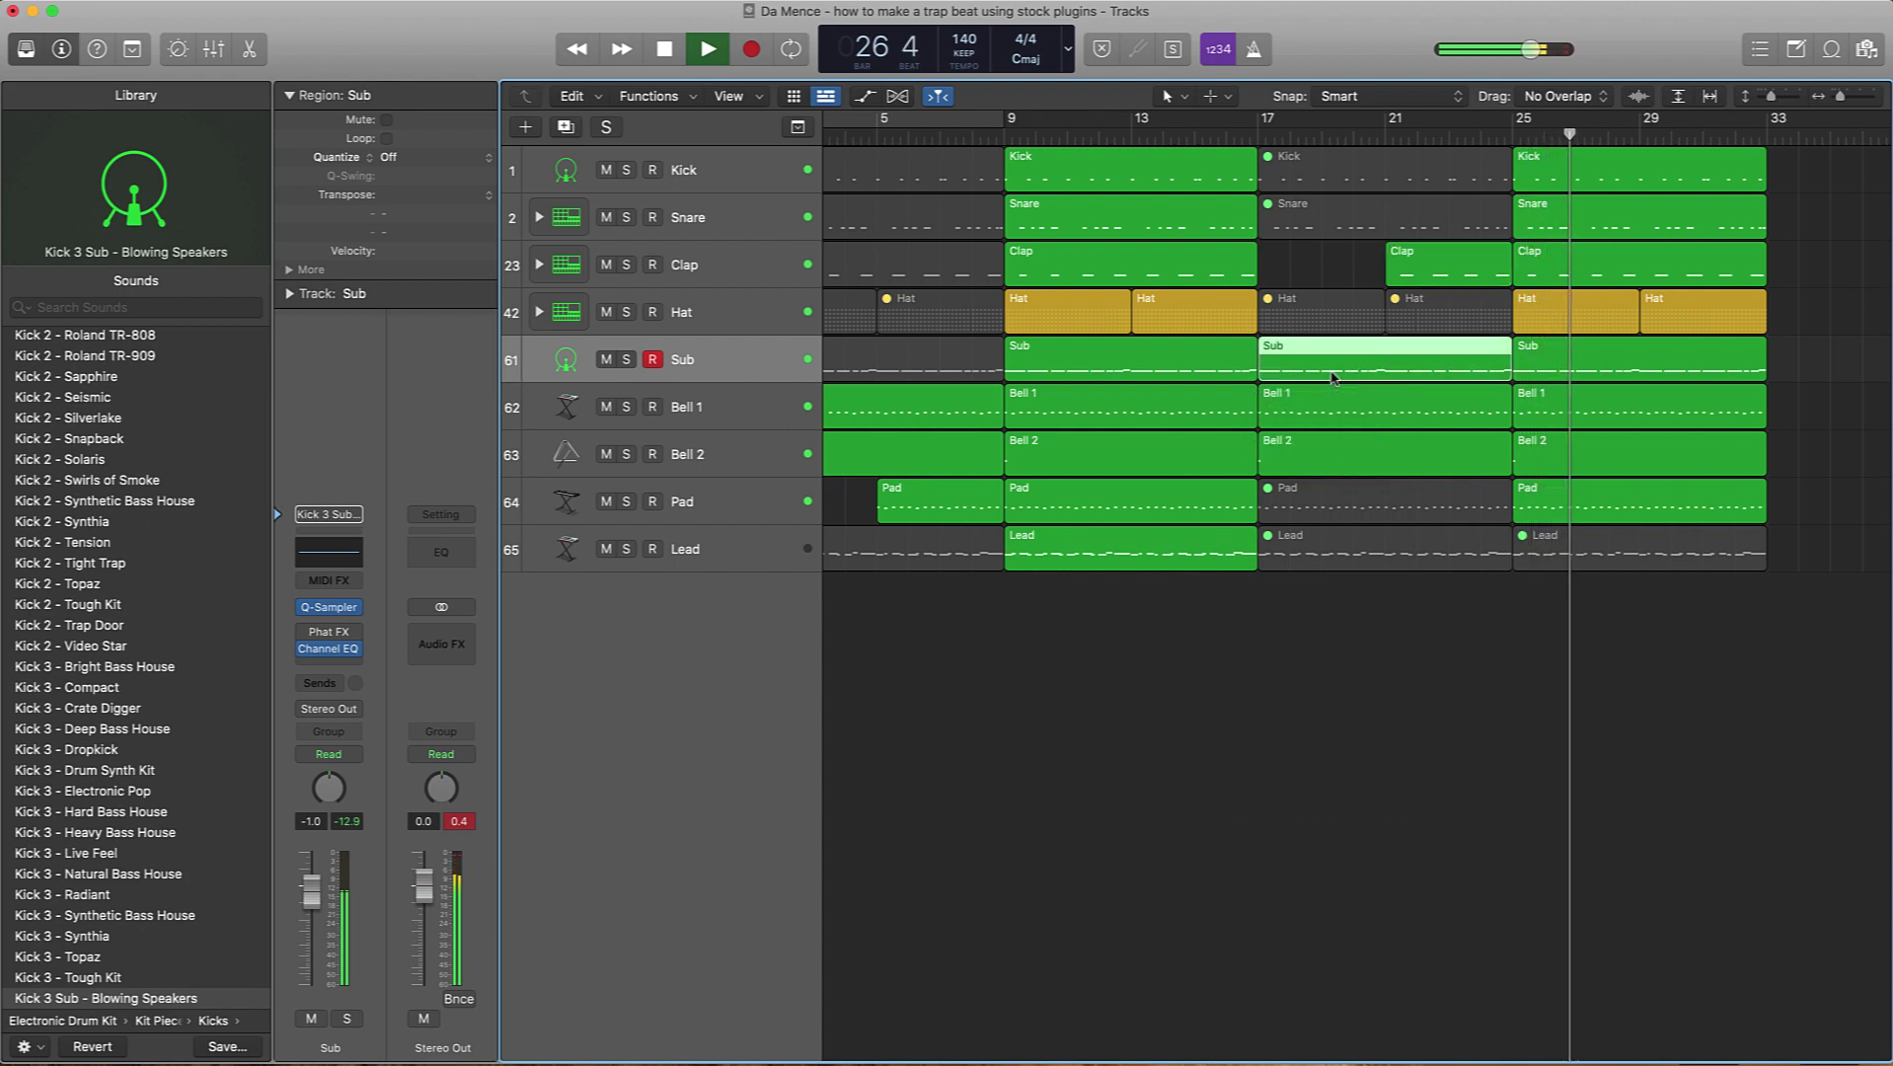
key(ctrl+m)
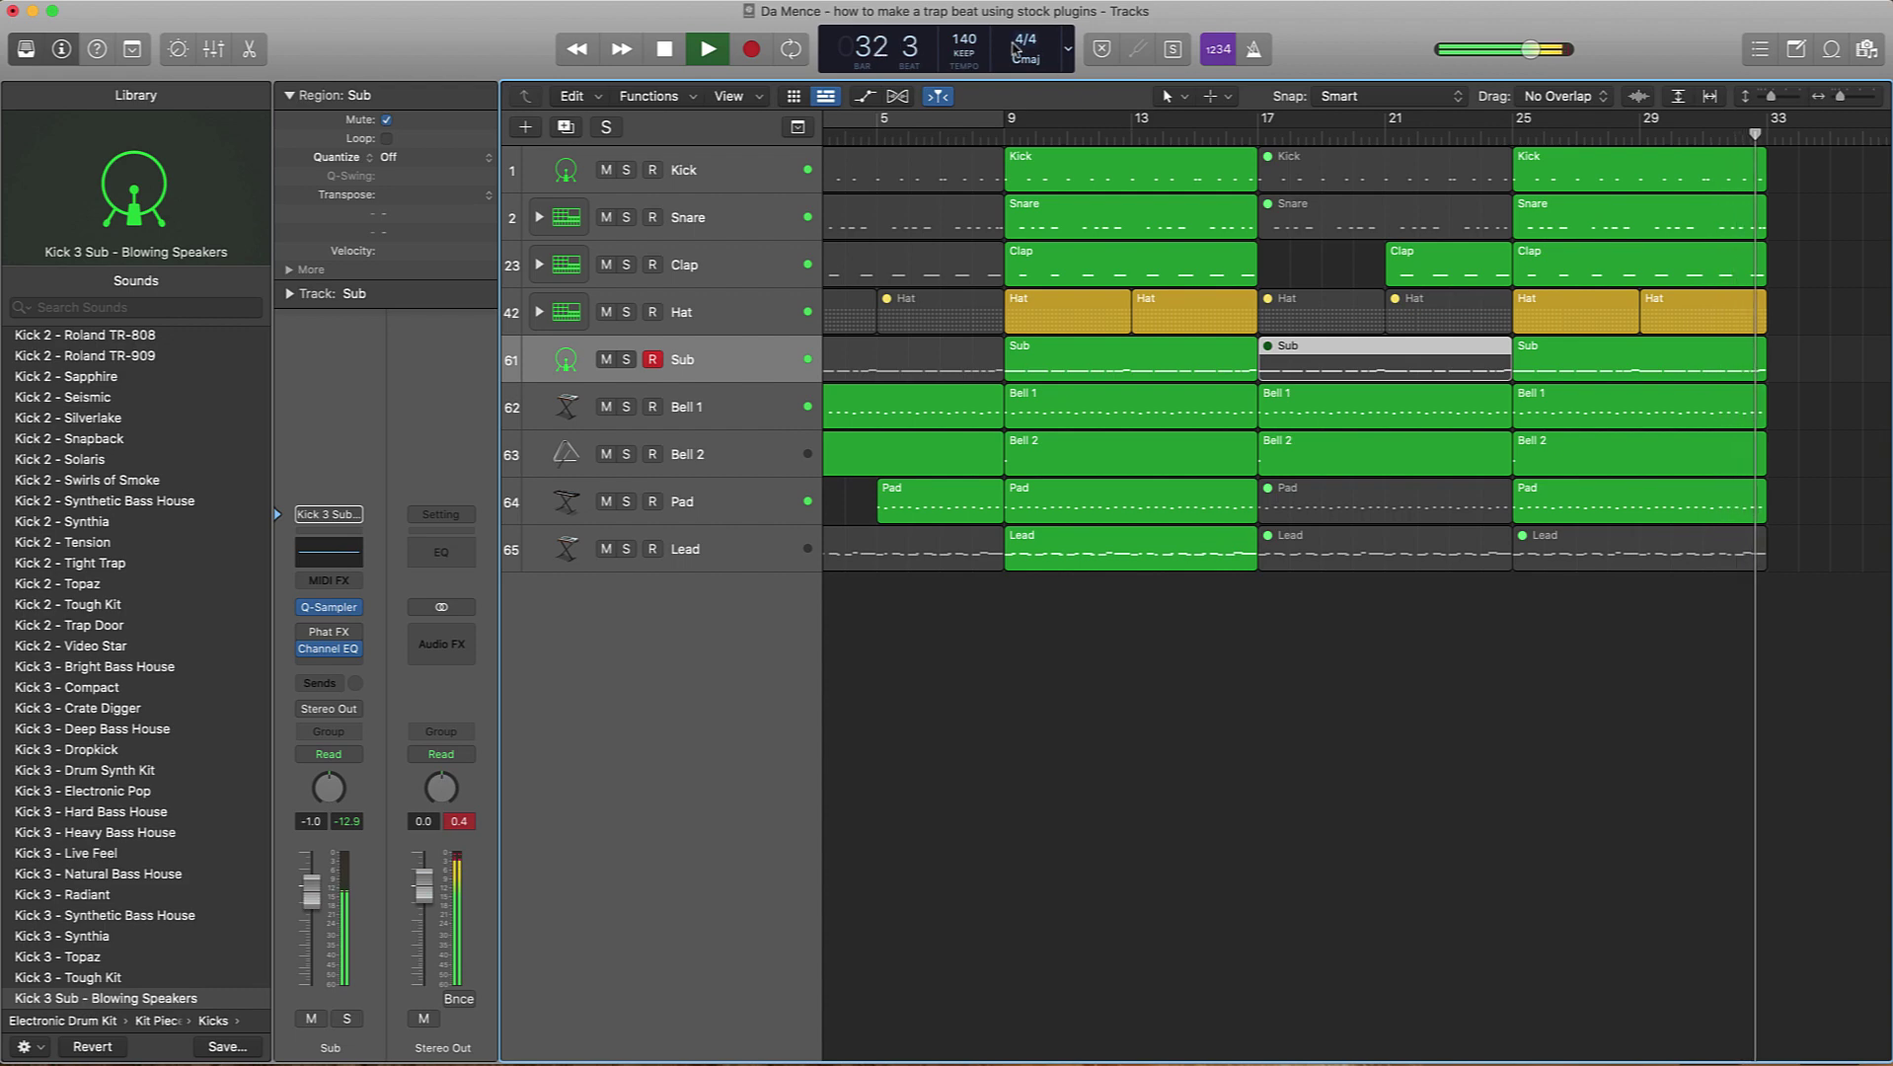
Step: Stop playback and switch the control bar display to Beats & Time
key(space)
click(1066, 49)
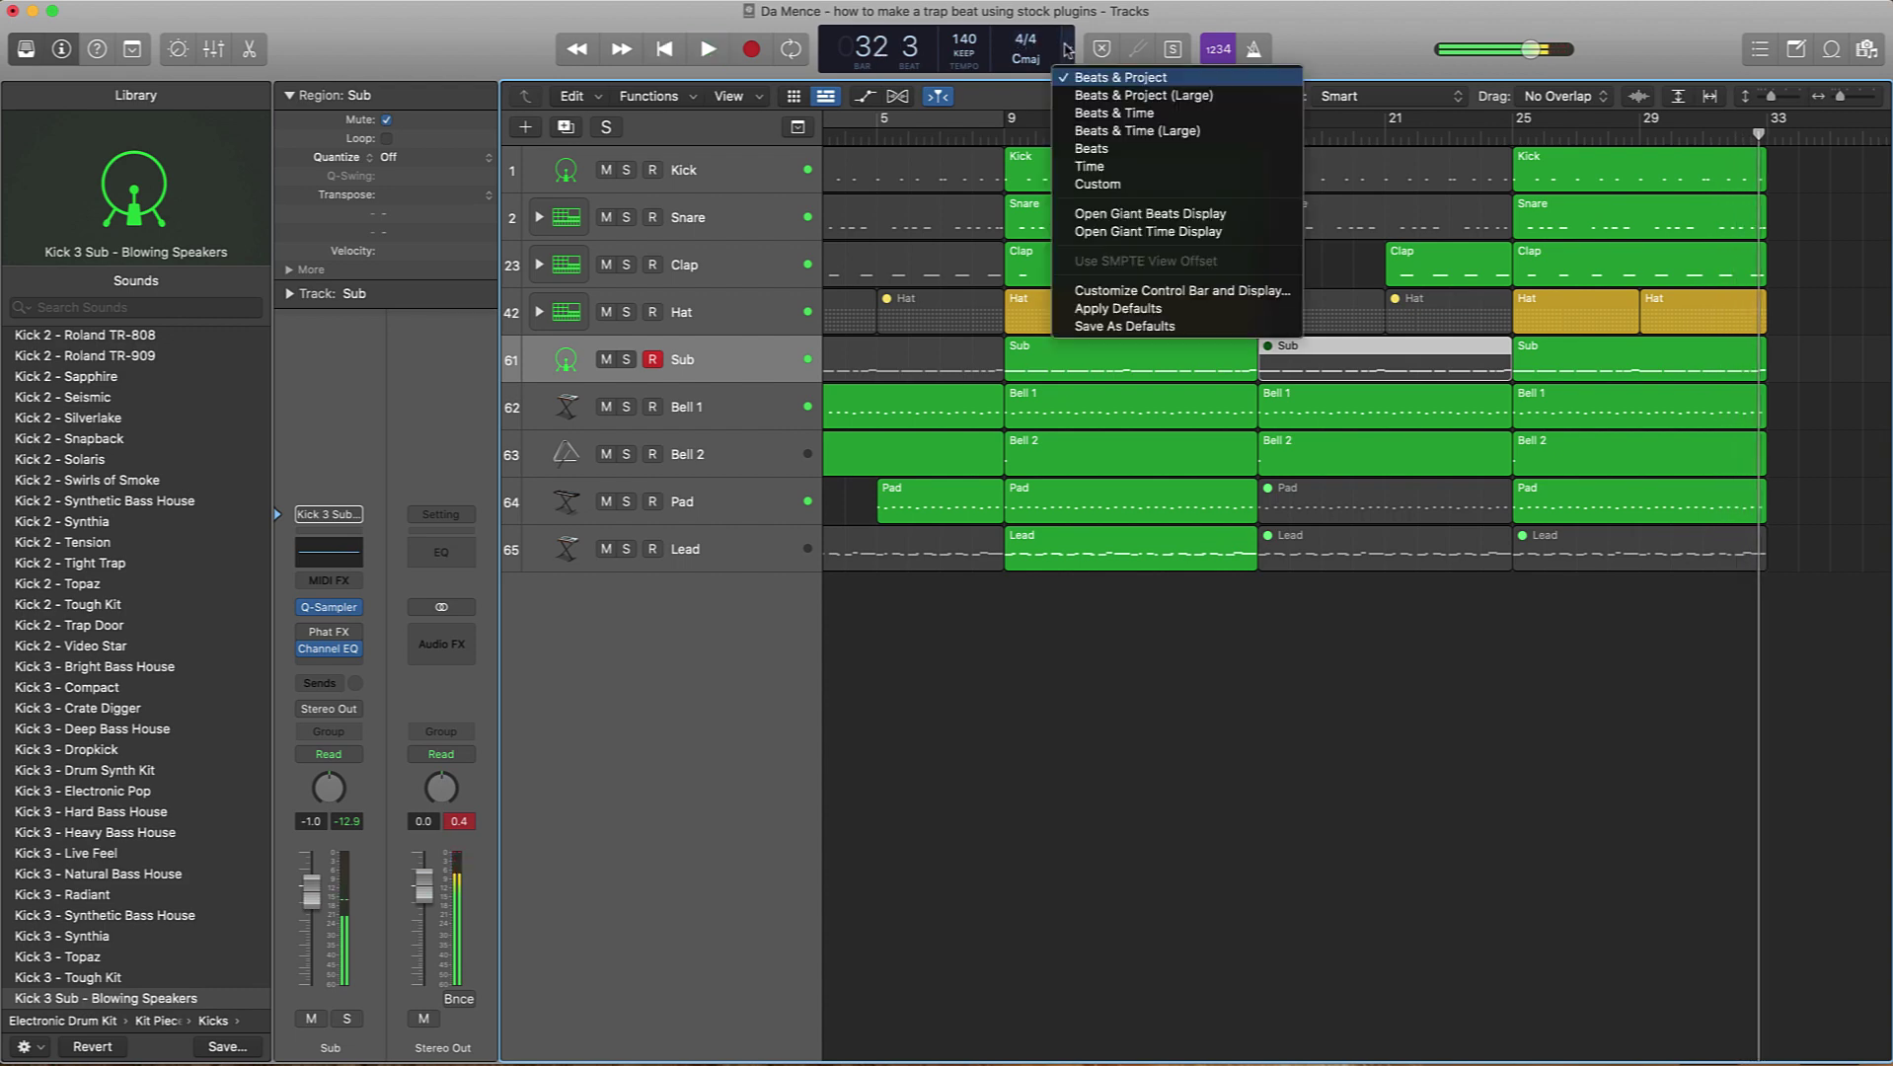
click(1099, 112)
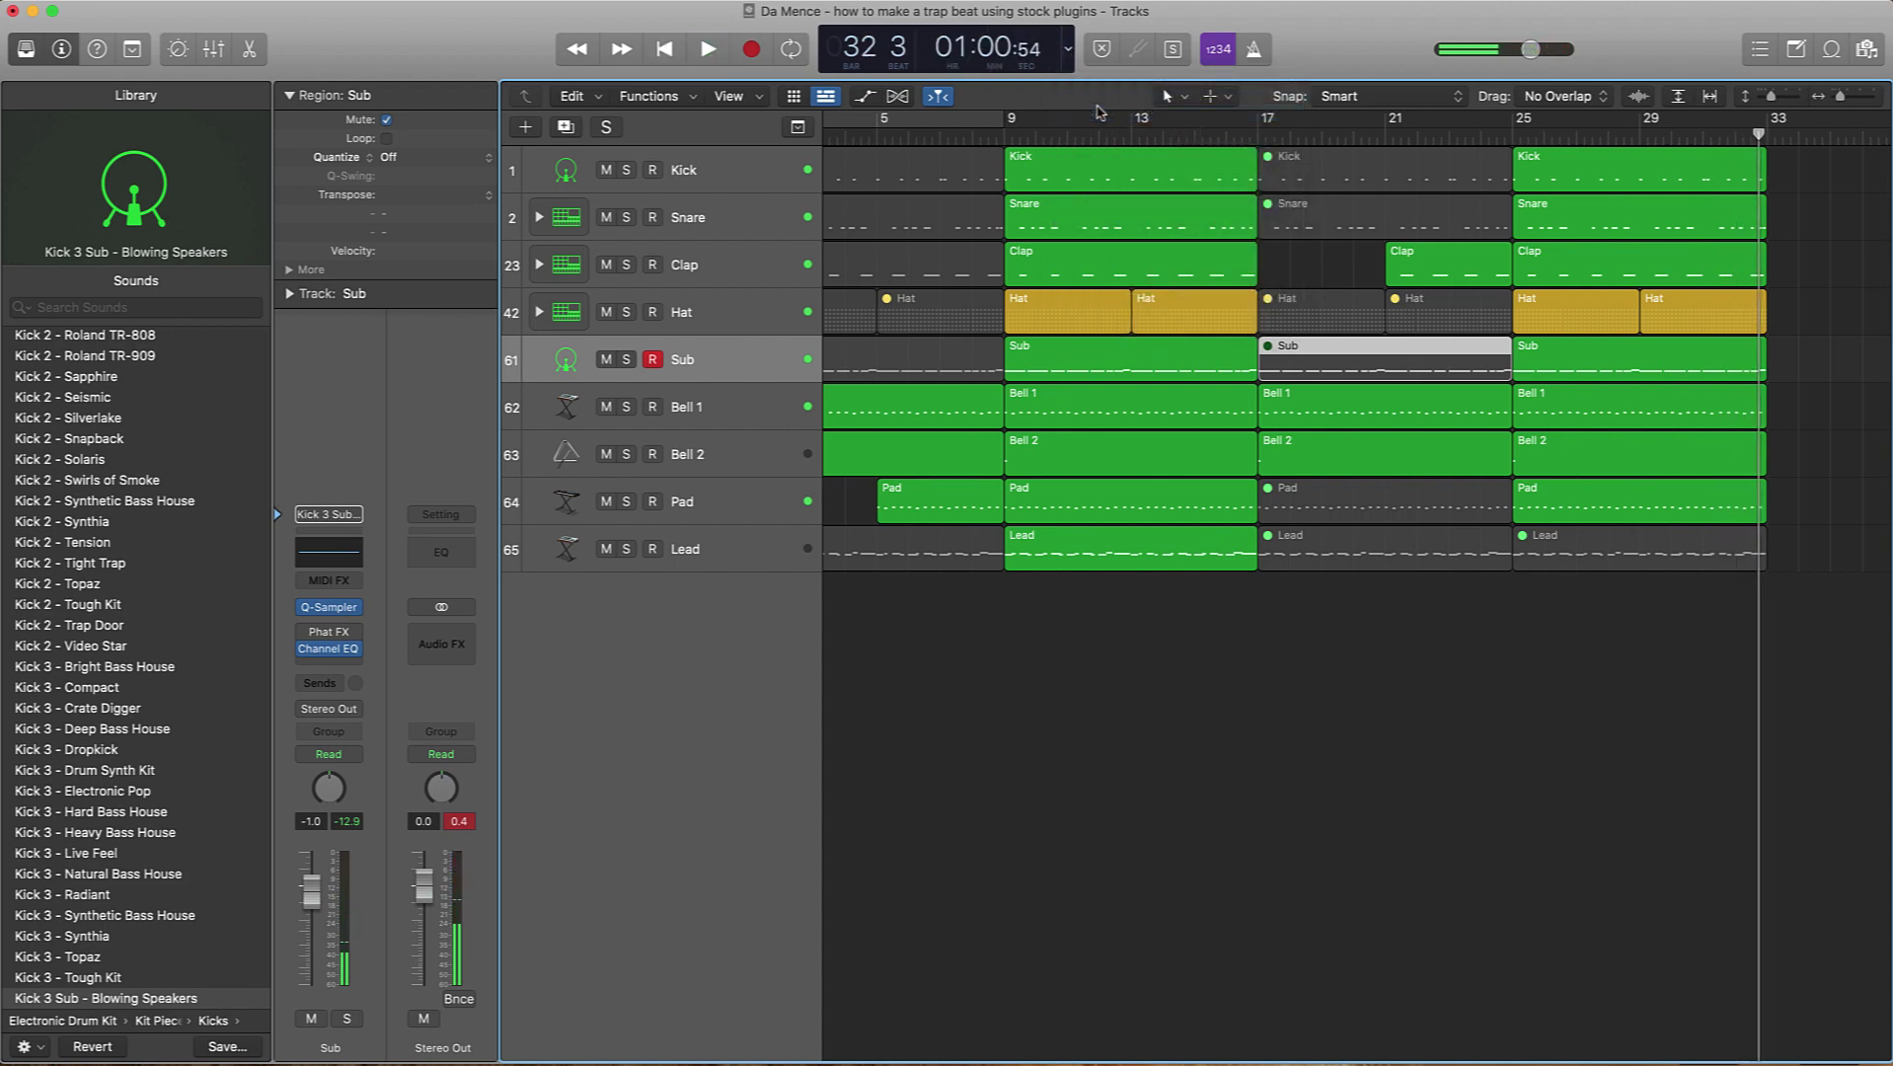
Step: Set a cycle range from bar 17 to bar 49 and move the playhead to bar 48
ctrl+alt+click(1497, 158)
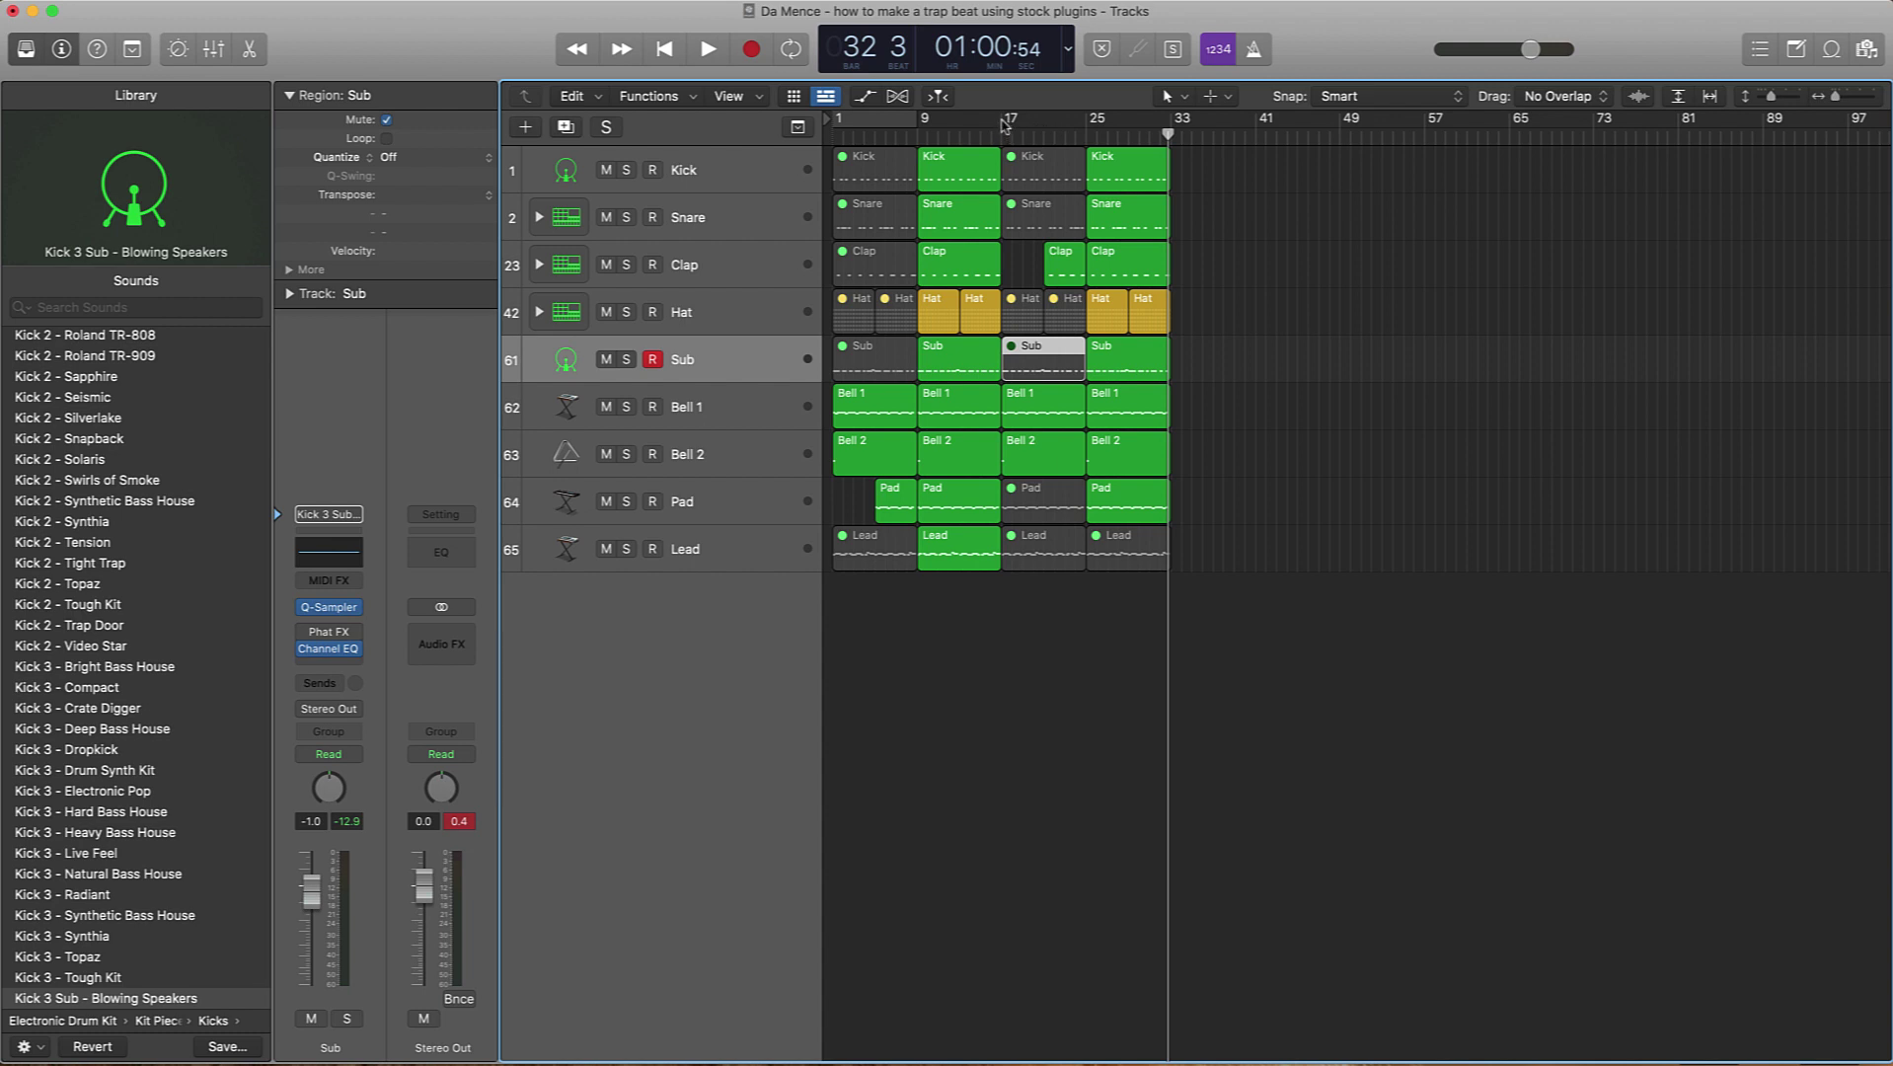
drag(1003, 124, 1345, 136)
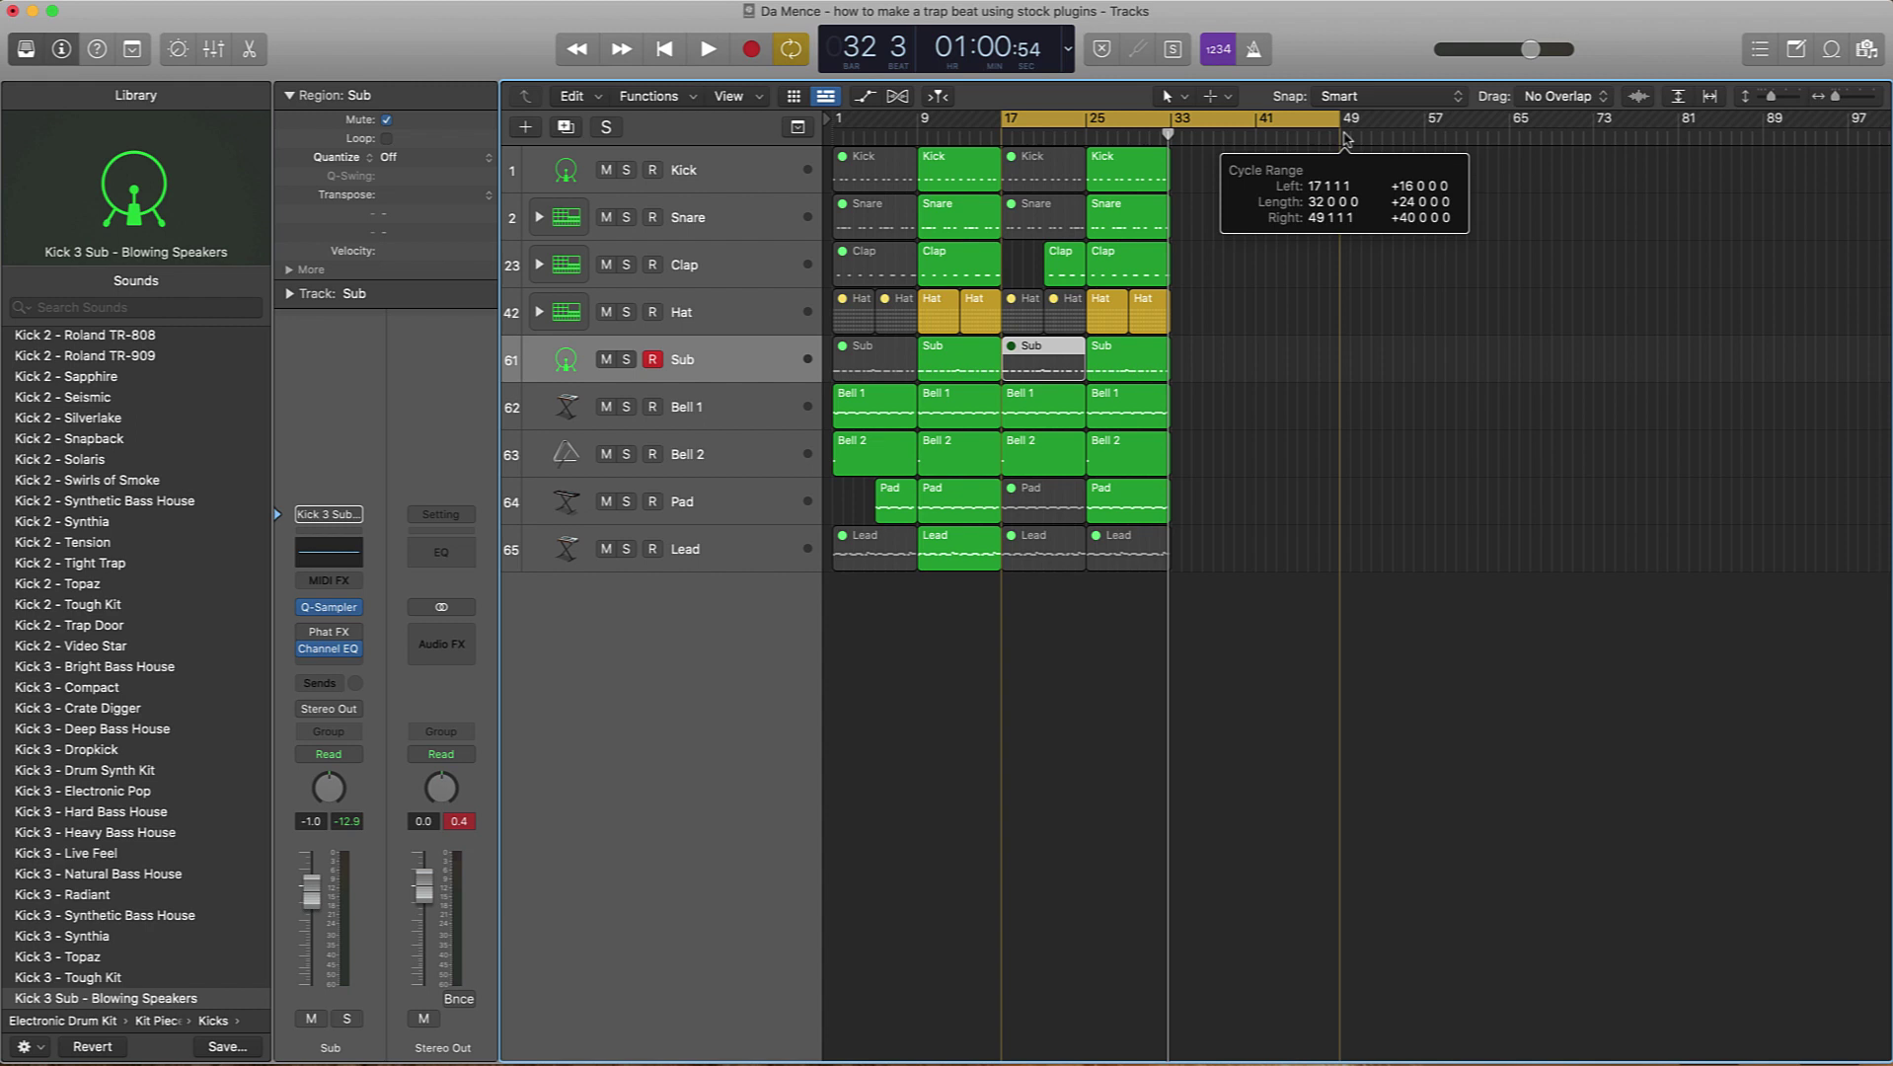
drag(1344, 136, 1345, 136)
click(1337, 136)
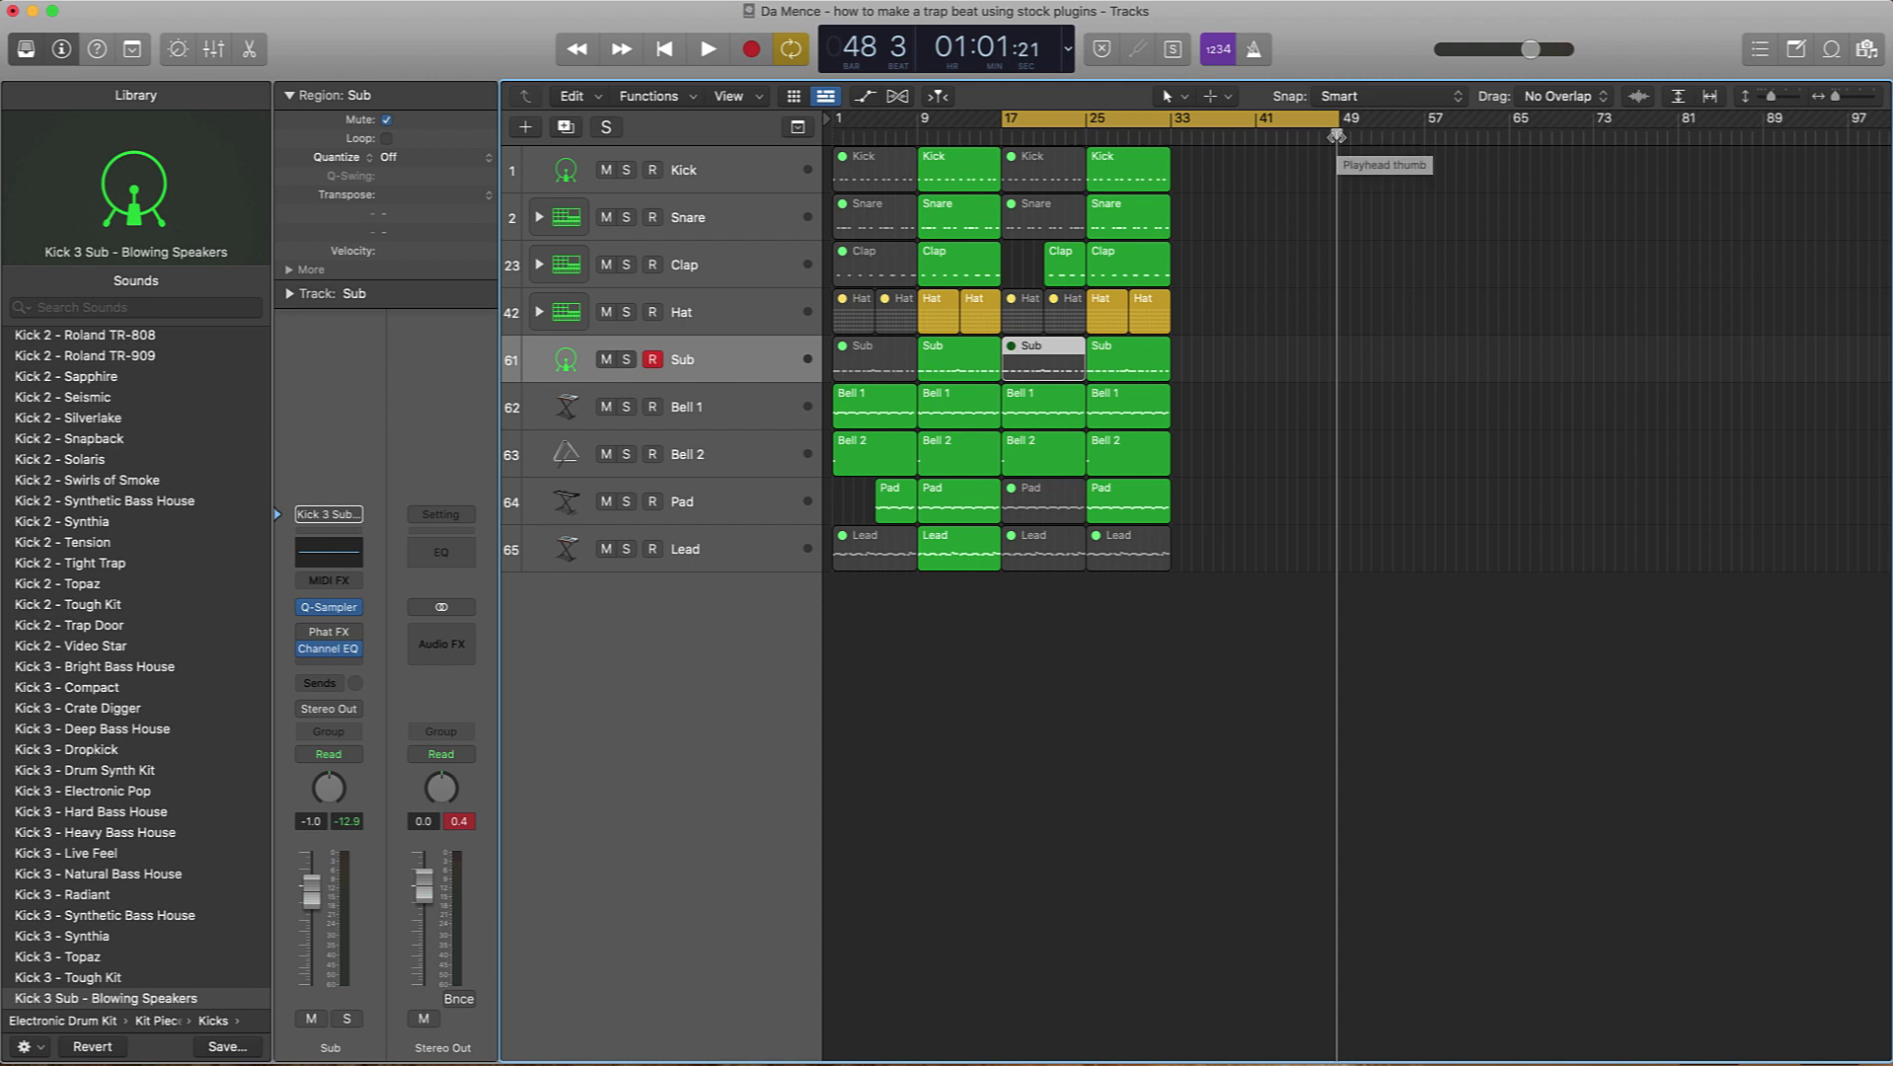
Step: Try copying all regions between bars 9 and 33 to bar 33, and undo the copy
drag(1048, 608, 1216, 145)
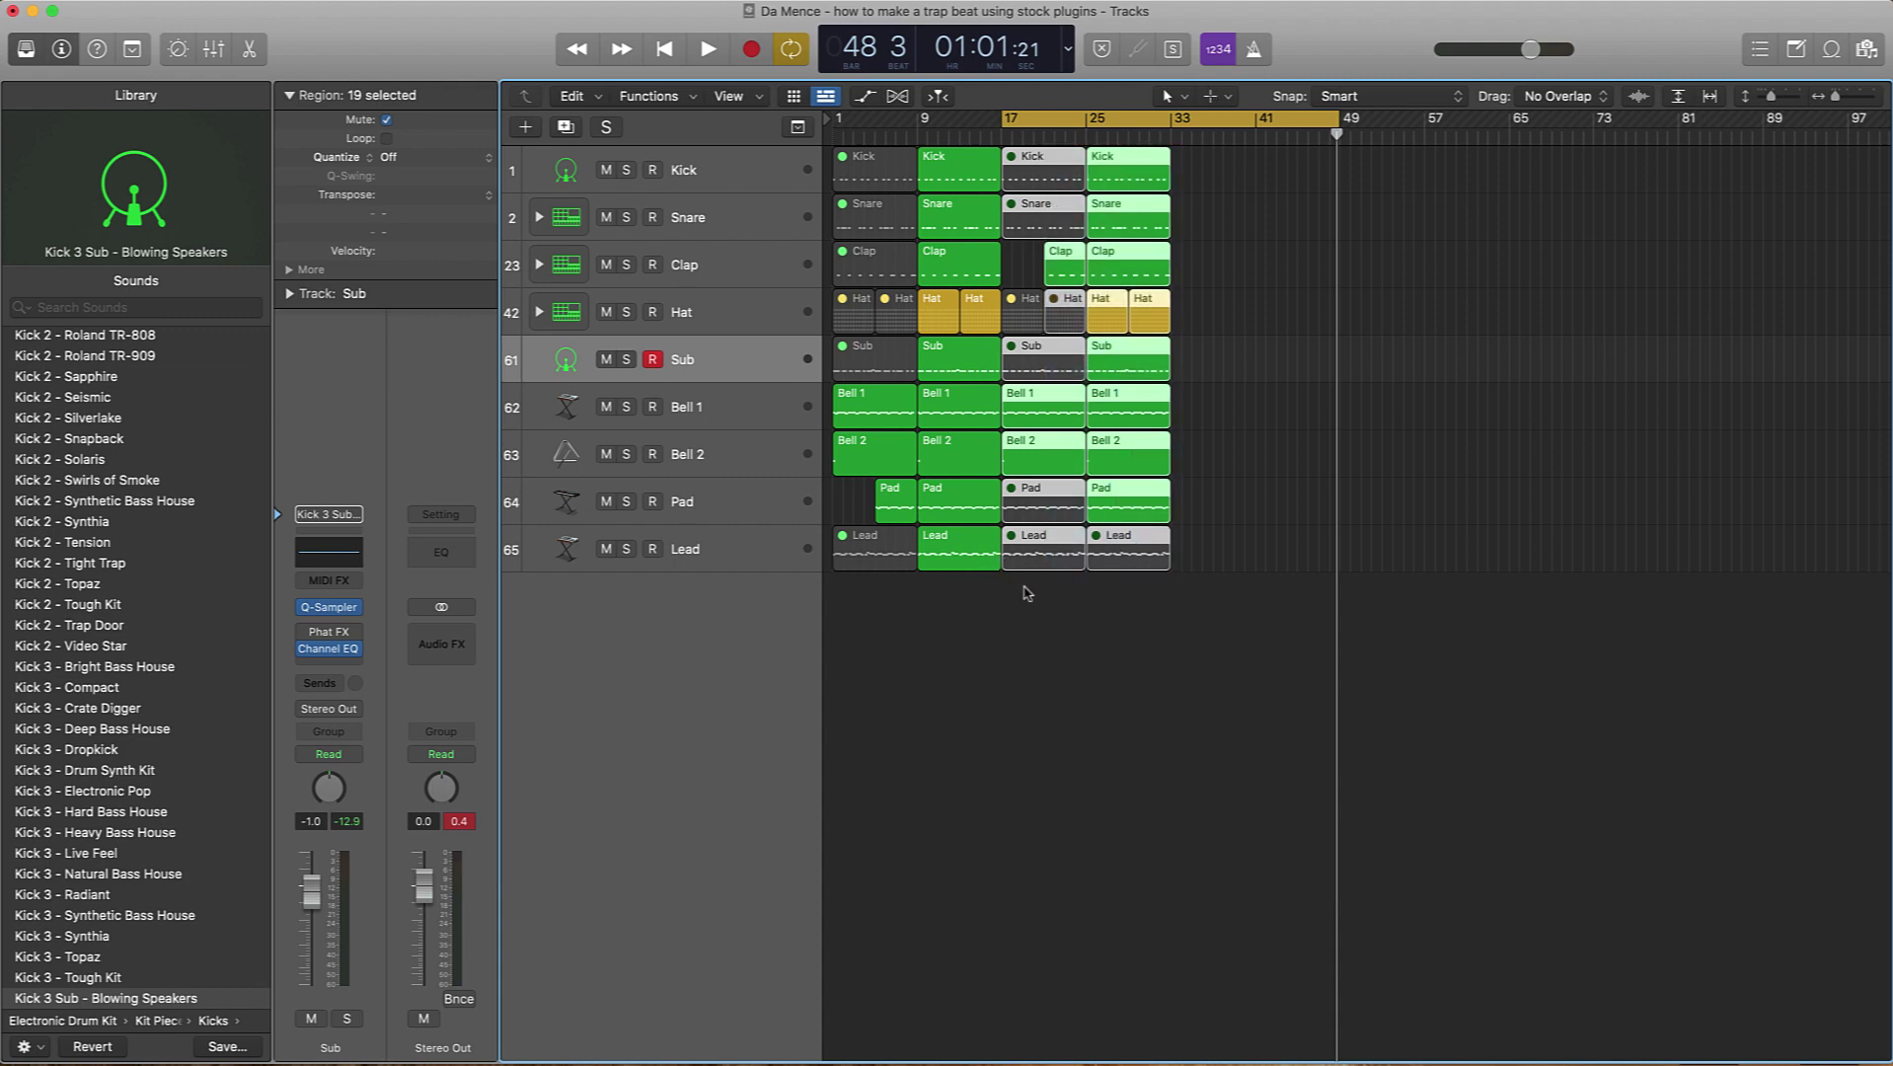
drag(961, 604, 1275, 145)
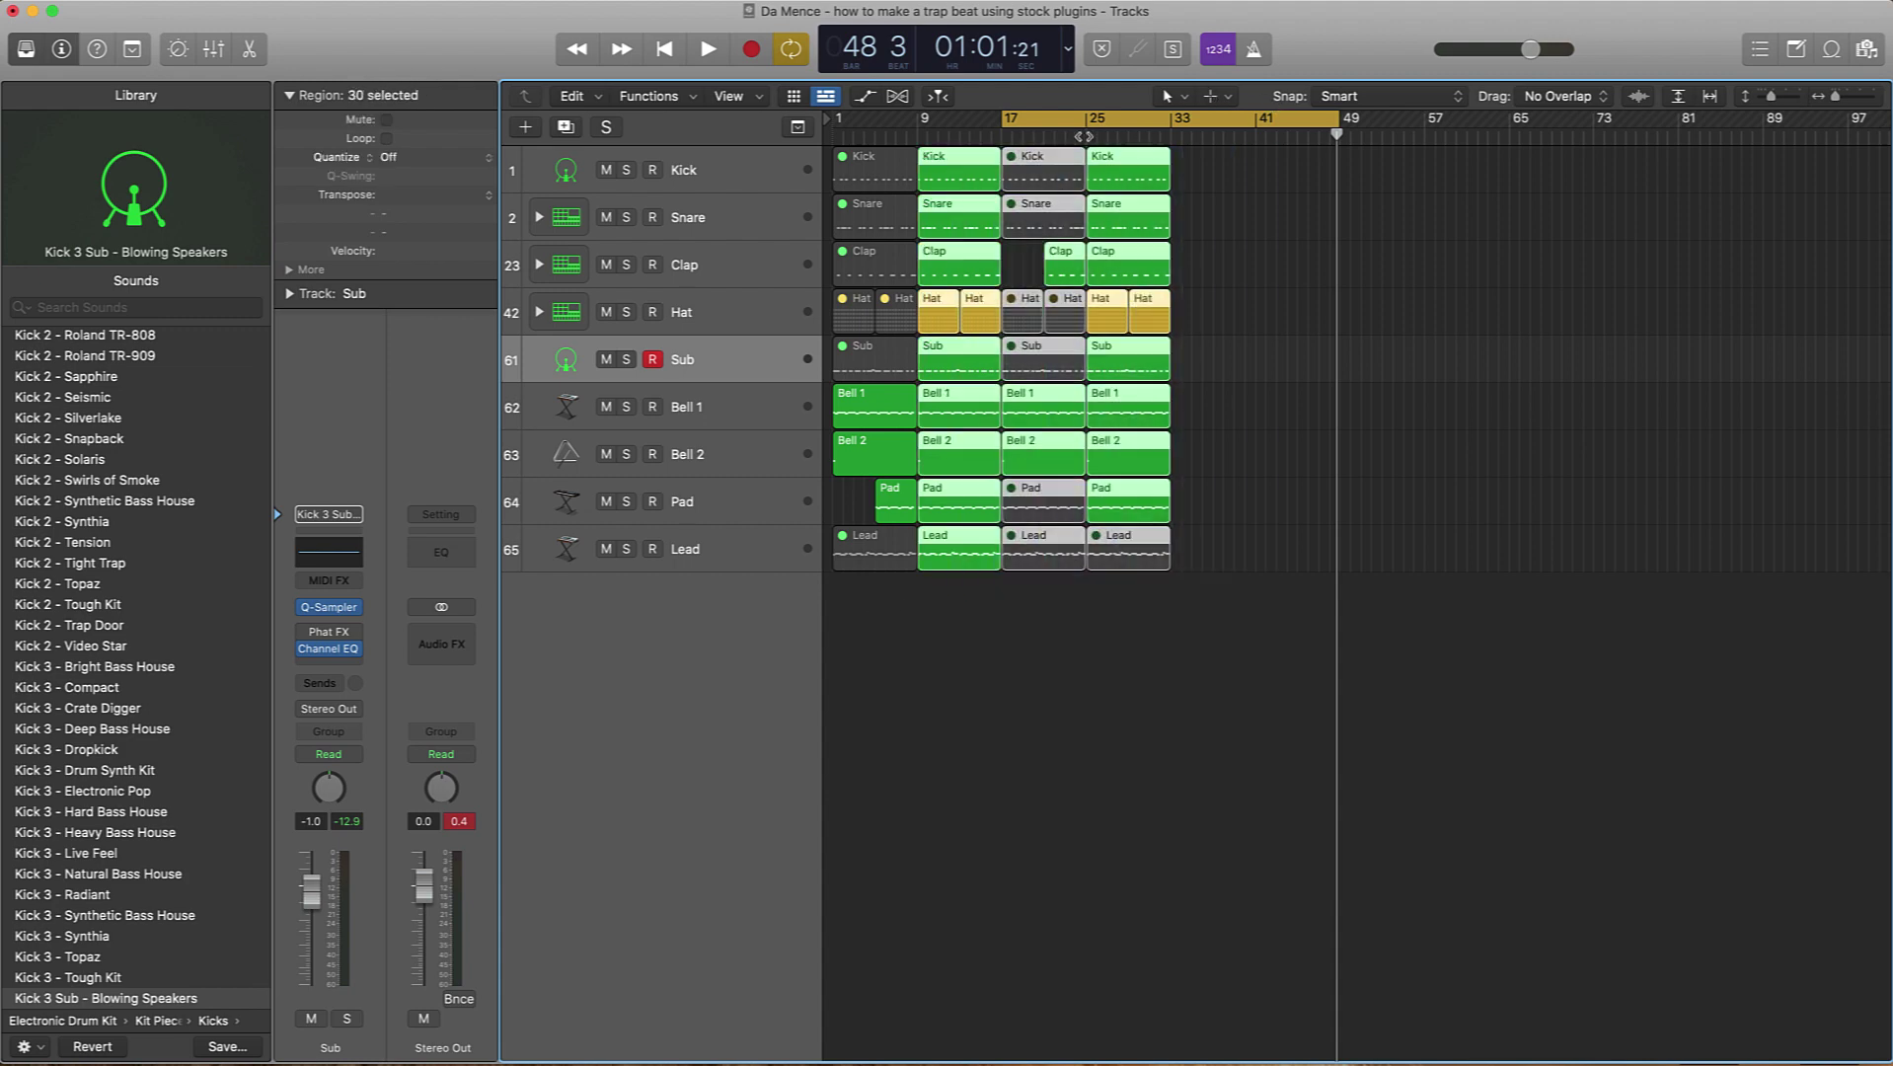
drag(960, 187, 1216, 197)
drag(1419, 139, 1424, 135)
click(1433, 132)
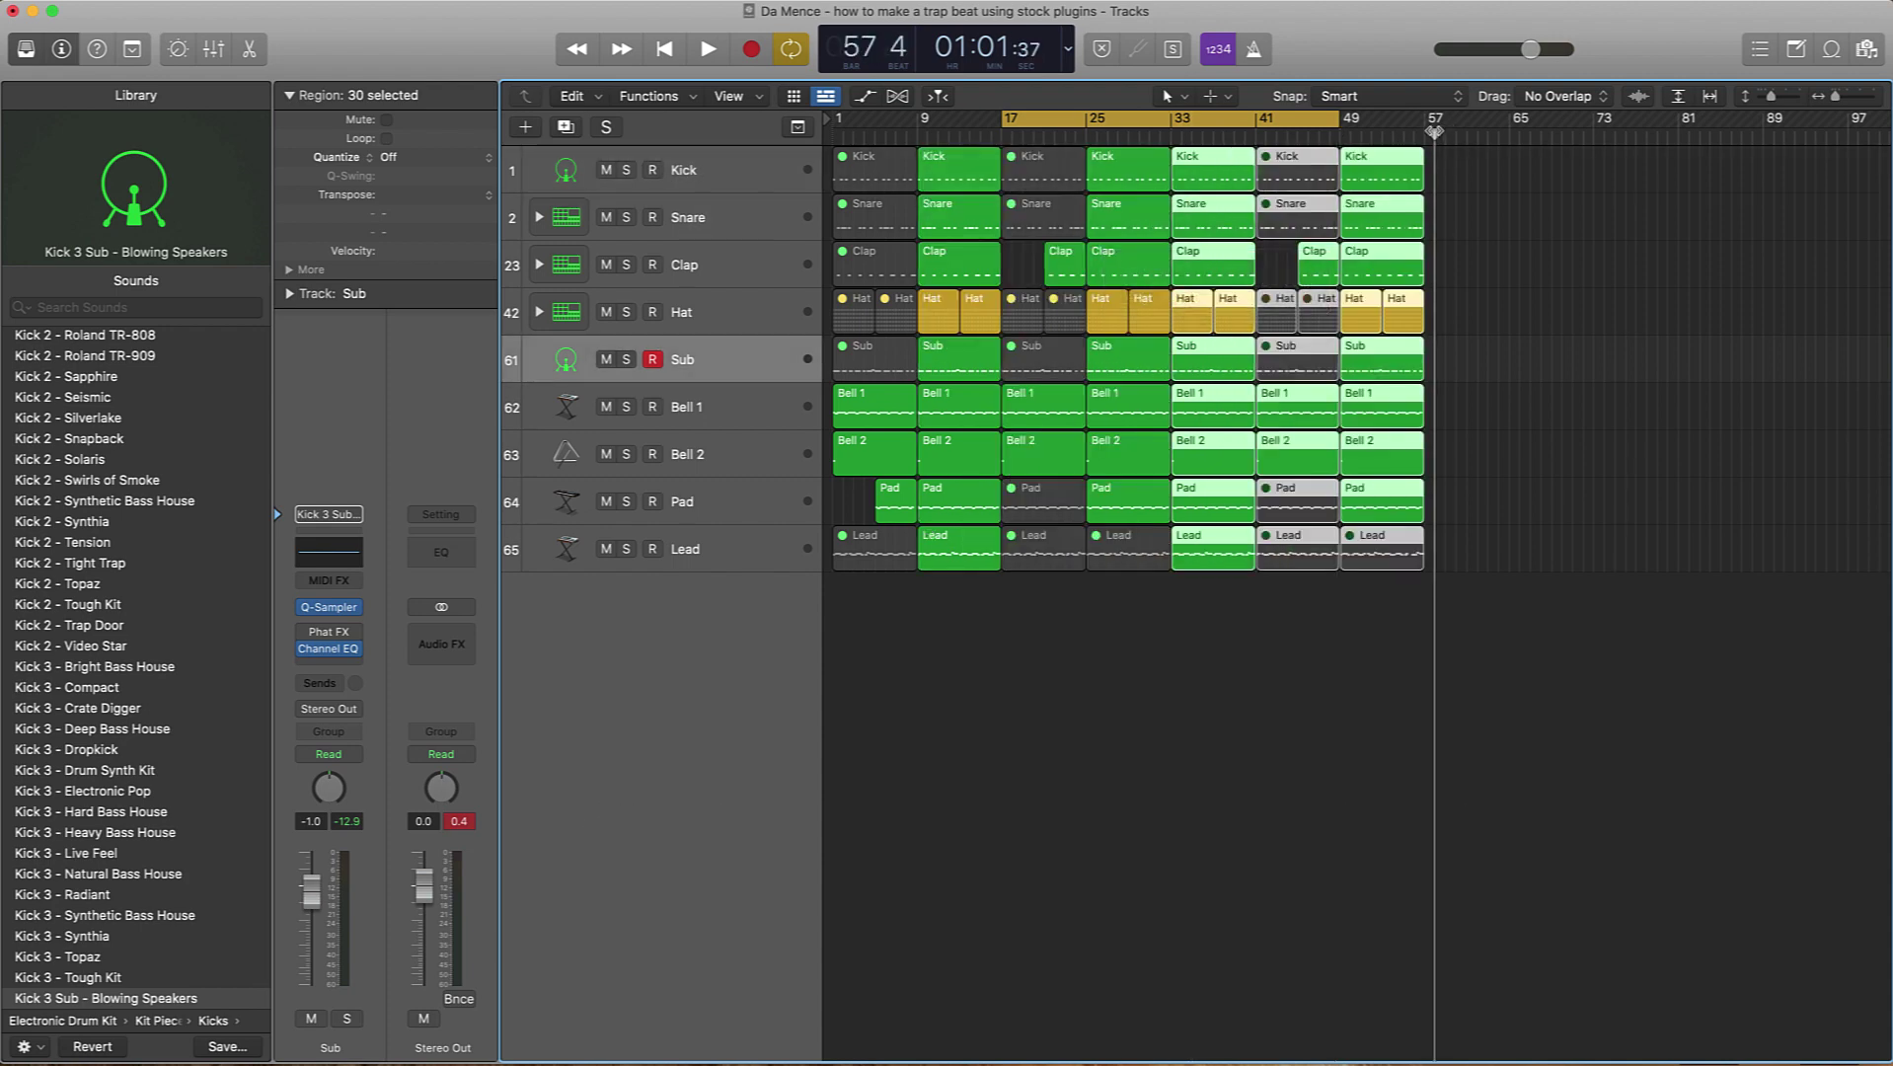
key(super+z)
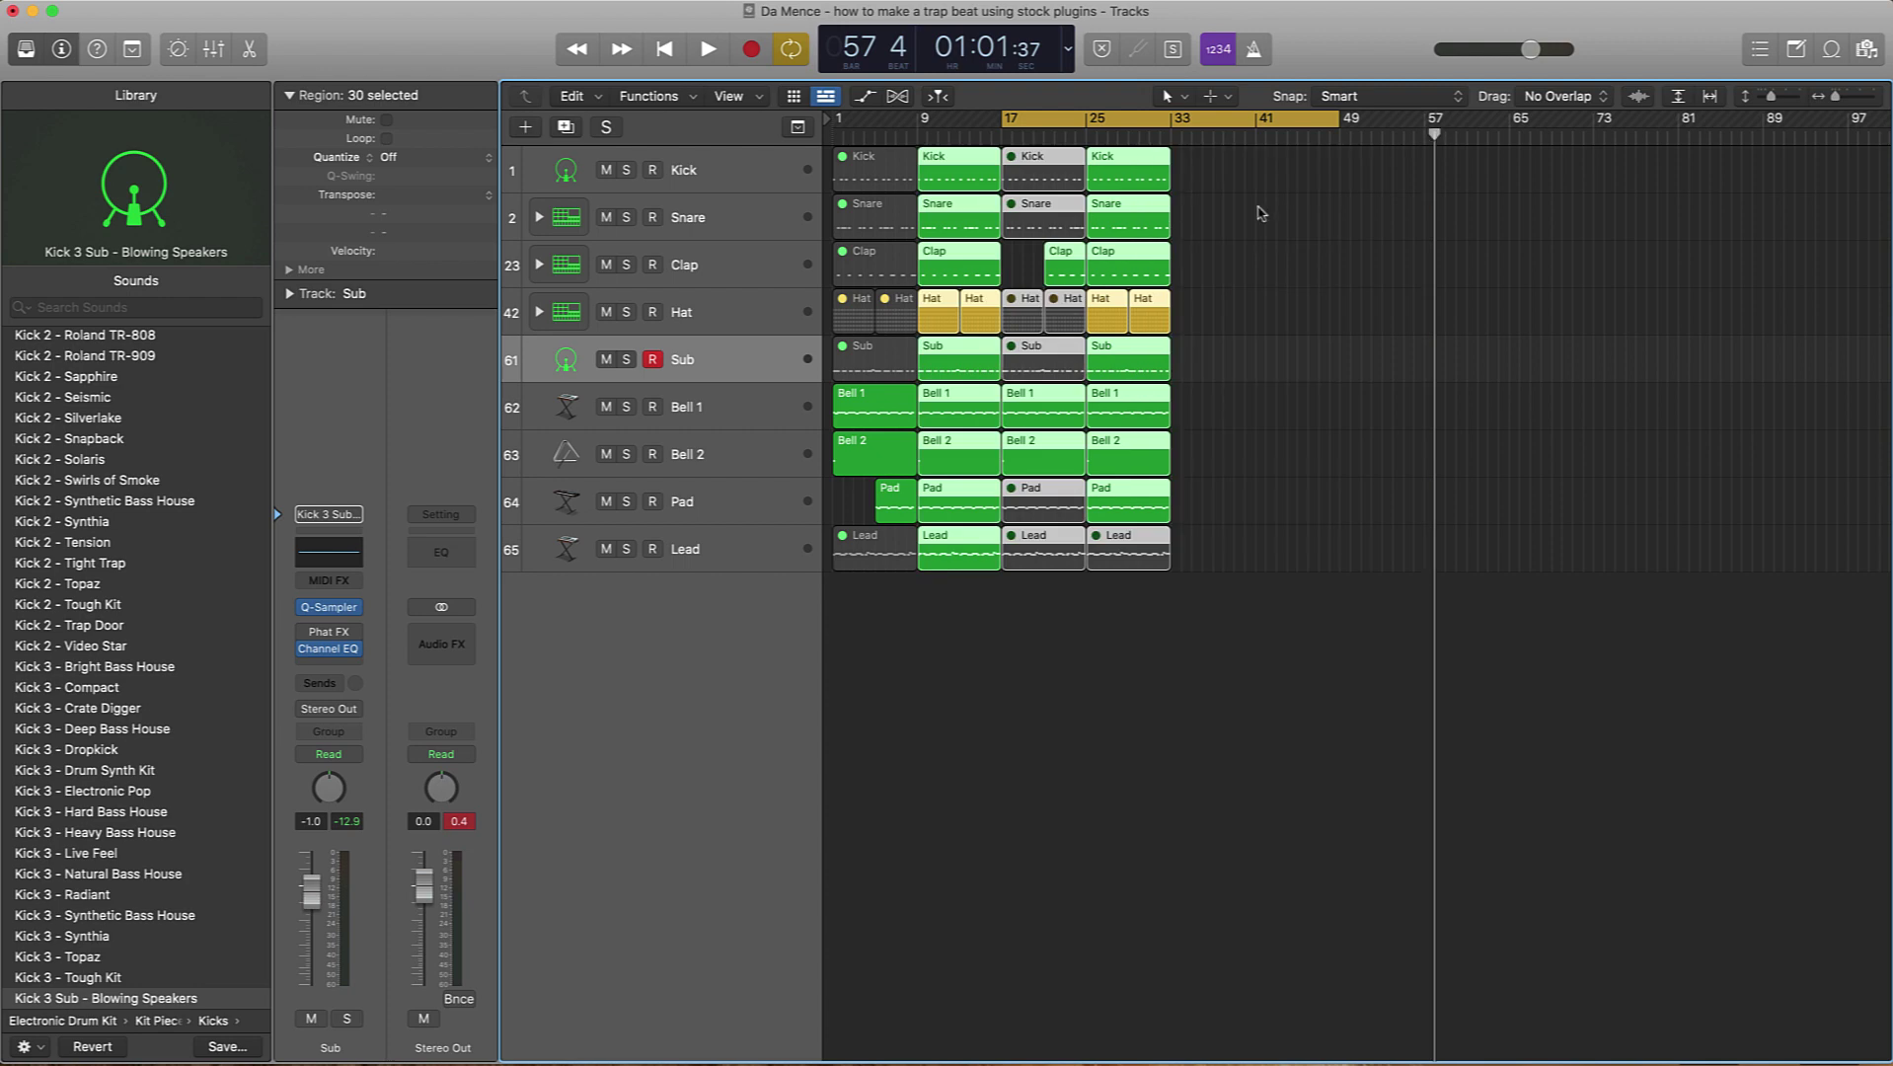
Step: Move all regions from bar 17 onward eight bars later and copy the bar 9 section to bar 17
drag(1228, 146, 1110, 573)
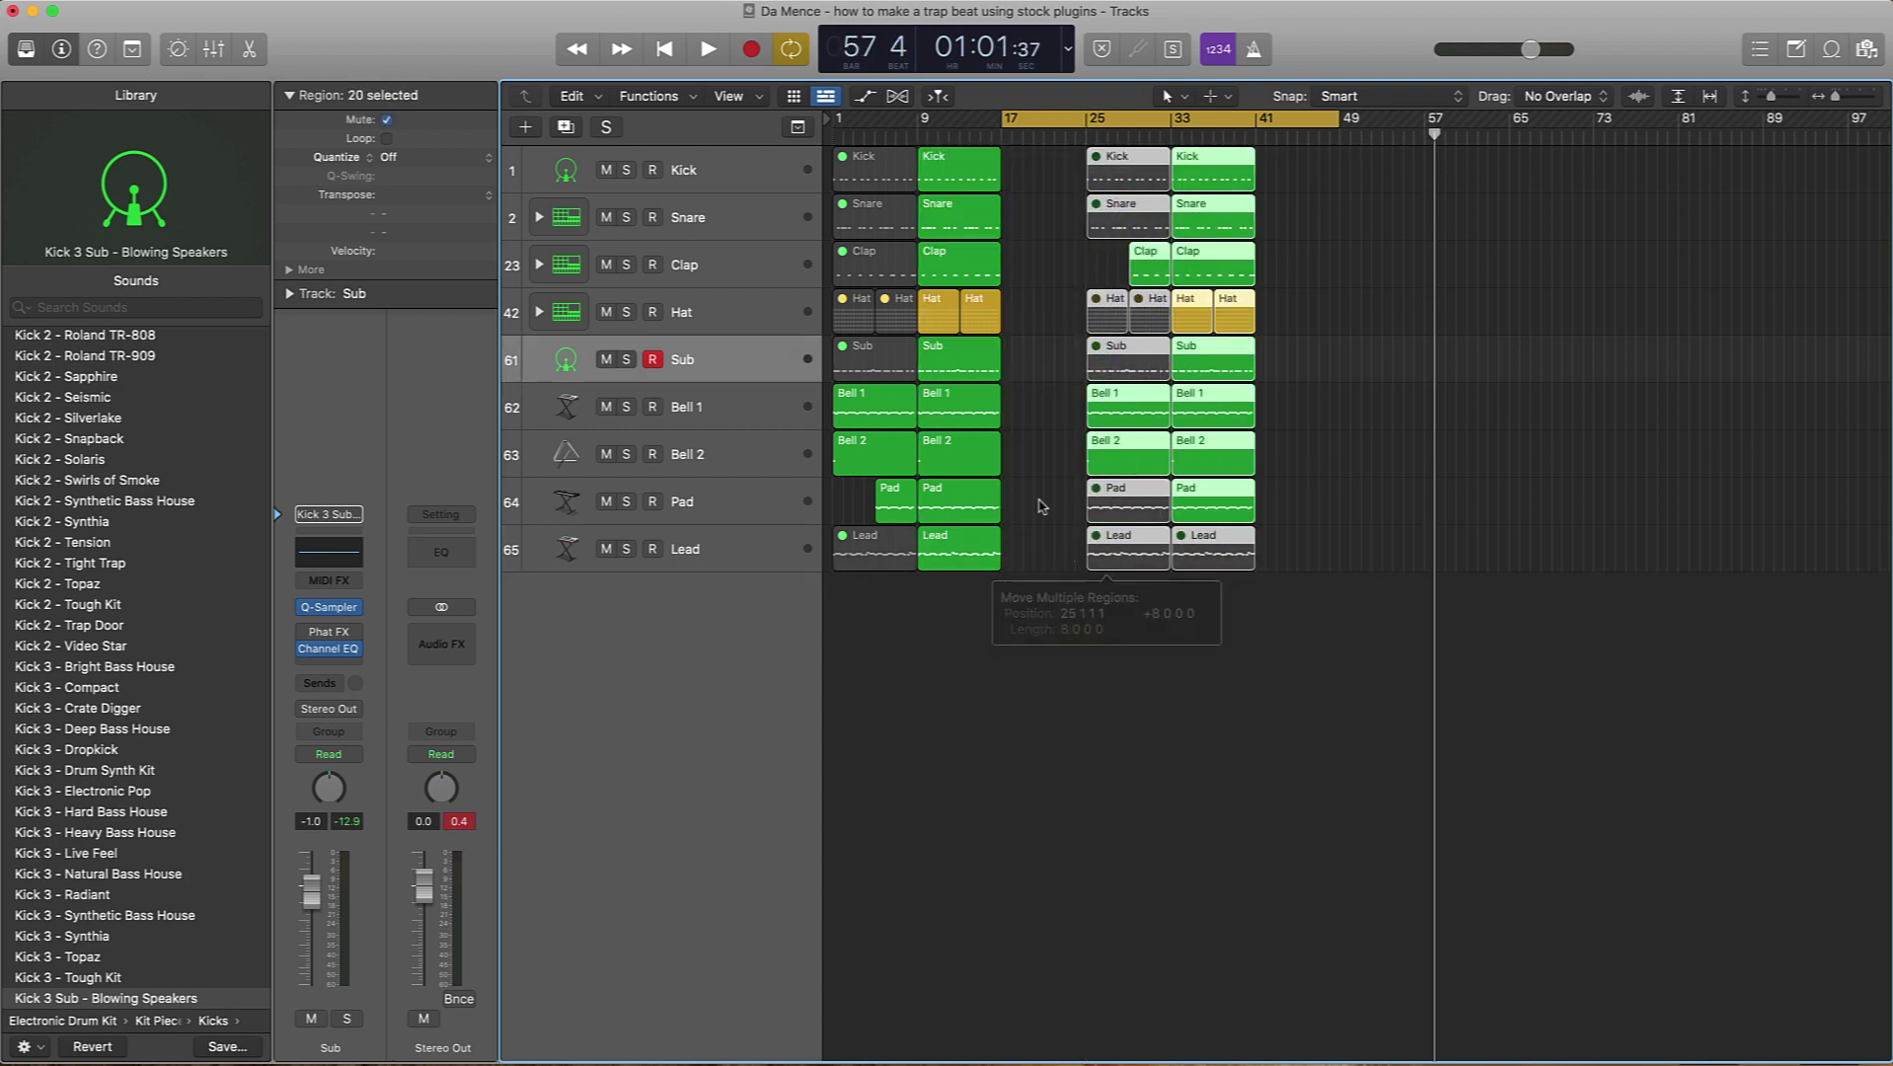
drag(1023, 187, 1033, 554)
Step: Duplicate the full section at bar 33 to bars 41 and 49
drag(1292, 169, 1175, 676)
drag(1217, 559, 1367, 550)
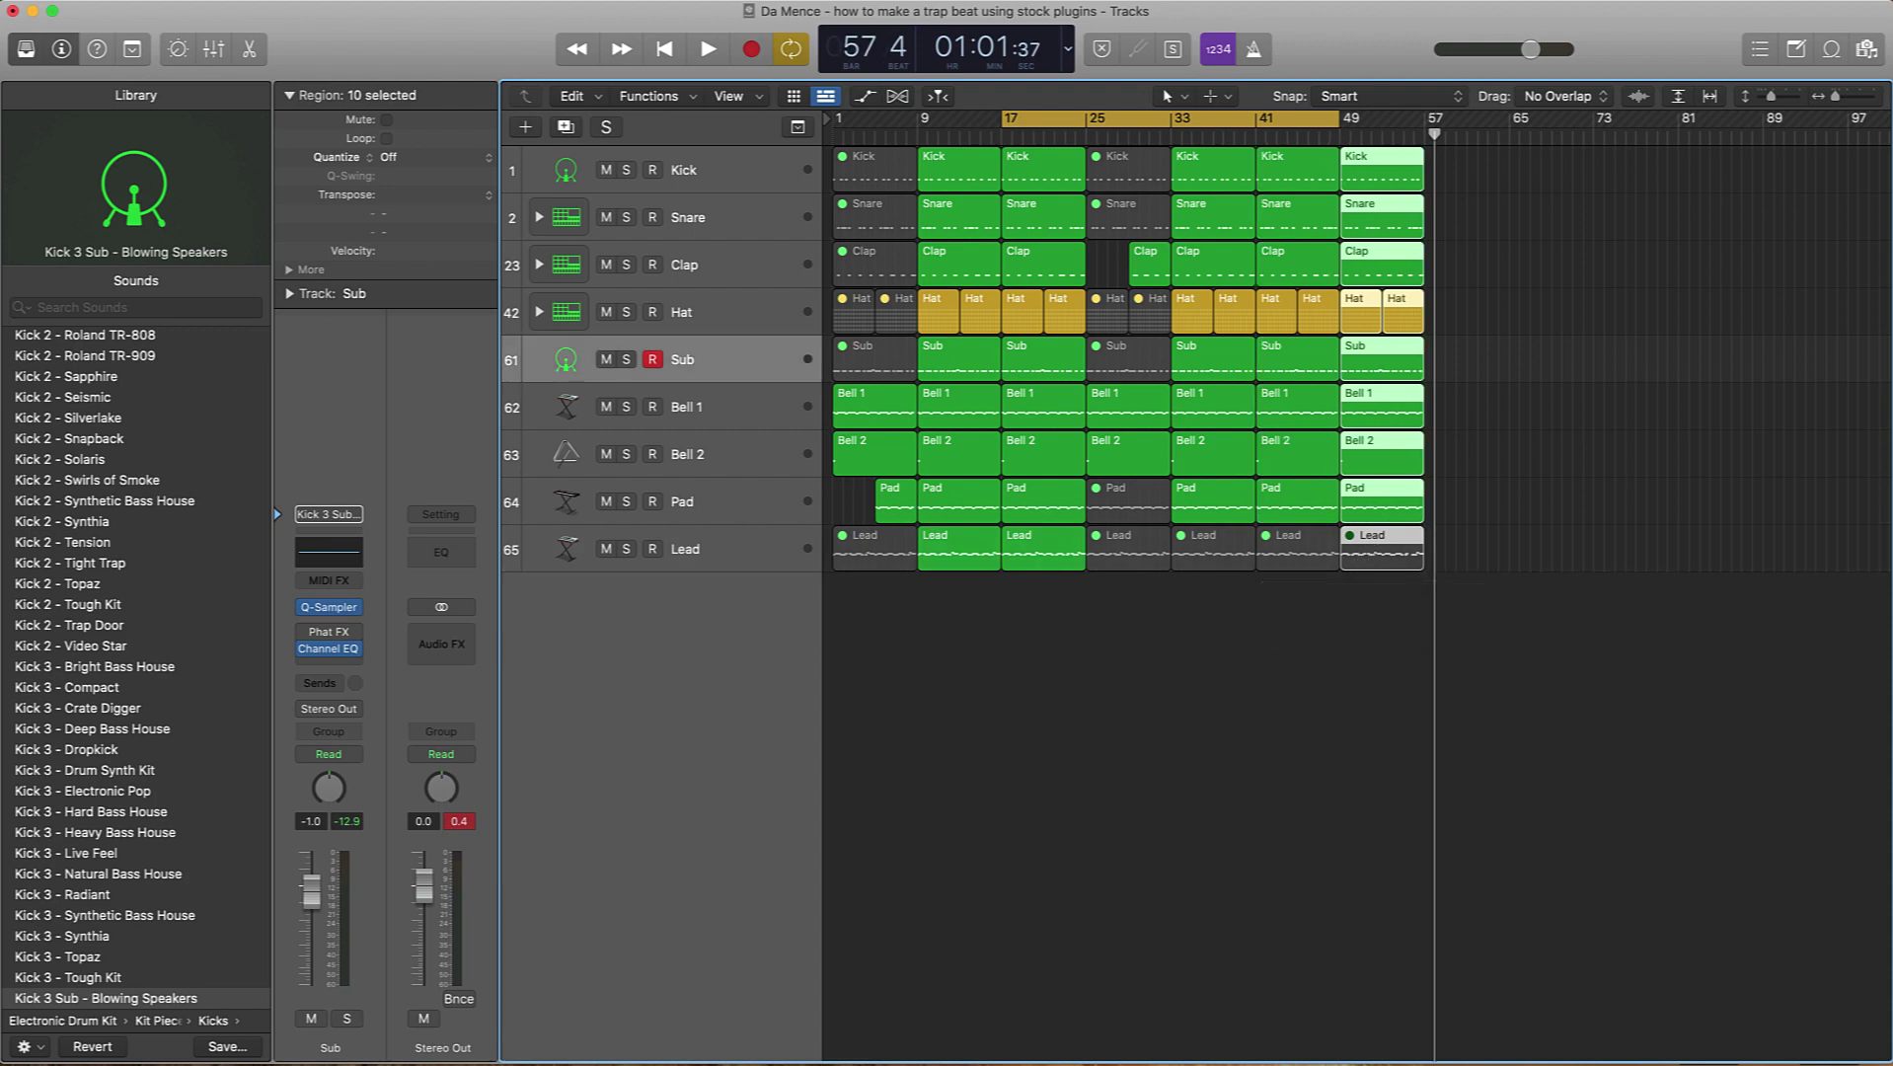
Step: Set the cycle range from bar 25 to bar 57 and switch the control bar display to Beats & Project
click(1243, 125)
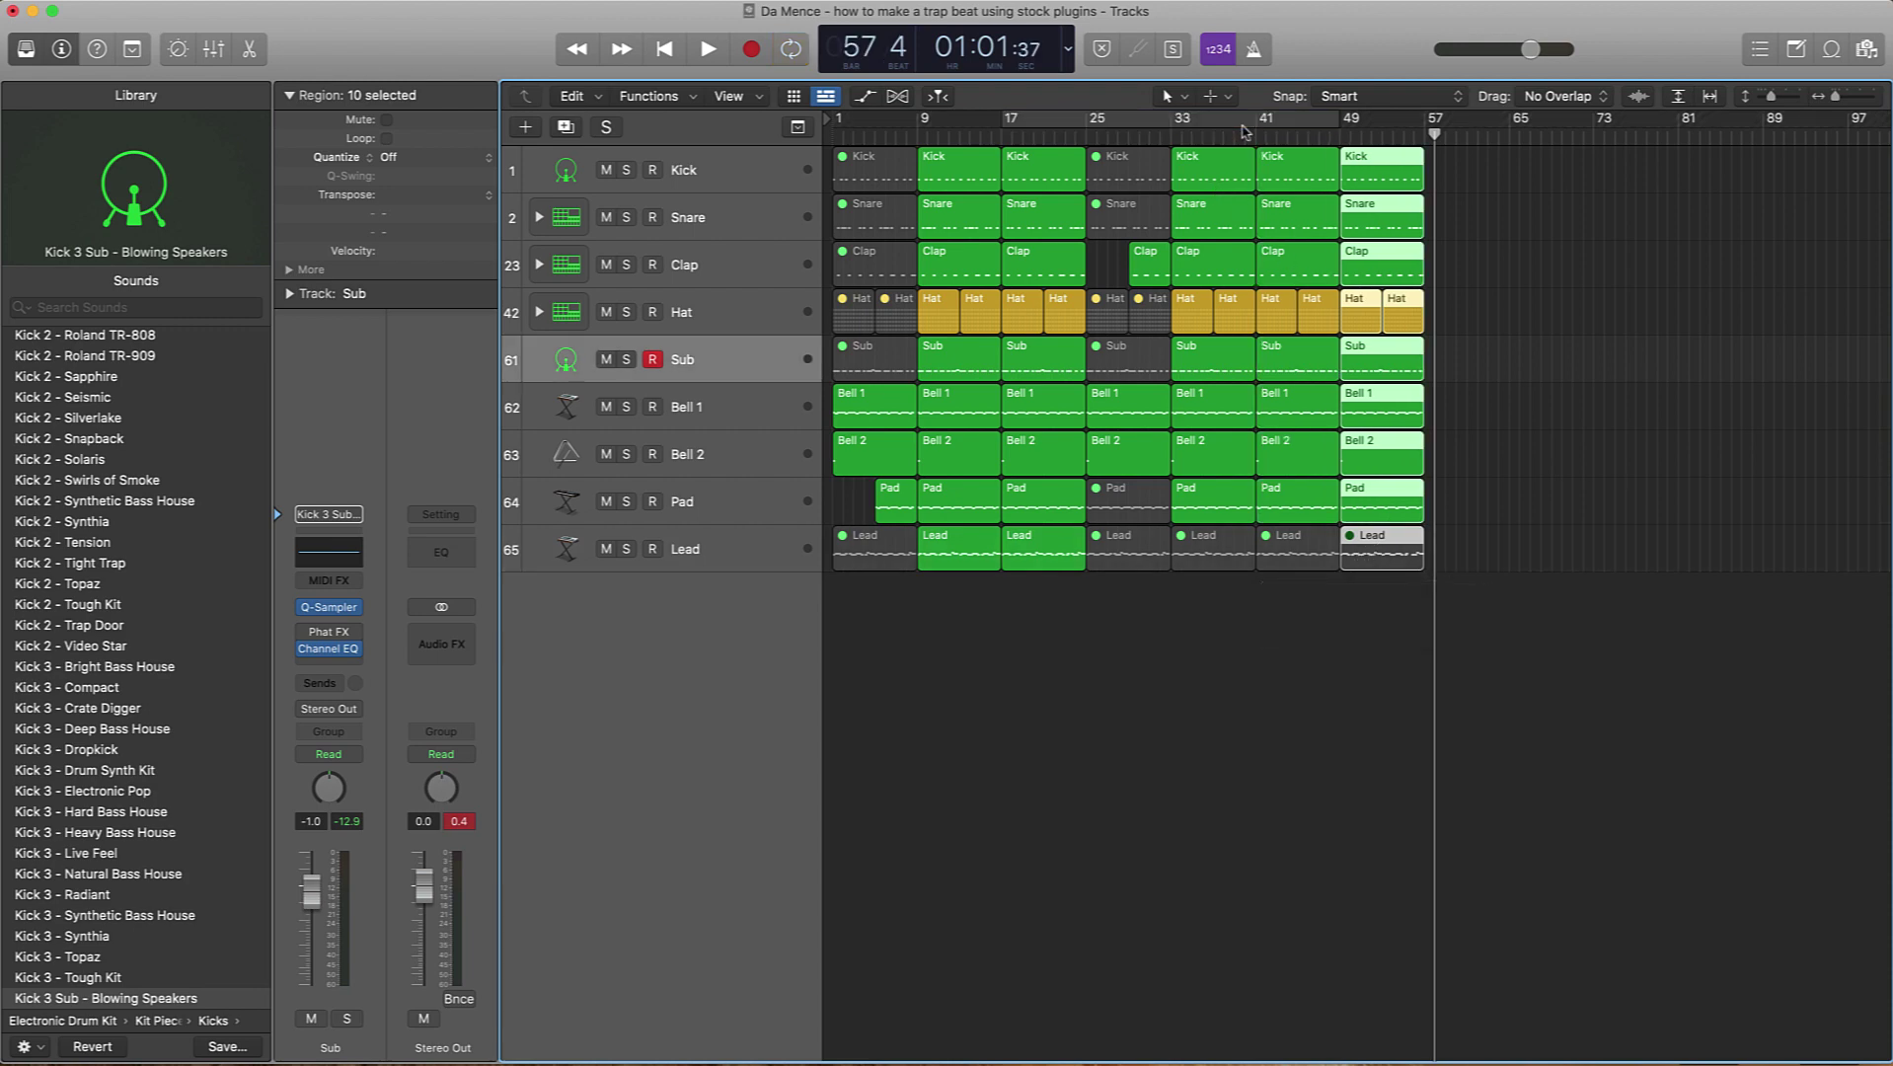
drag(1162, 120, 1247, 116)
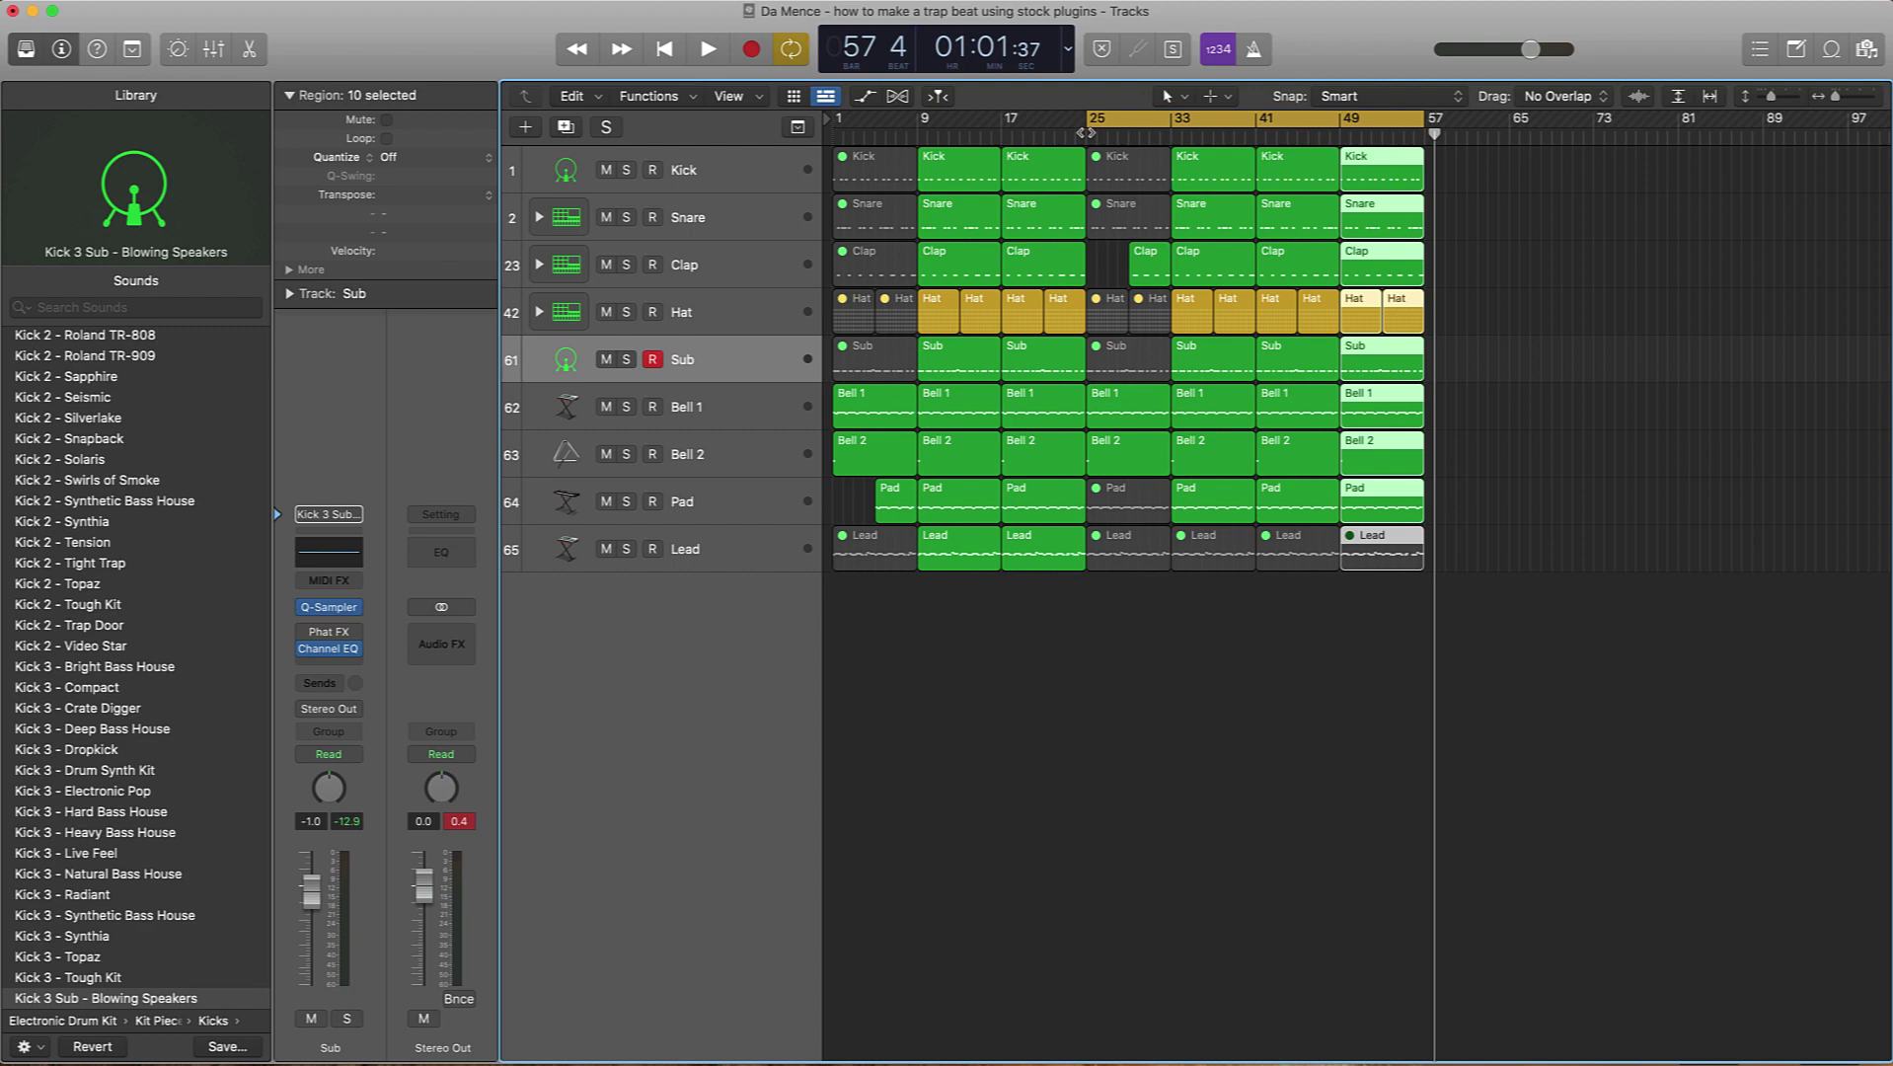
click(1066, 45)
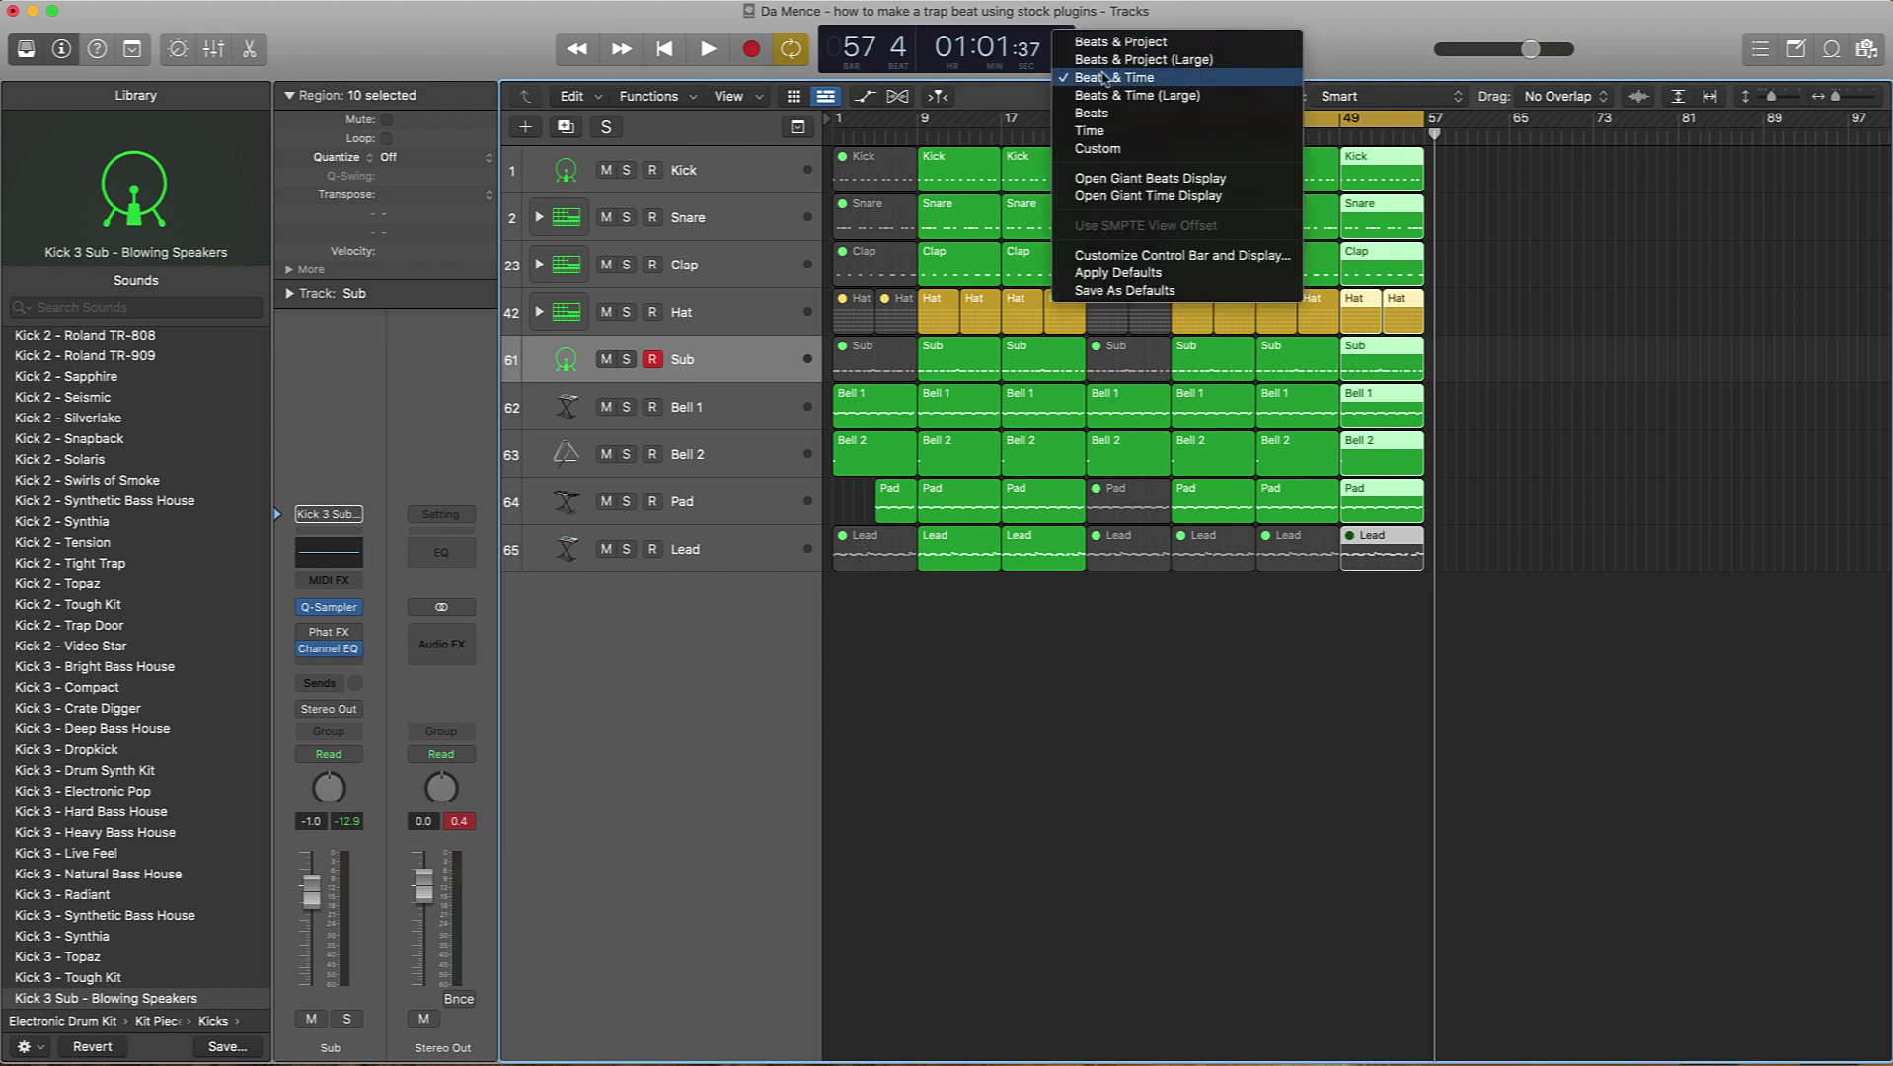
click(1107, 47)
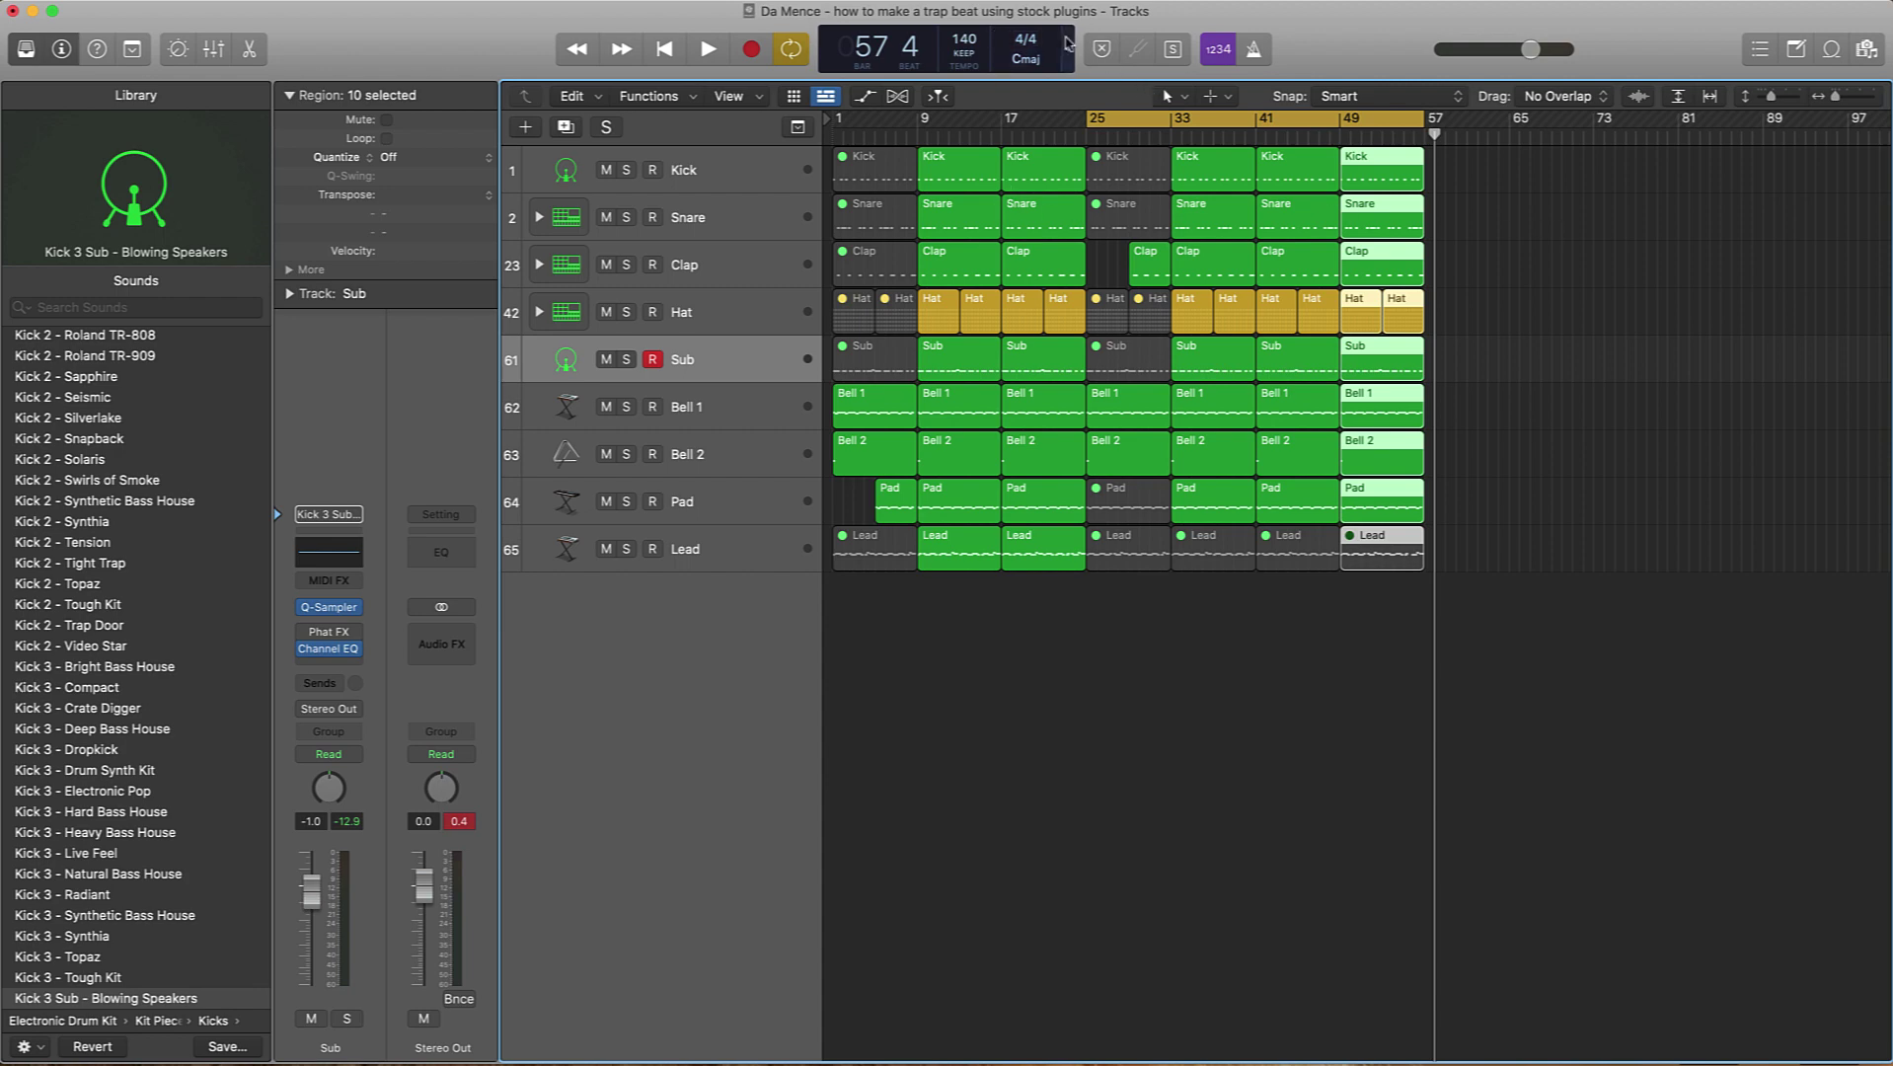
click(1467, 364)
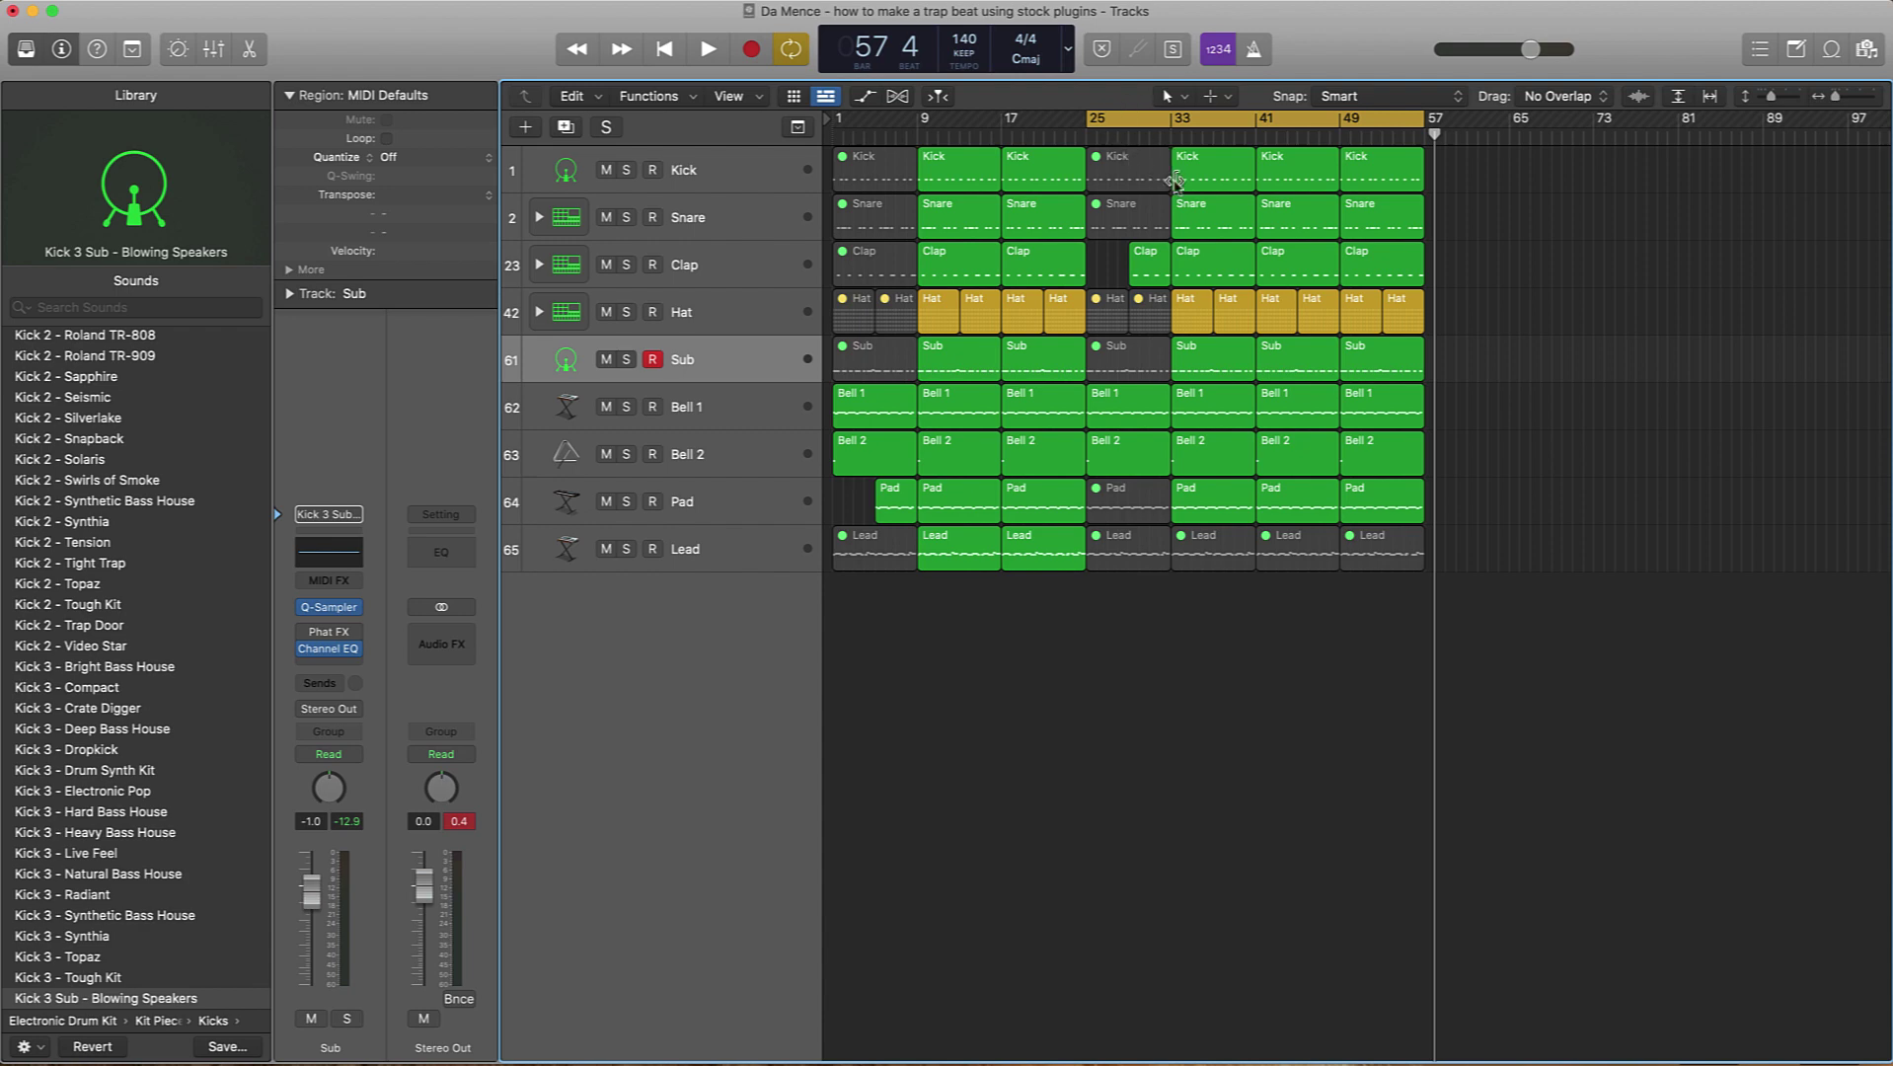
Step: Play from bar 25 briefly and extend the start of the Clap region at bar 29 back to bar 25
key(space)
key(super+Left)
key(super+Right)
key(space)
key(super+Left)
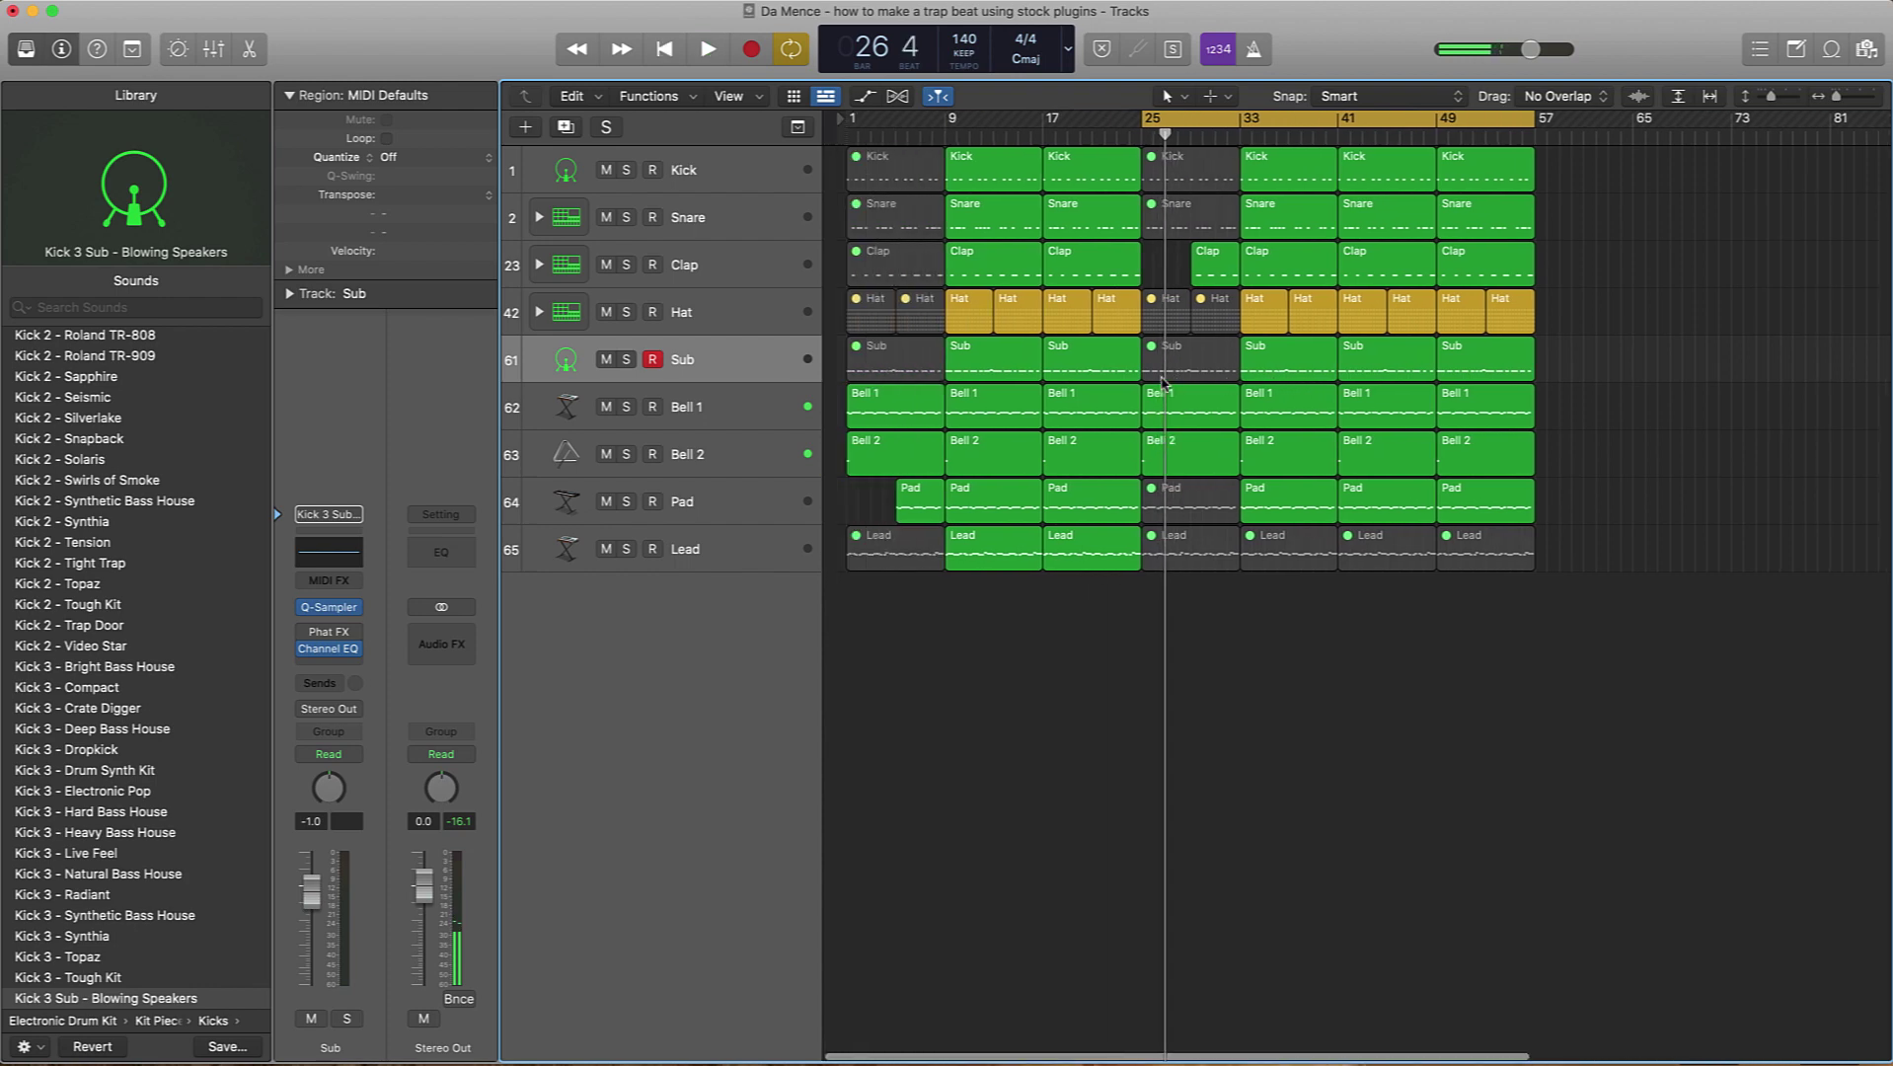
drag(1183, 274, 1129, 274)
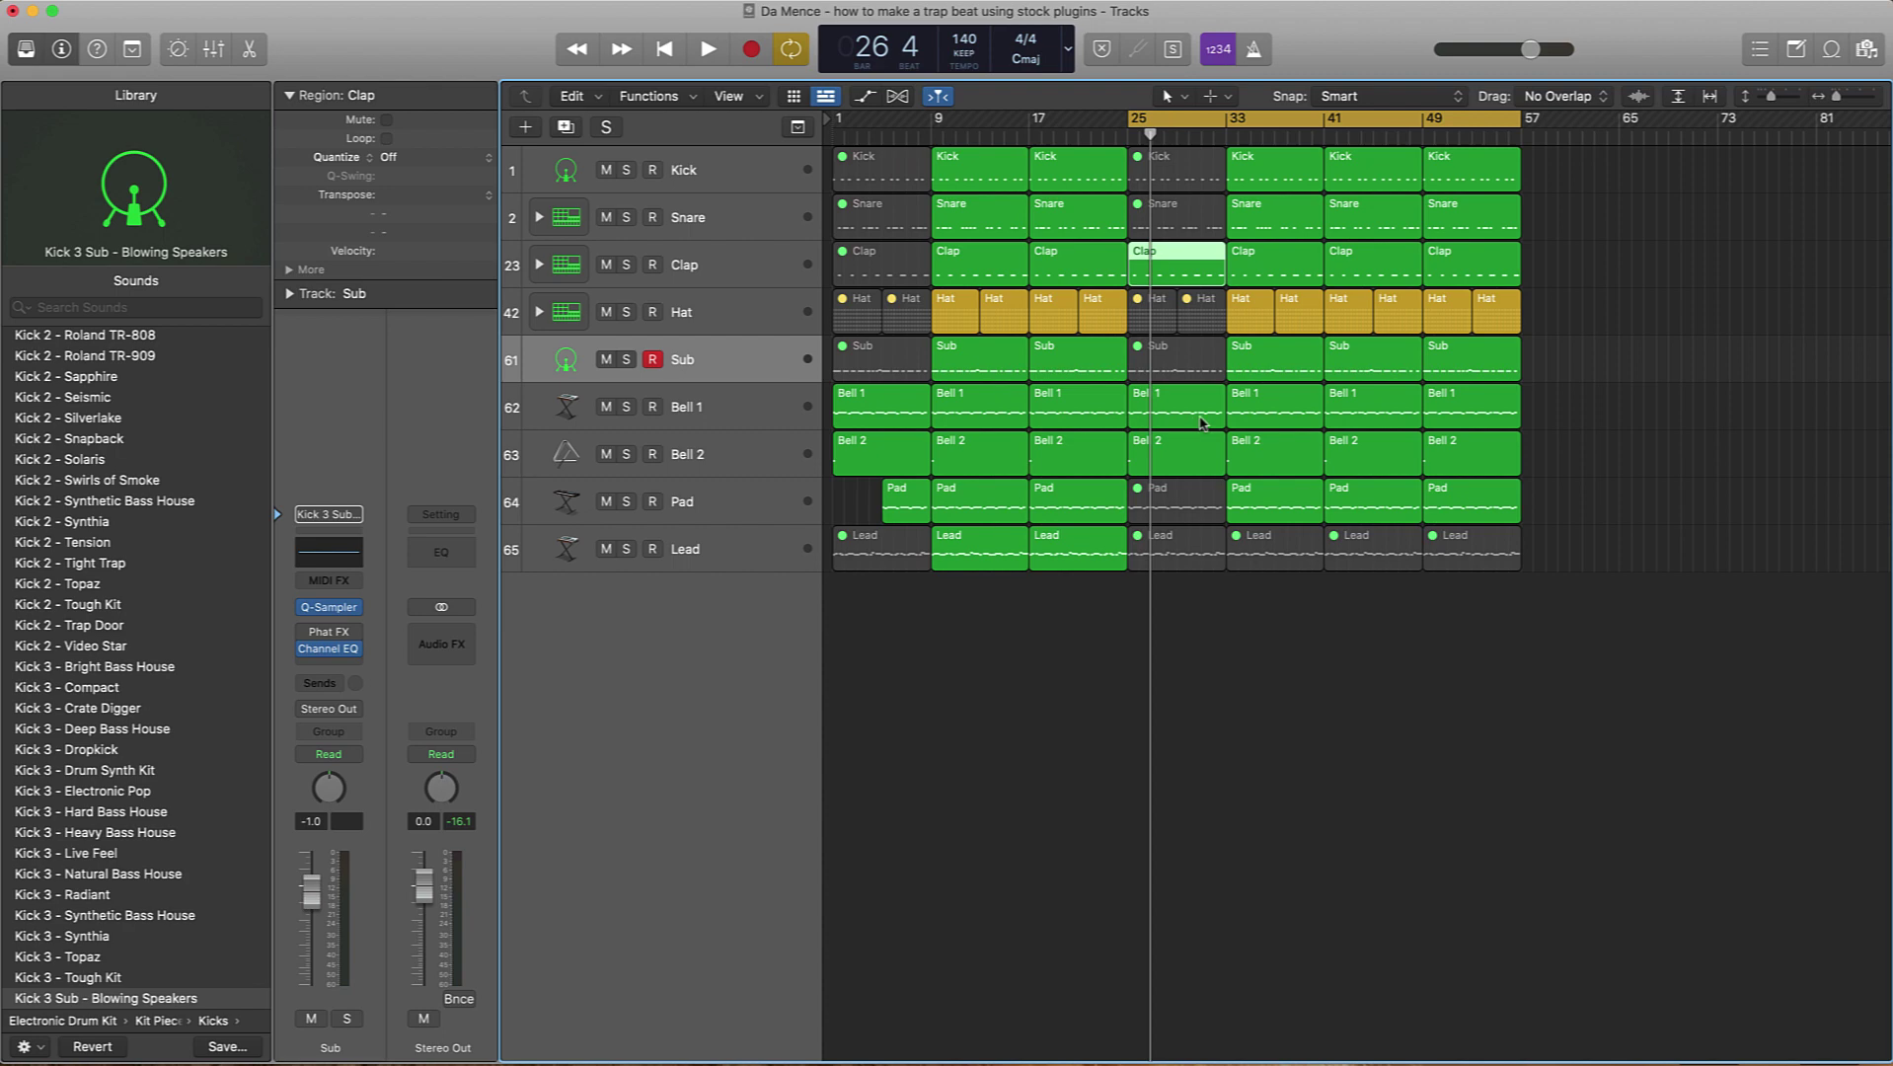
Step: Resume playback and mute the Kick and Snare regions at bar 33
key(space)
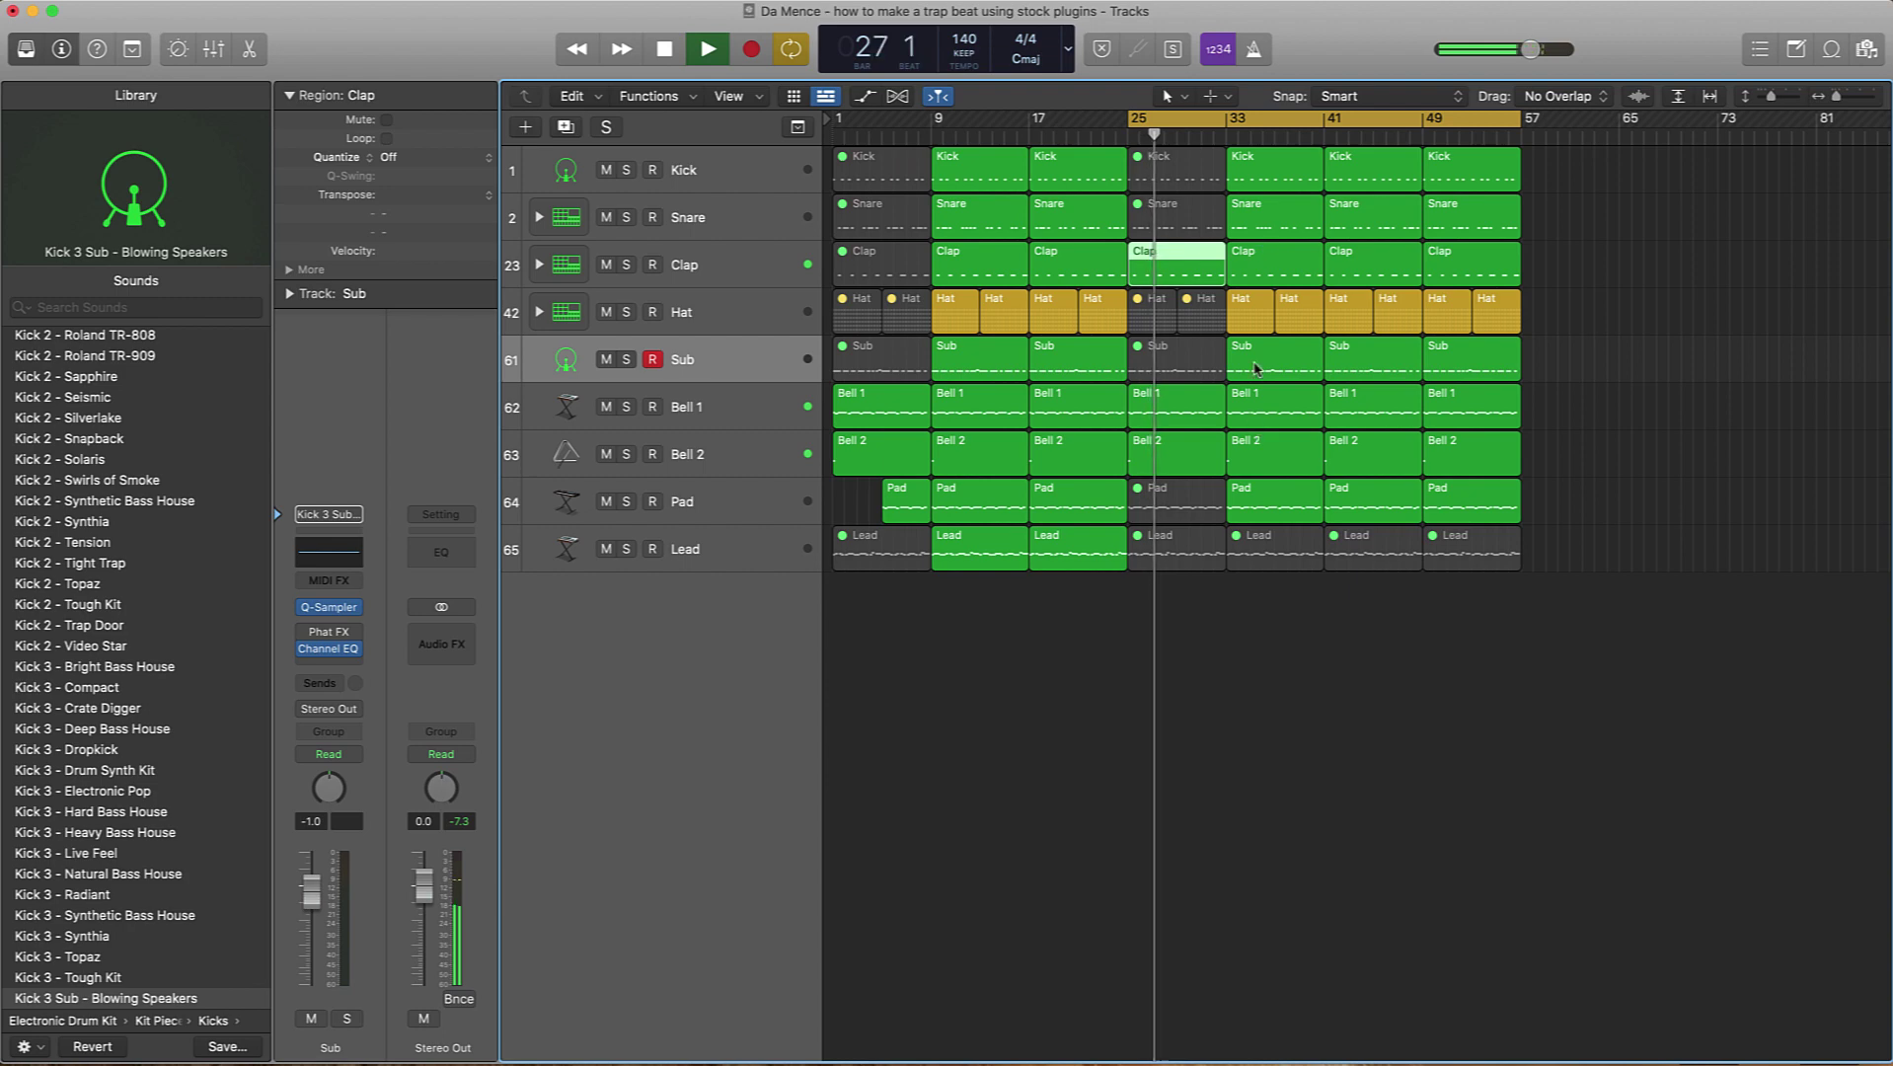
click(1262, 232)
shift+click(1267, 184)
key(ctrl+m)
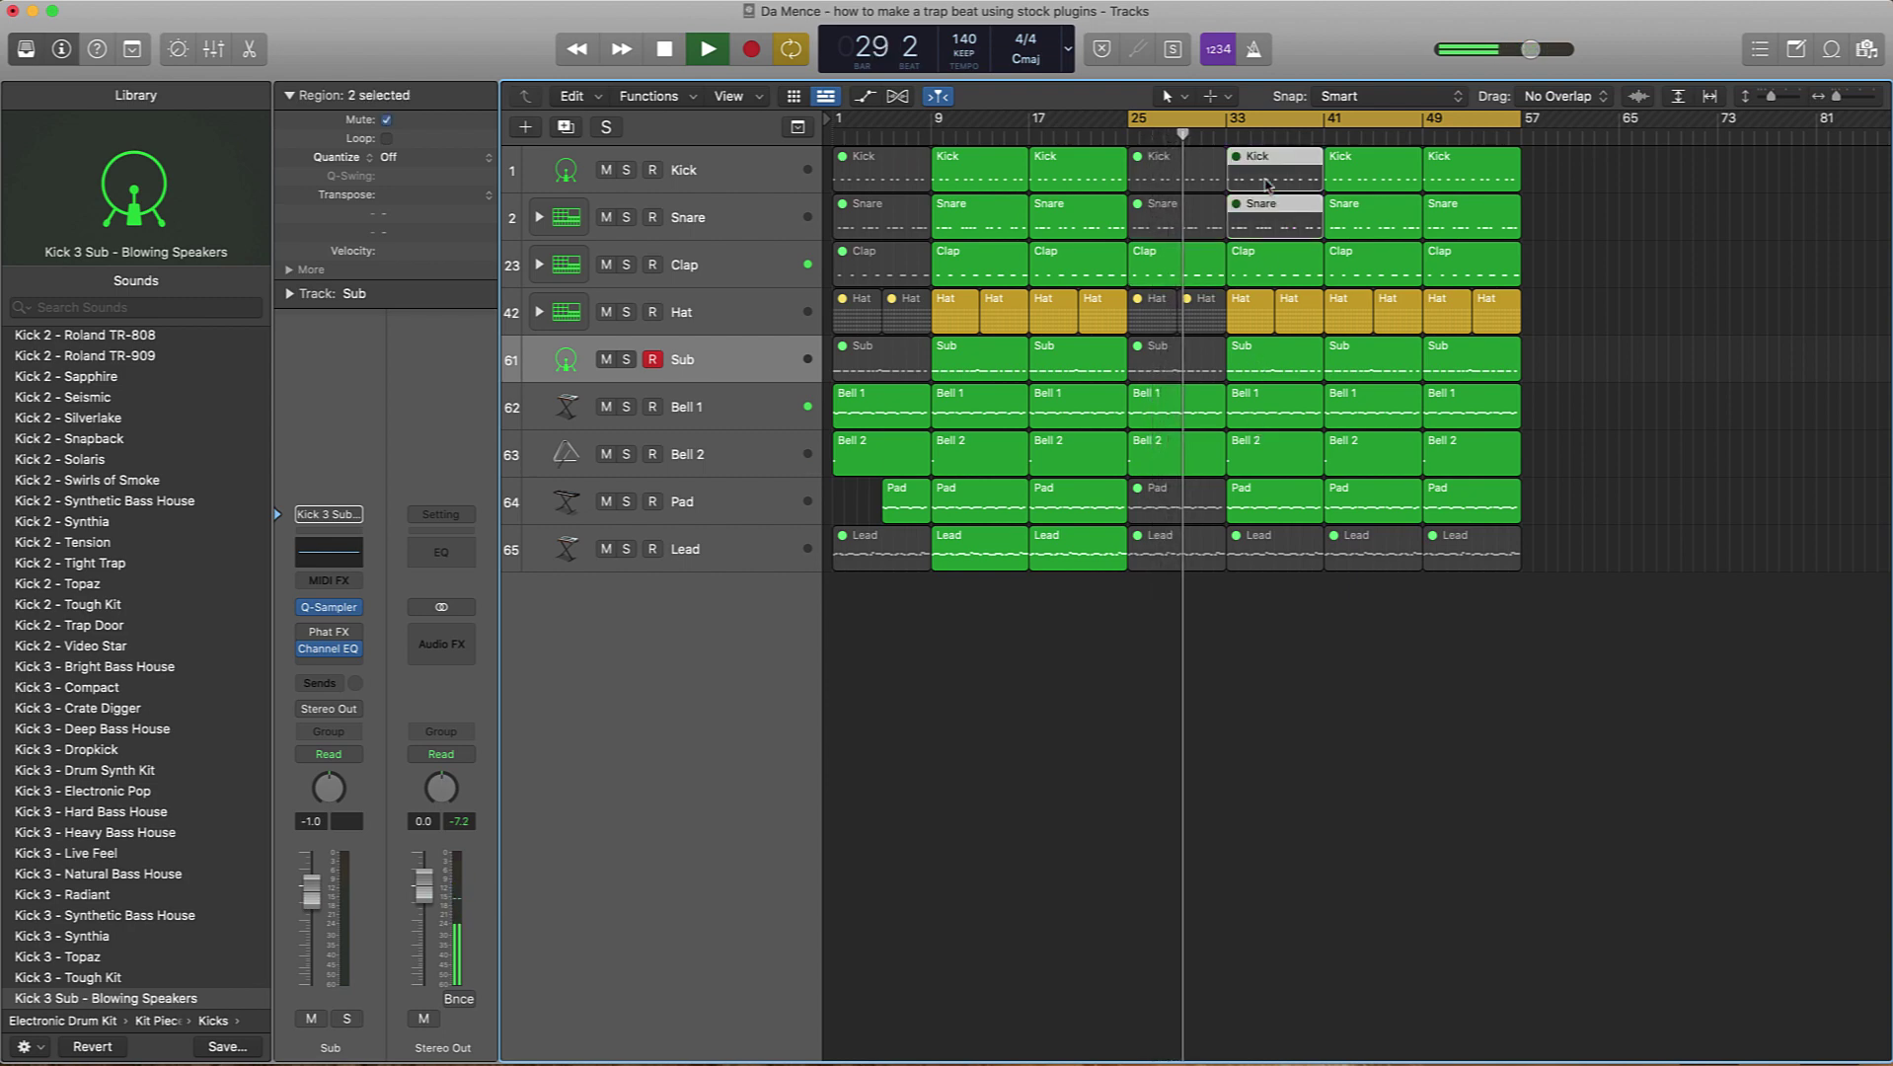
Step: Mute the Pad regions at bars 33 and 41, and stop playback
click(1268, 515)
key(ctrl+m)
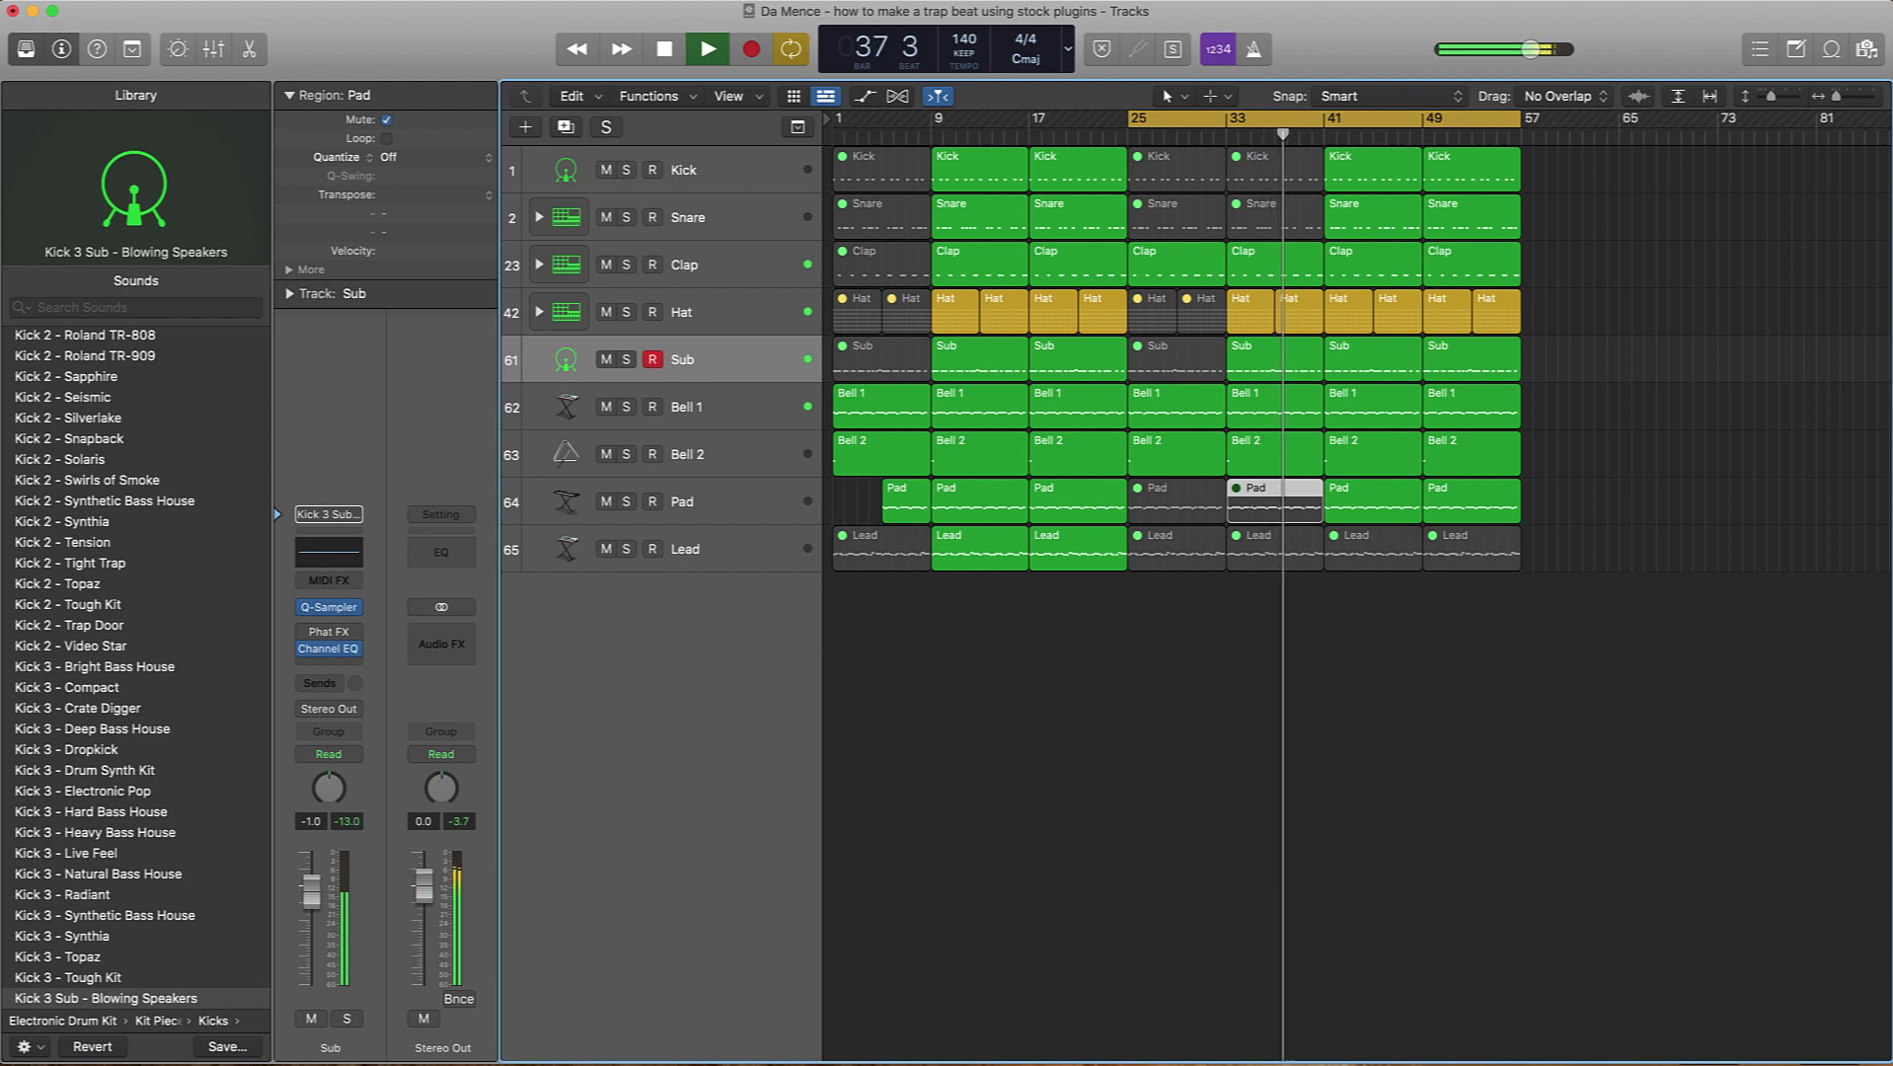
click(1353, 507)
key(ctrl+m)
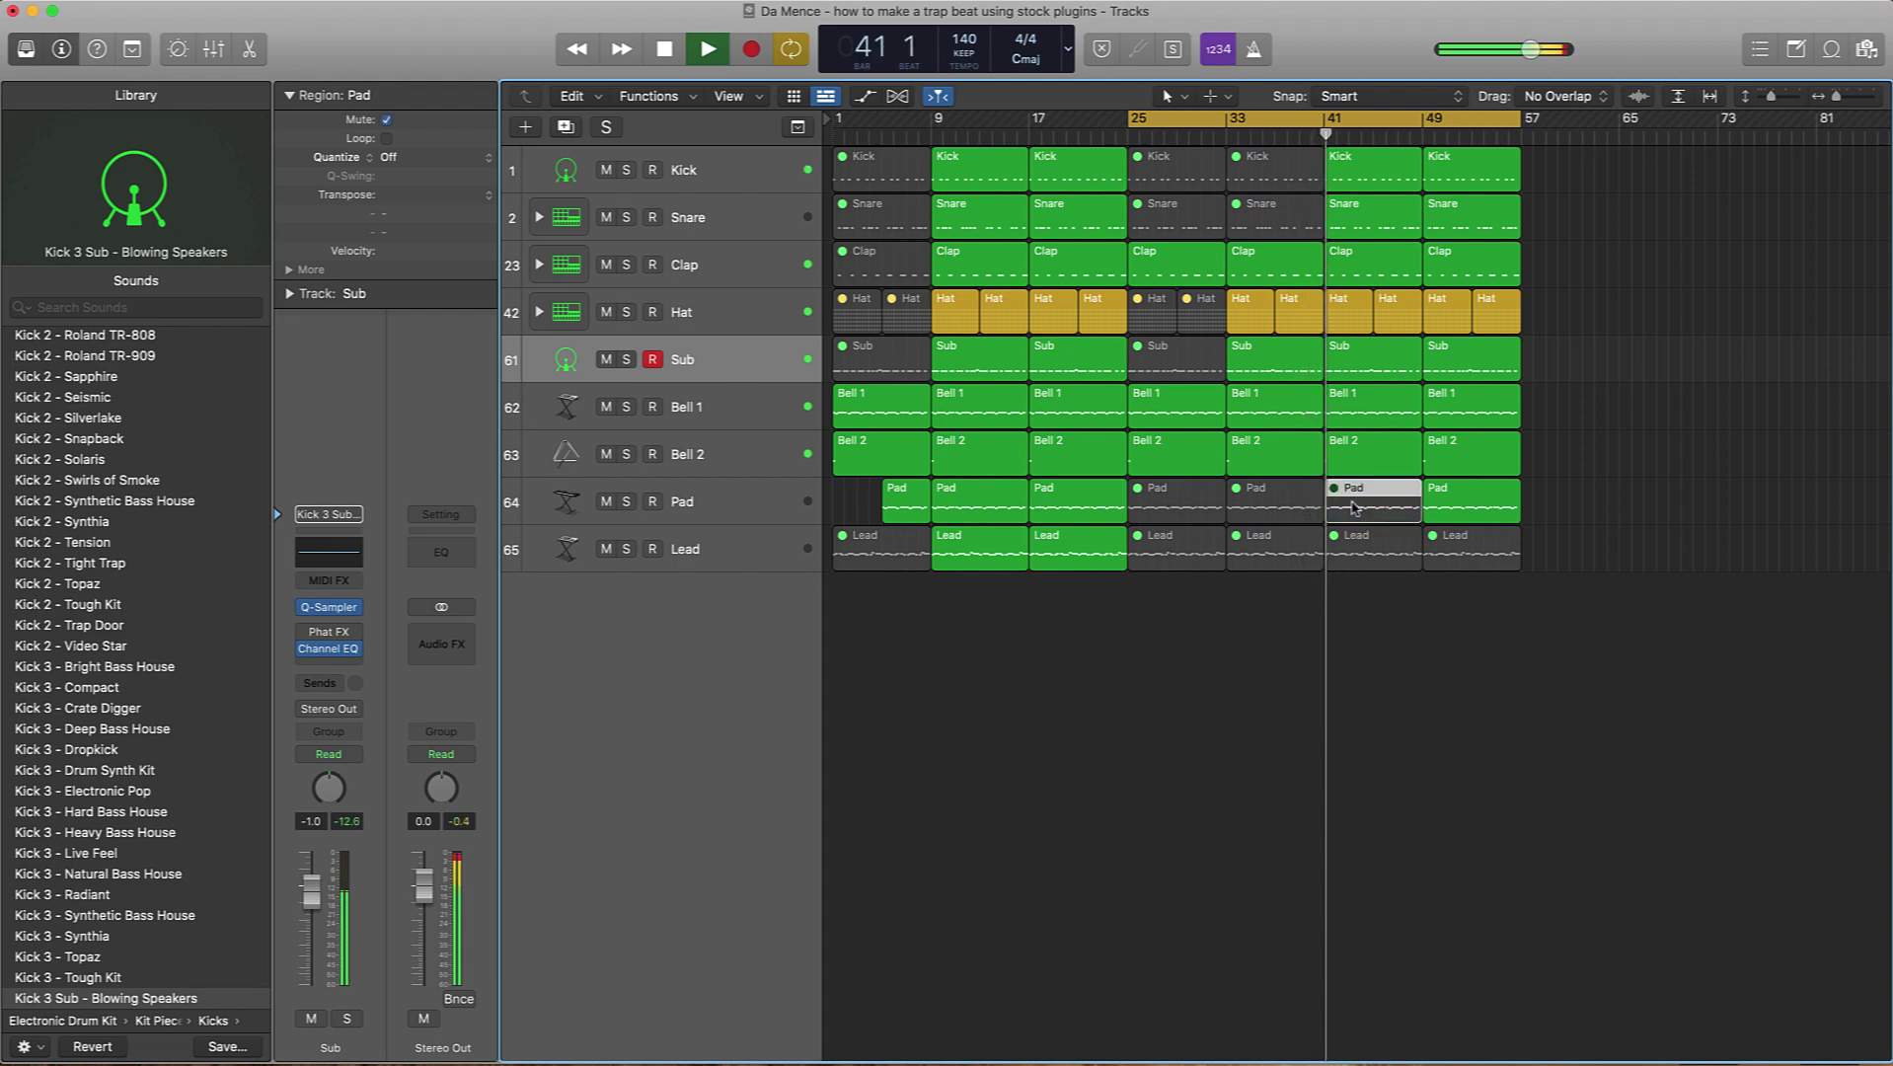
key(space)
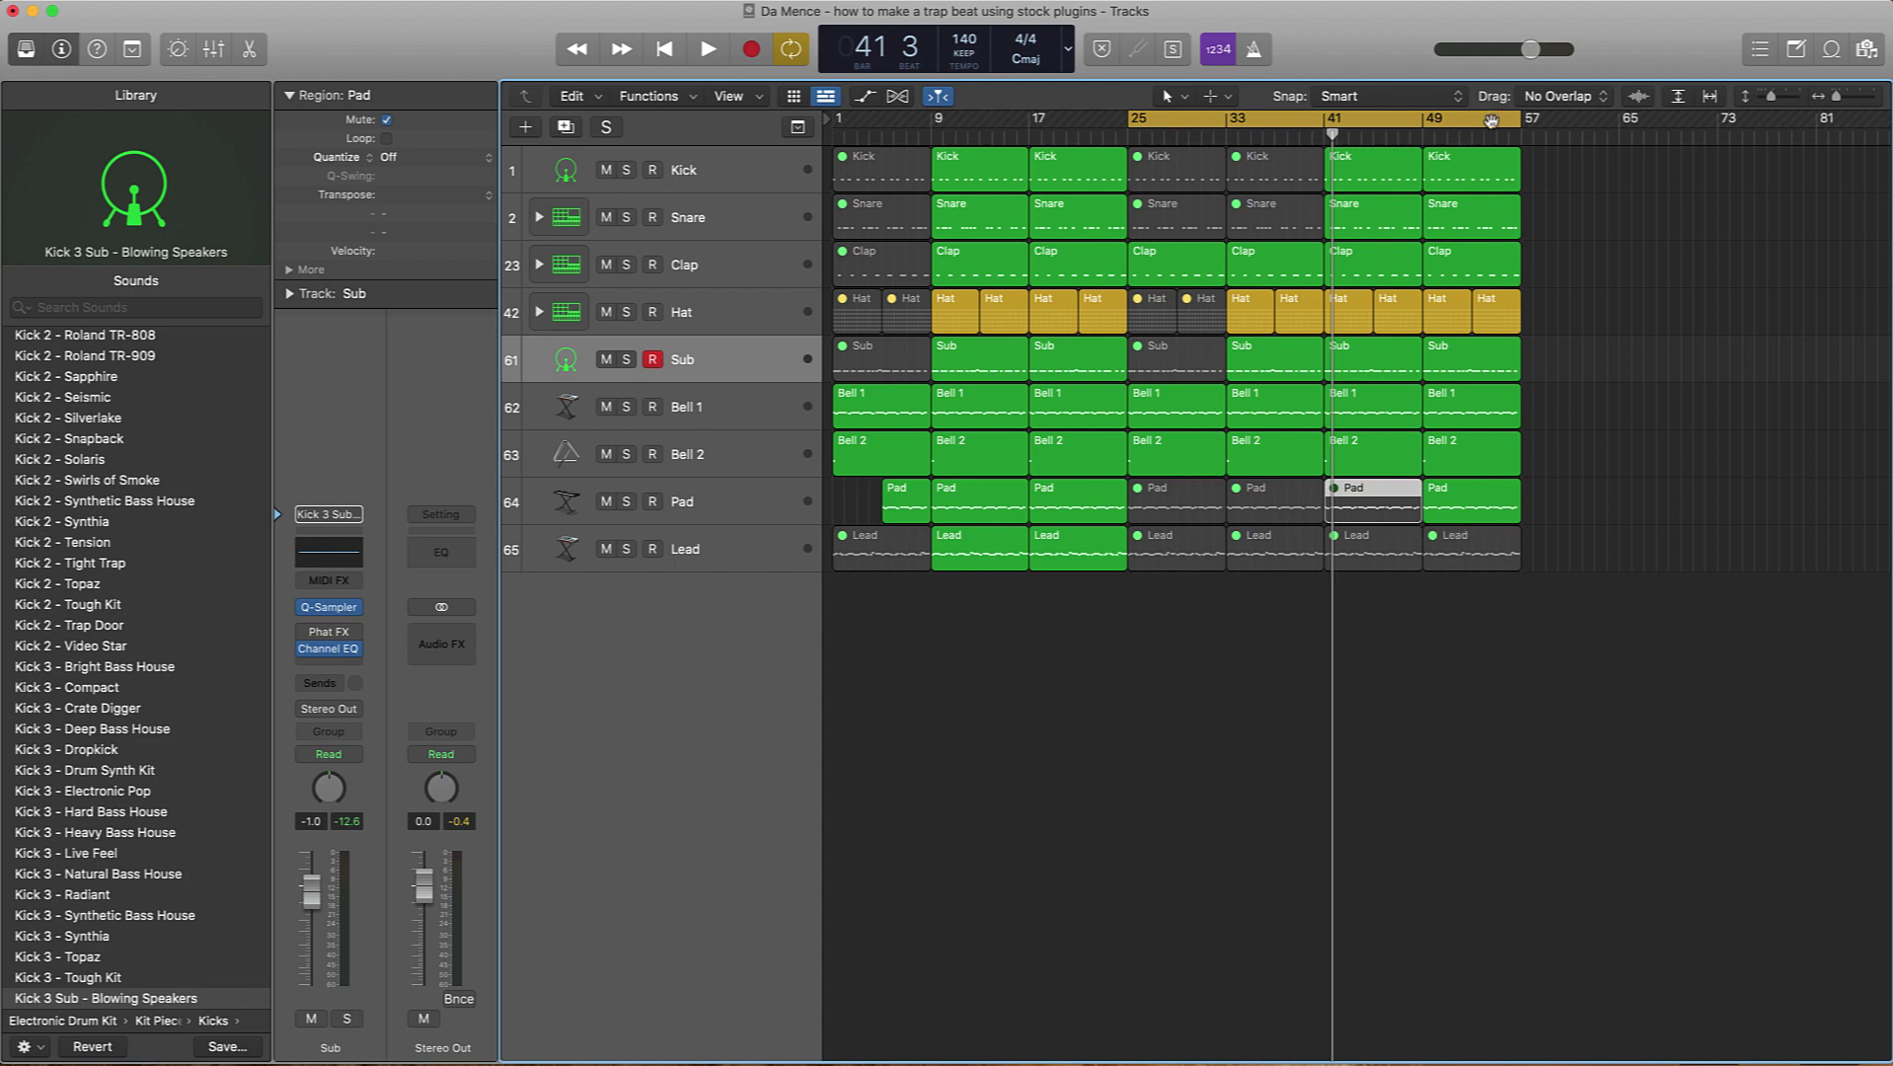
Step: Trim the ends of the last Kick, Snare, Clap and Hat regions by about one bar, to about bar 56
drag(1537, 174, 1501, 326)
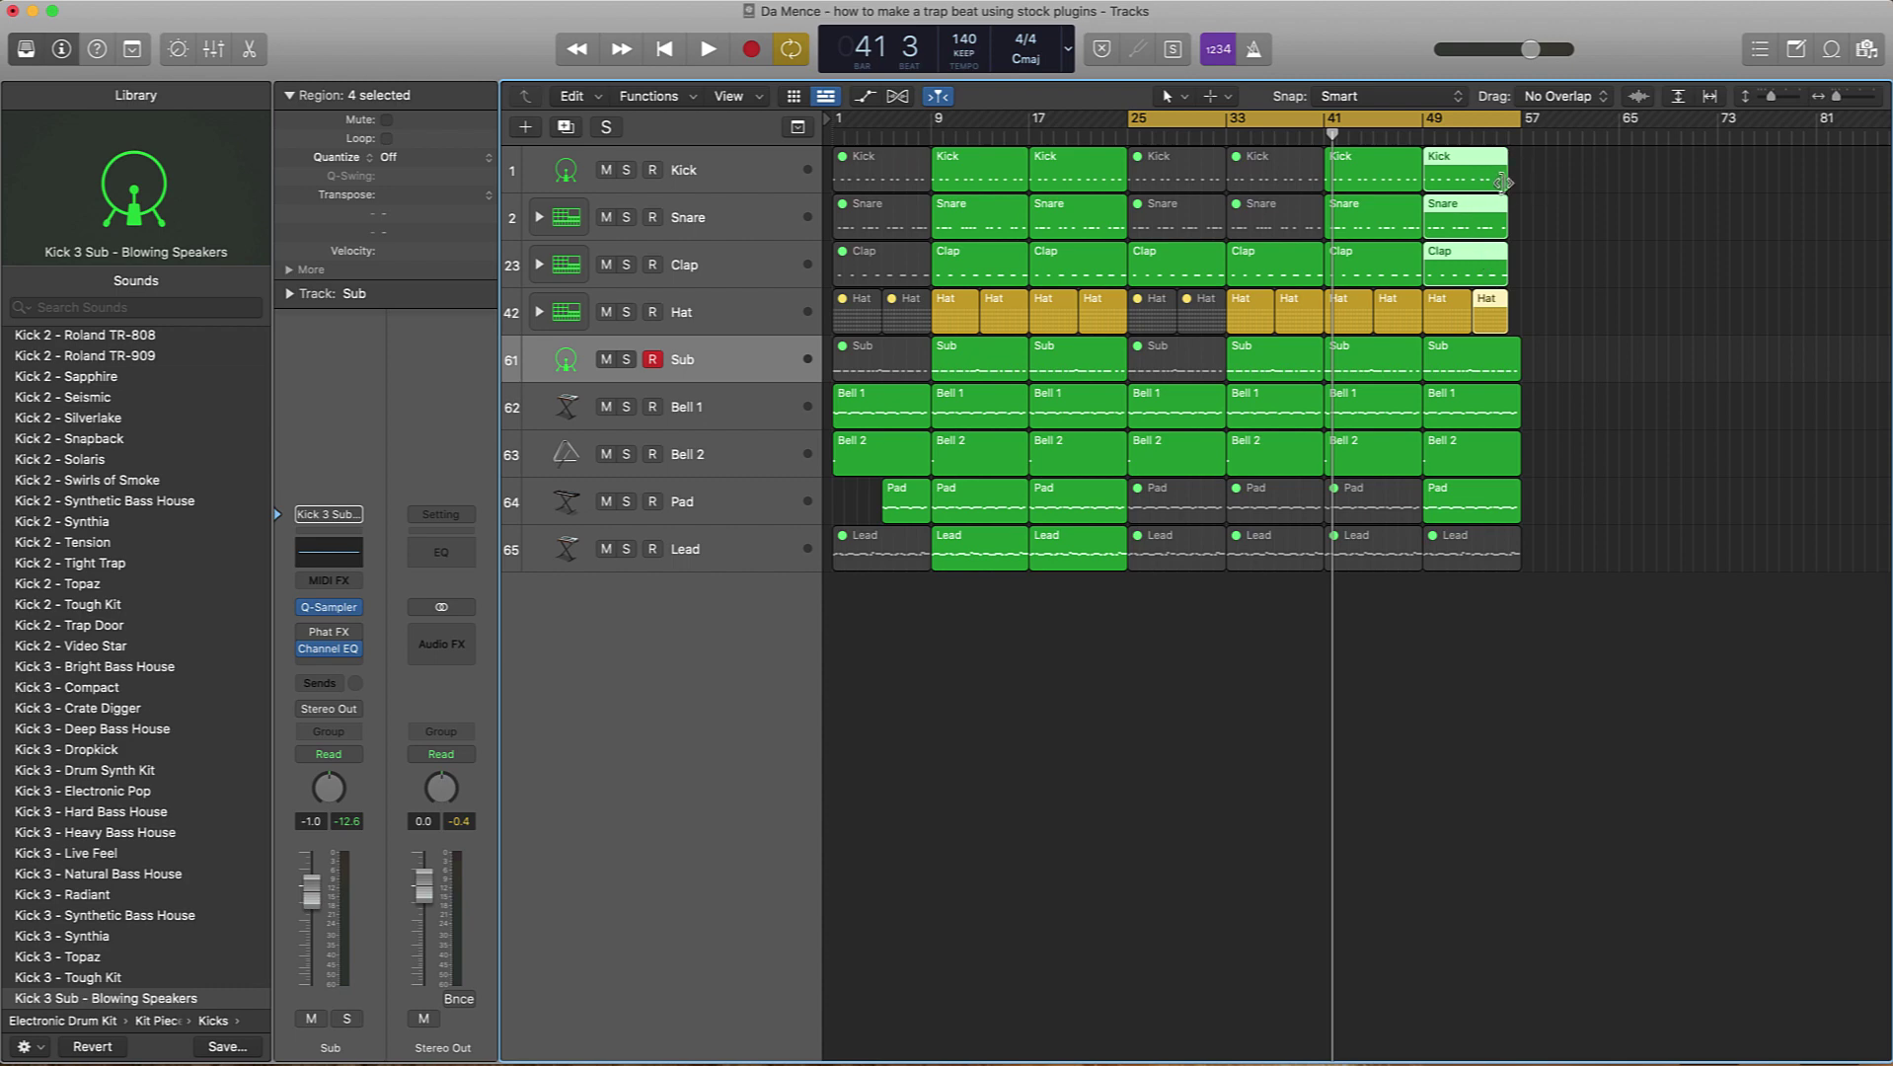
key(super+Right)
key(super+Down)
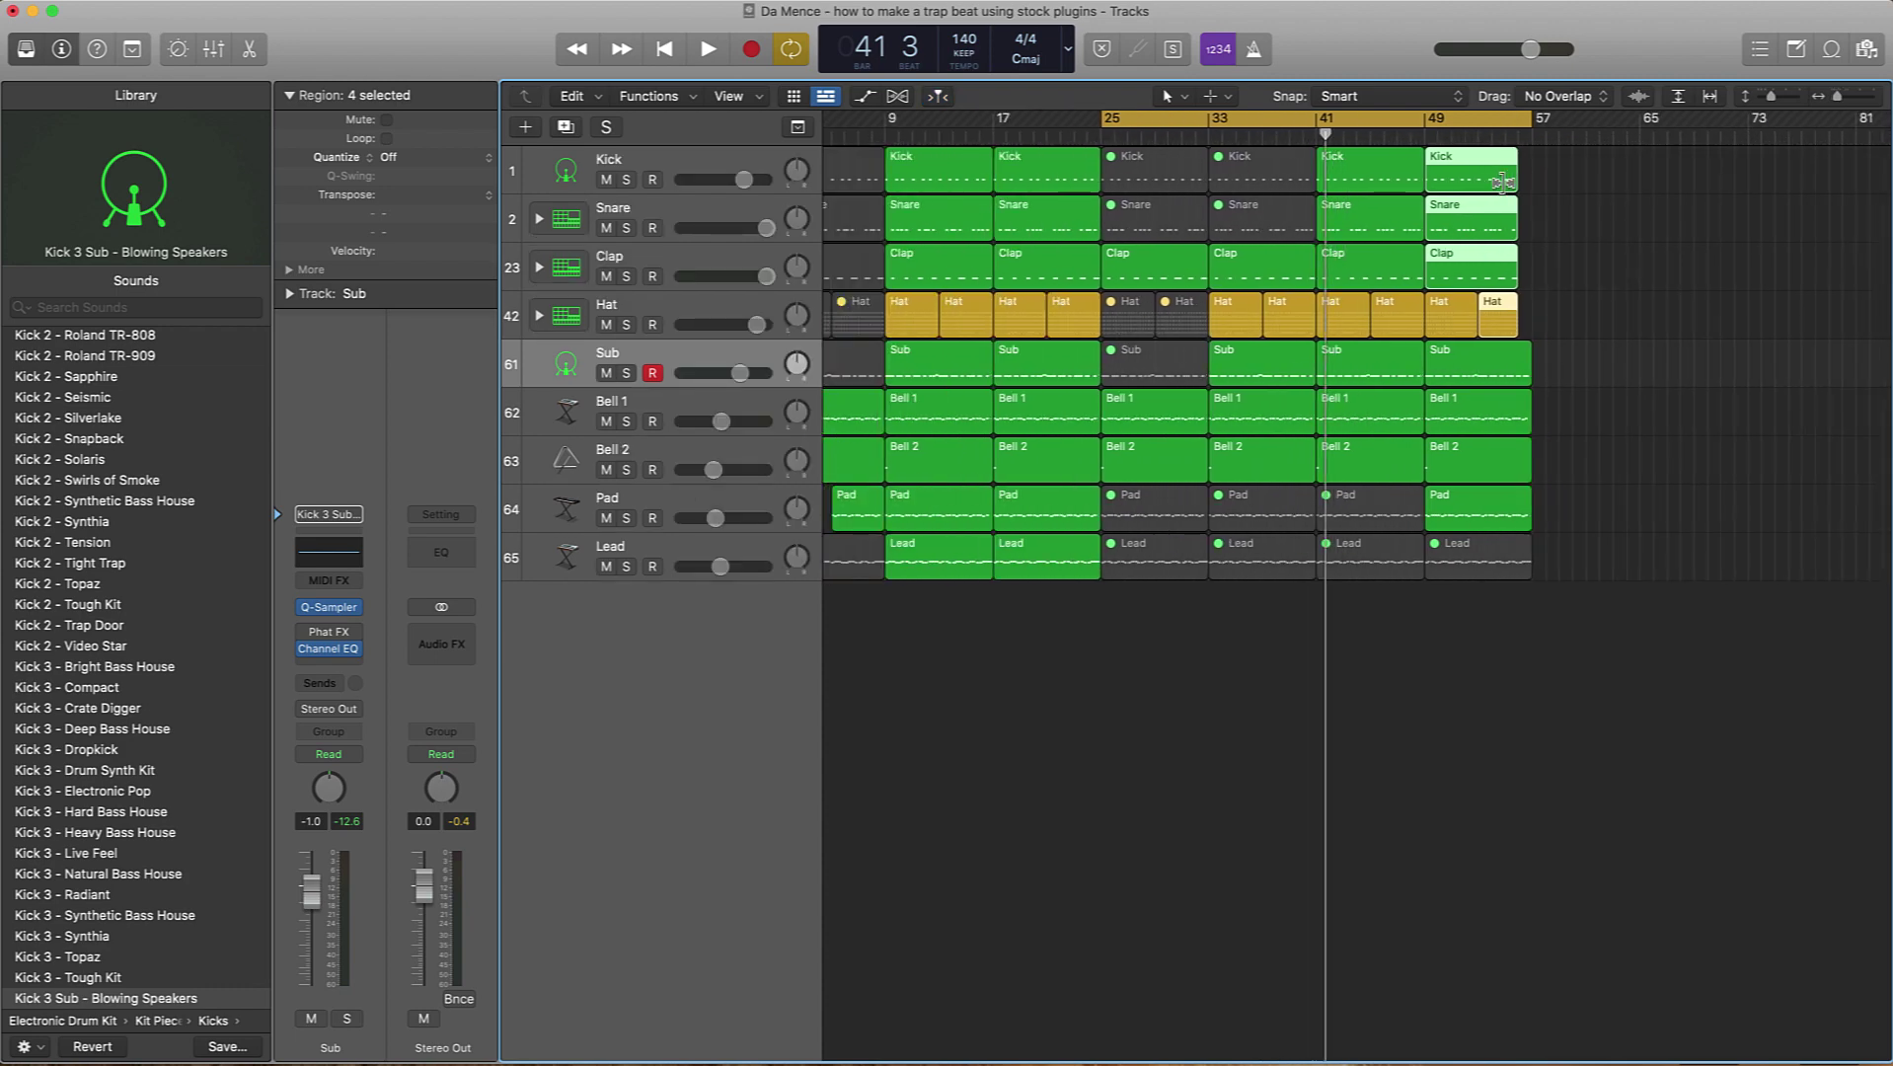
key(super+Left)
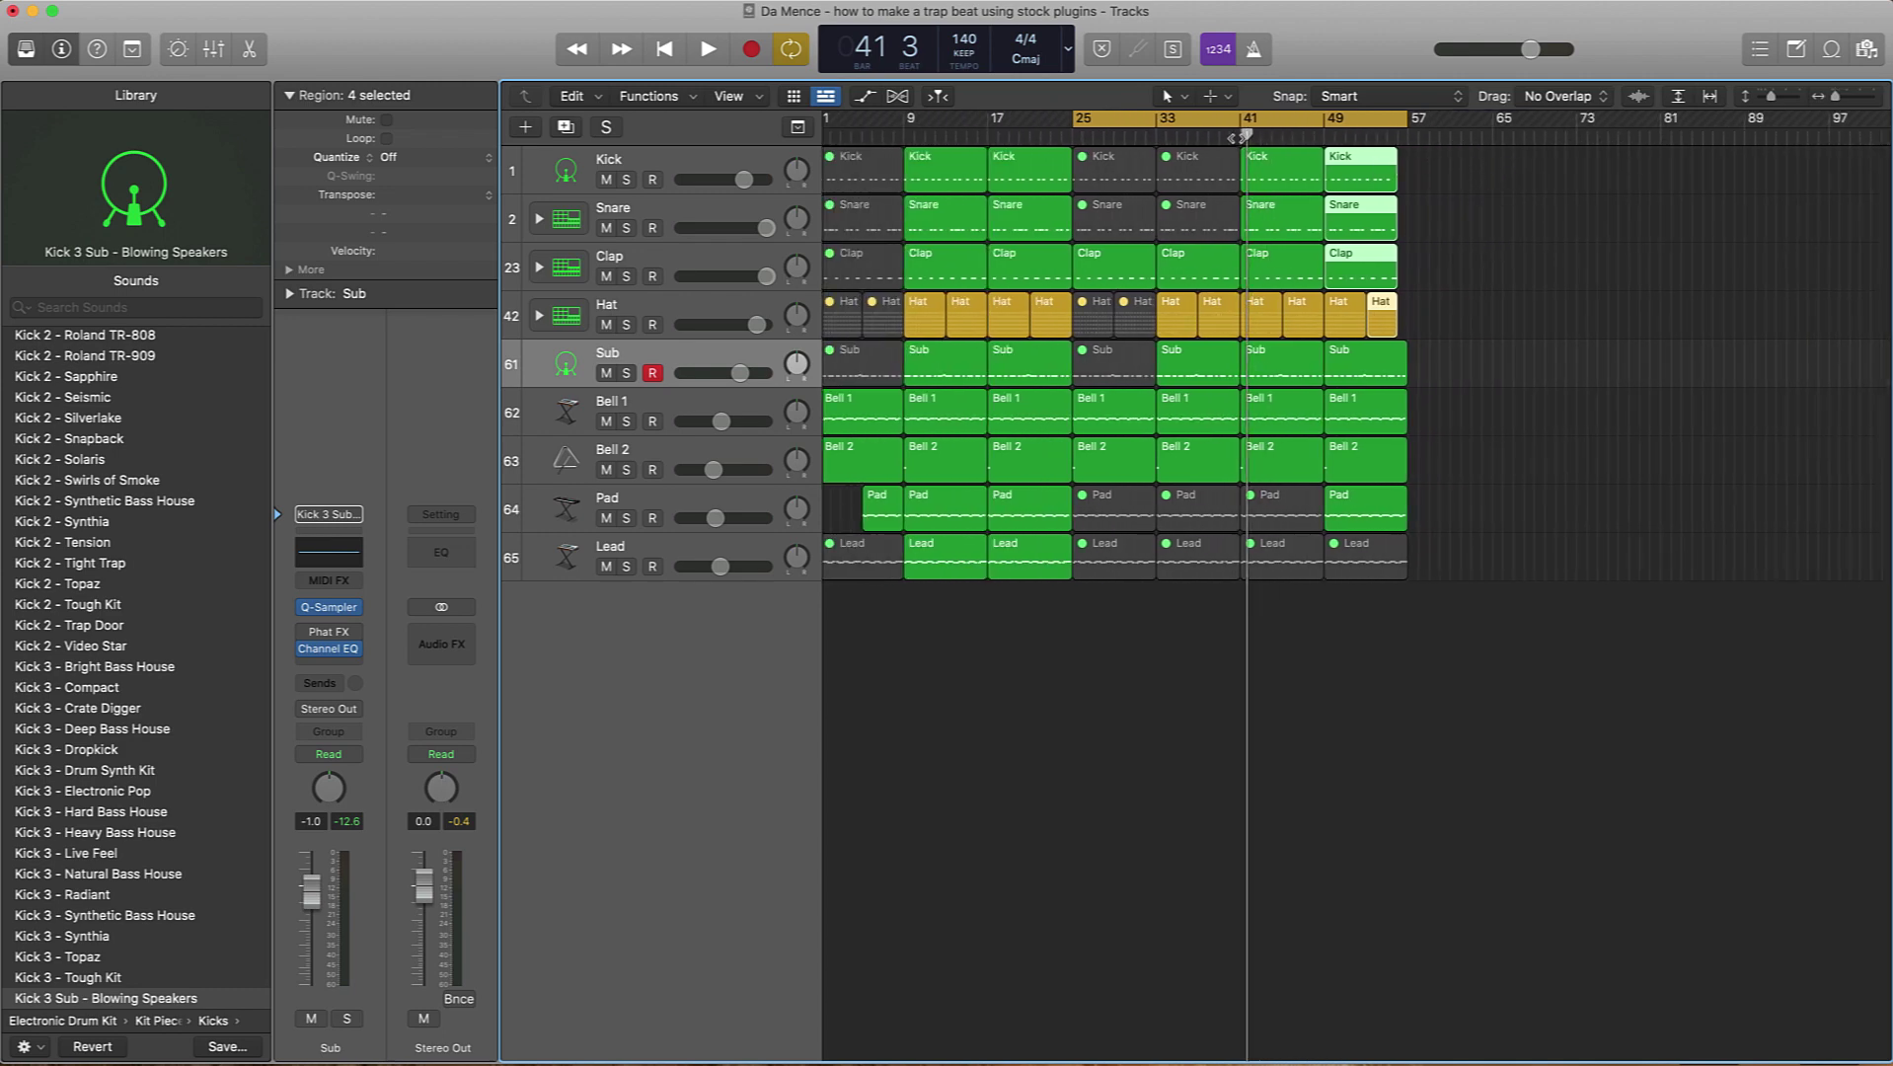
Step: Extend the cycle range's start to bar 9 and audition the arrangement with the Pad track muted and unmuted
key(space)
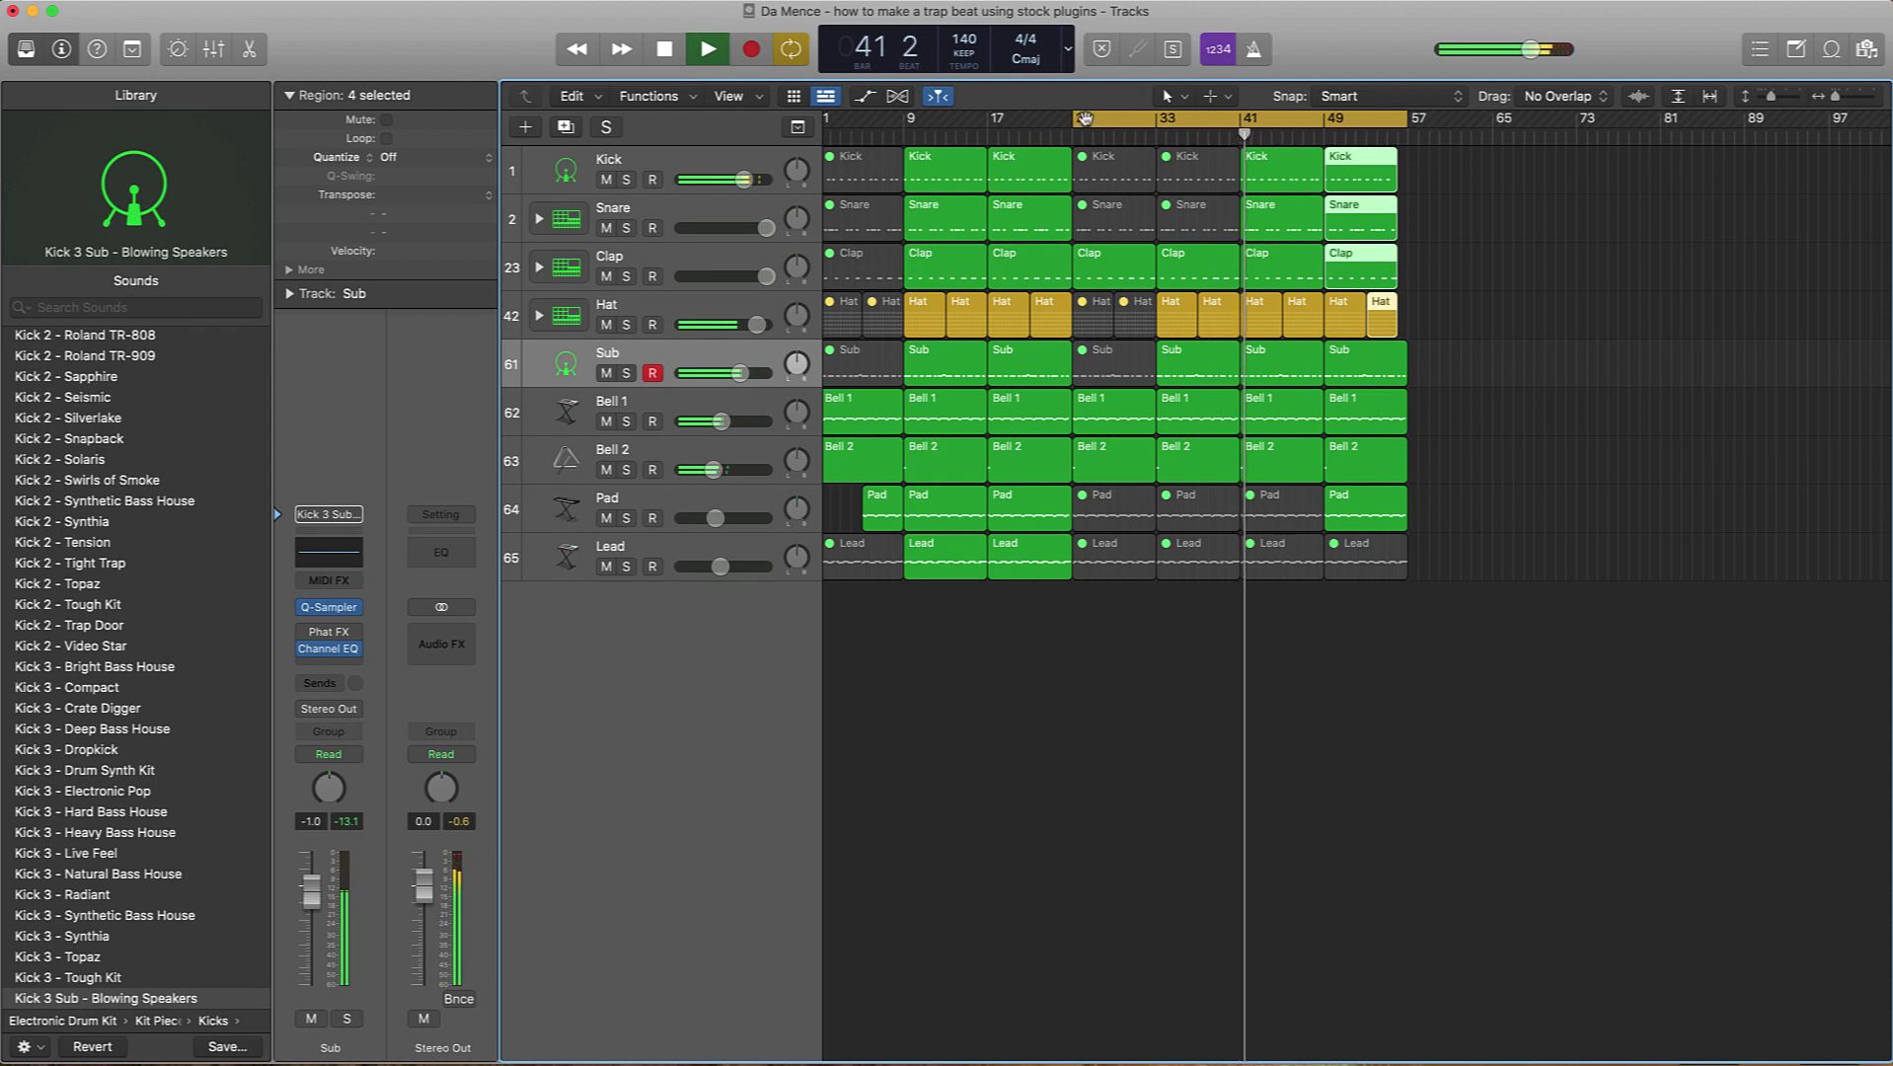
drag(1075, 120, 905, 121)
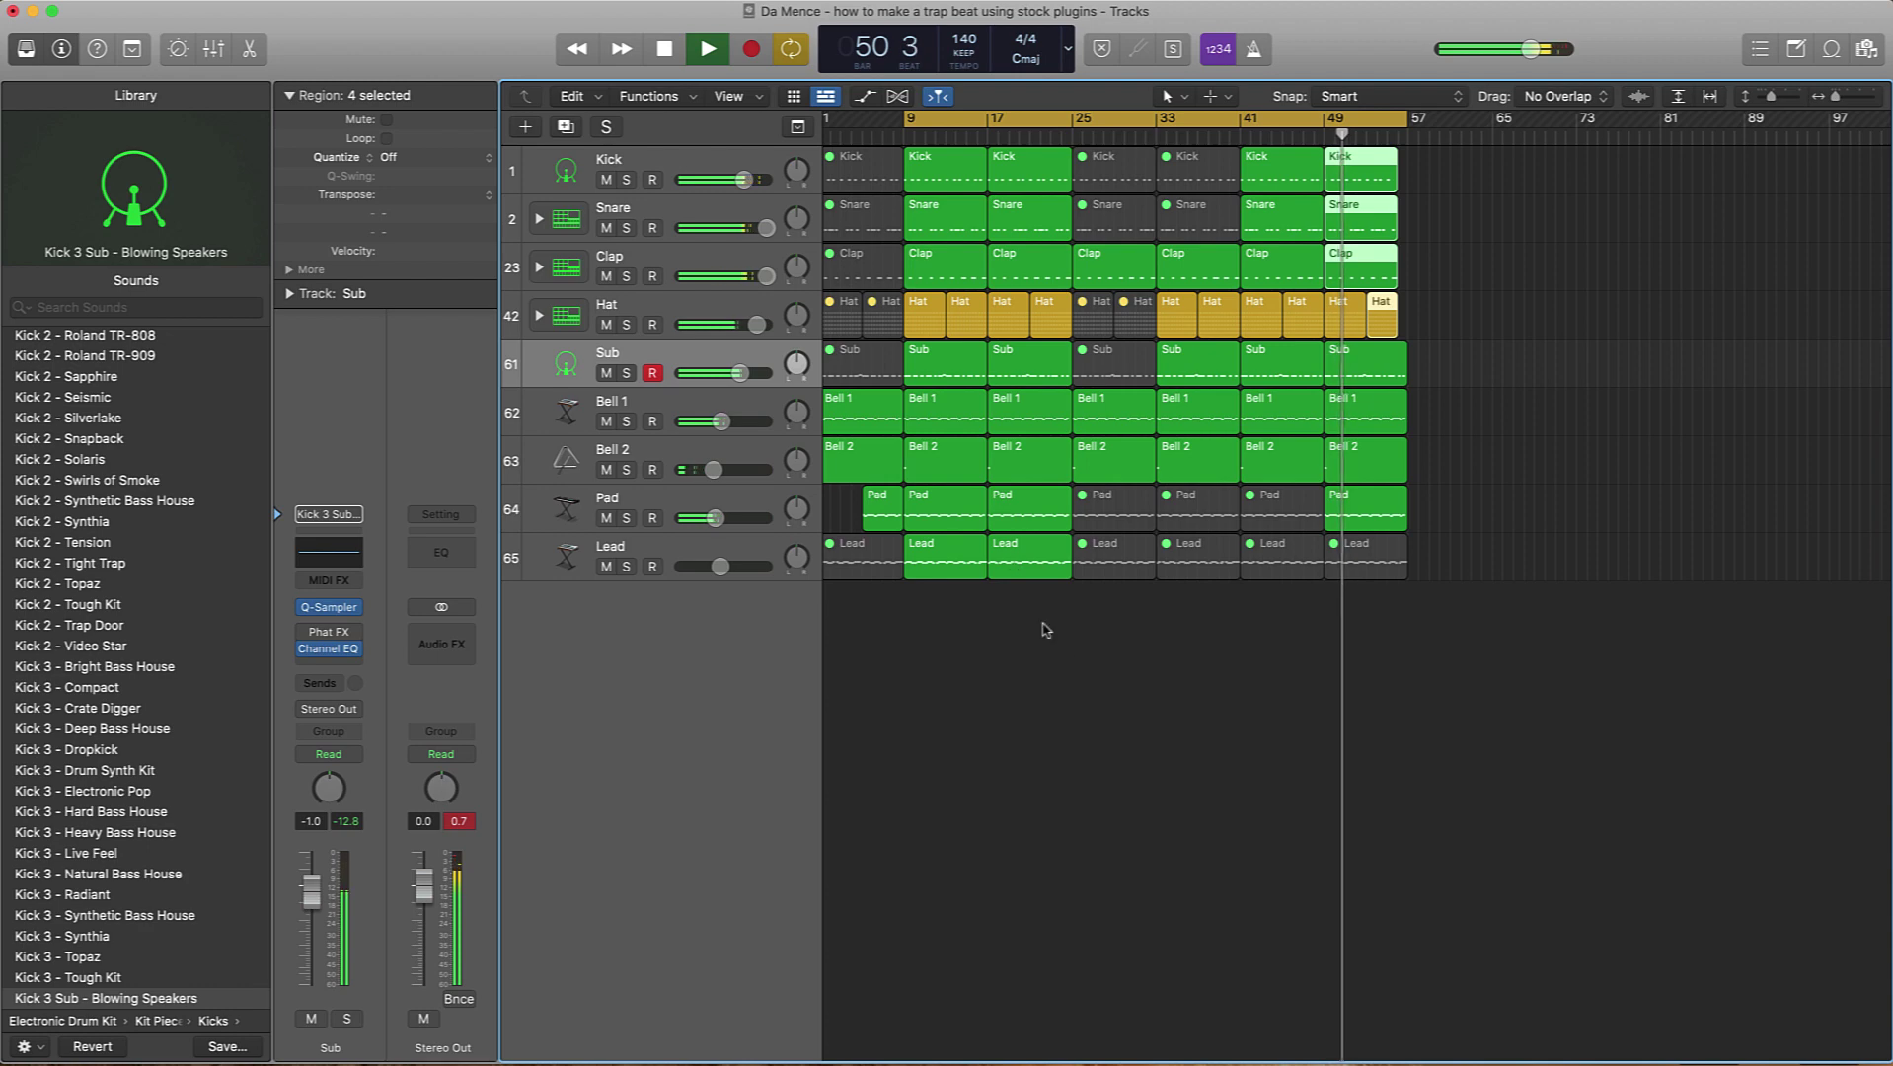
click(1140, 681)
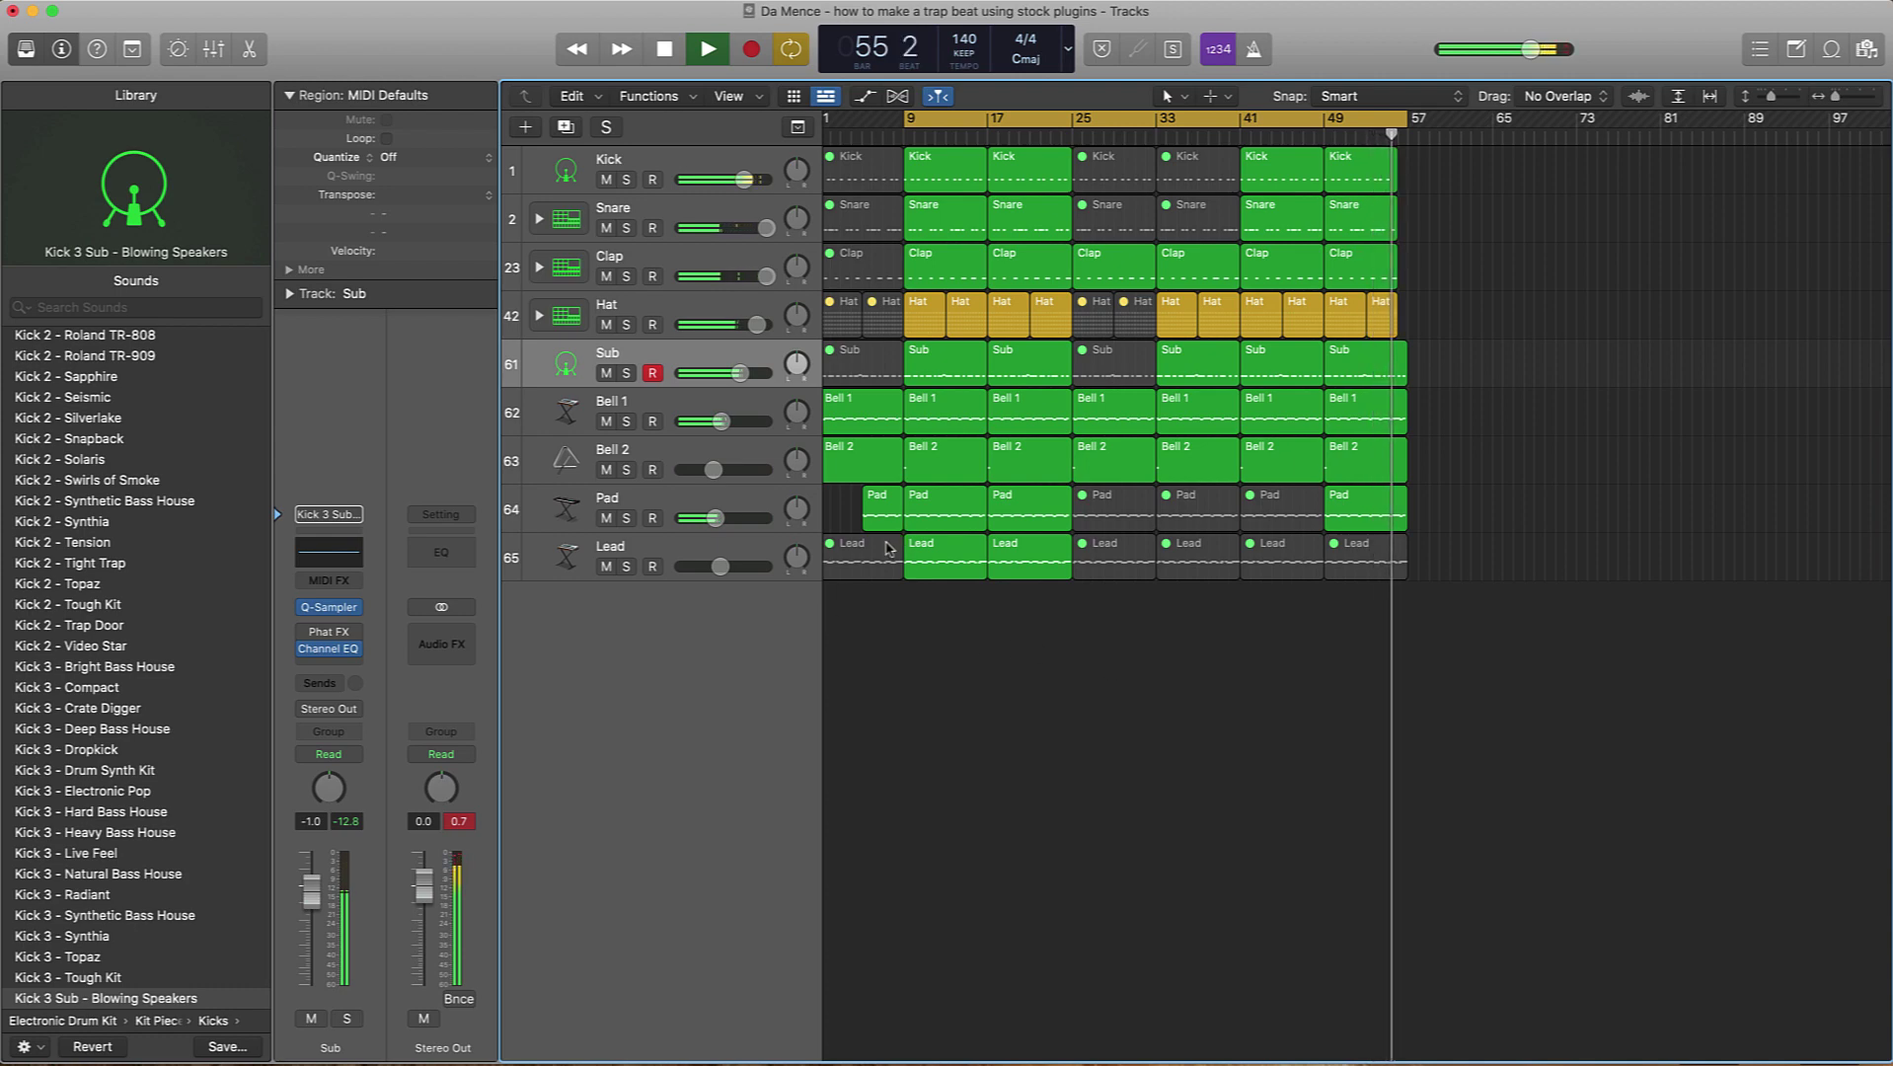
click(606, 519)
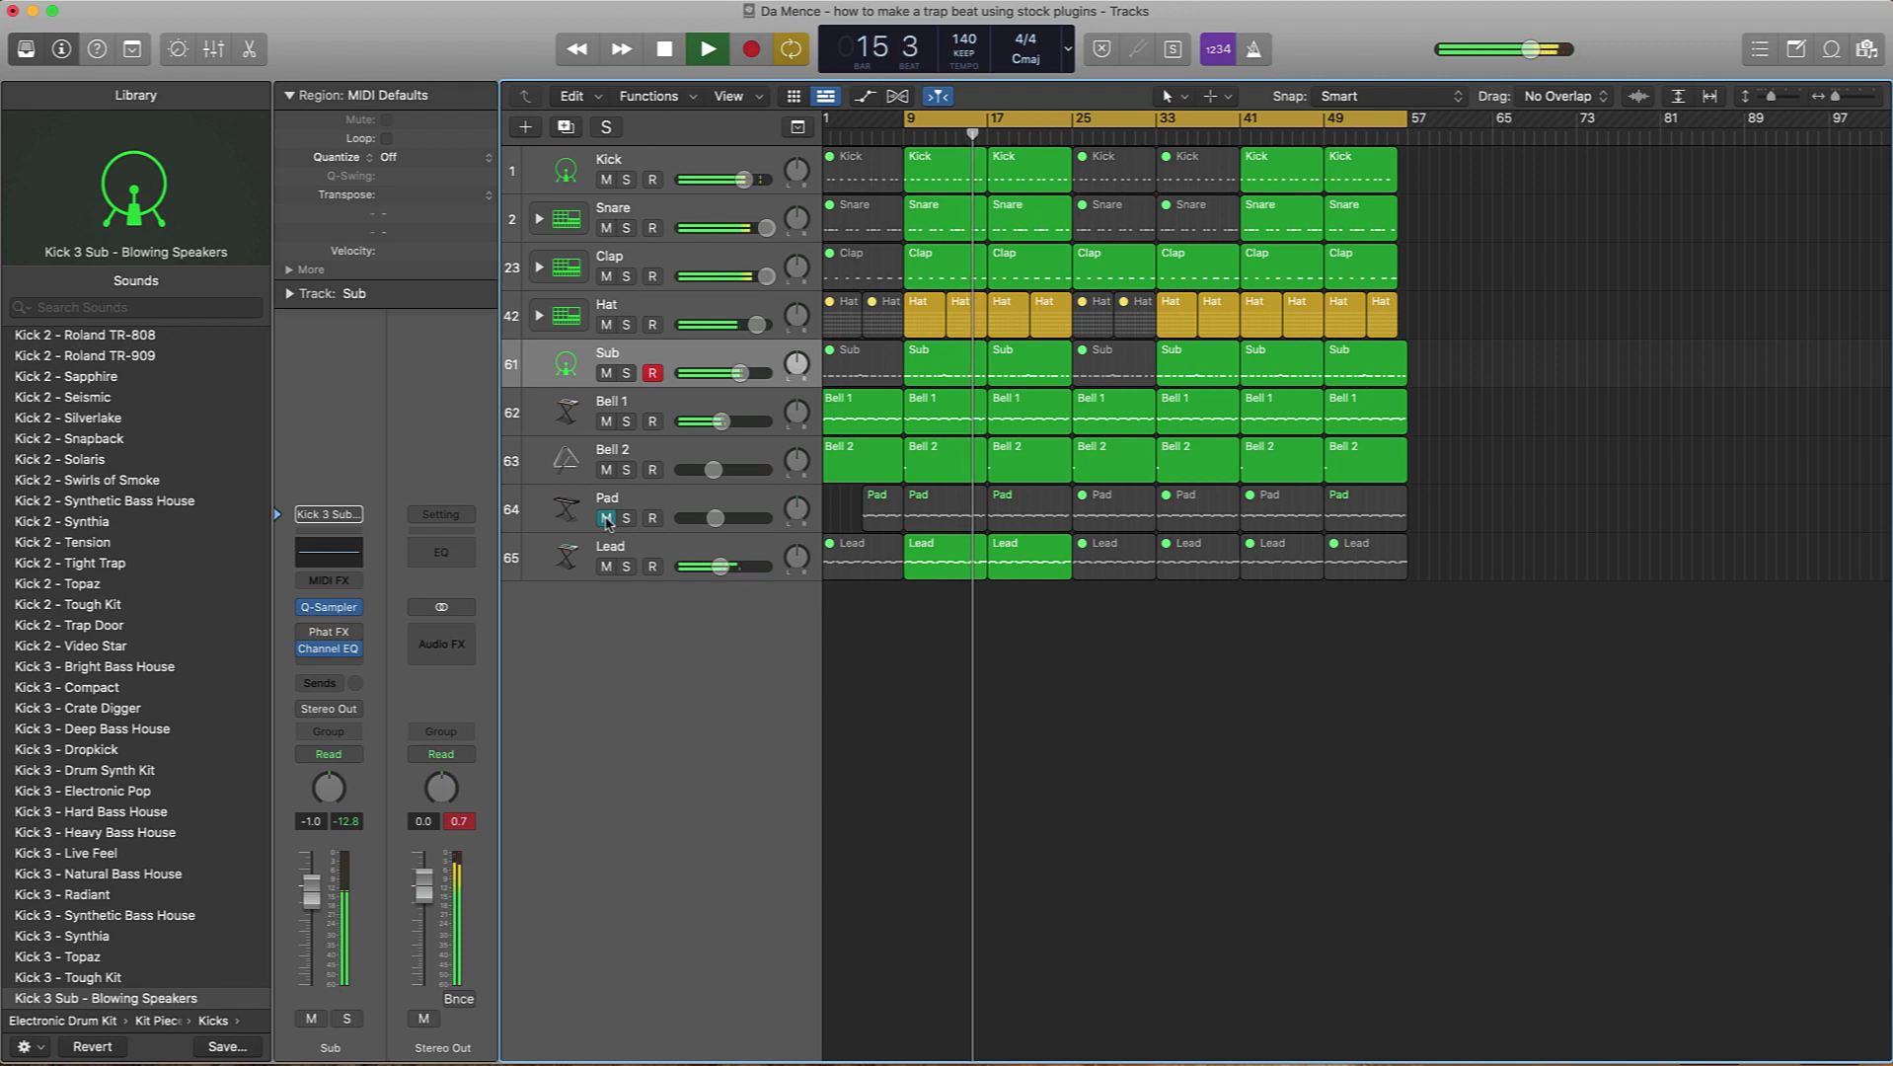
click(606, 518)
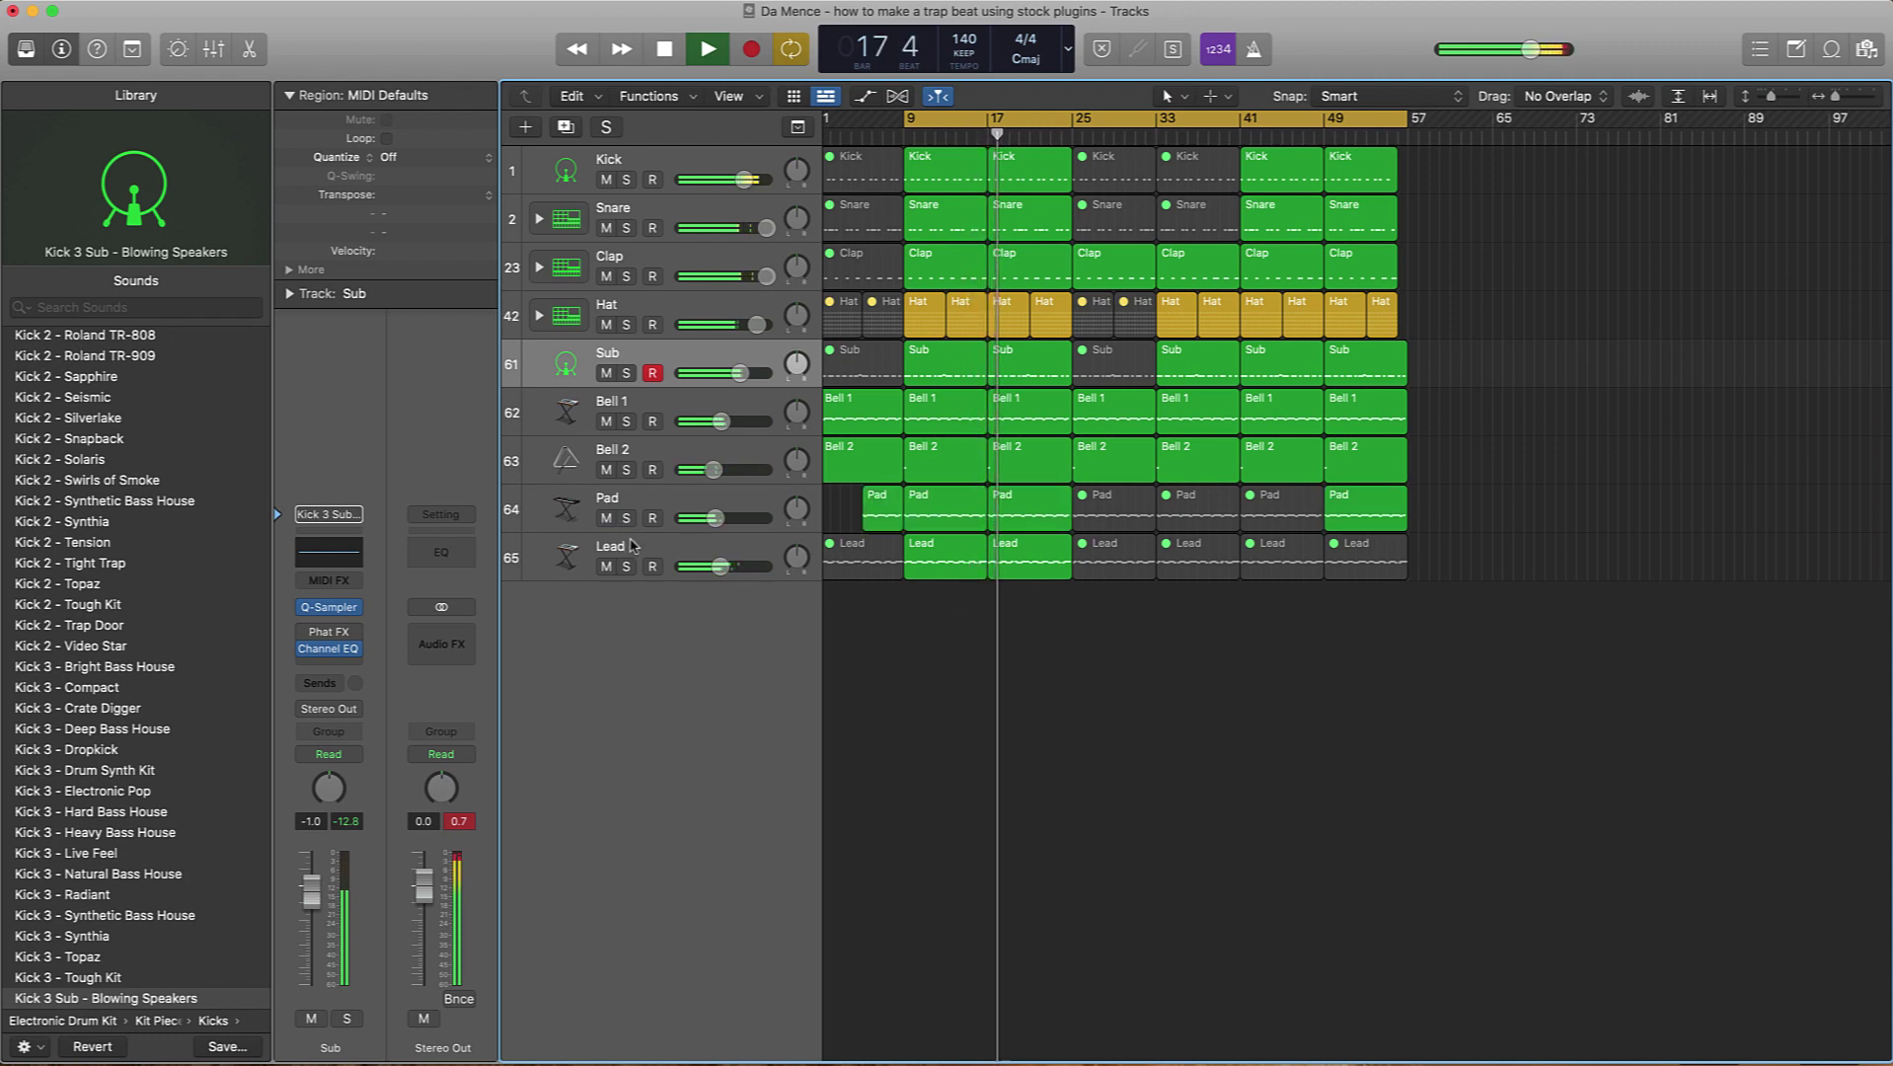
key(space)
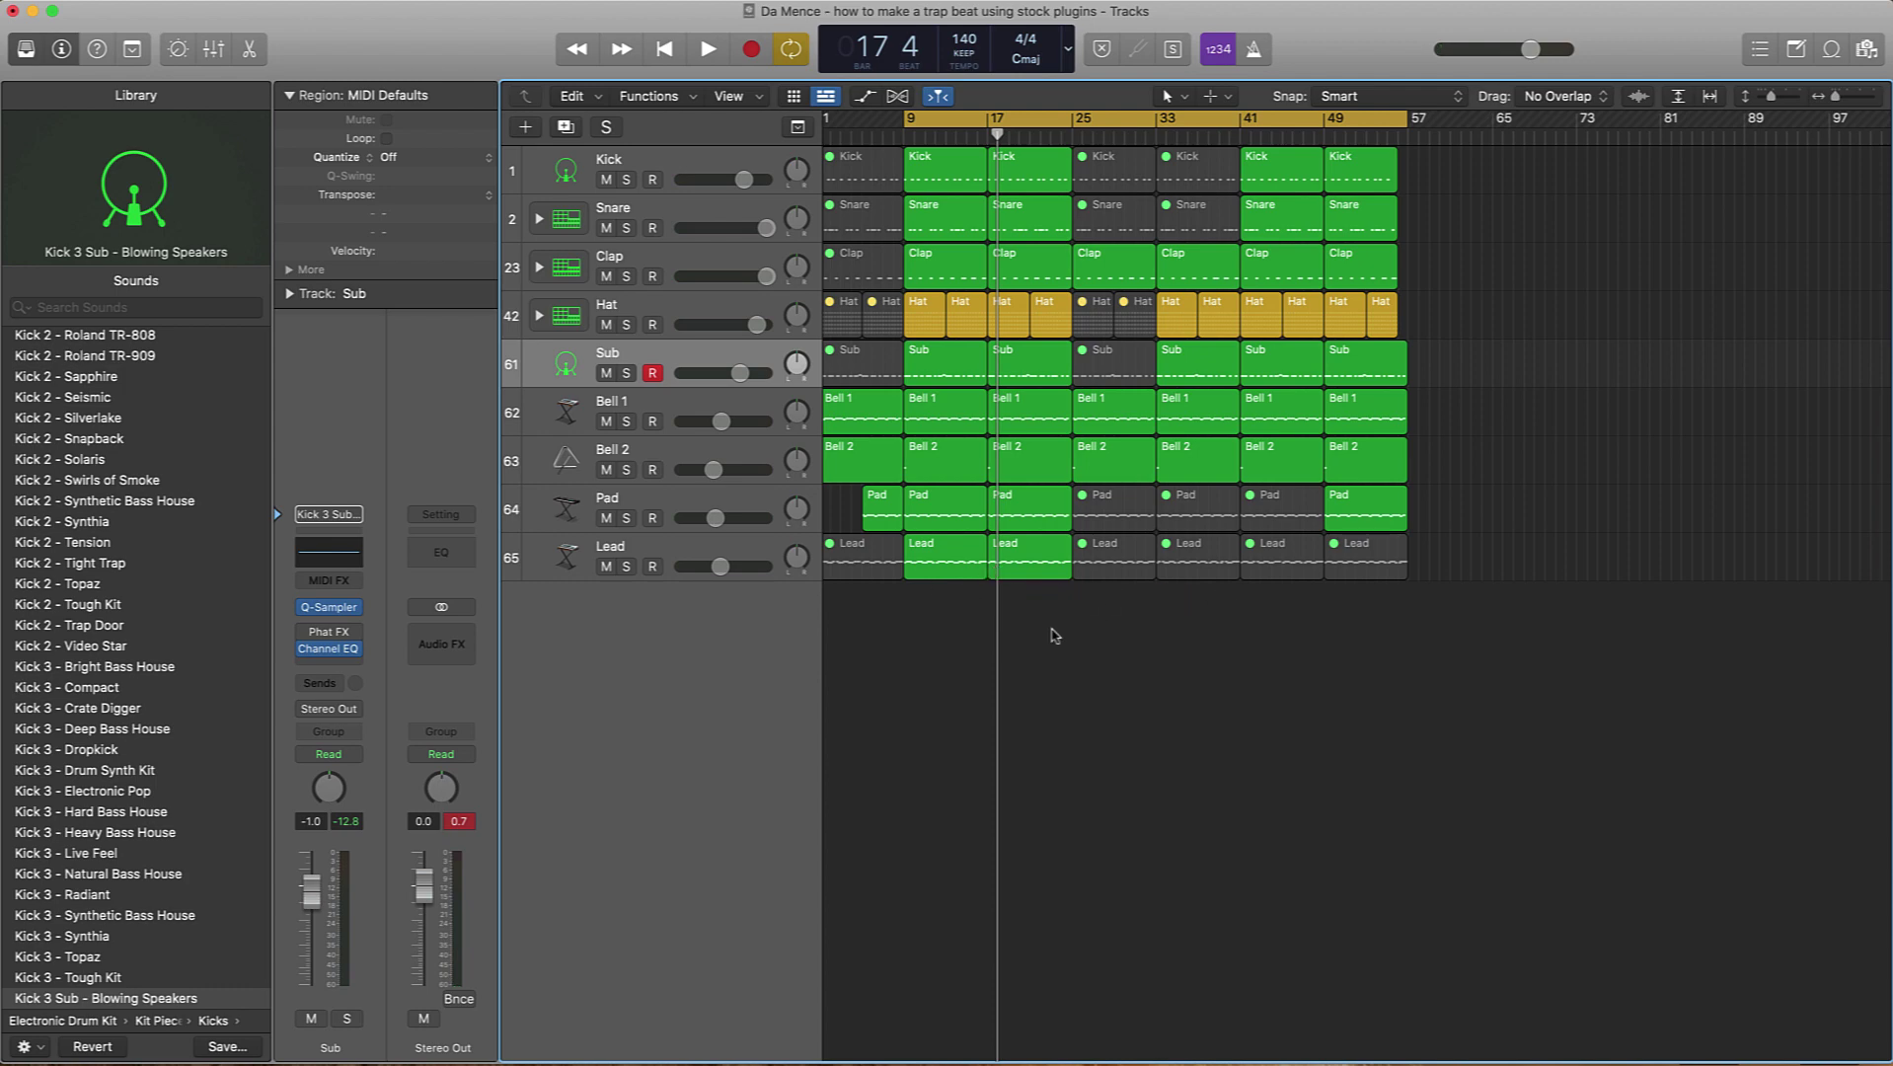
Step: Duplicate the Lead track and copy the Lead region at bar 17 onto the new track
click(648, 551)
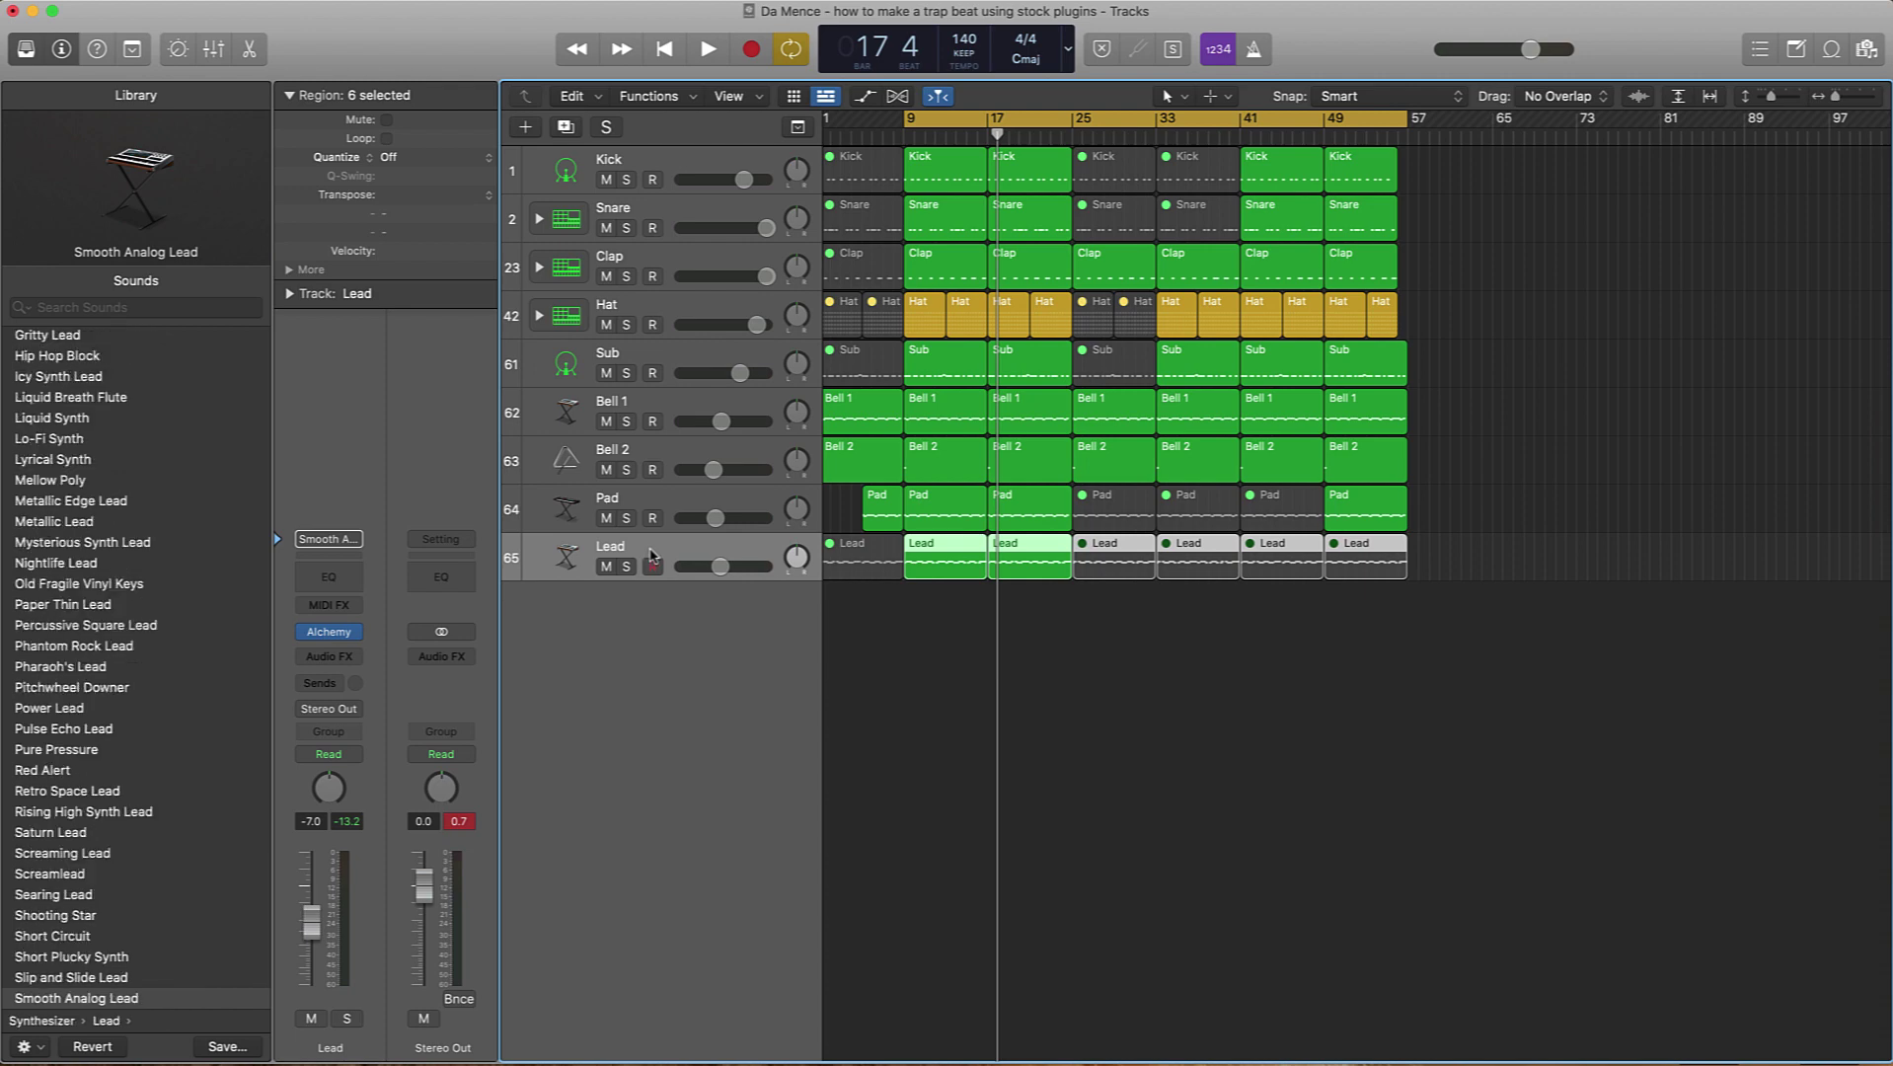
key(super+d)
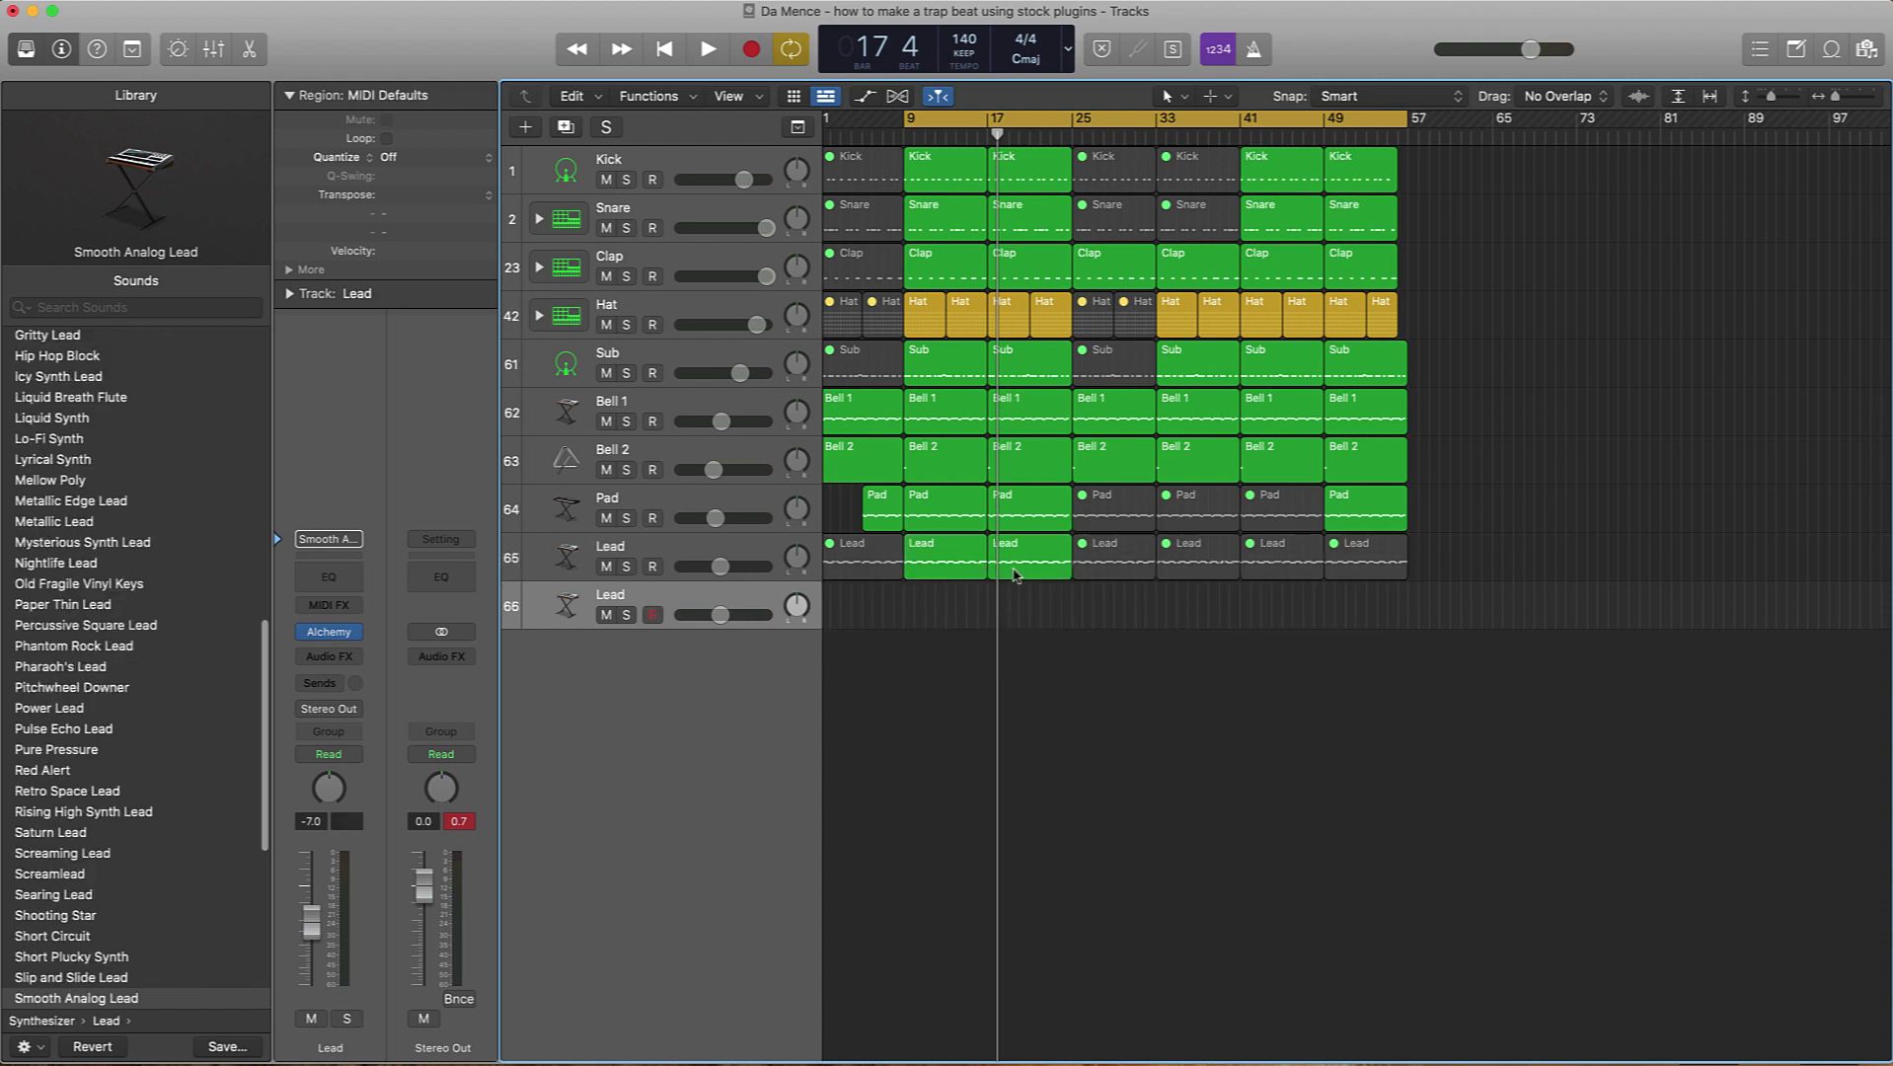
drag(1023, 577, 1026, 598)
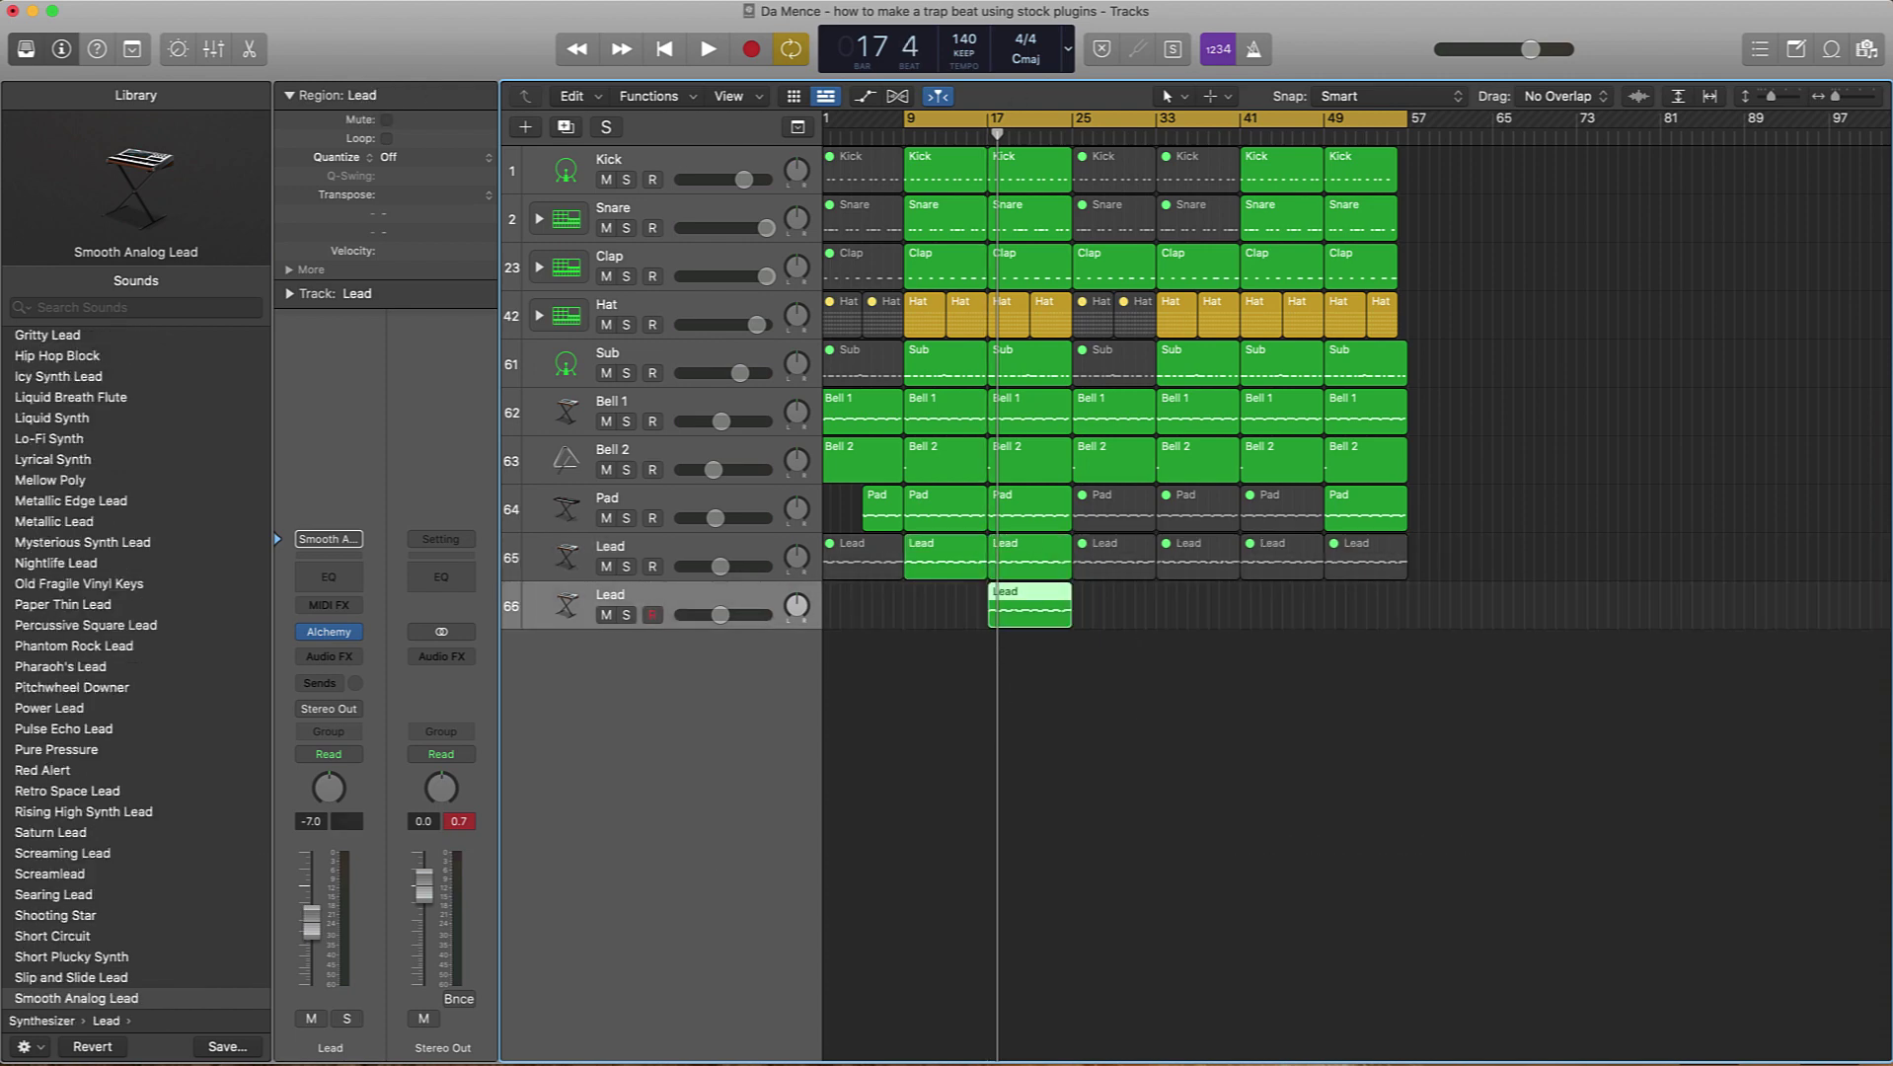
Step: Narrow the cycle range to bars 17–25 and audition library lead sounds on the duplicated Lead track, settling on Trap Slide
drag(995, 121, 1072, 122)
click(136, 729)
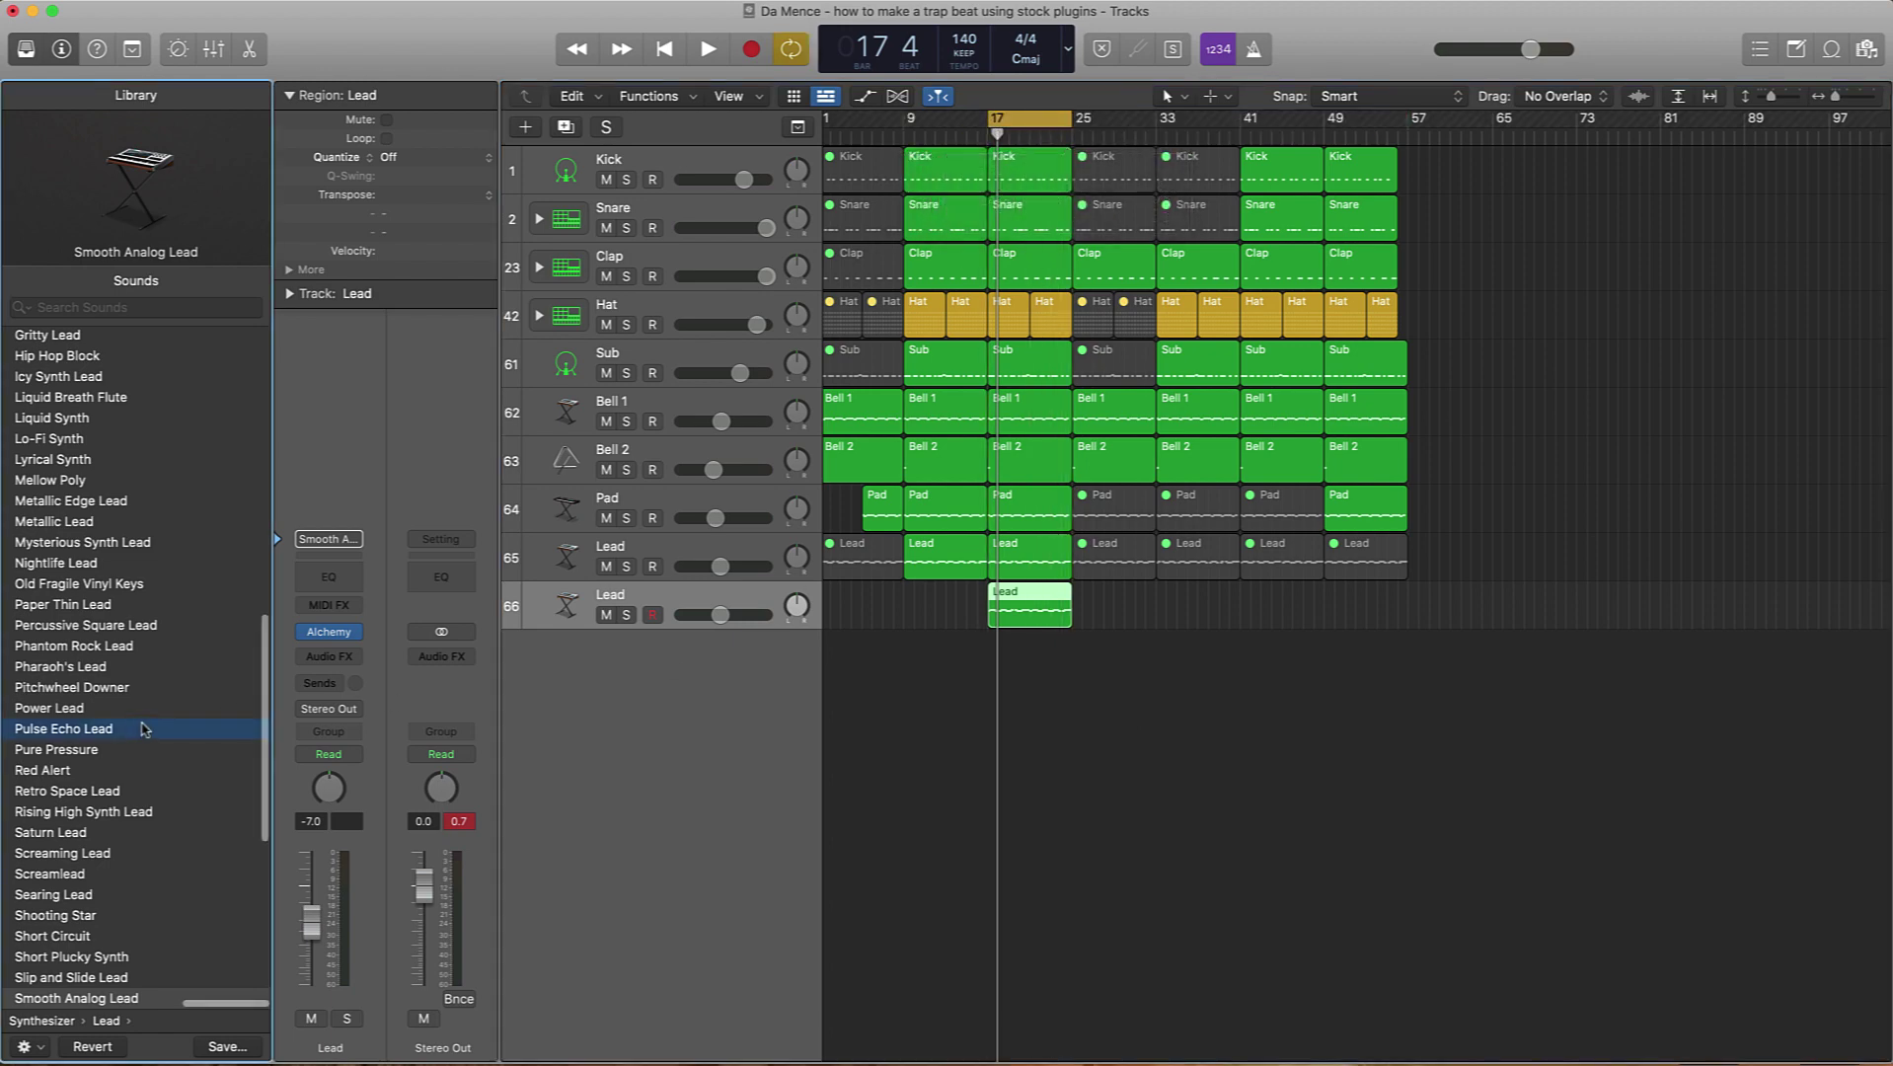
key(space)
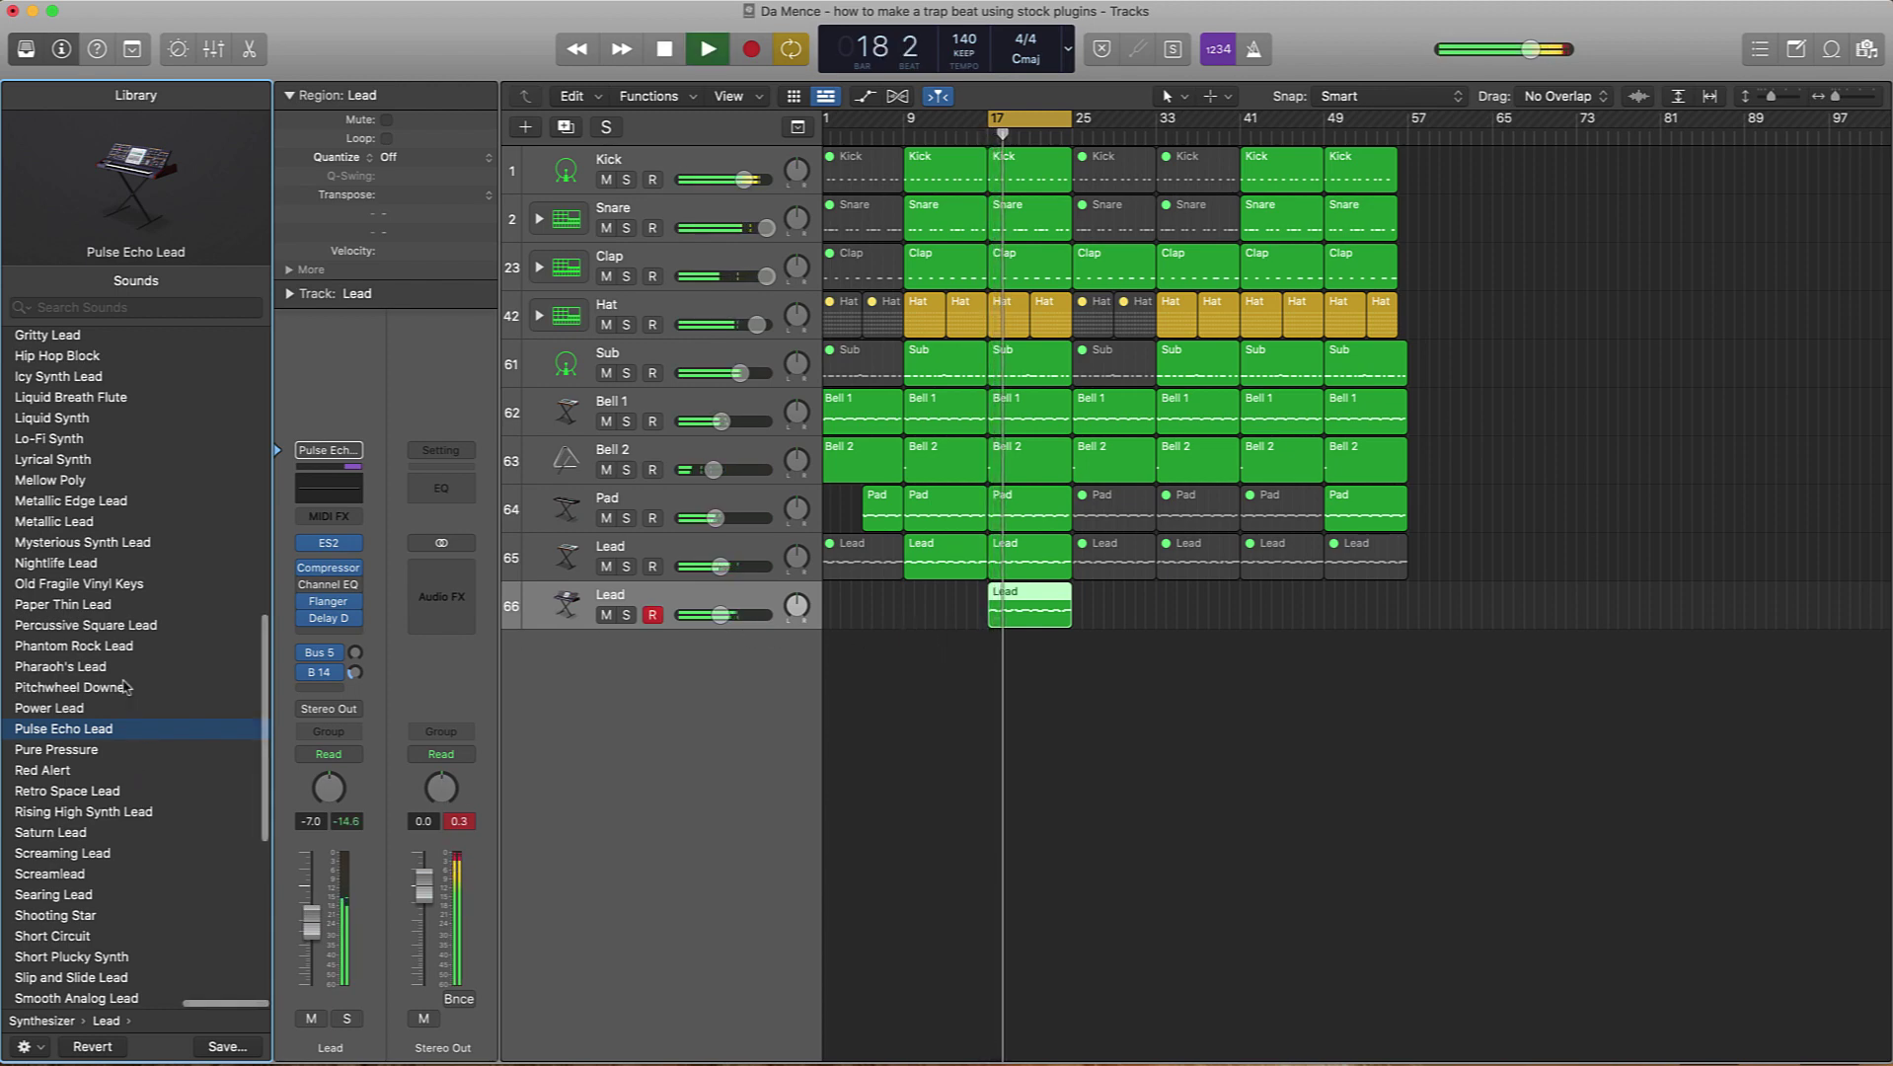
scroll(197, 750, down, 10)
click(193, 841)
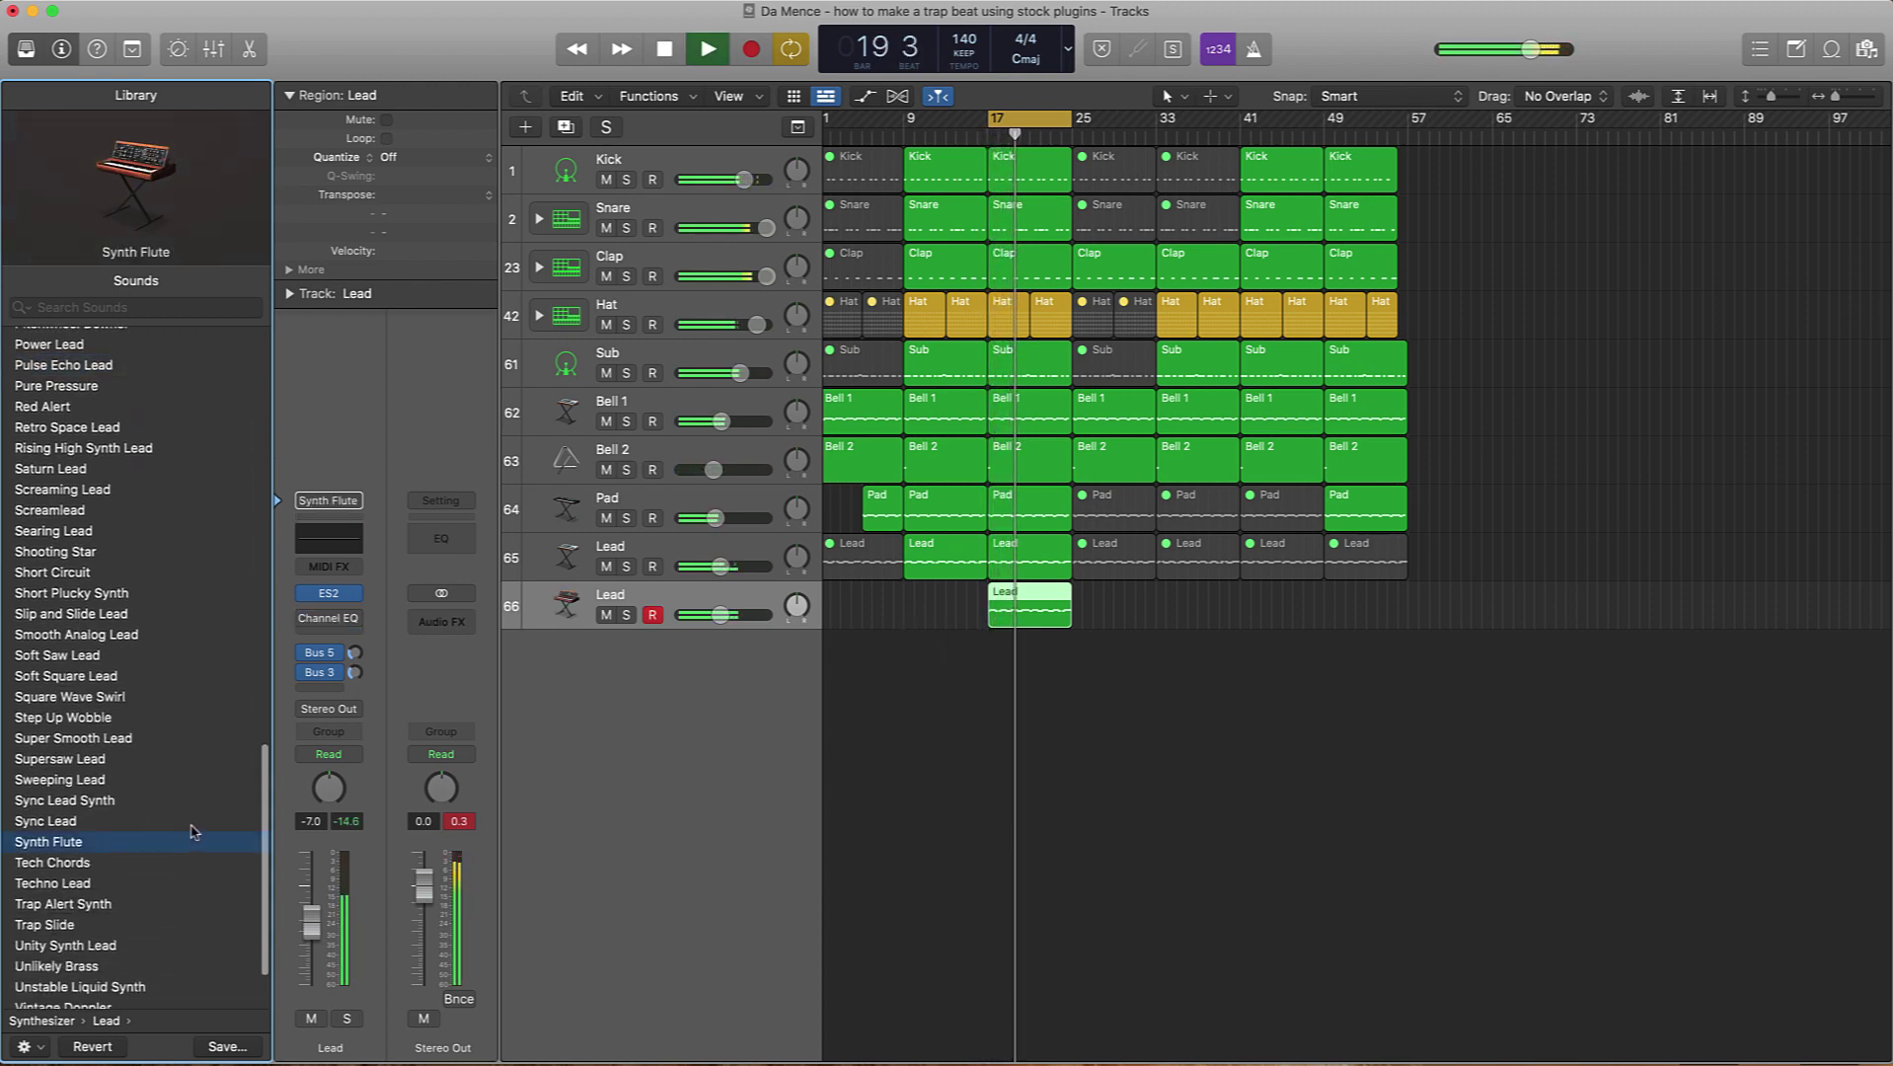
click(80, 823)
click(81, 862)
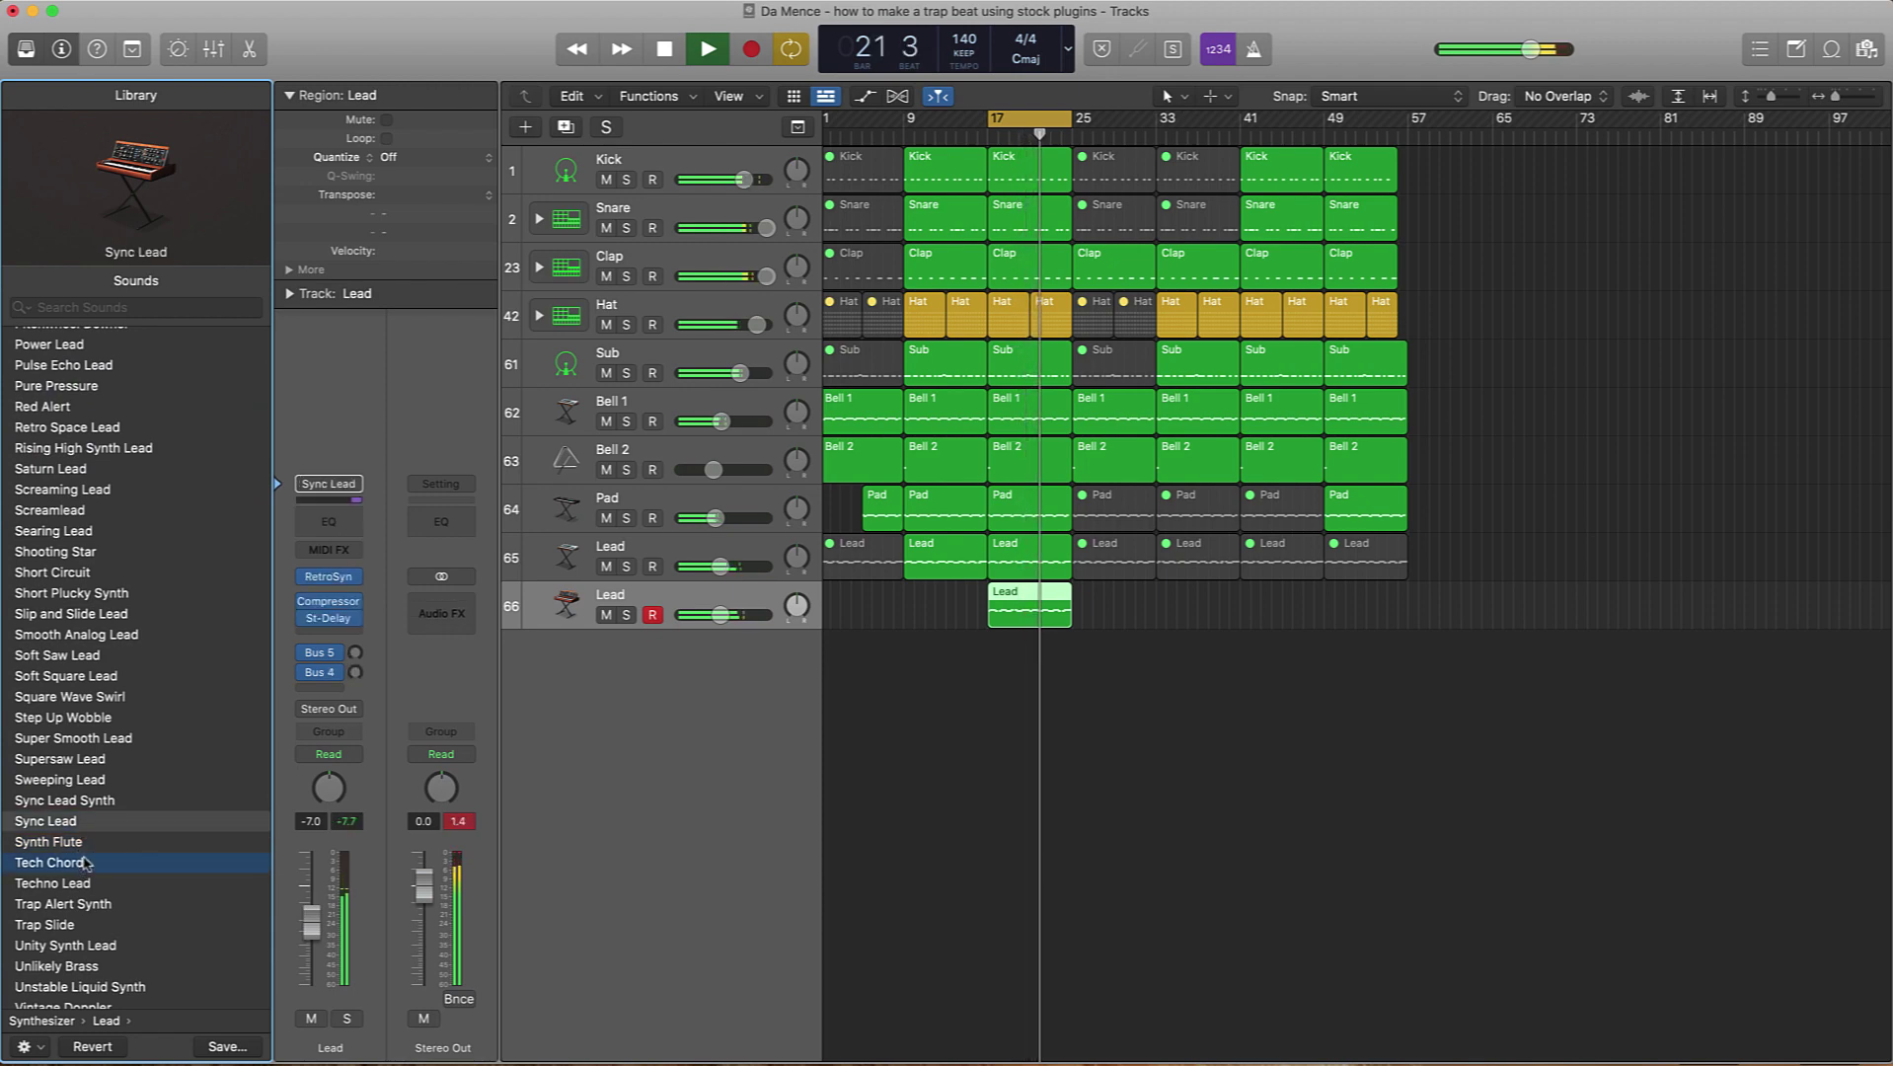
click(83, 883)
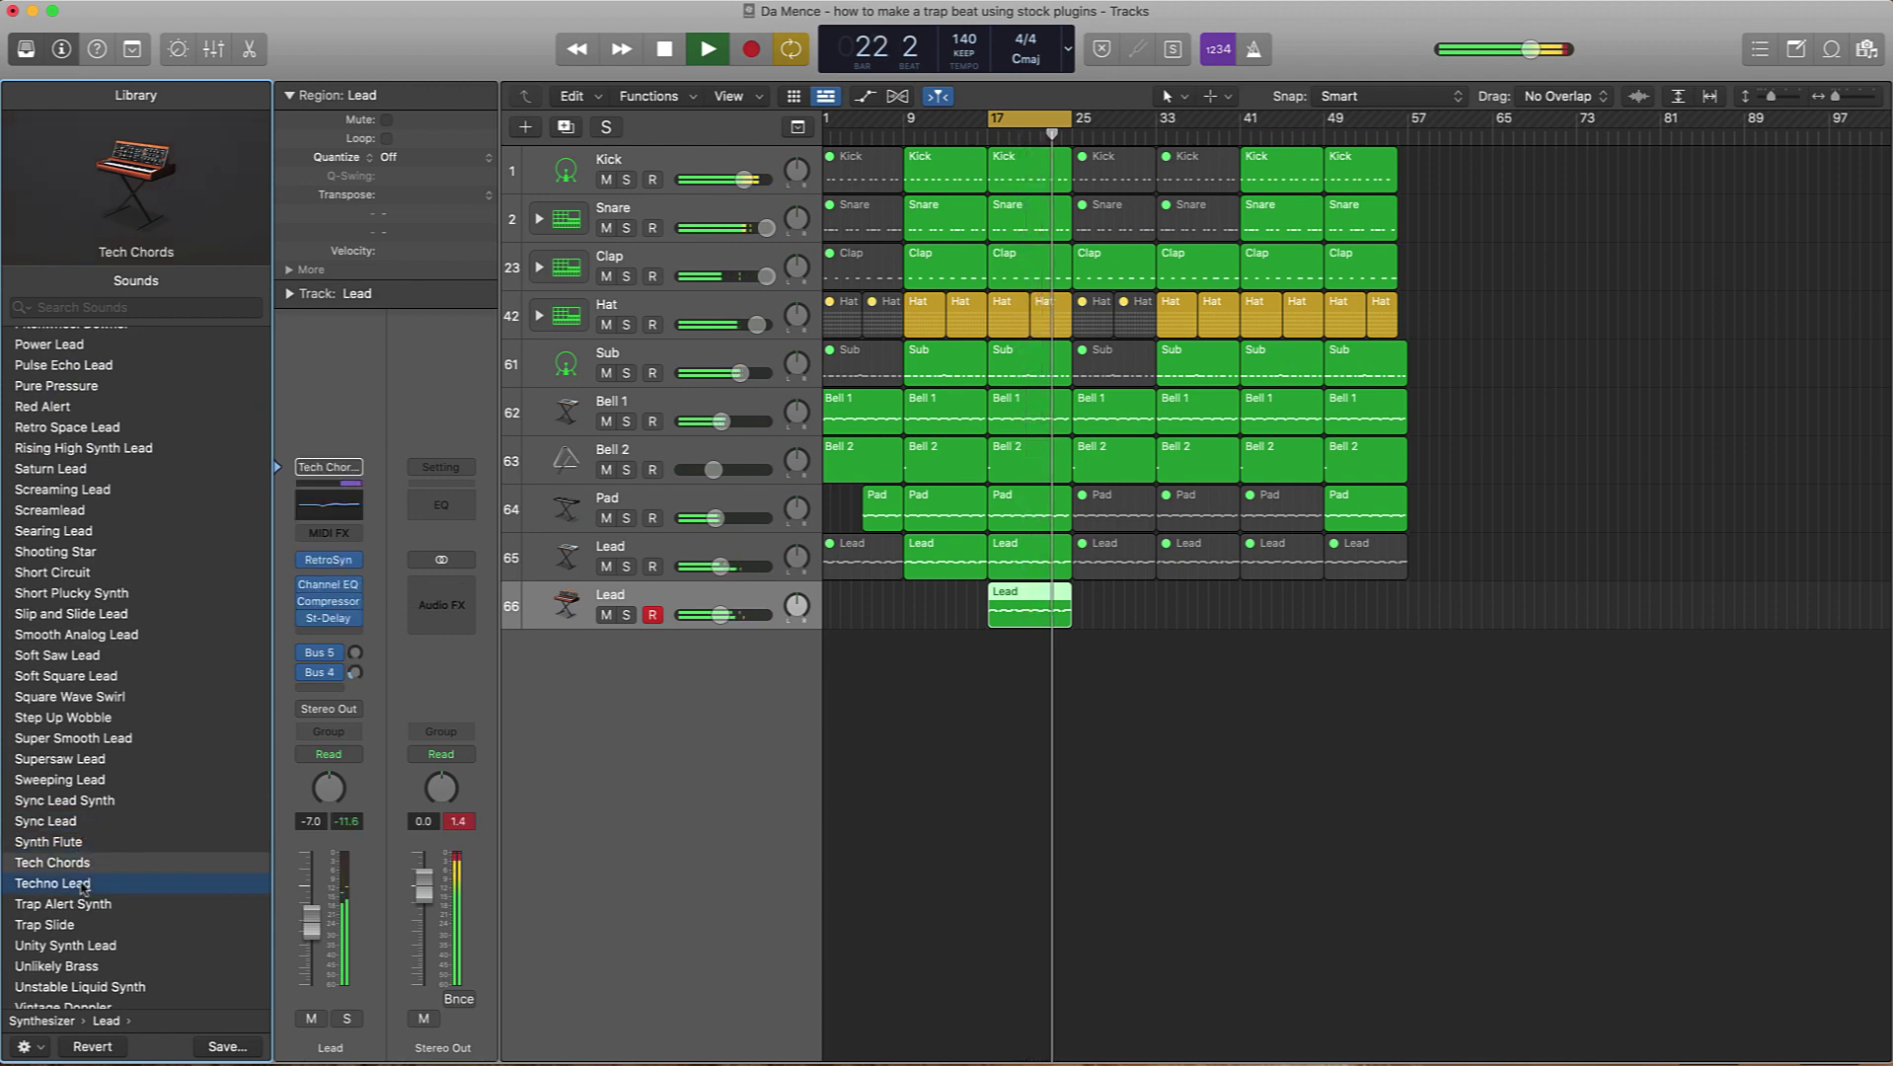
click(105, 906)
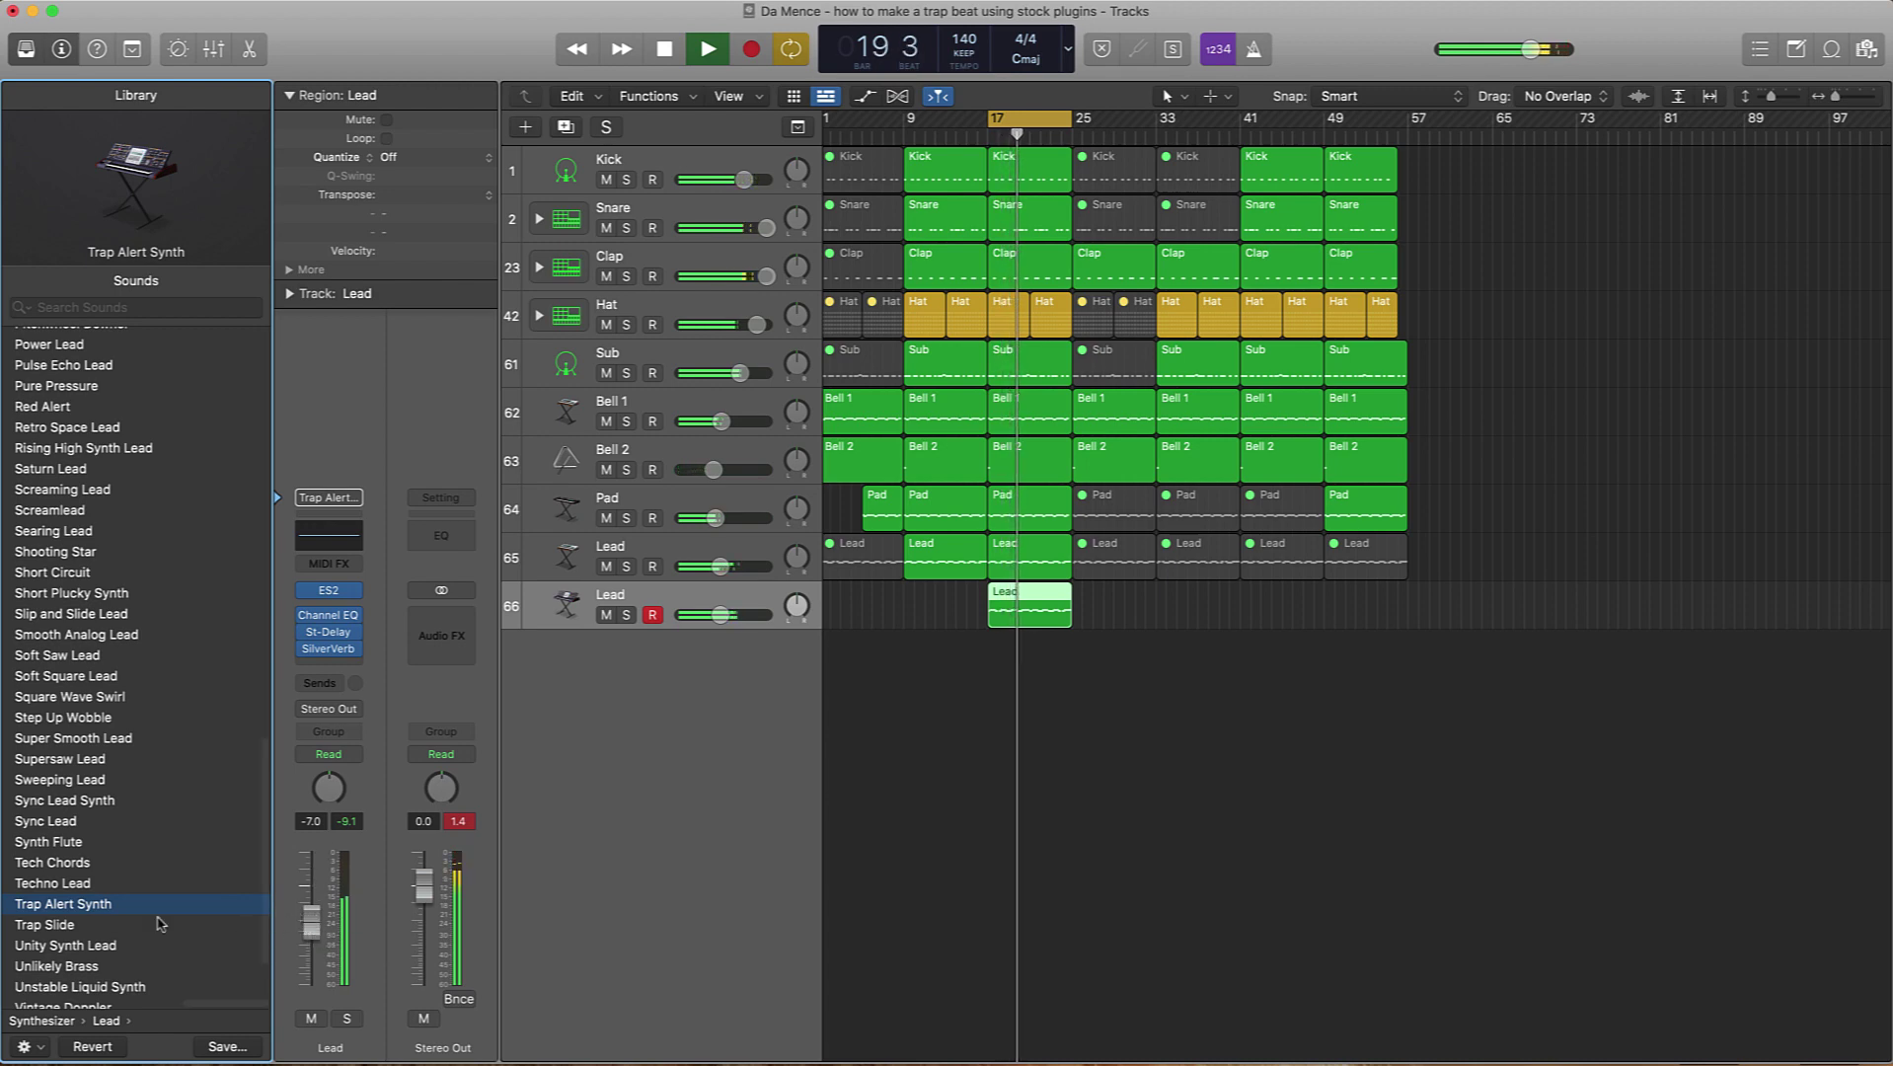
click(109, 926)
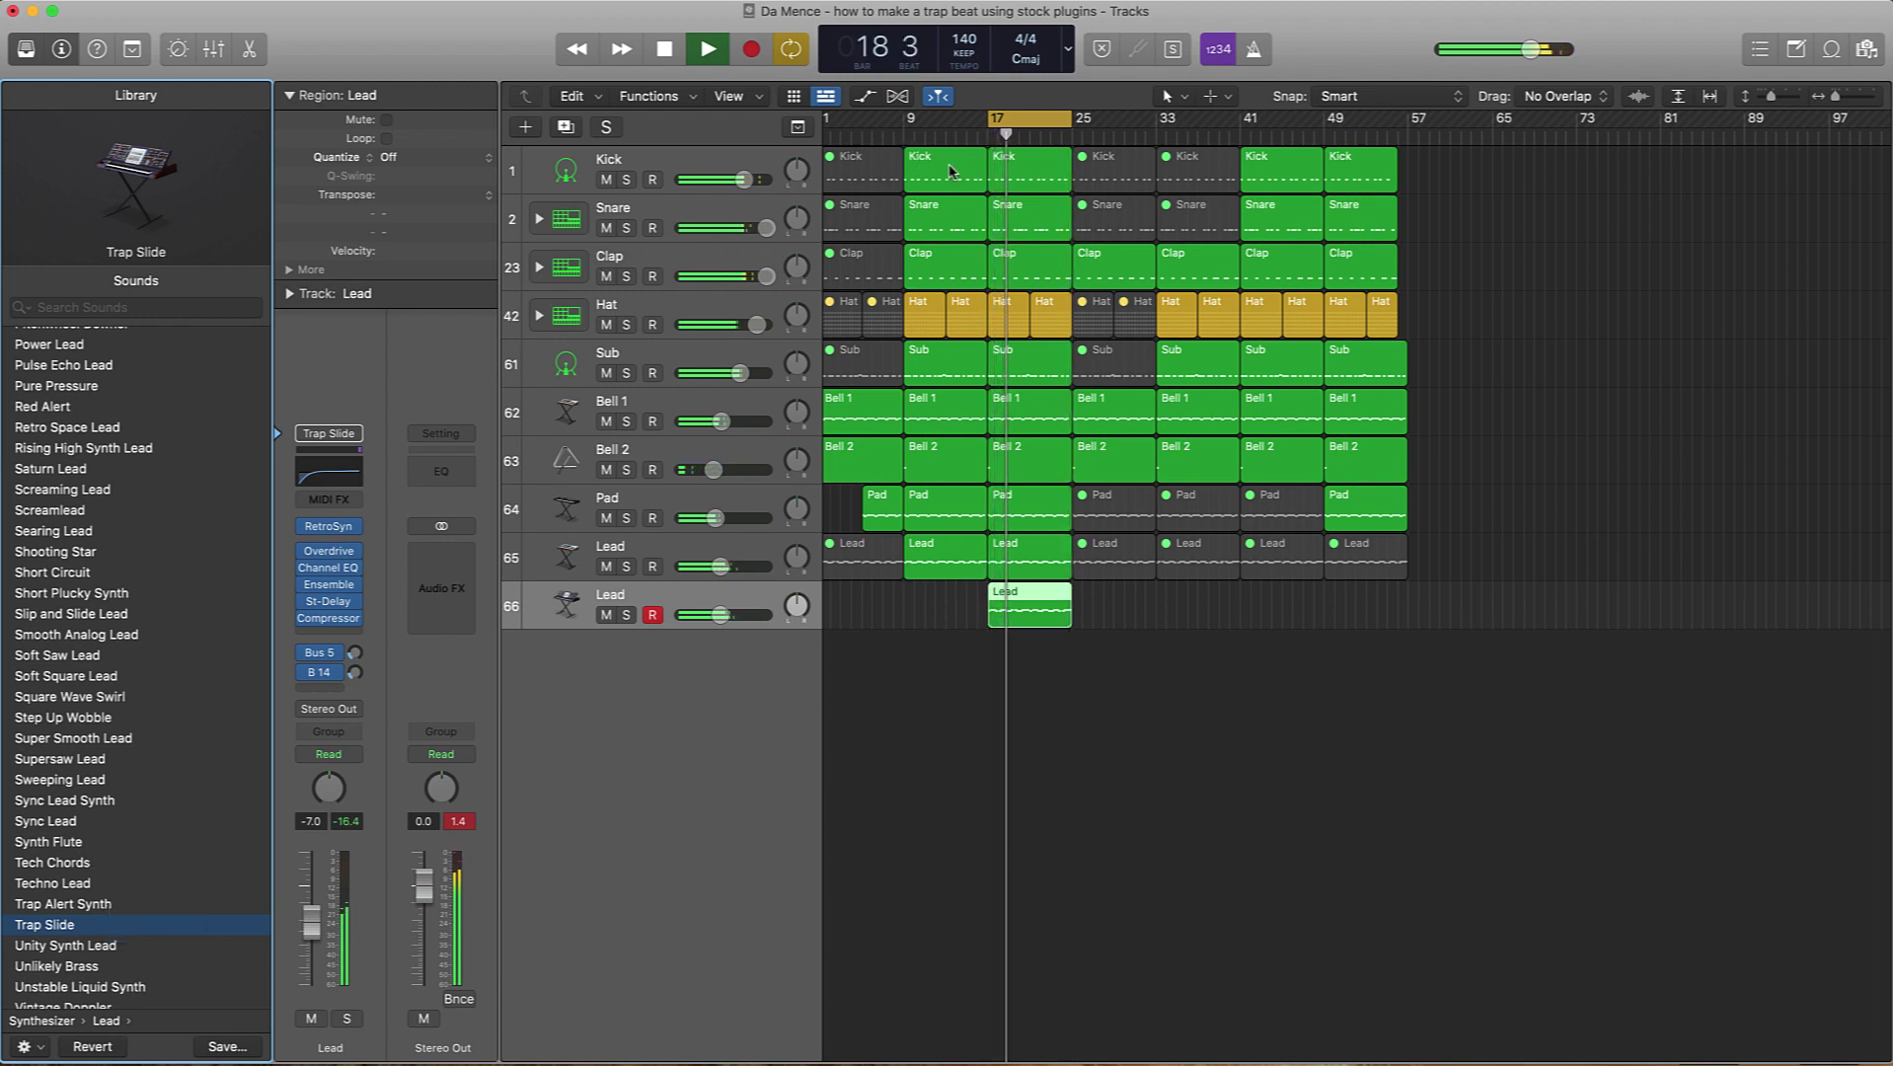
key(space)
Step: Copy the Trap Slide Lead region to bar 9 and lower that track's volume to -13.6 dB while looping from bar 9
drag(992, 123, 904, 127)
key(space)
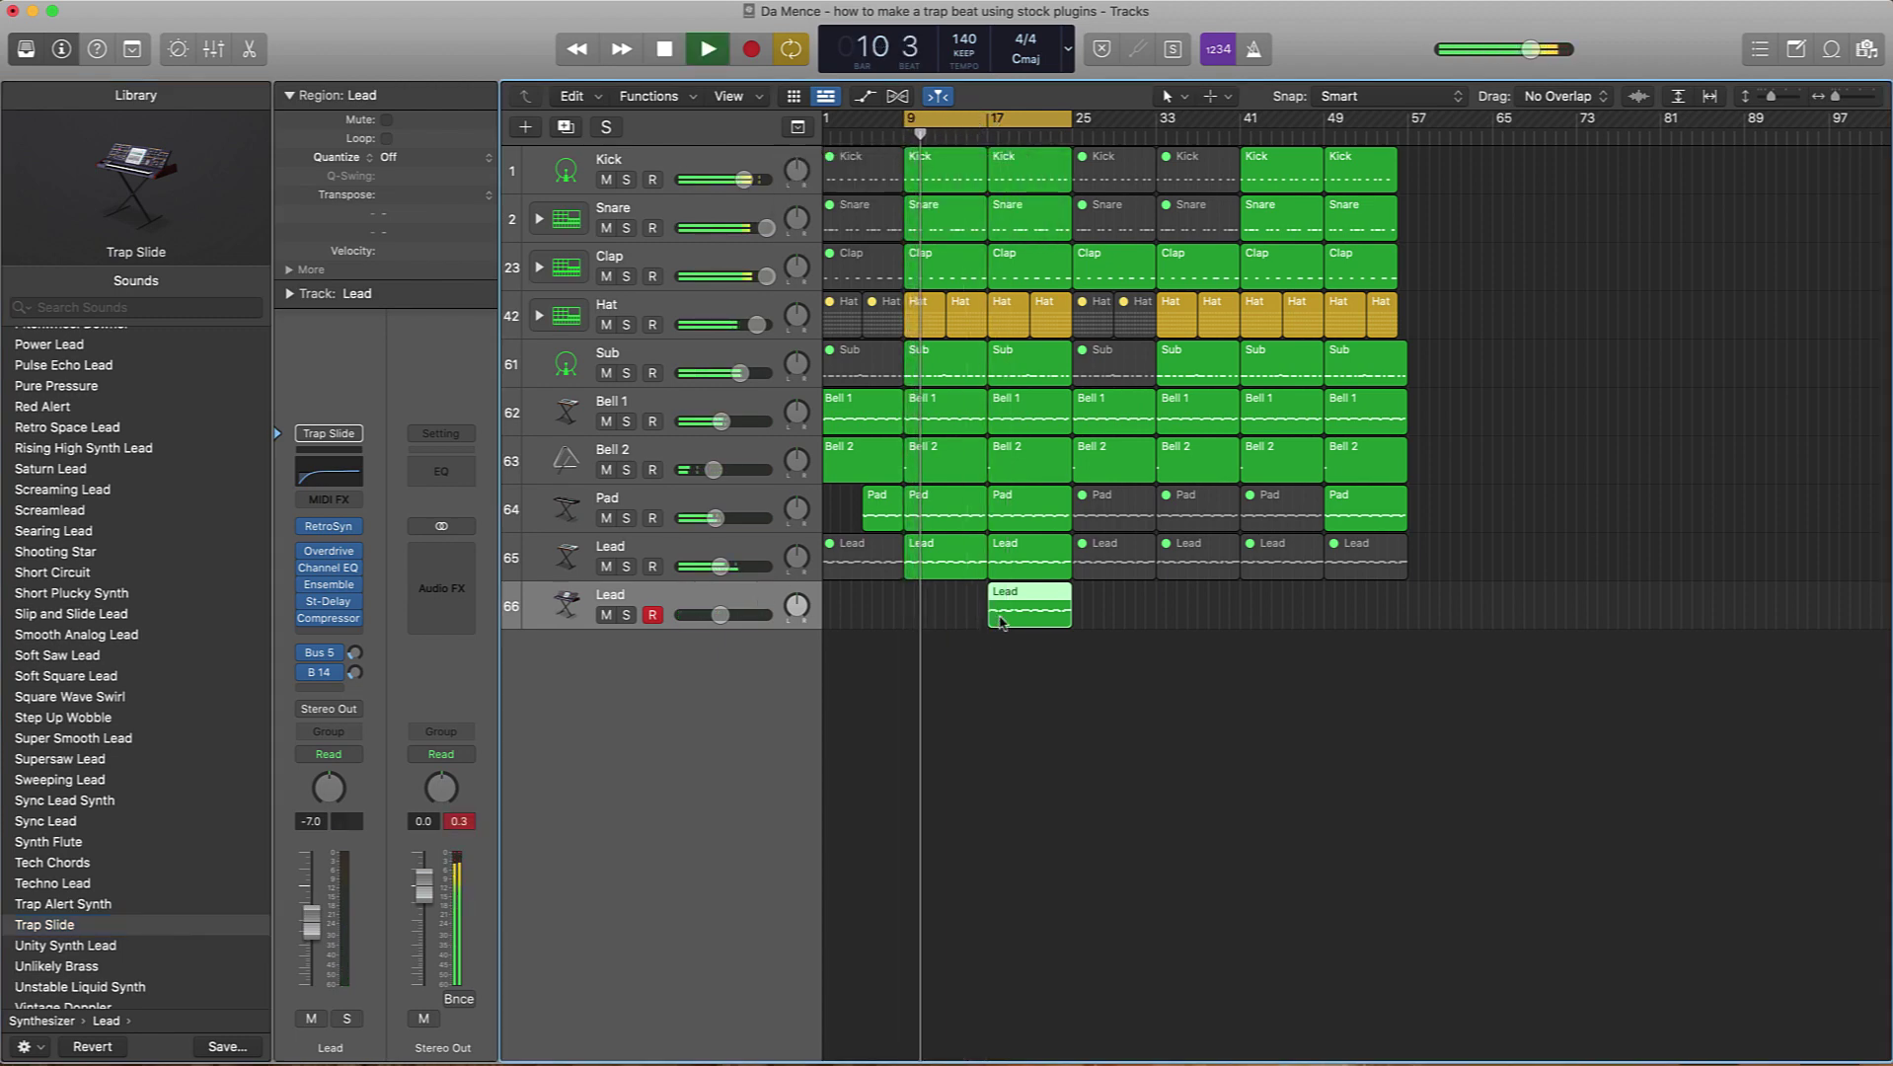
drag(992, 614, 919, 620)
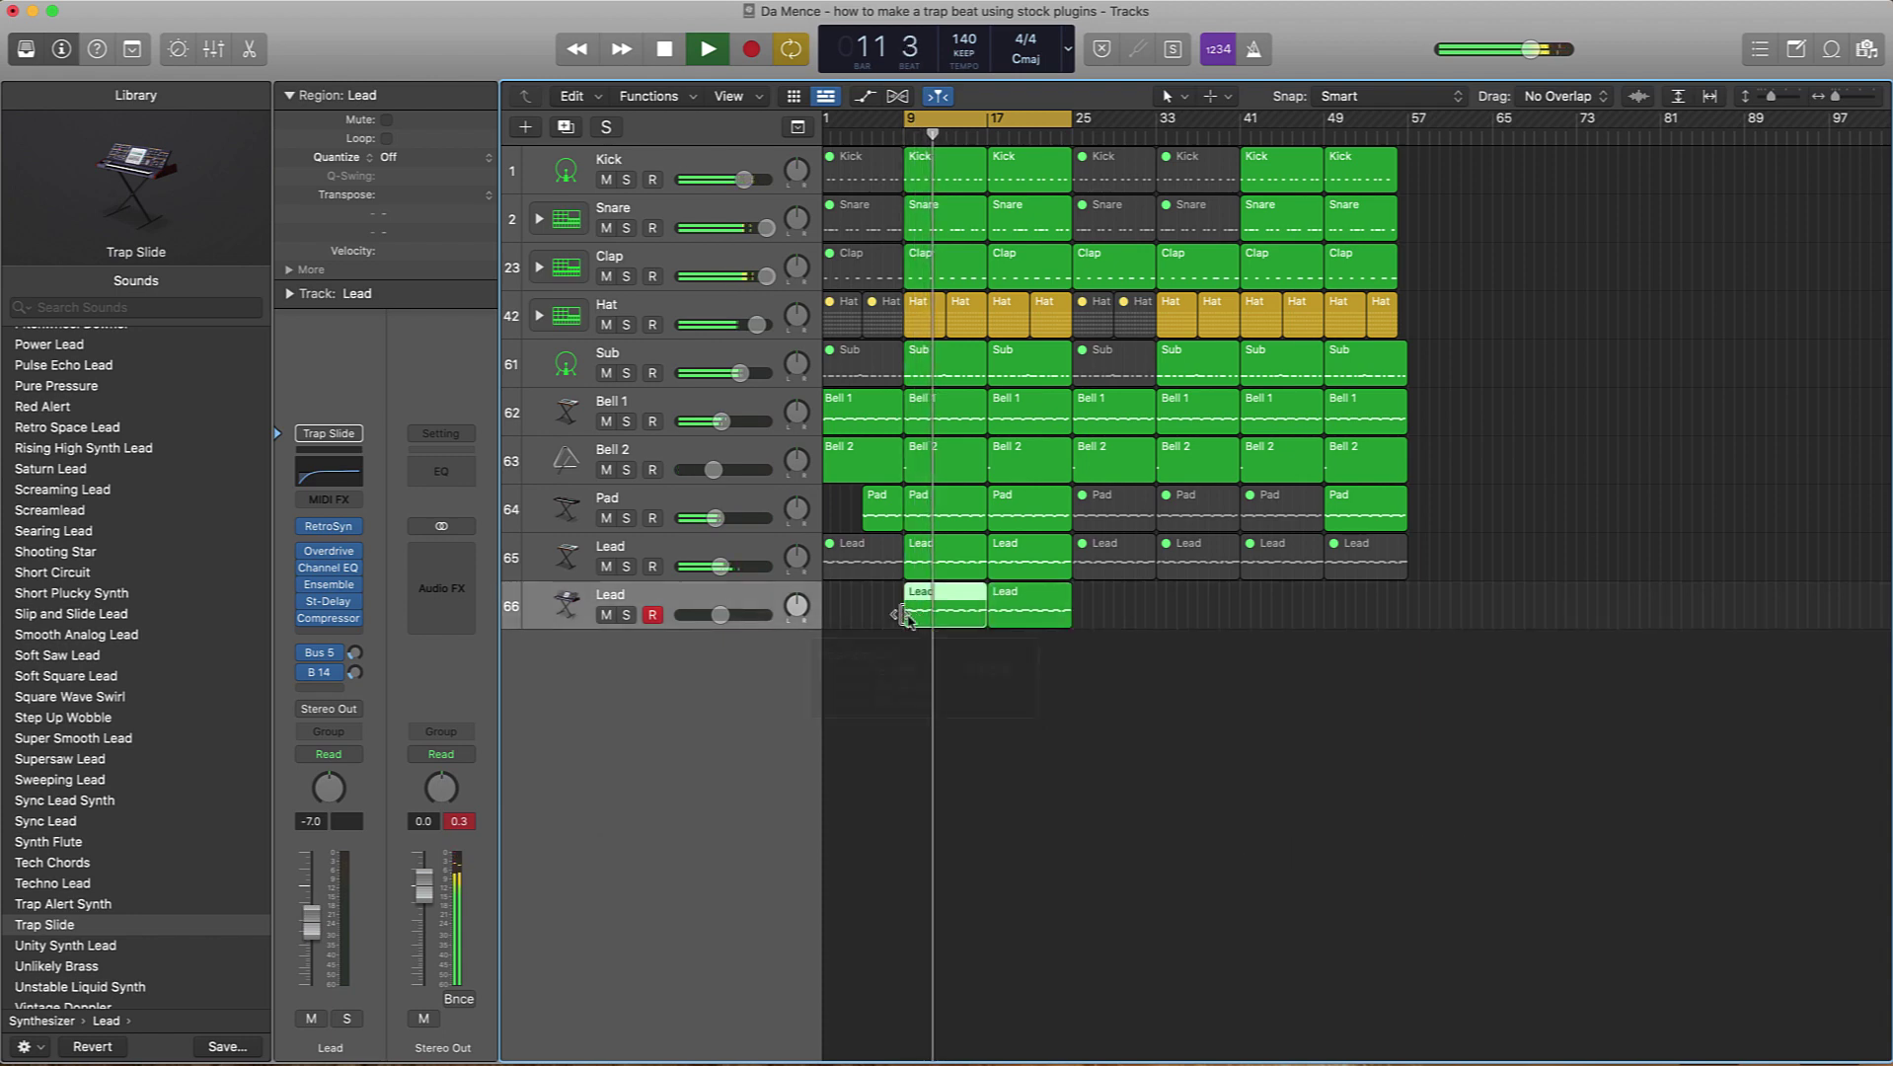
drag(721, 614, 709, 614)
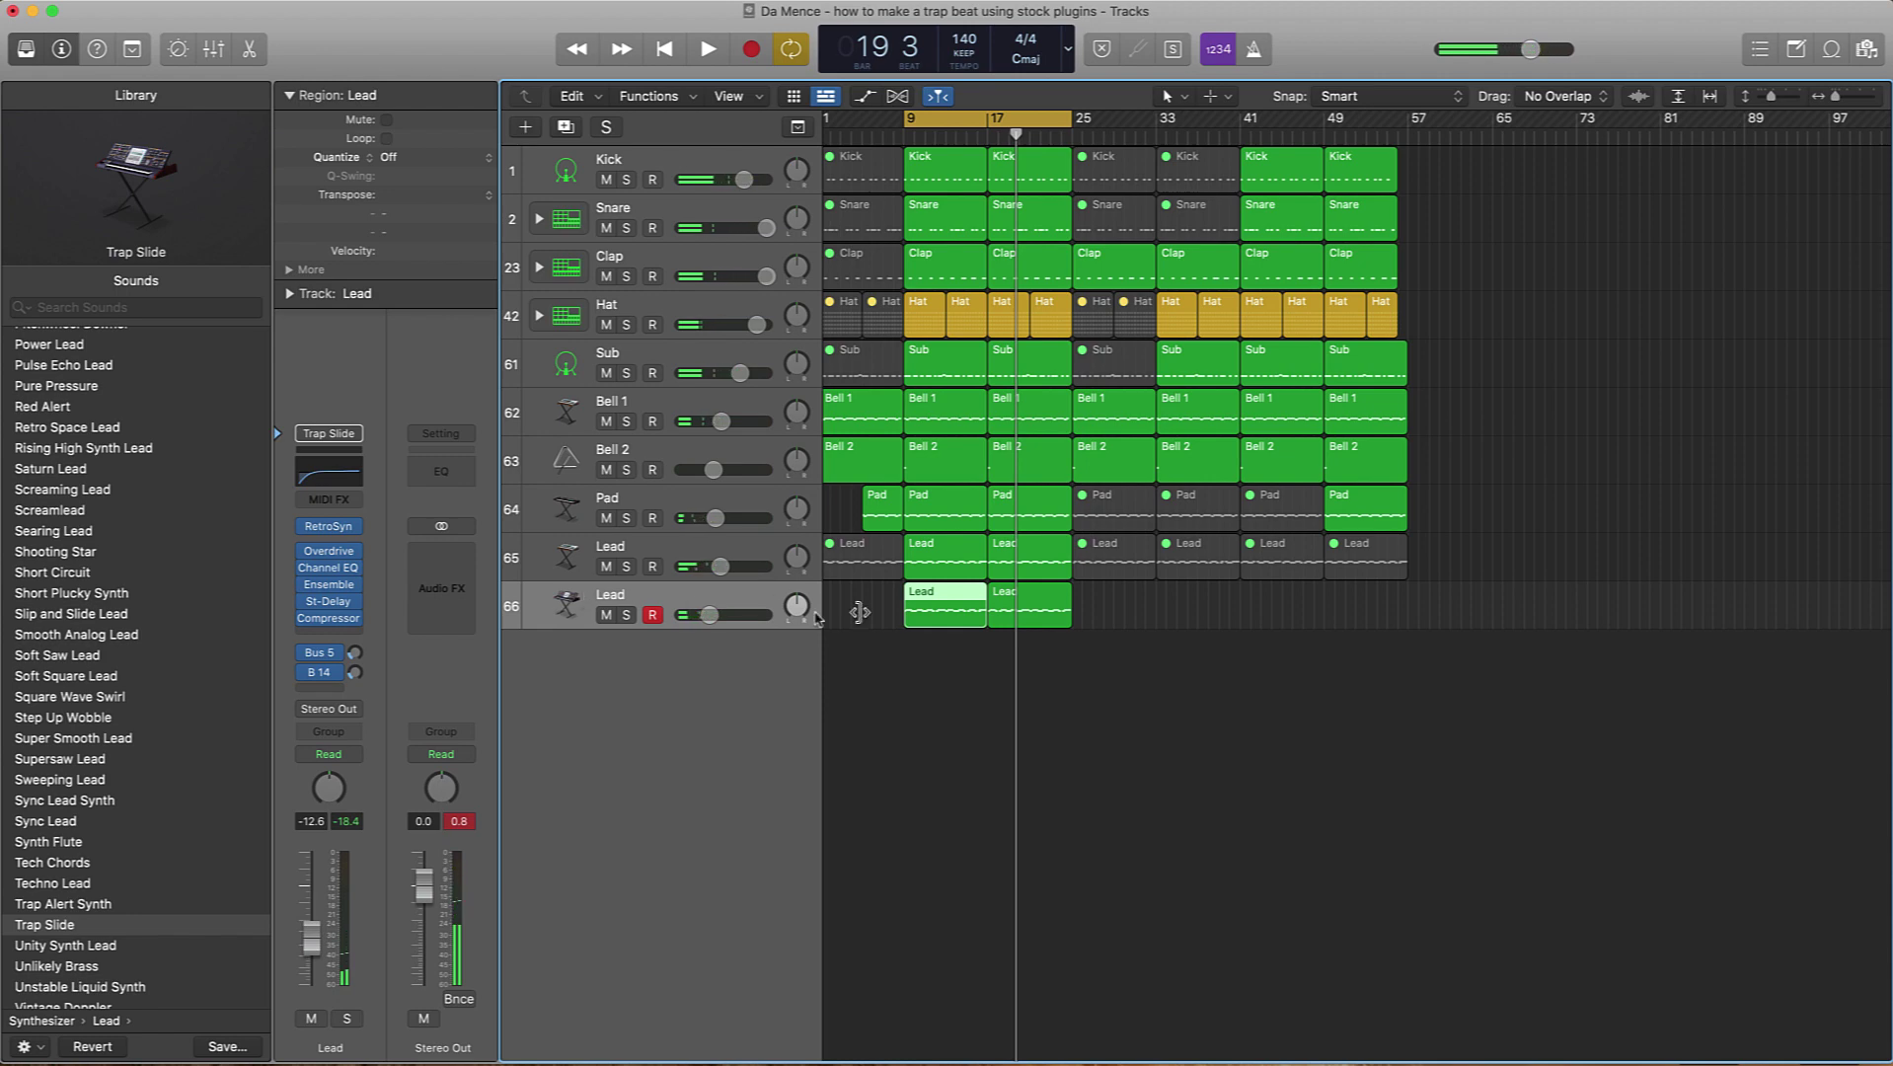
drag(712, 618, 707, 614)
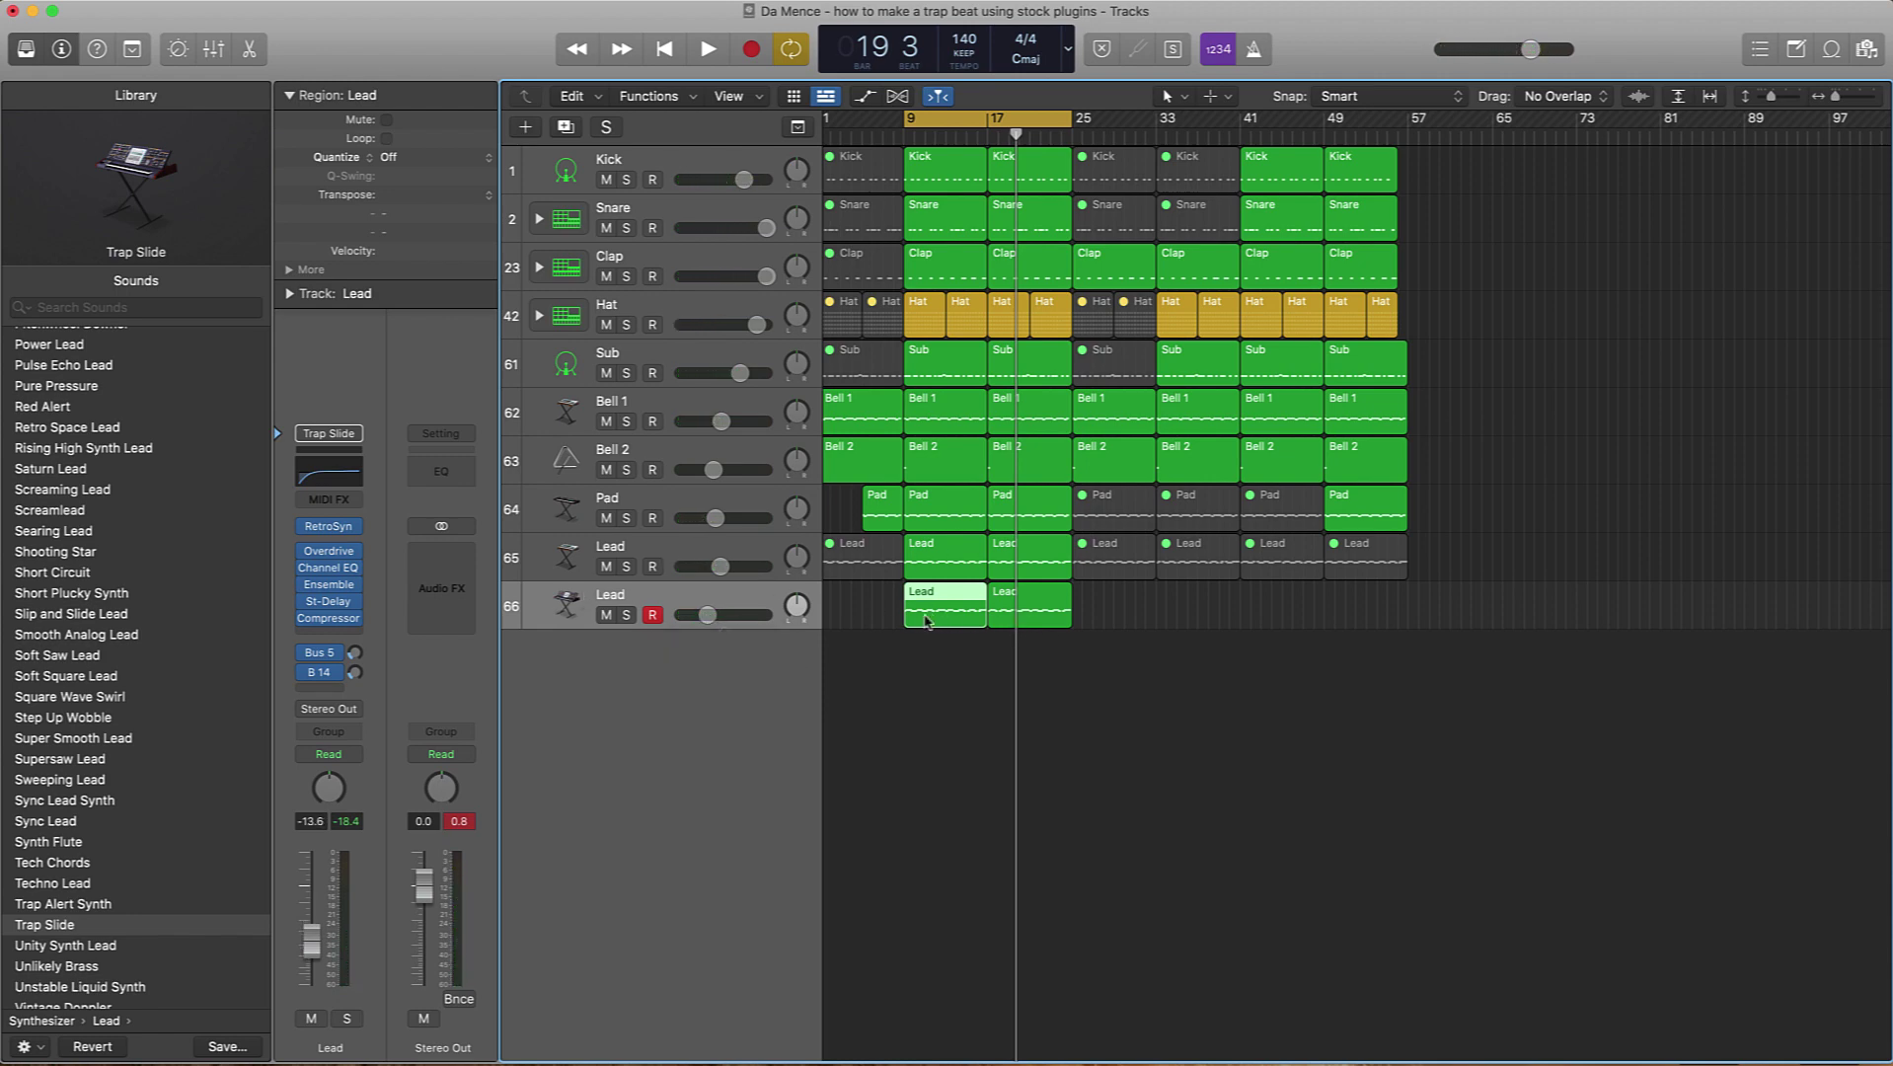
Step: Duplicate the Trap Slide track with a copy of its bar 17 region and load the Soft Square Lead sound on it
key(super+d)
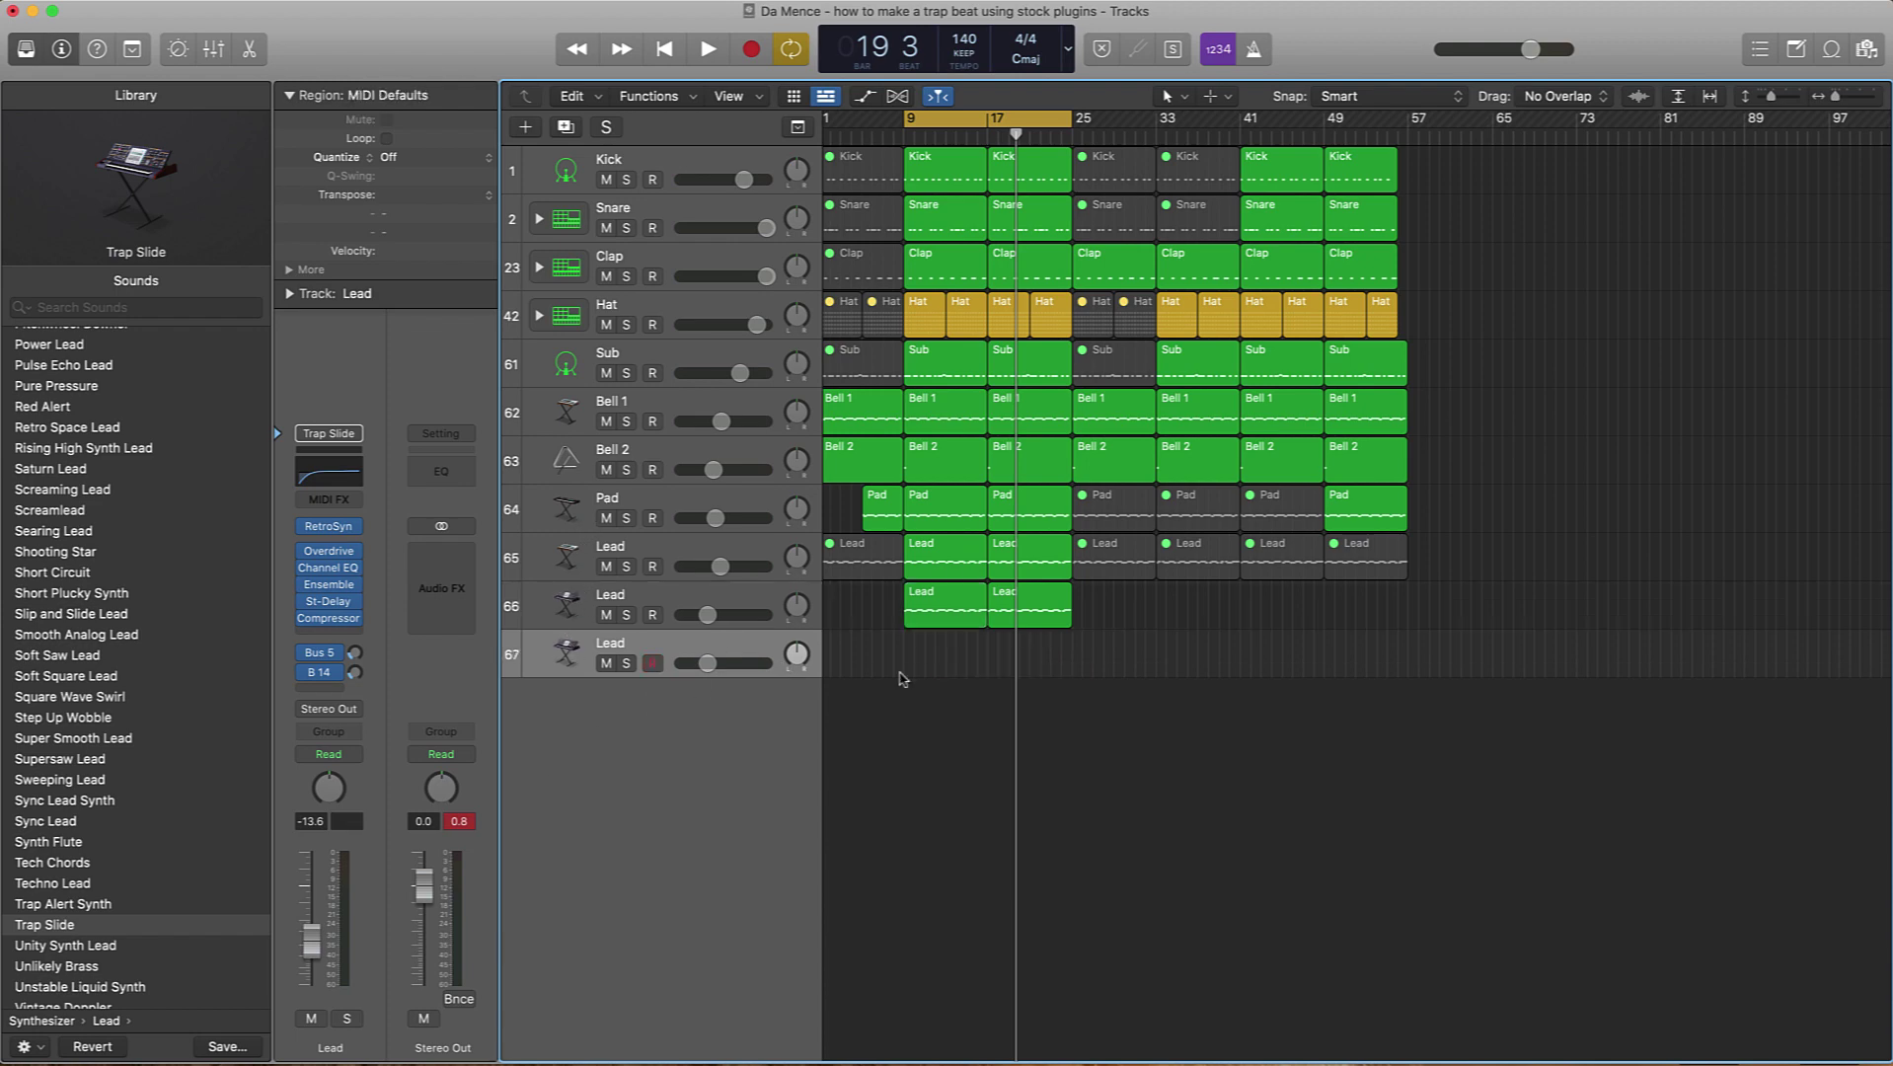
drag(1014, 620, 1008, 663)
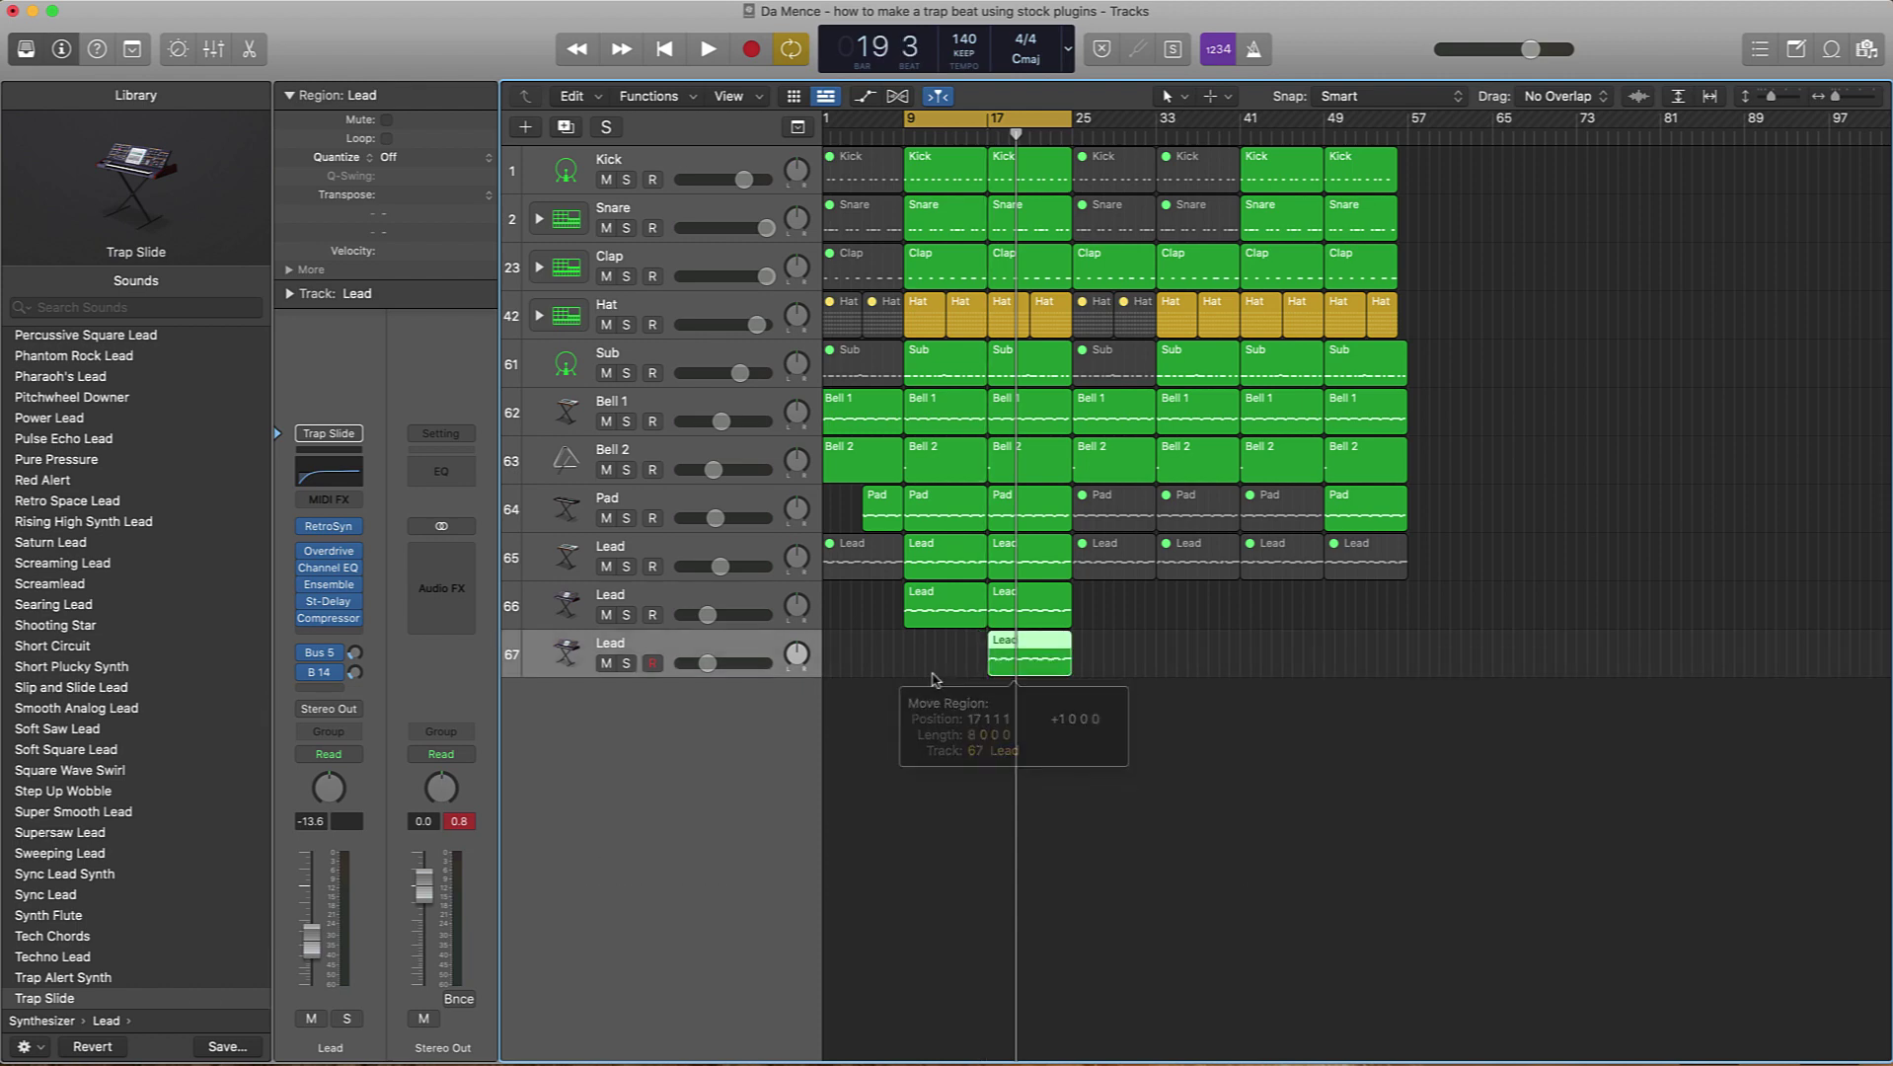
click(62, 754)
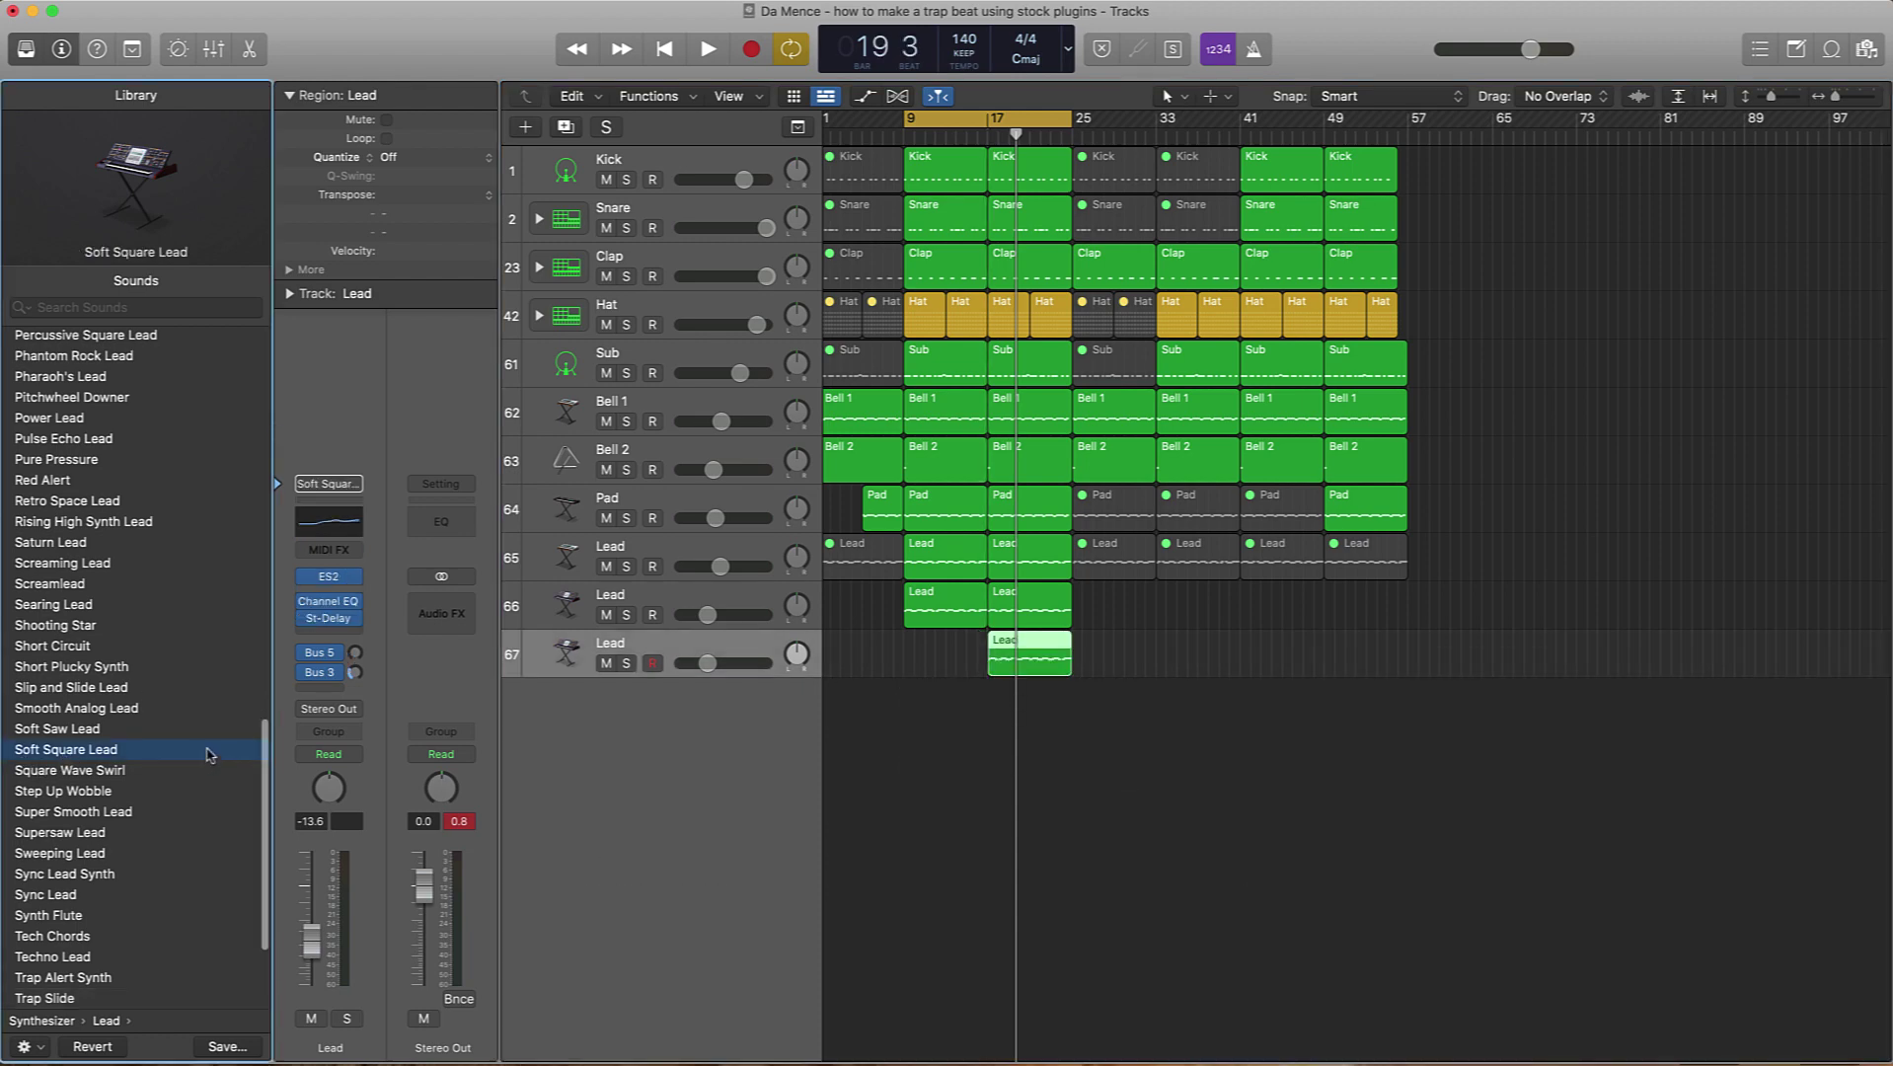
Step: Audition the layered leads with the cycle range narrowed to bars 17–25
drag(913, 121, 997, 121)
key(space)
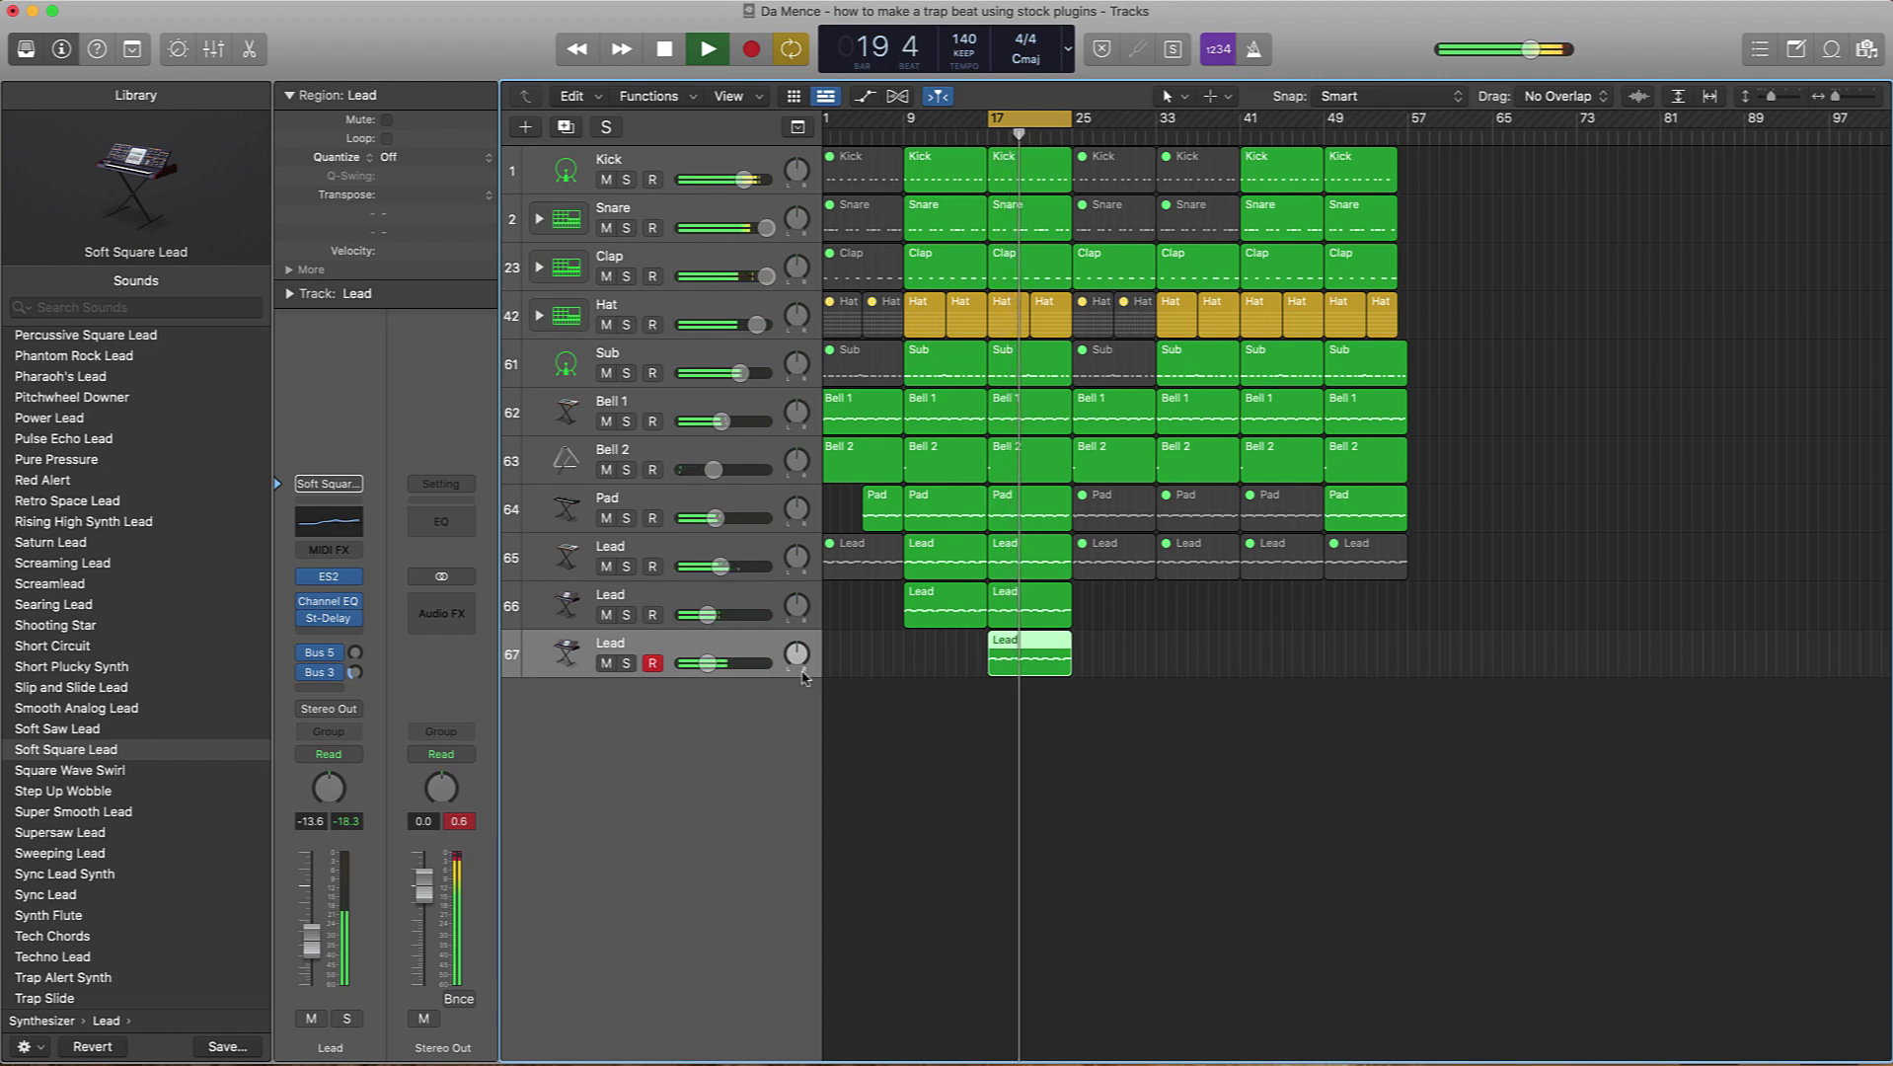
click(1024, 740)
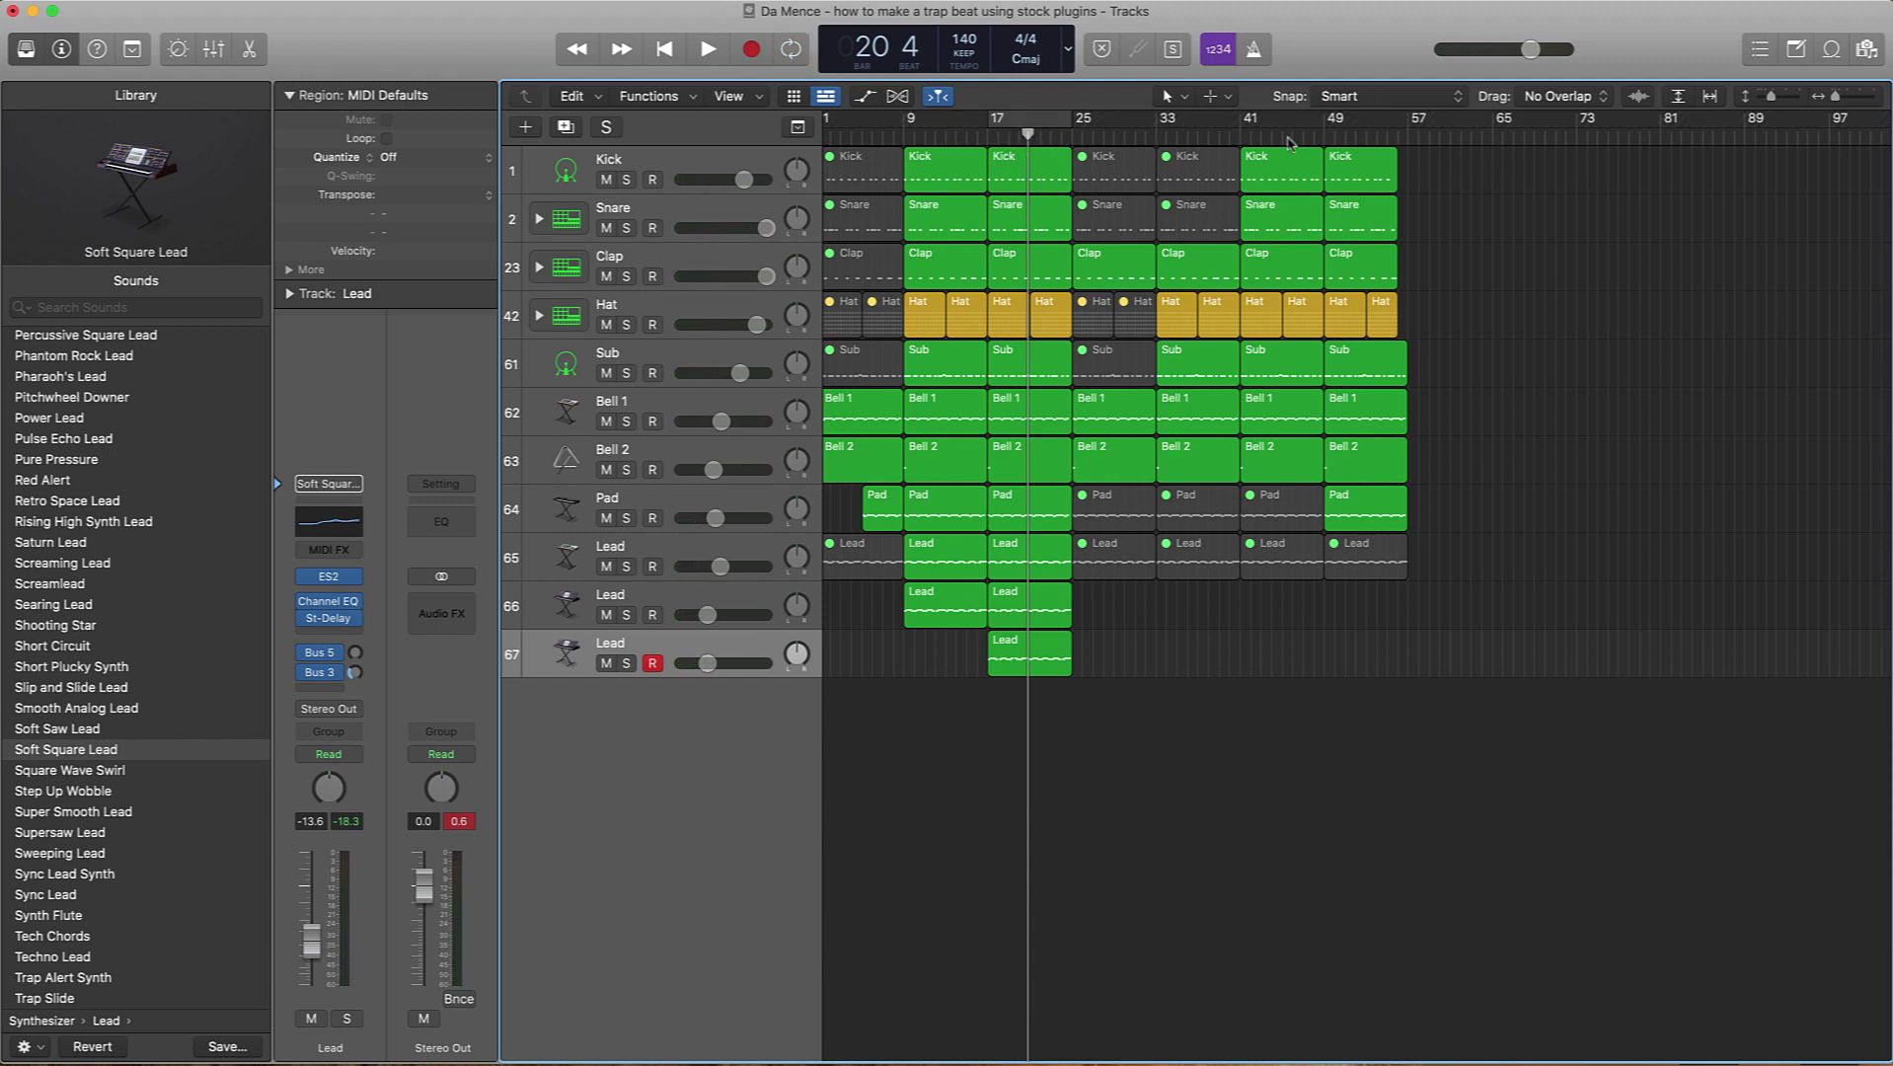
Step: Copy all regions from bar 9 onward on every track so the copy starts at bar 57
drag(915, 721, 1559, 129)
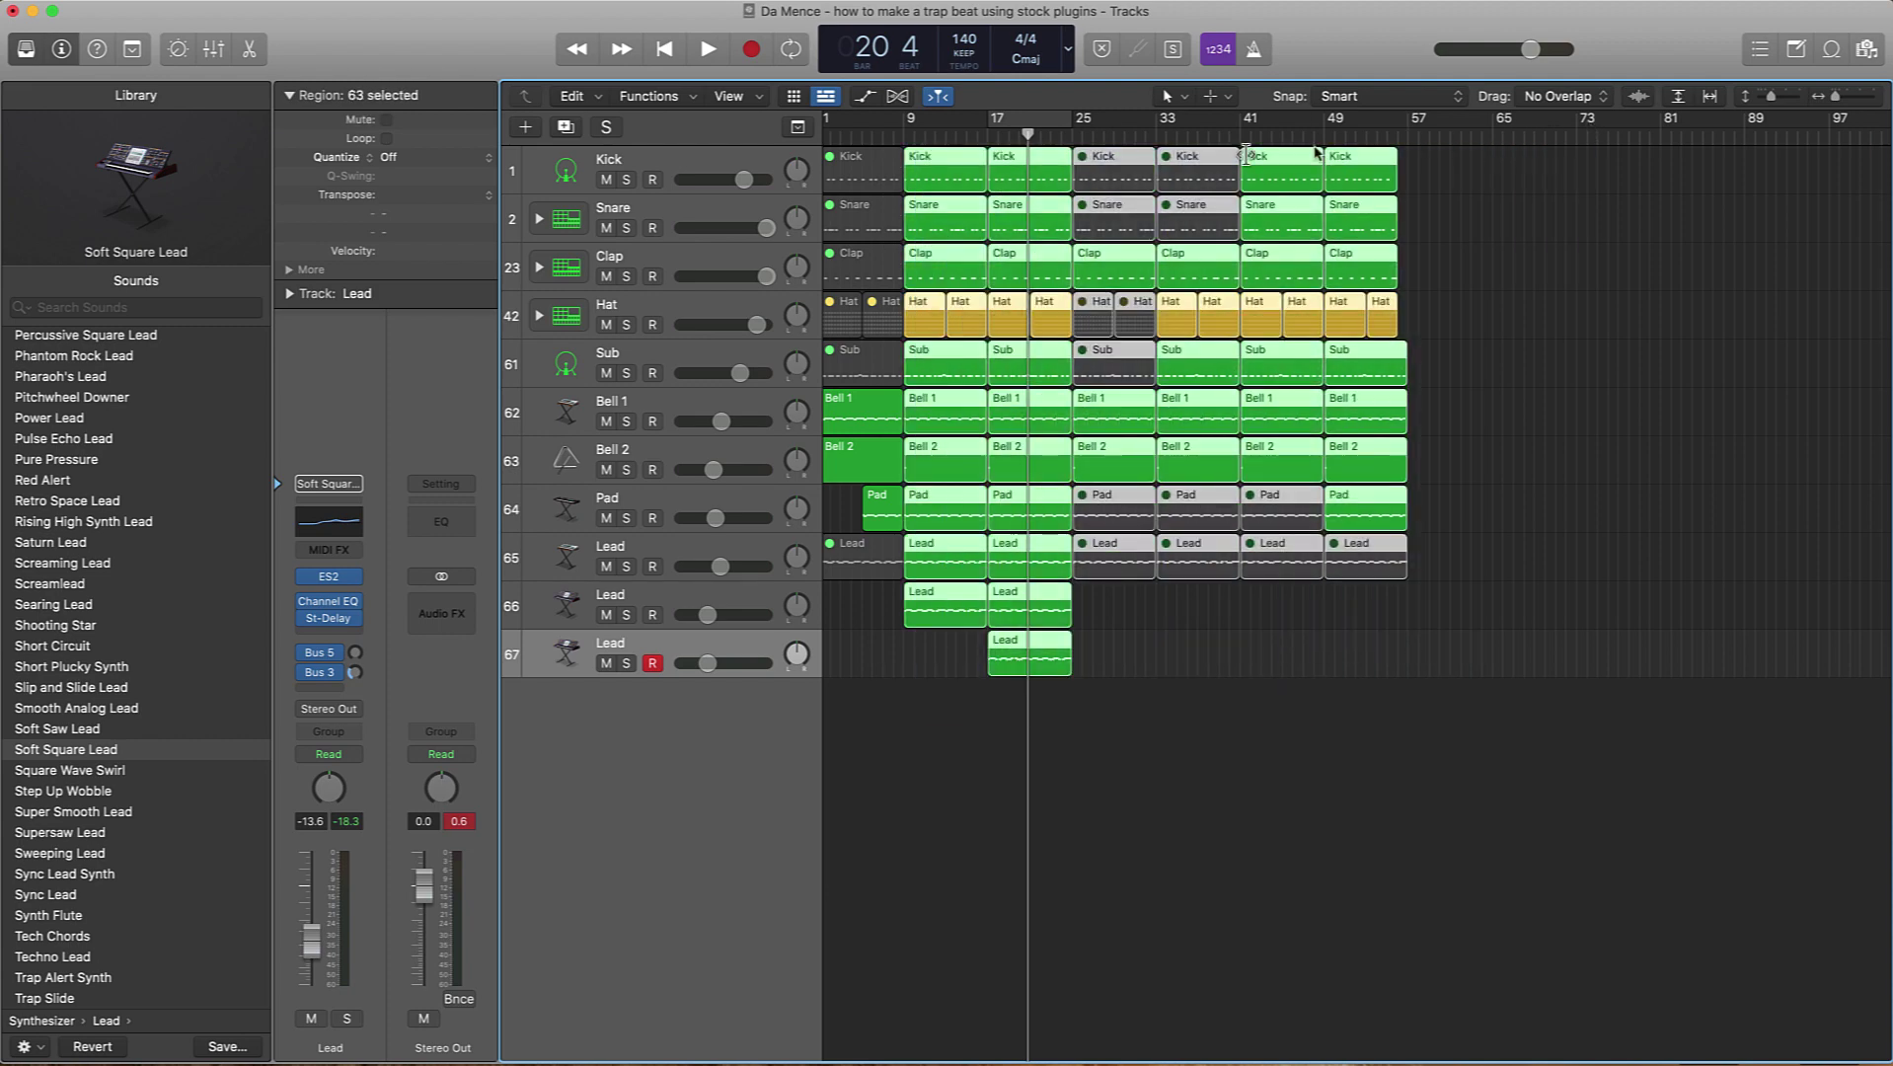
drag(927, 185, 1412, 202)
scroll(1480, 395, right, 10)
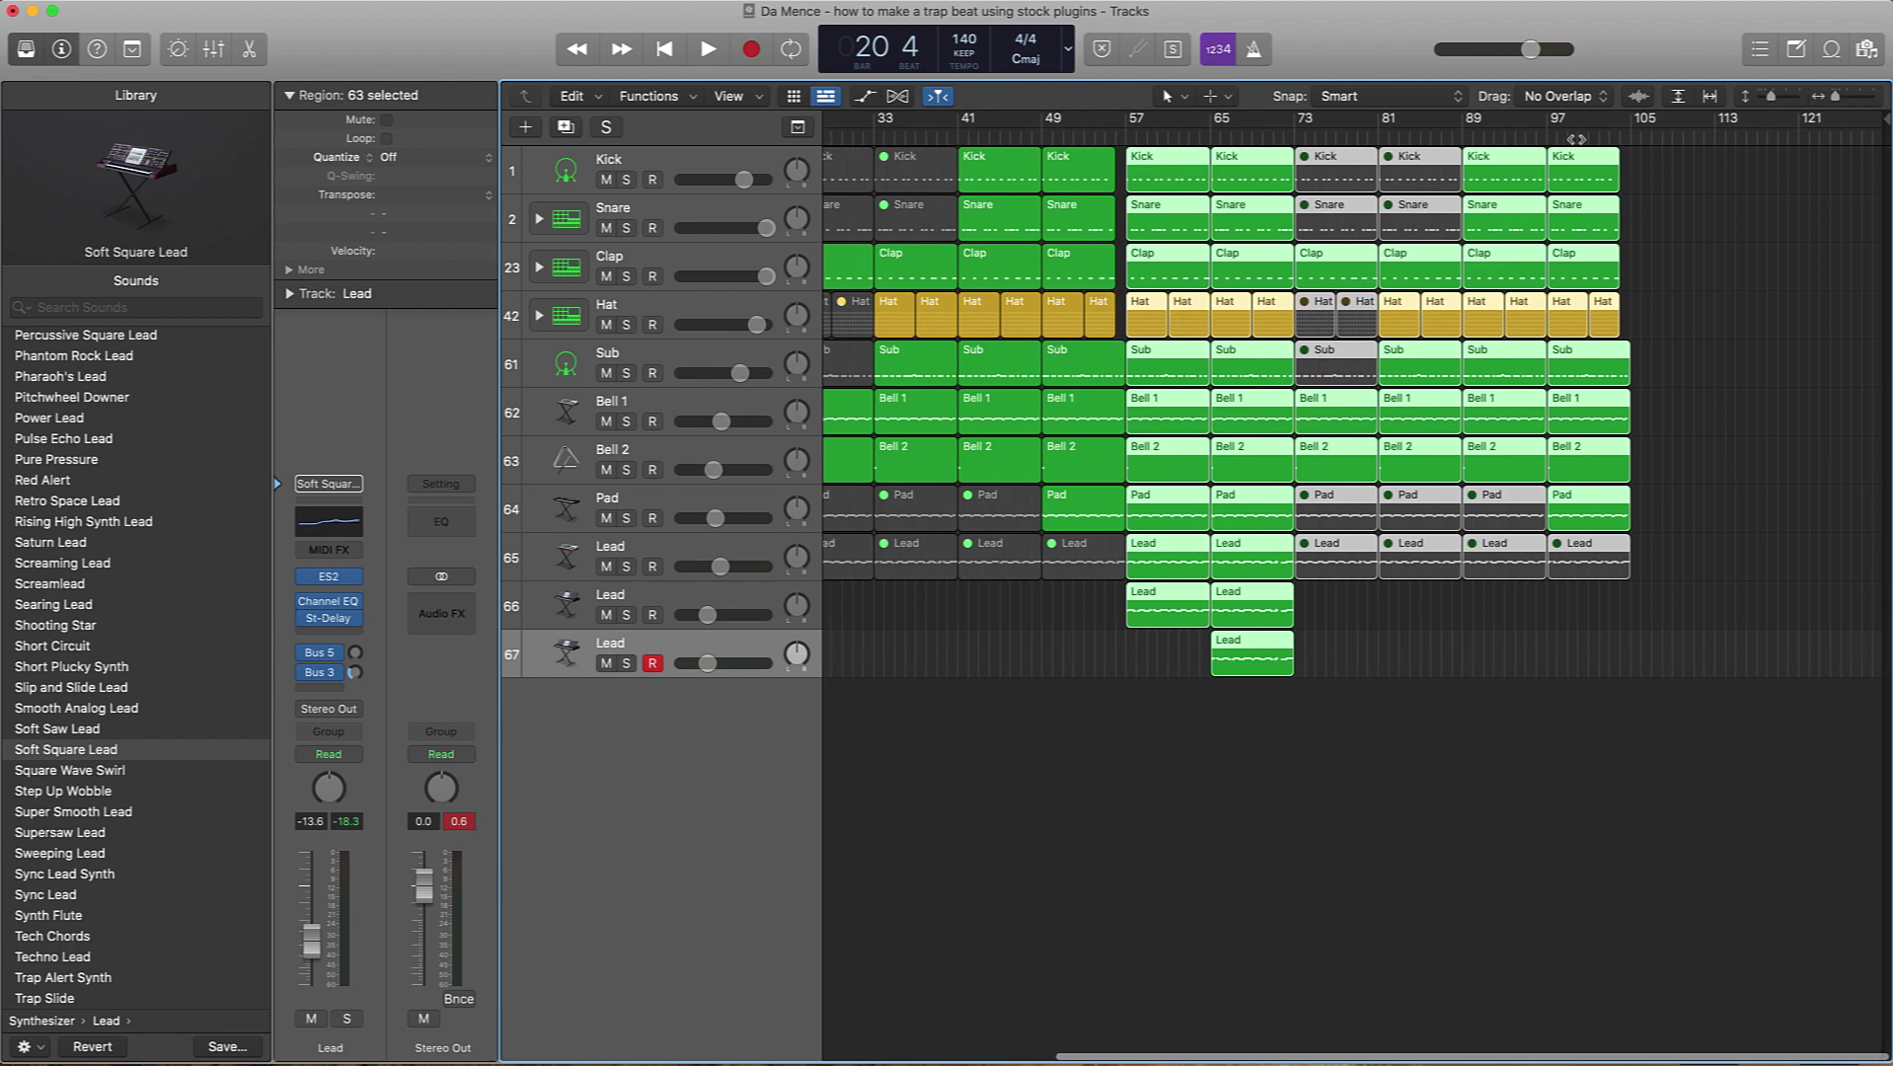
Step: Place the playhead at the end of the copied section and set the transport display to show elapsed time with beats
key(shift+Return)
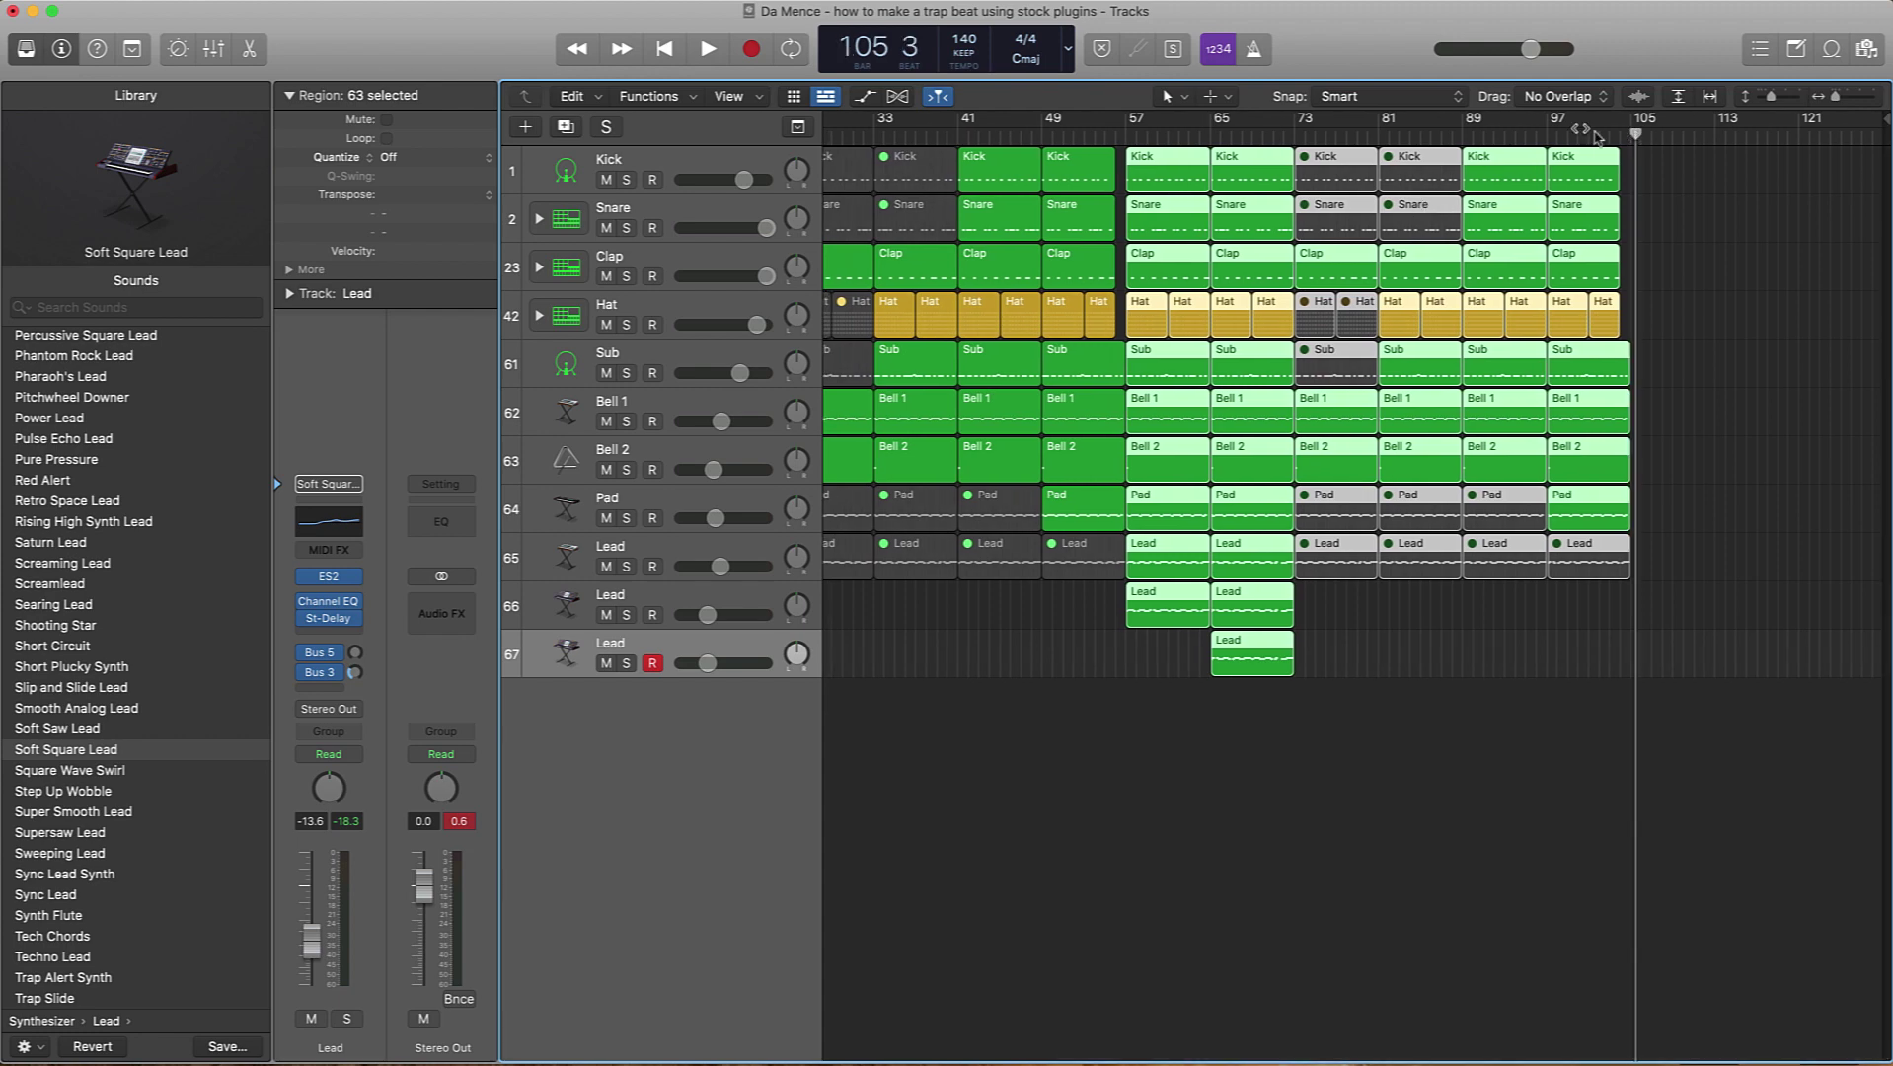
click(1067, 47)
click(1084, 114)
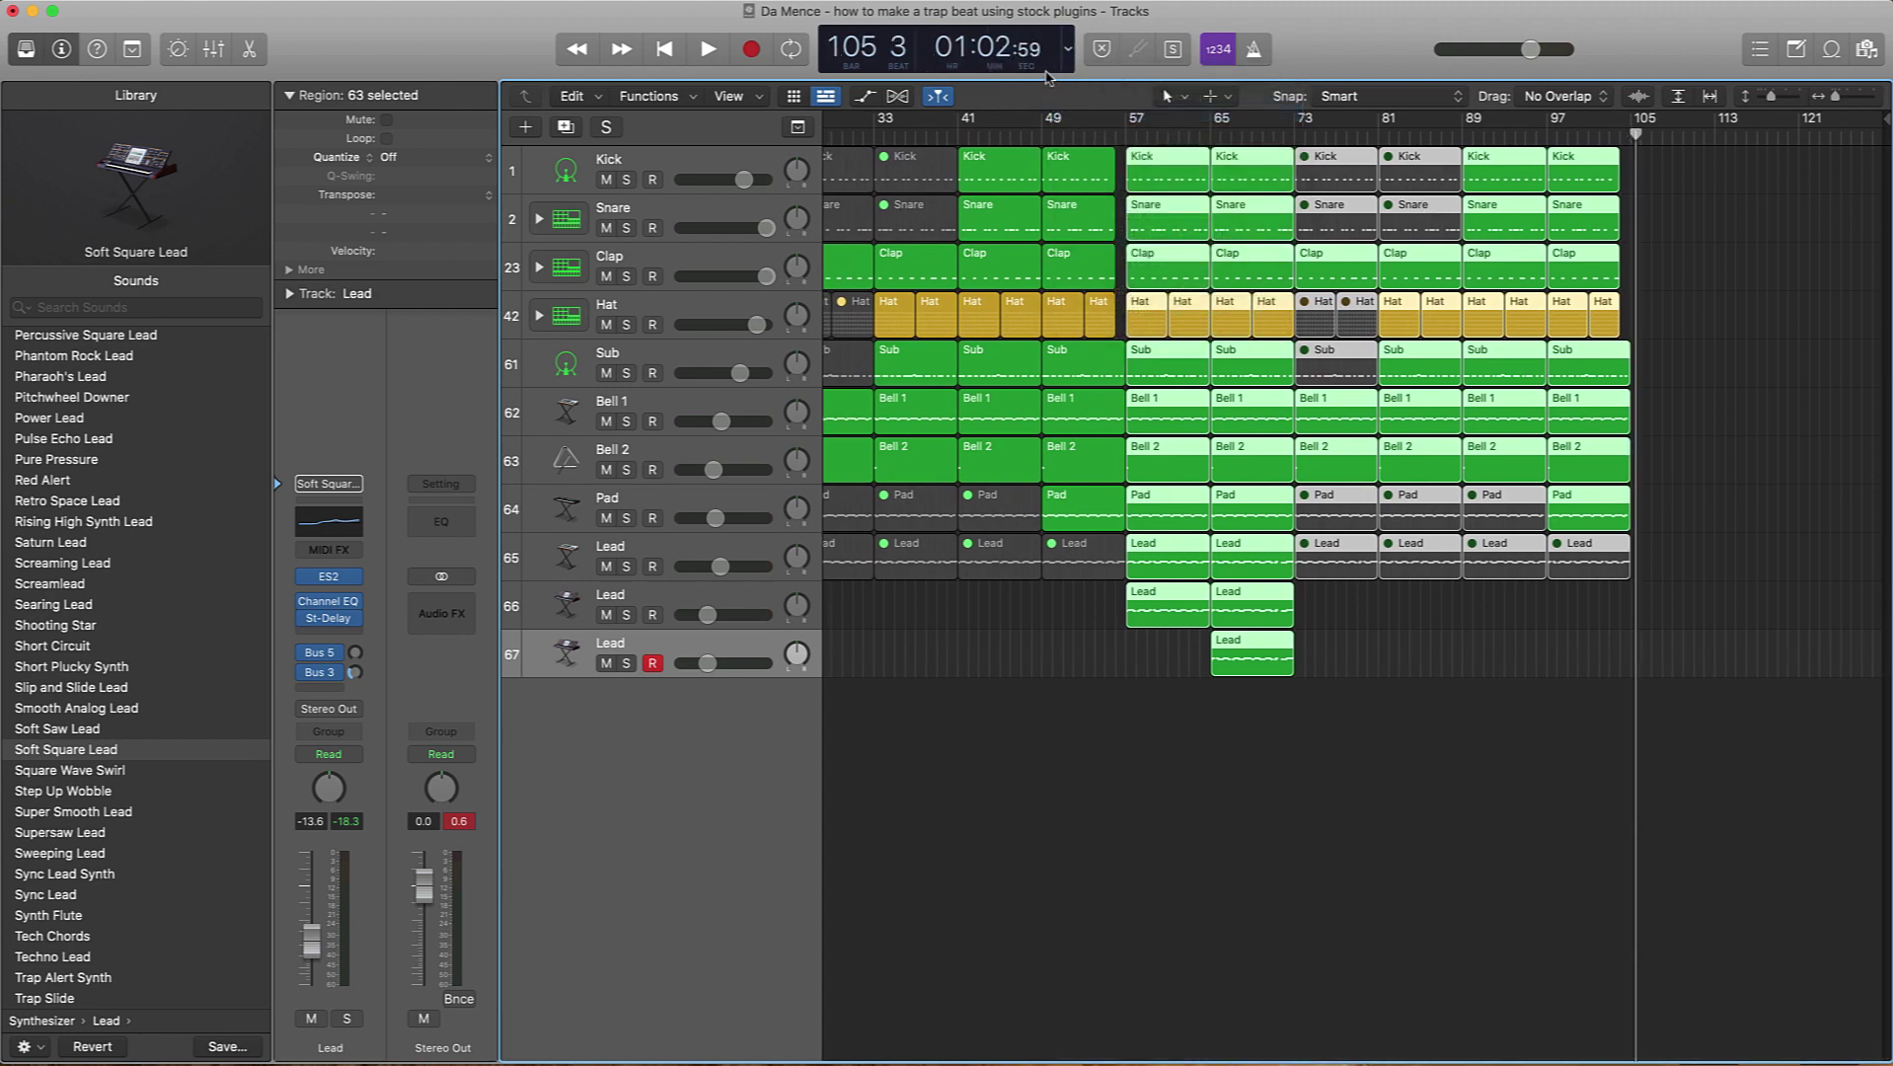
drag(1228, 735, 1135, 158)
drag(1129, 700, 1276, 141)
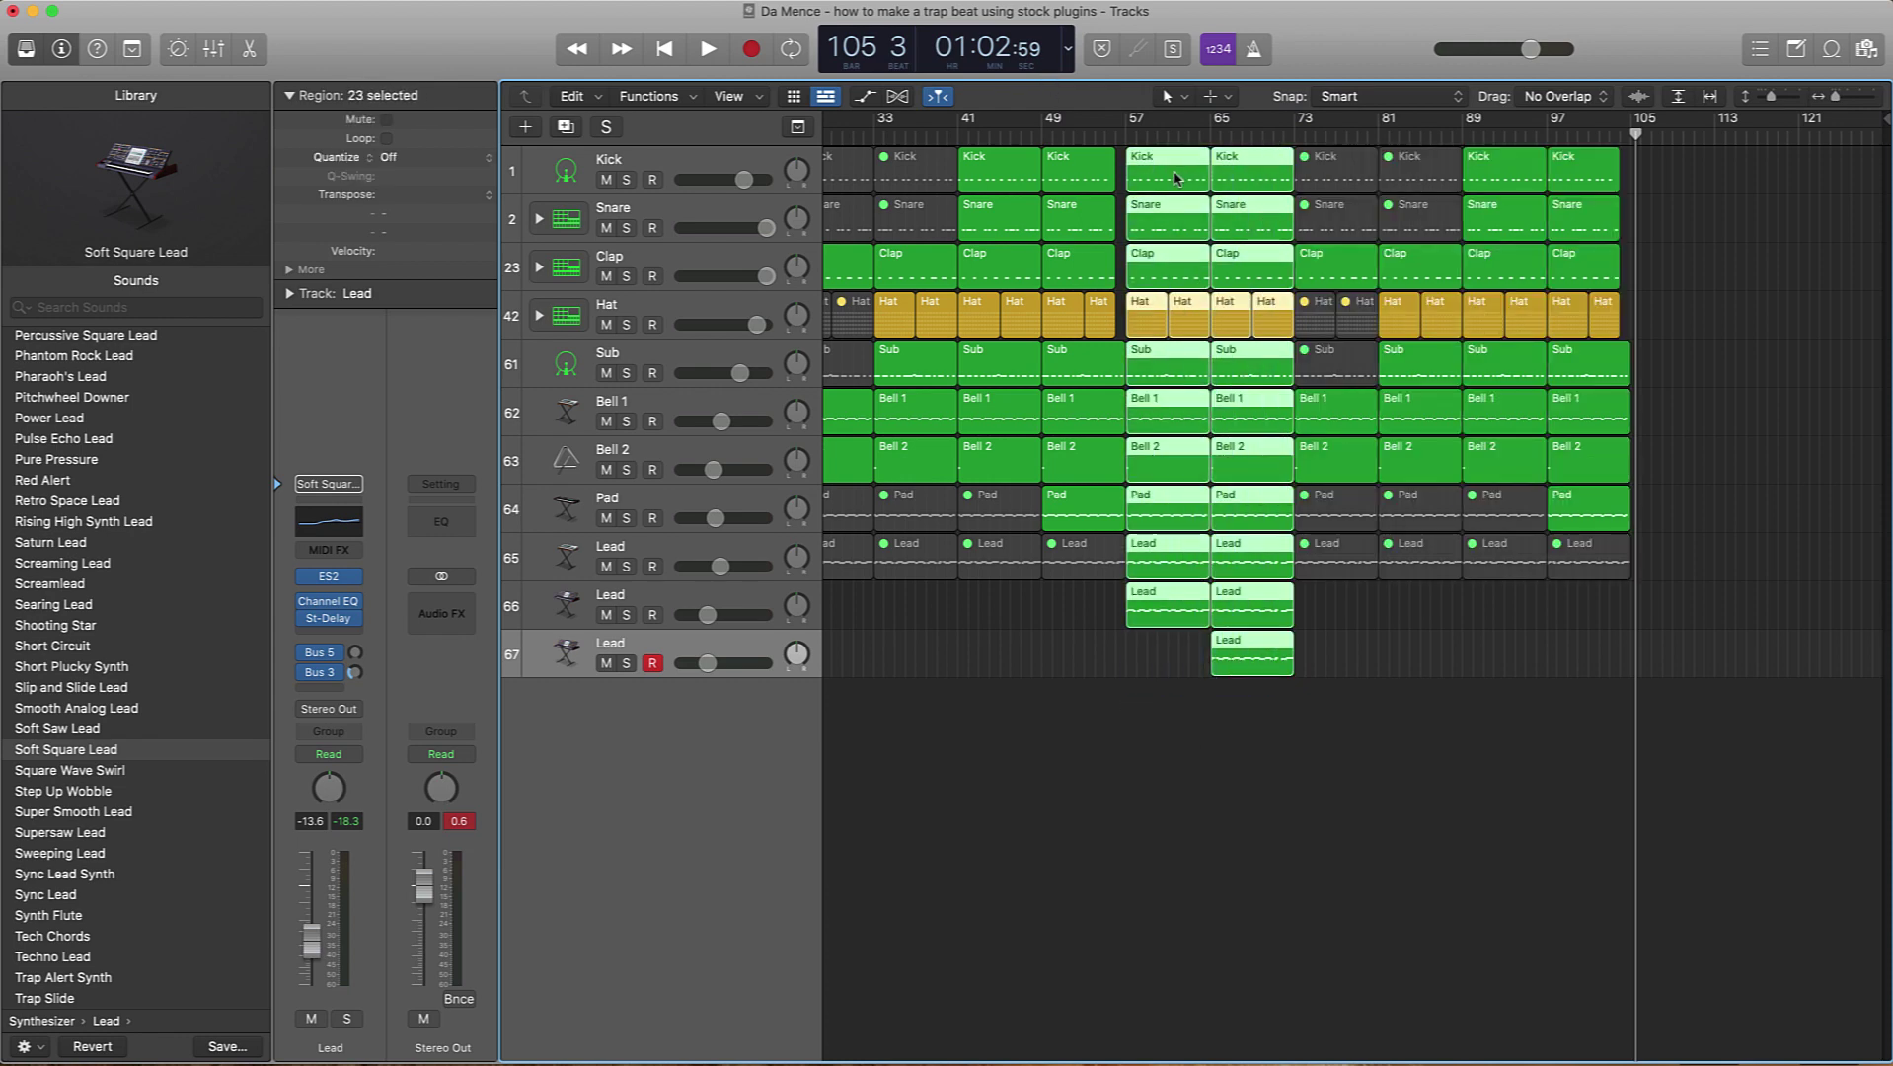
mouse_move(1513, 183)
mouse_down()
mouse_move(1766, 185)
mouse_move(1398, 188)
mouse_move(1513, 183)
mouse_up()
click(1213, 747)
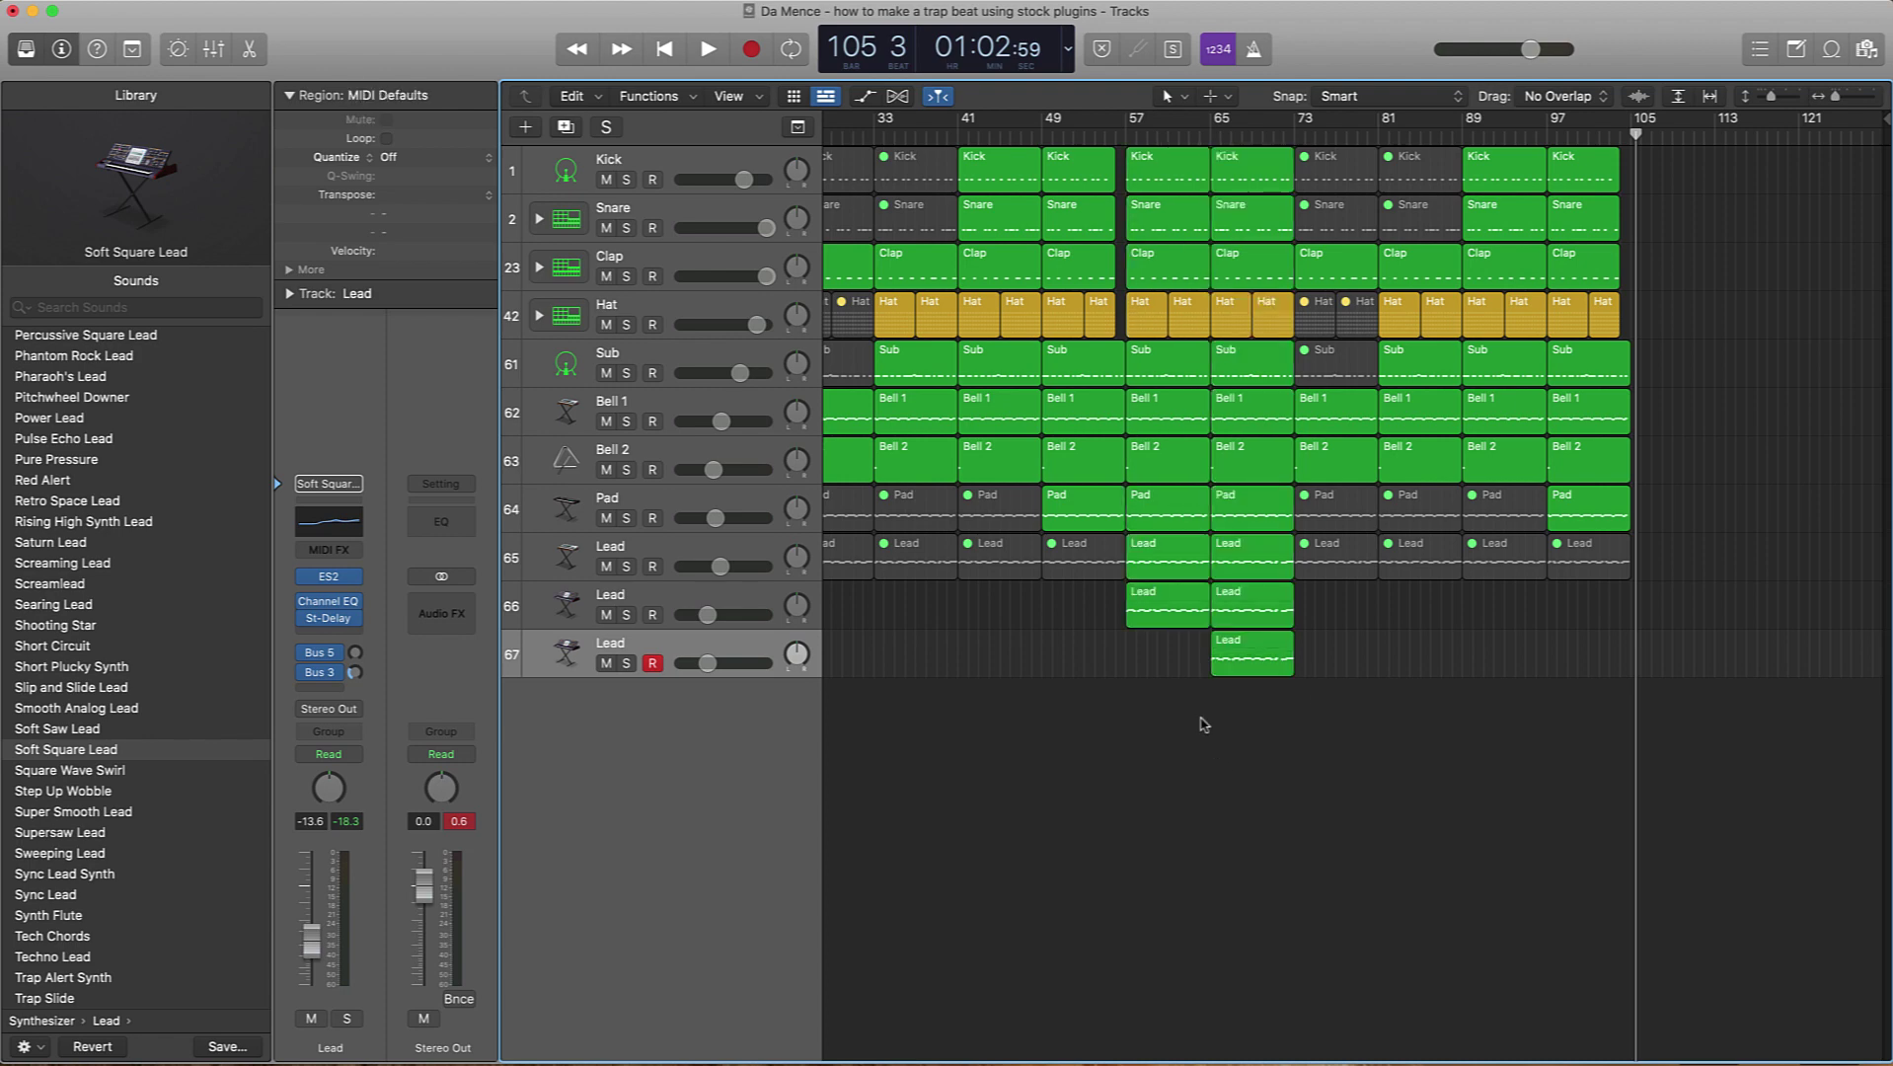
Step: Copy the full hook section at bars 57–73 on all tracks to bar 105, and place the playhead after its end
drag(1157, 723, 1280, 148)
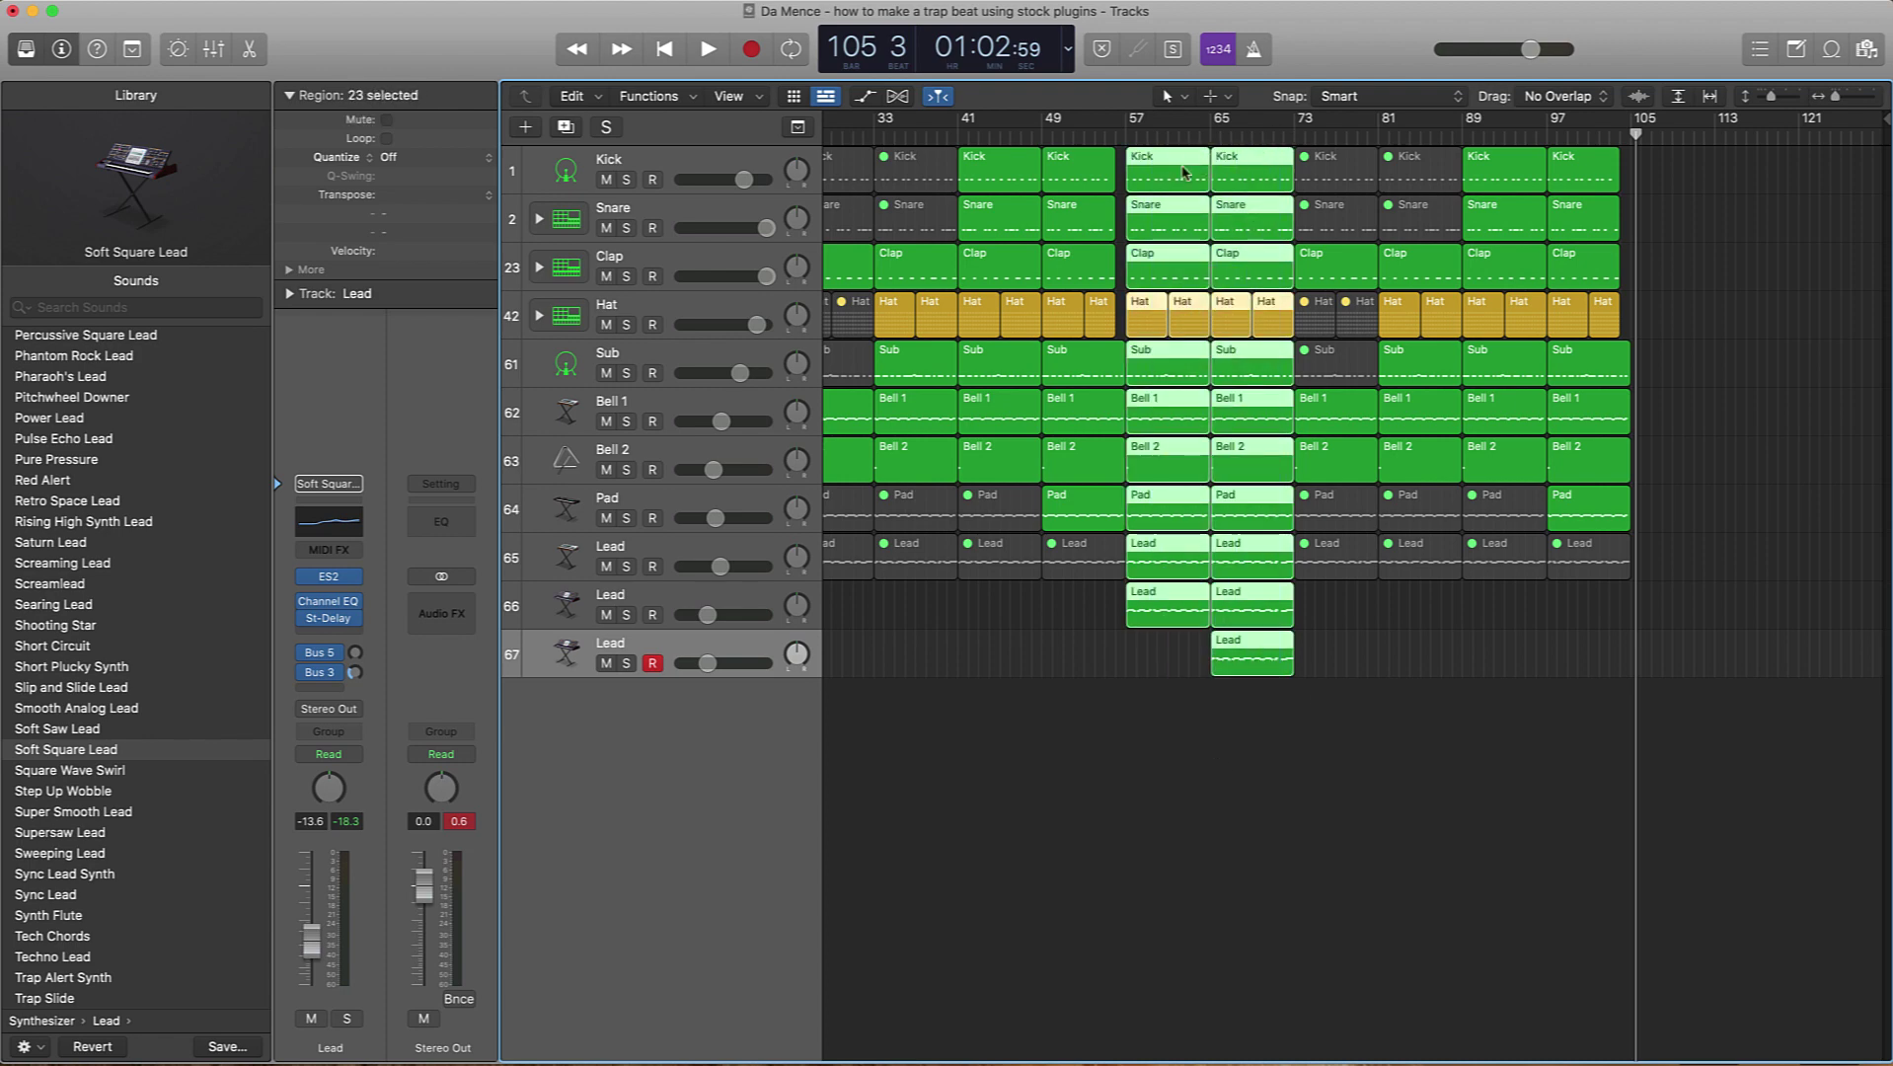
drag(1152, 182, 1660, 183)
click(1809, 132)
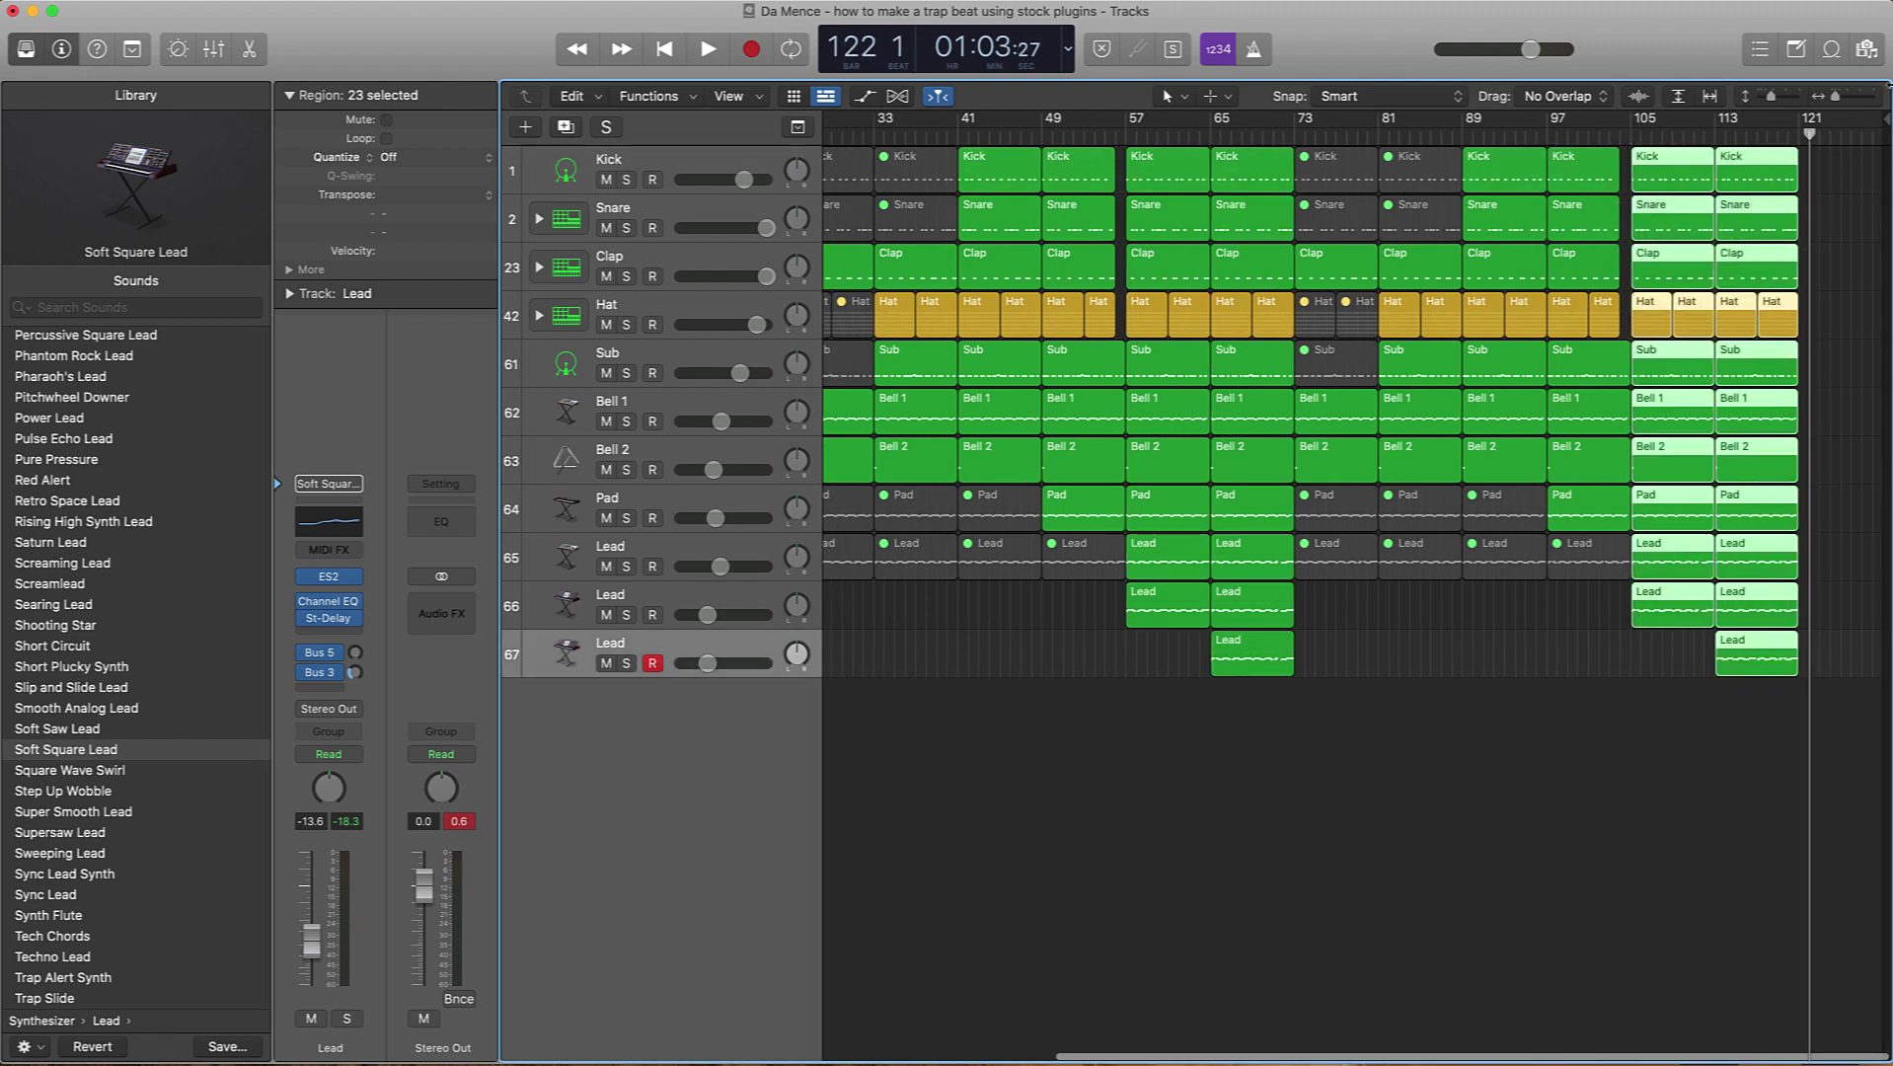
Step: Copy the intro regions at bars 1–9 on all tracks and paste them at bar 121 as an outro
drag(1883, 118, 1883, 118)
scroll(1467, 359, left, 10)
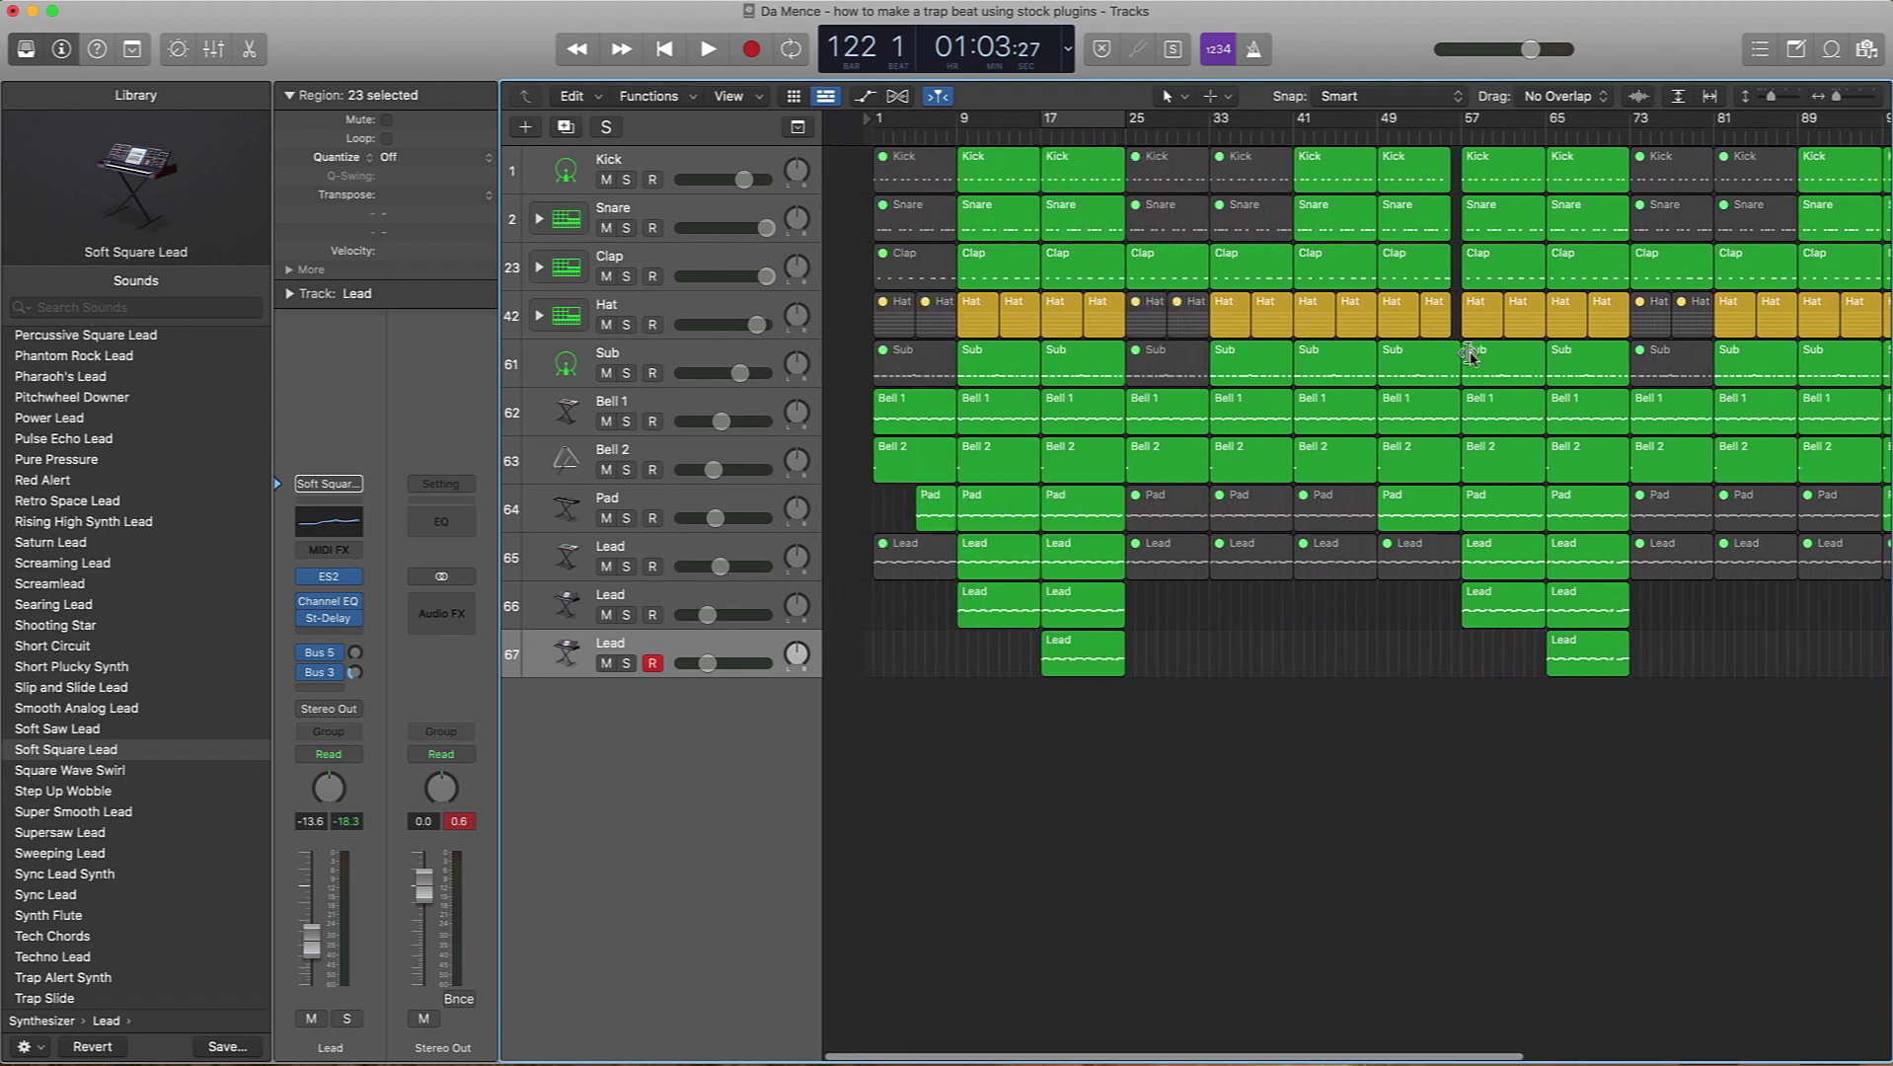
drag(887, 629, 812, 158)
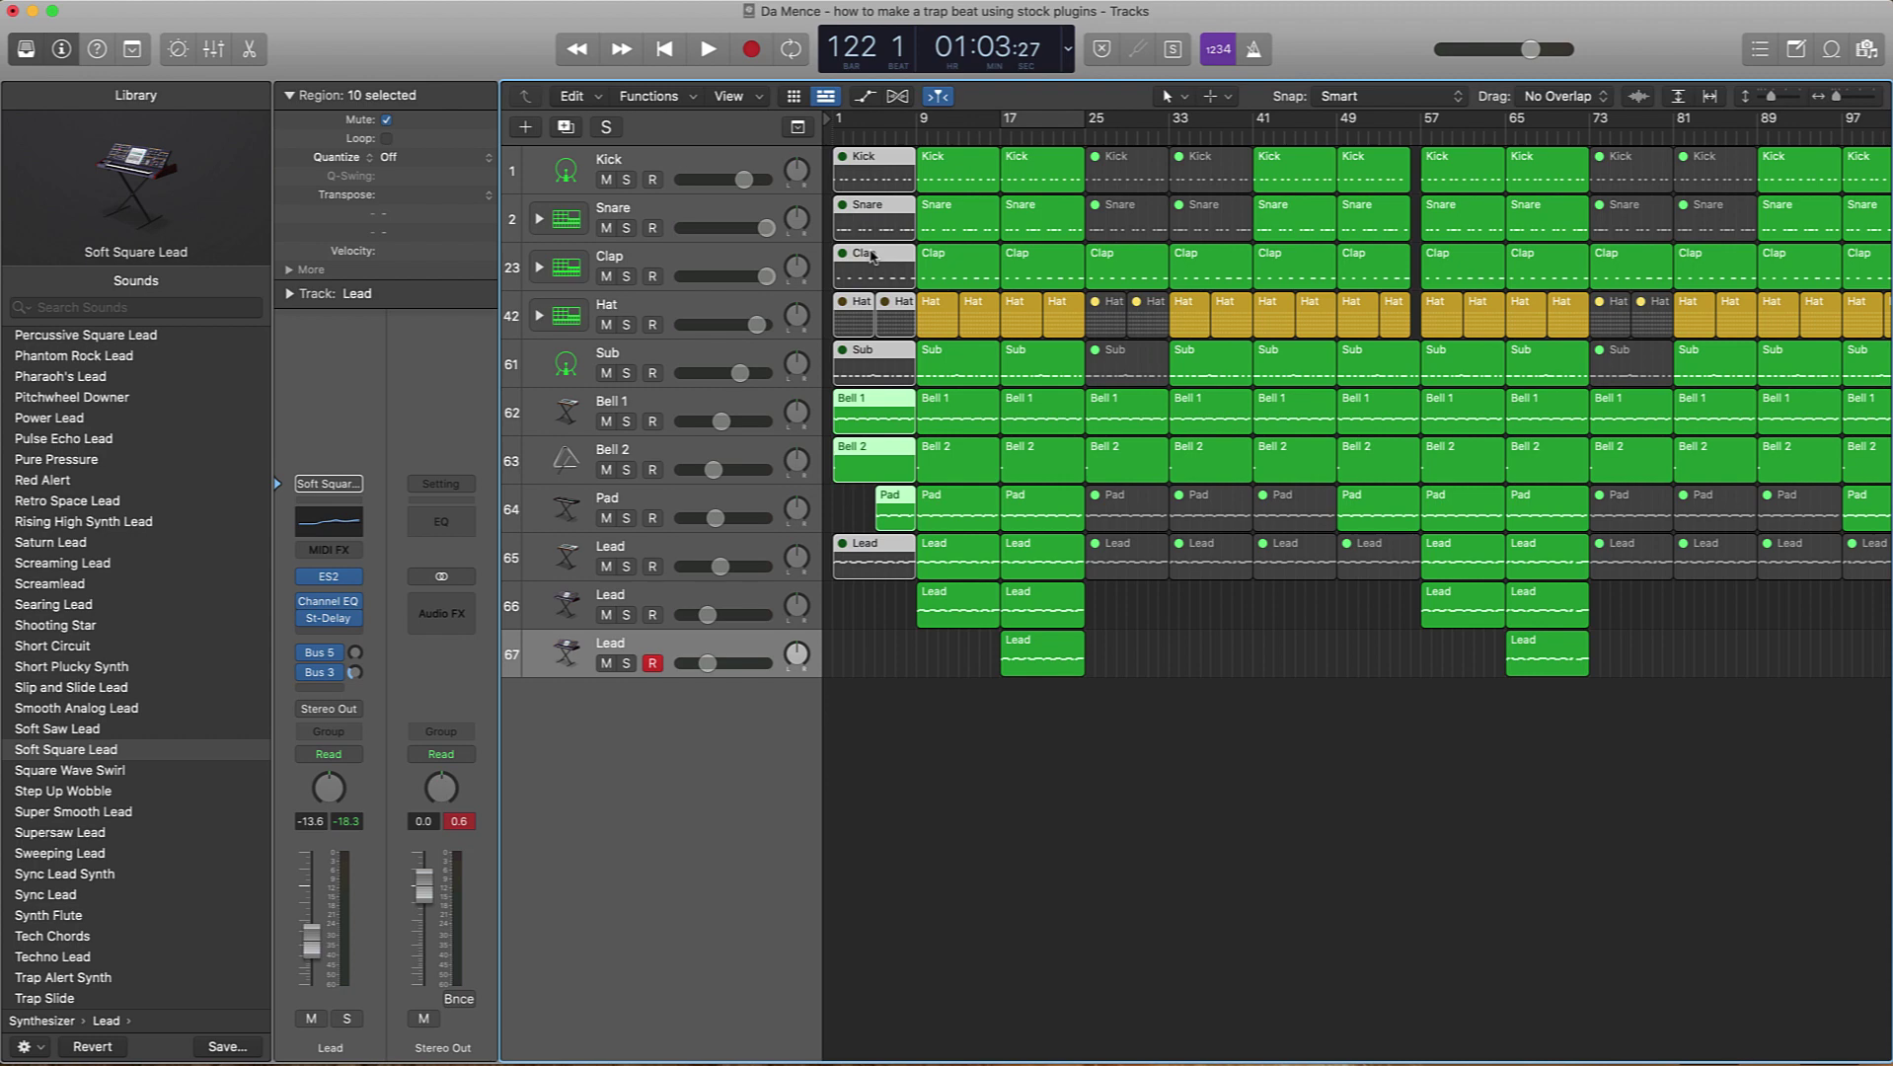
scroll(872, 257, right, 5)
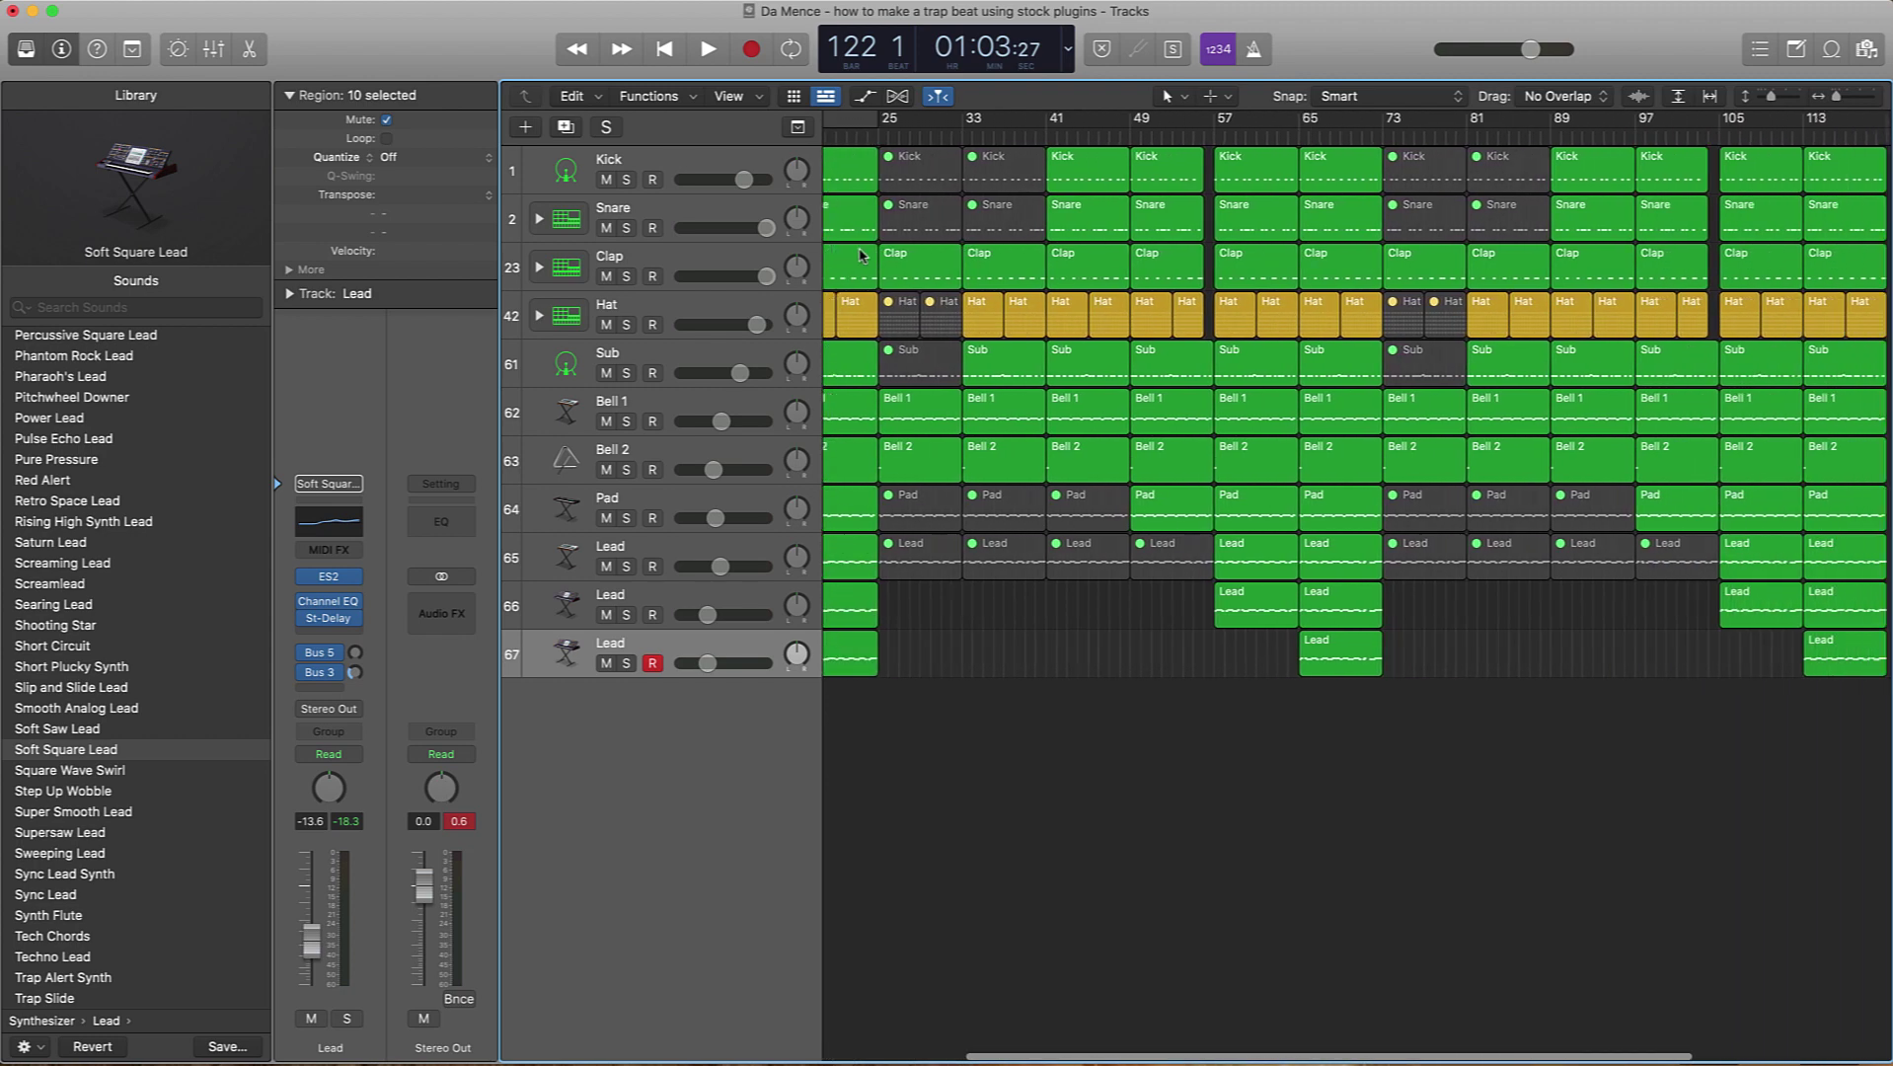
scroll(861, 256, right, 7)
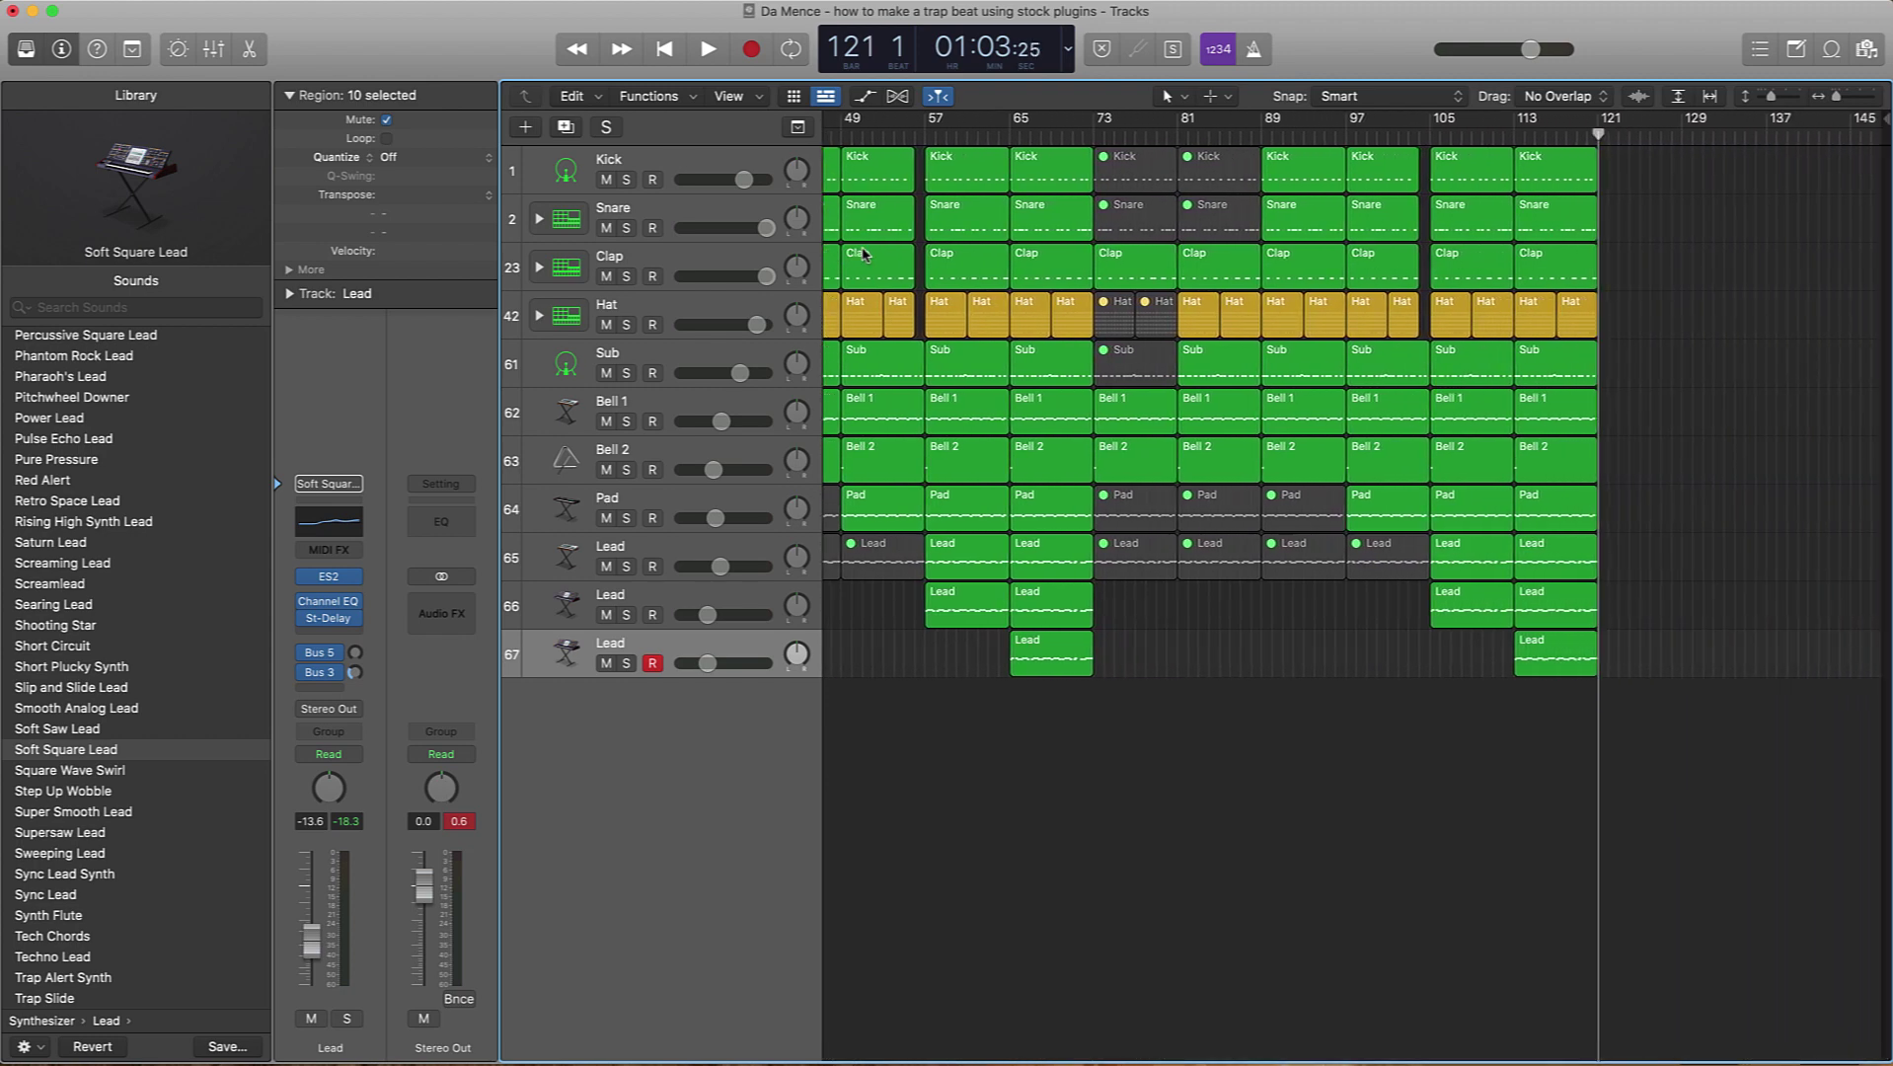
key(super+v)
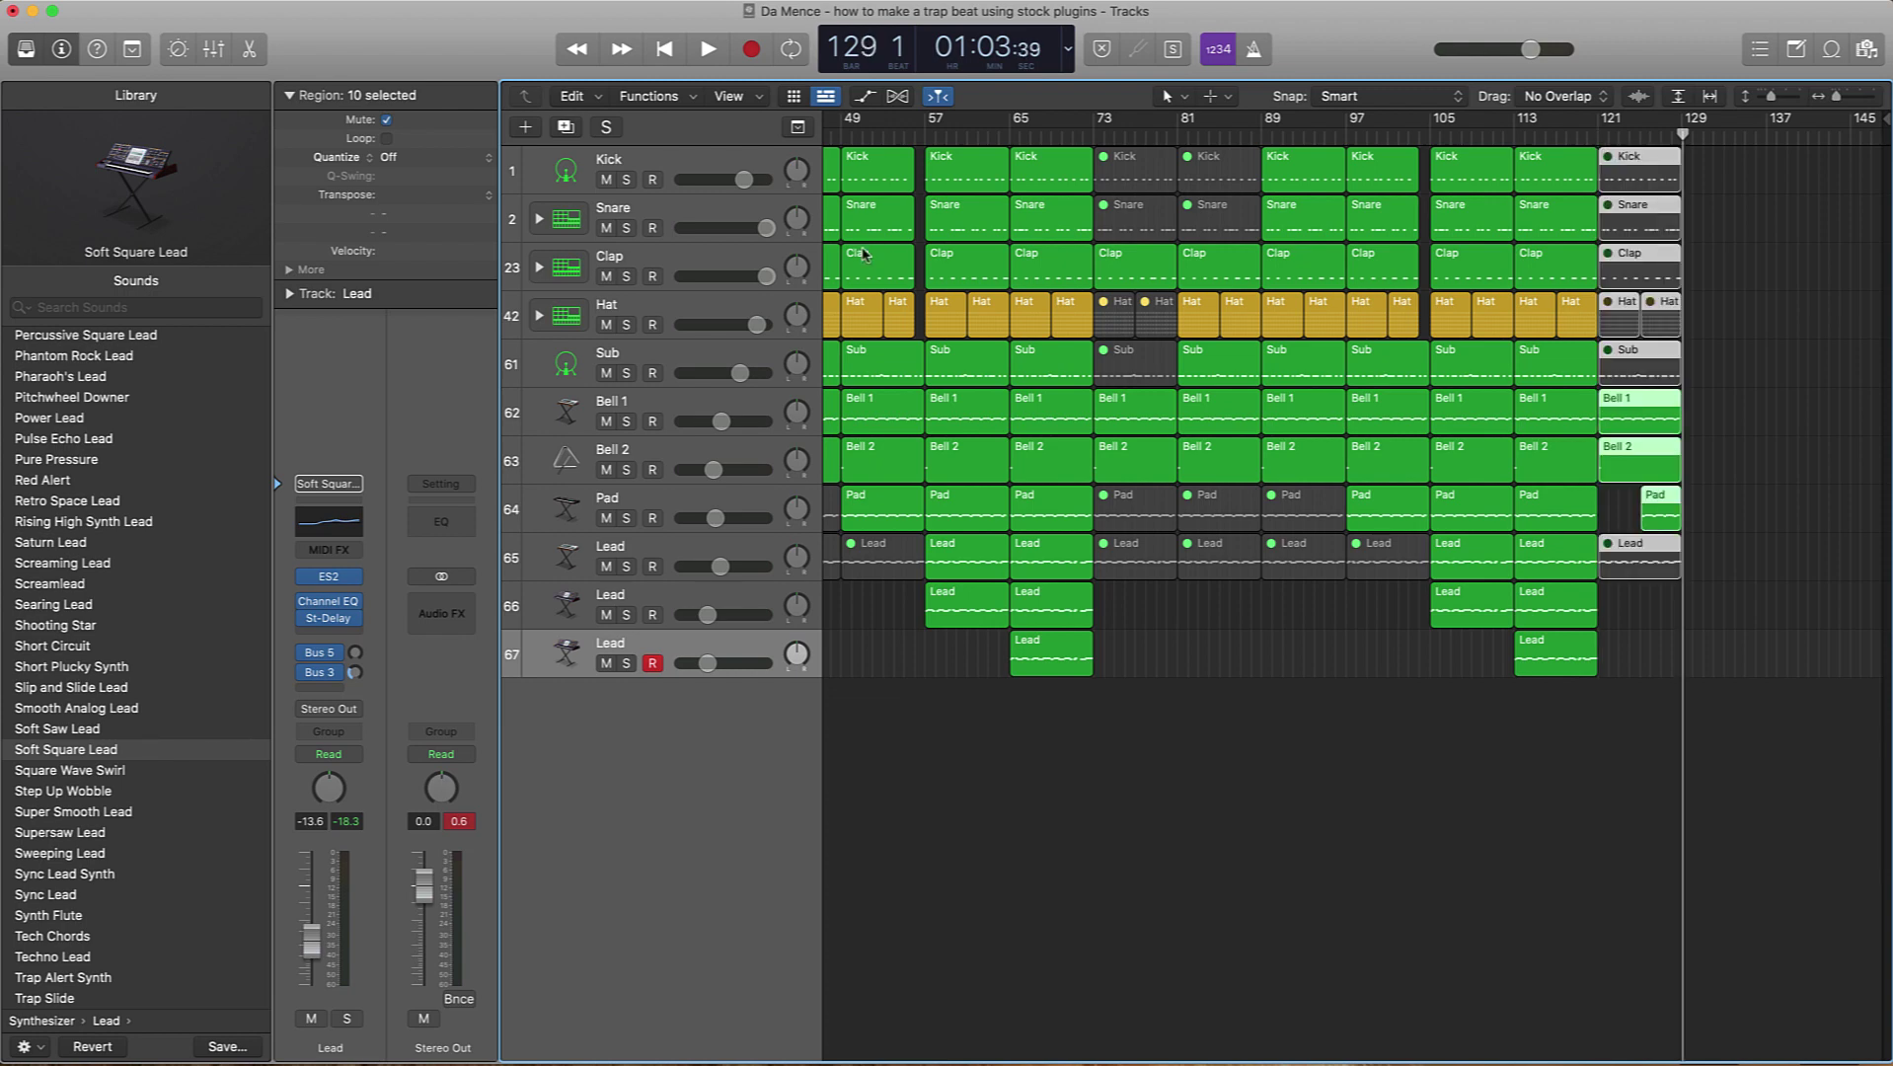
Step: Move the outro's Pad region to bar 121 and pull the project end back to just after the last regions
click(1807, 487)
drag(1668, 518, 1626, 526)
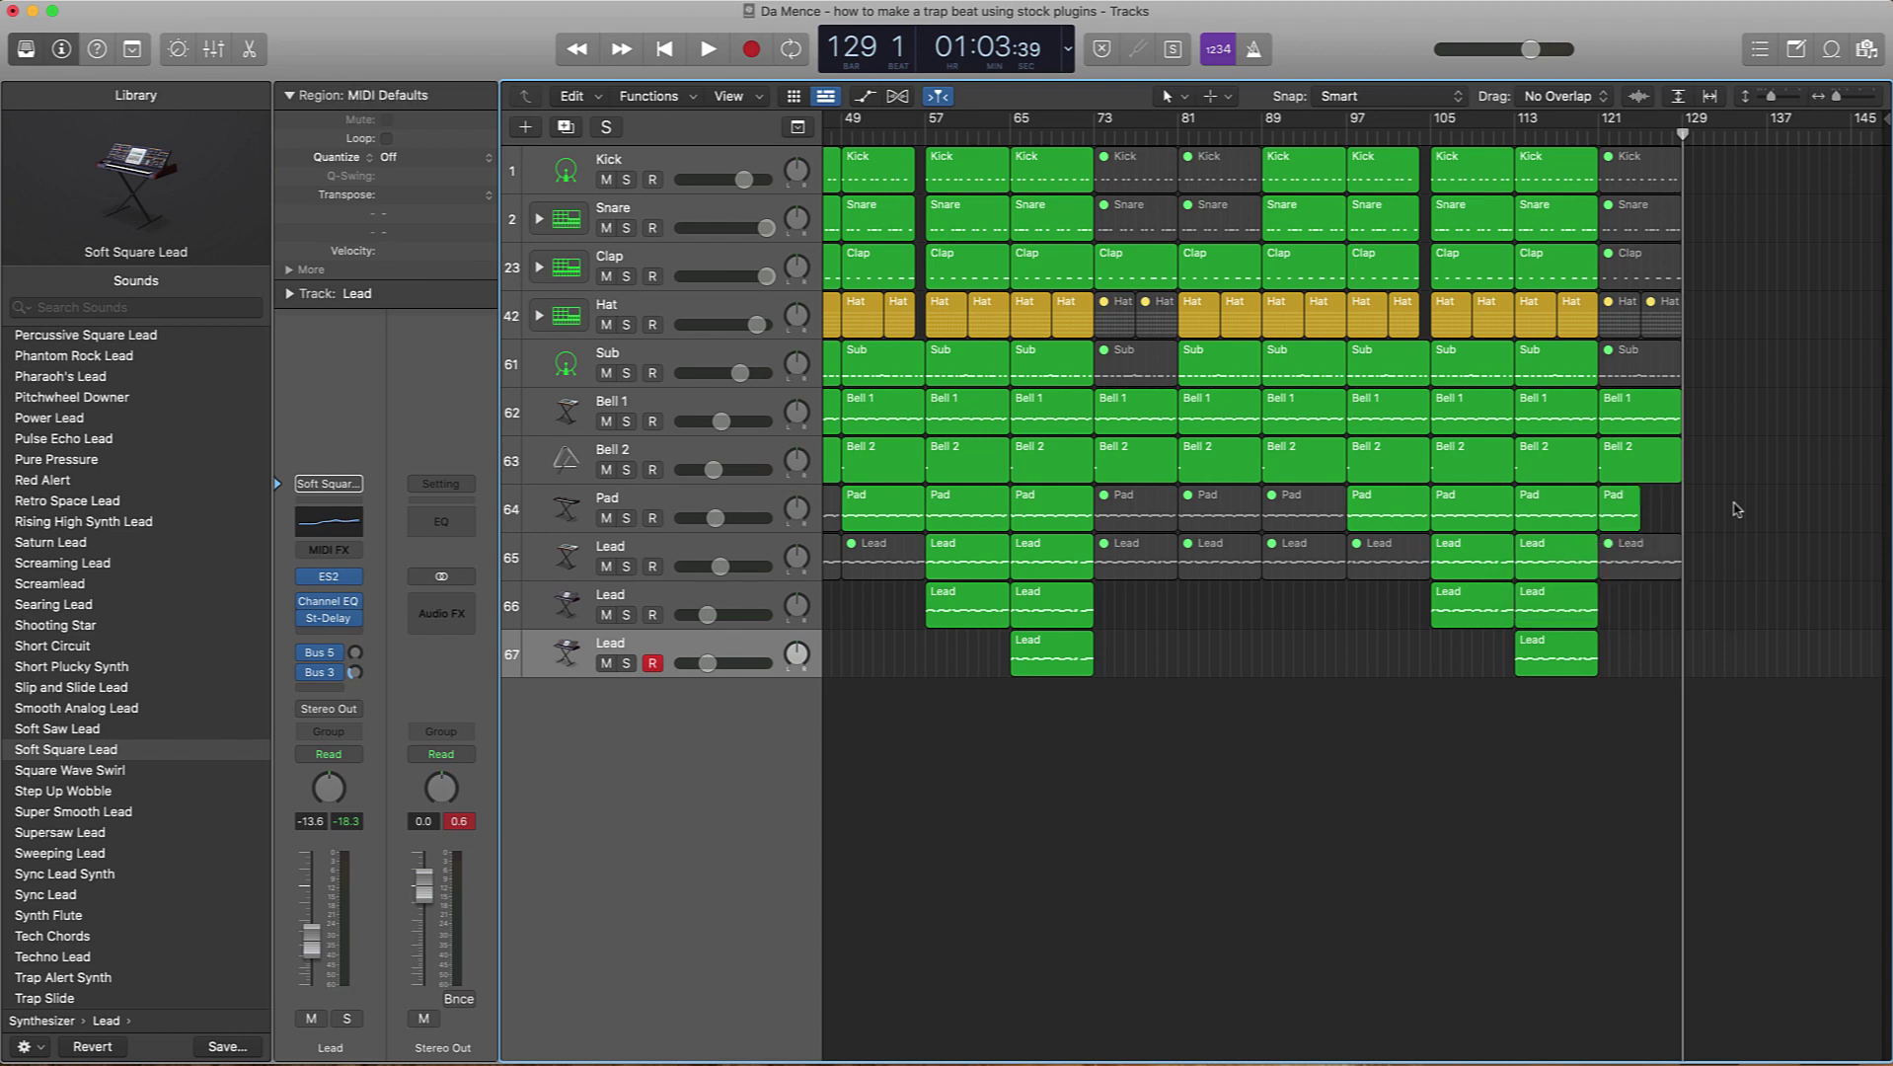
mouse_move(1883, 128)
mouse_down()
mouse_move(1826, 123)
mouse_move(1693, 278)
mouse_up()
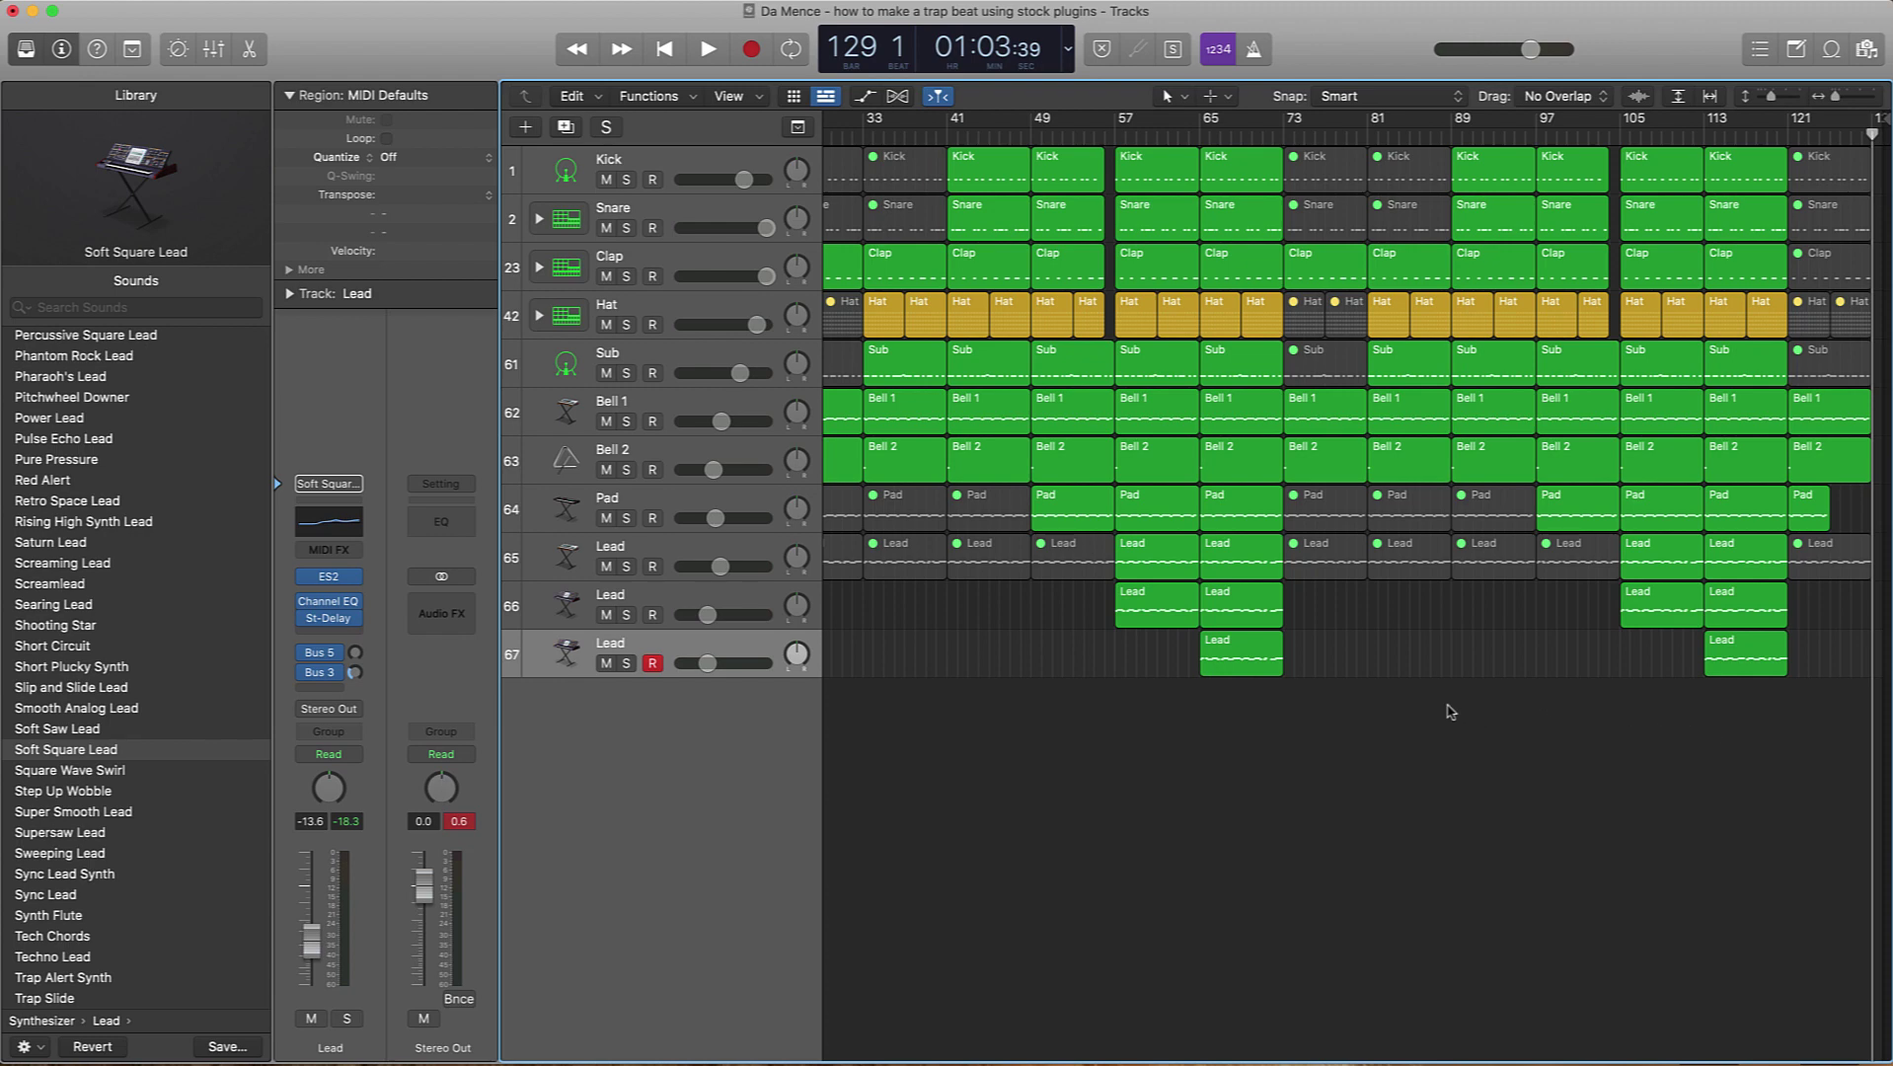
Step: Fit the whole arrangement in view and play it from the beginning
scroll(1457, 712, down, 5)
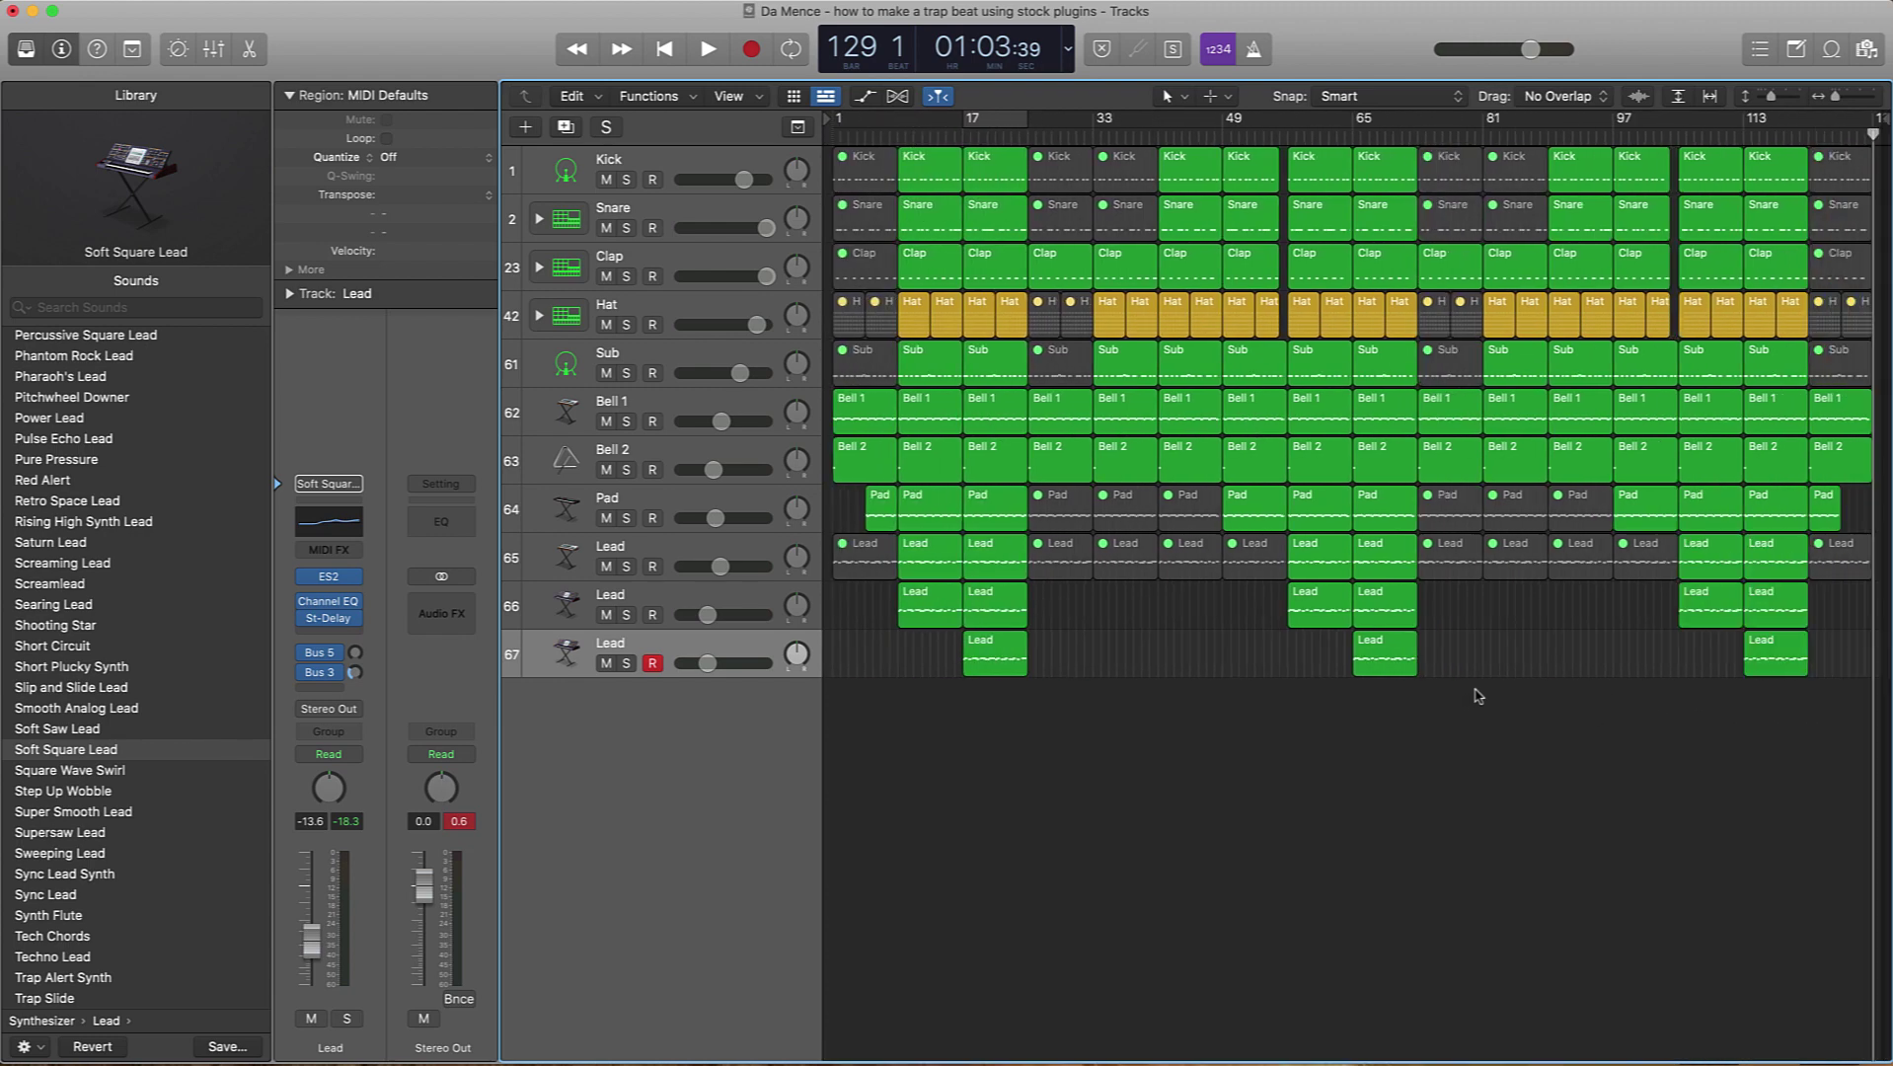
scroll(1477, 695, down, 3)
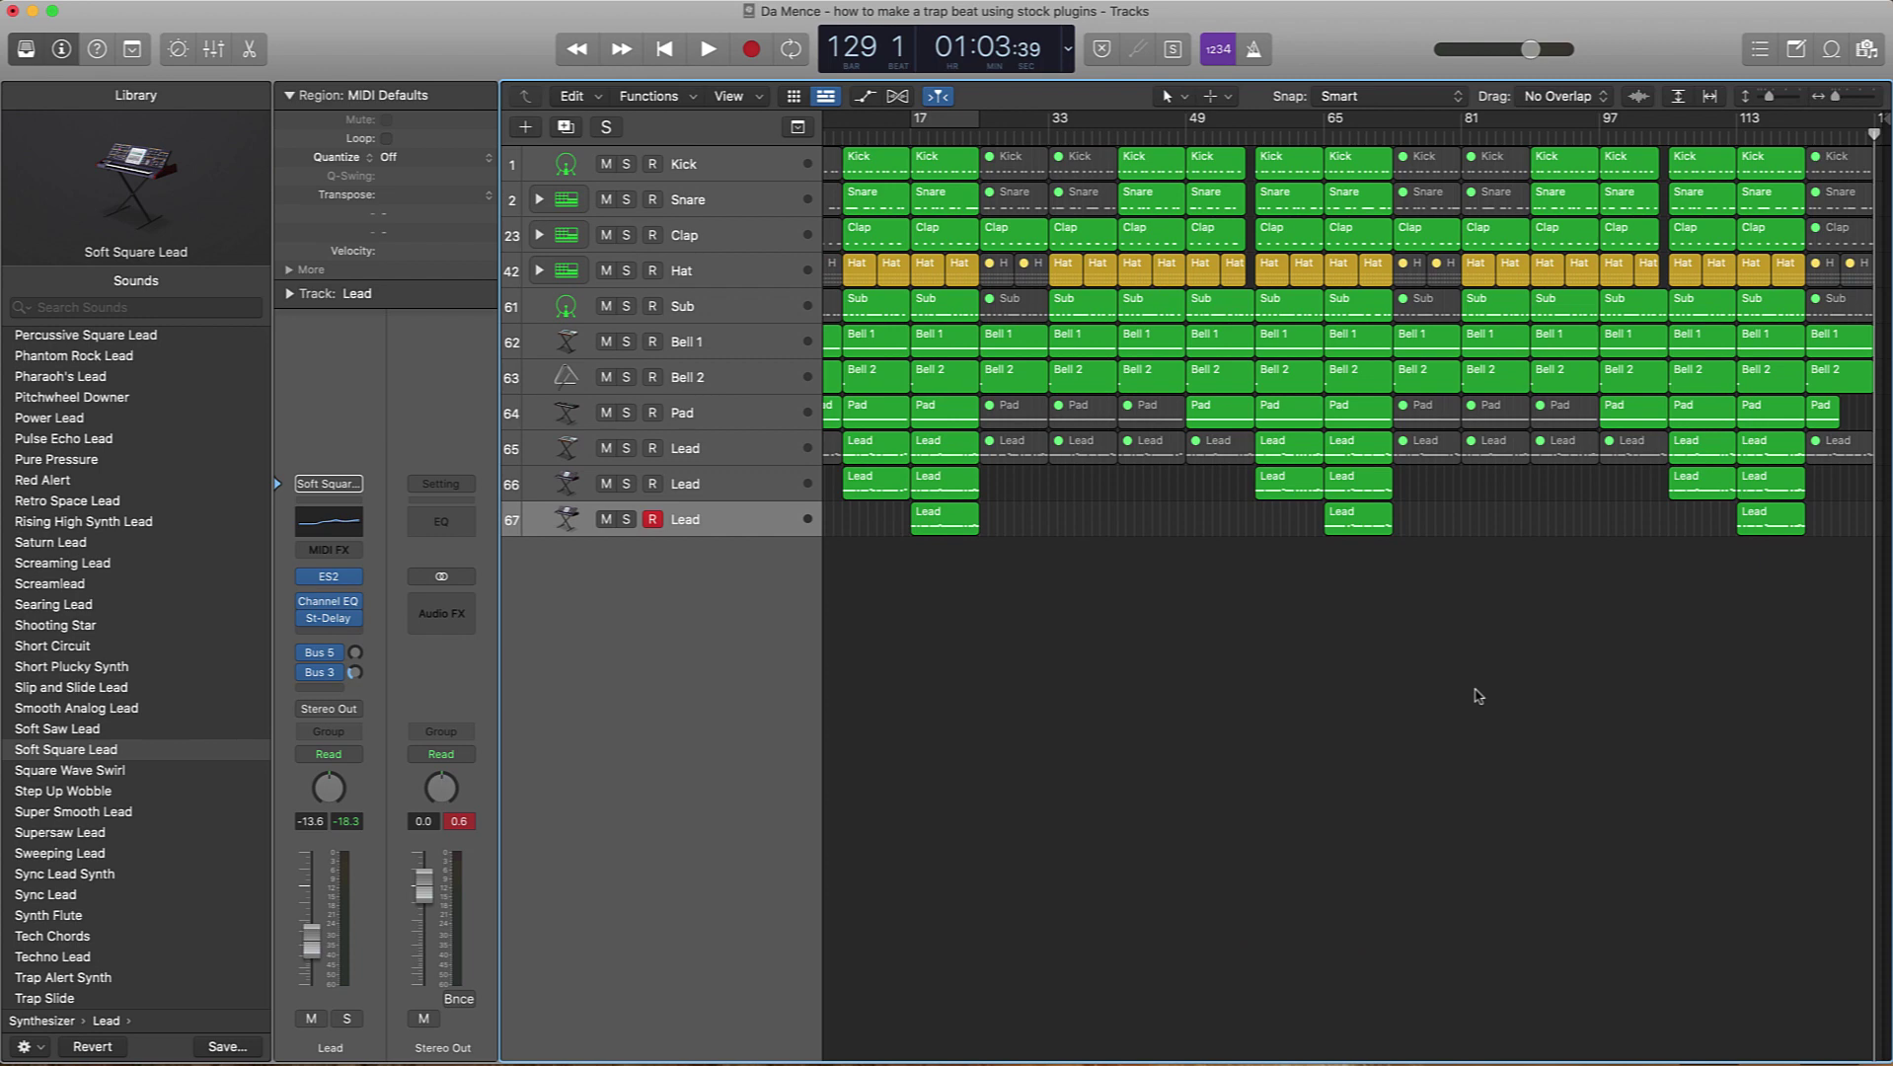
key(Return)
key(space)
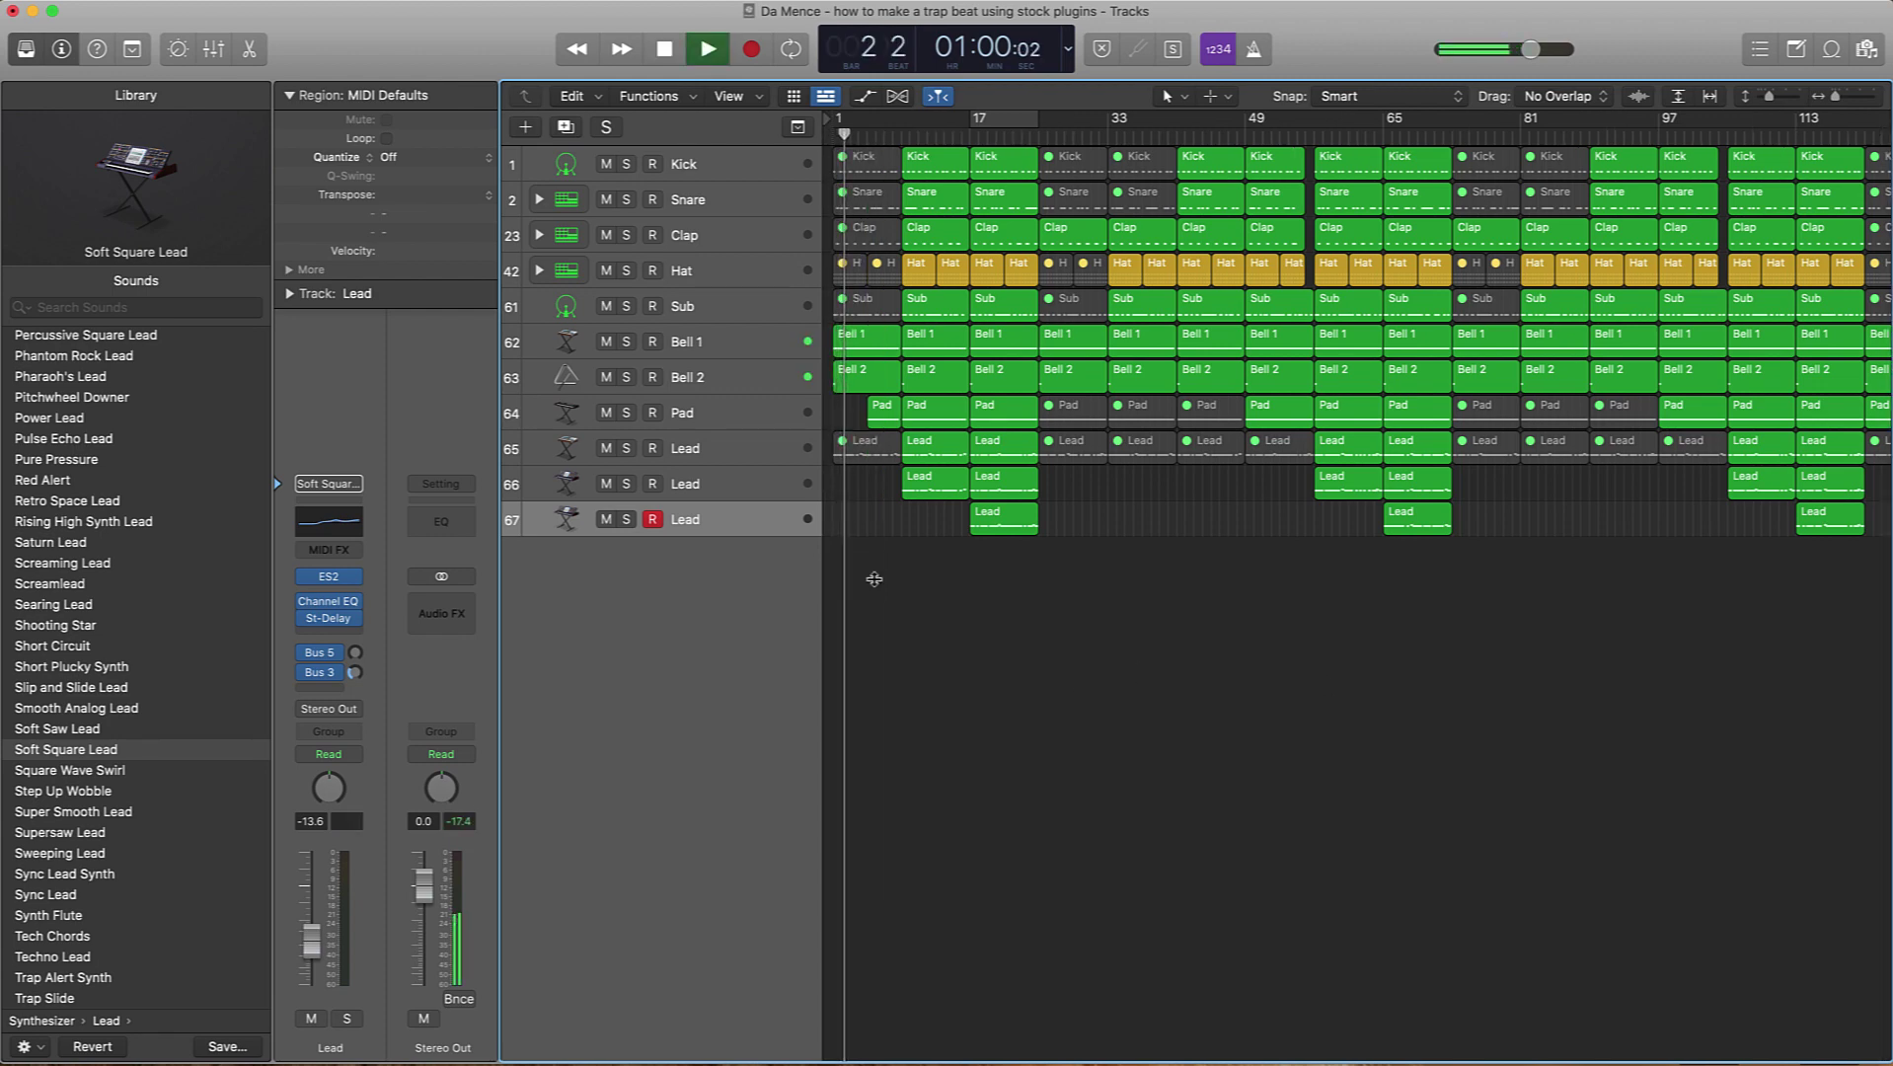
Step: Rename the original Smooth Analog Lead track as Lead 1
double_click(698, 449)
text(1)
key(Return)
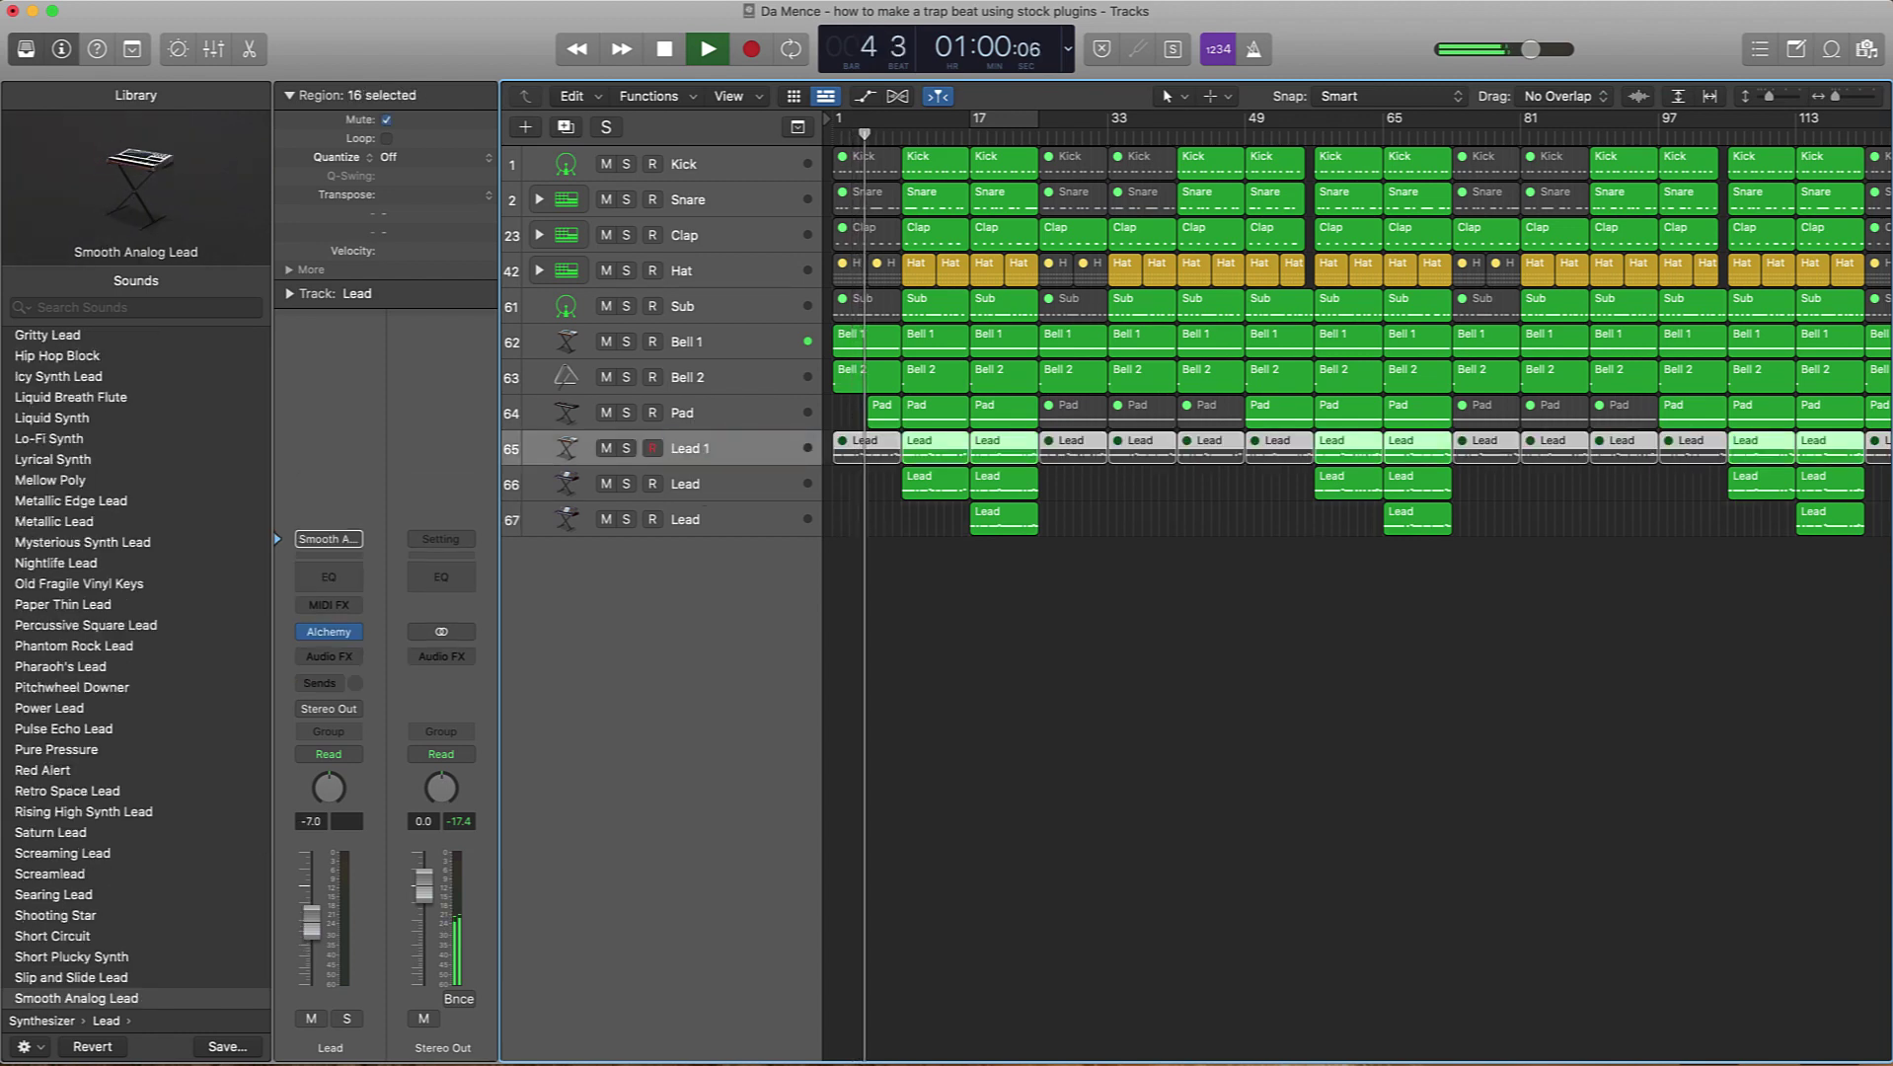
Step: Rename the Trap Slide track as Lead 2 and the Soft Square Lead track as Lead 3
double_click(688, 483)
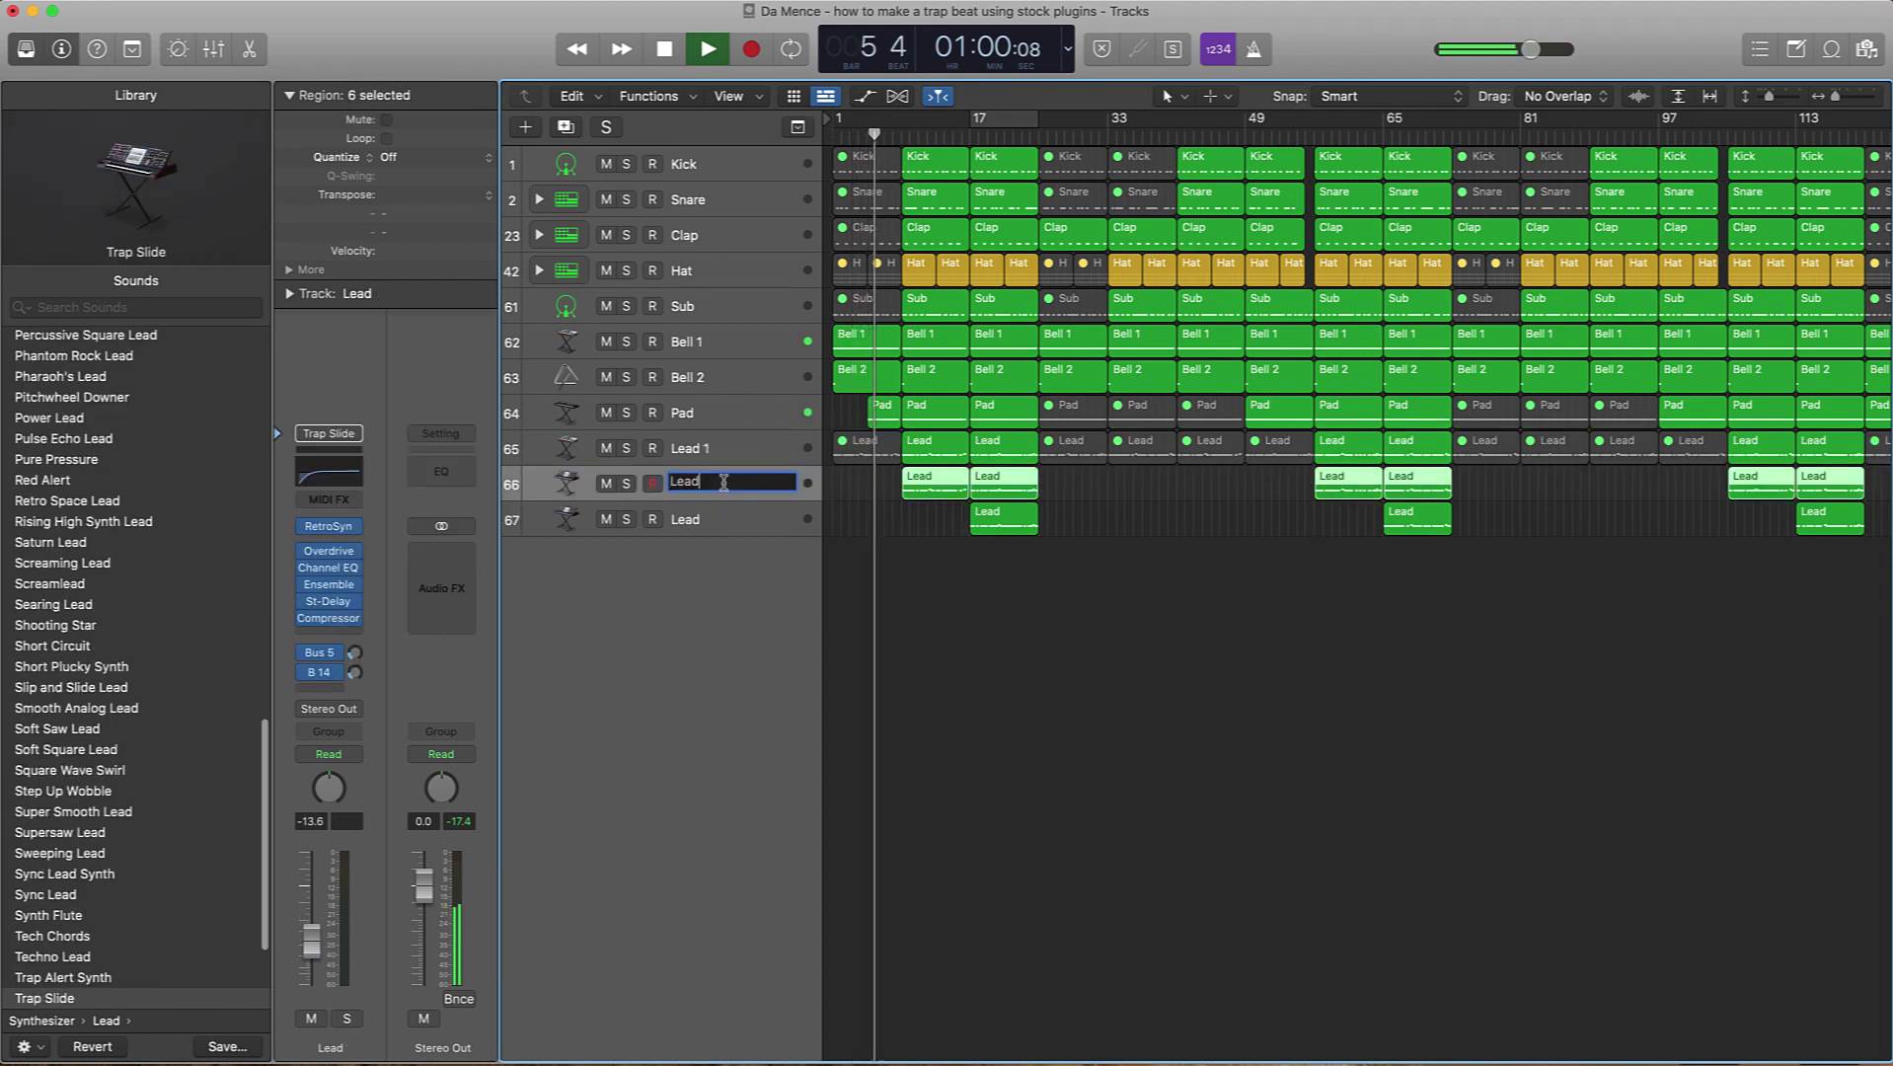
text(2)
key(Tab)
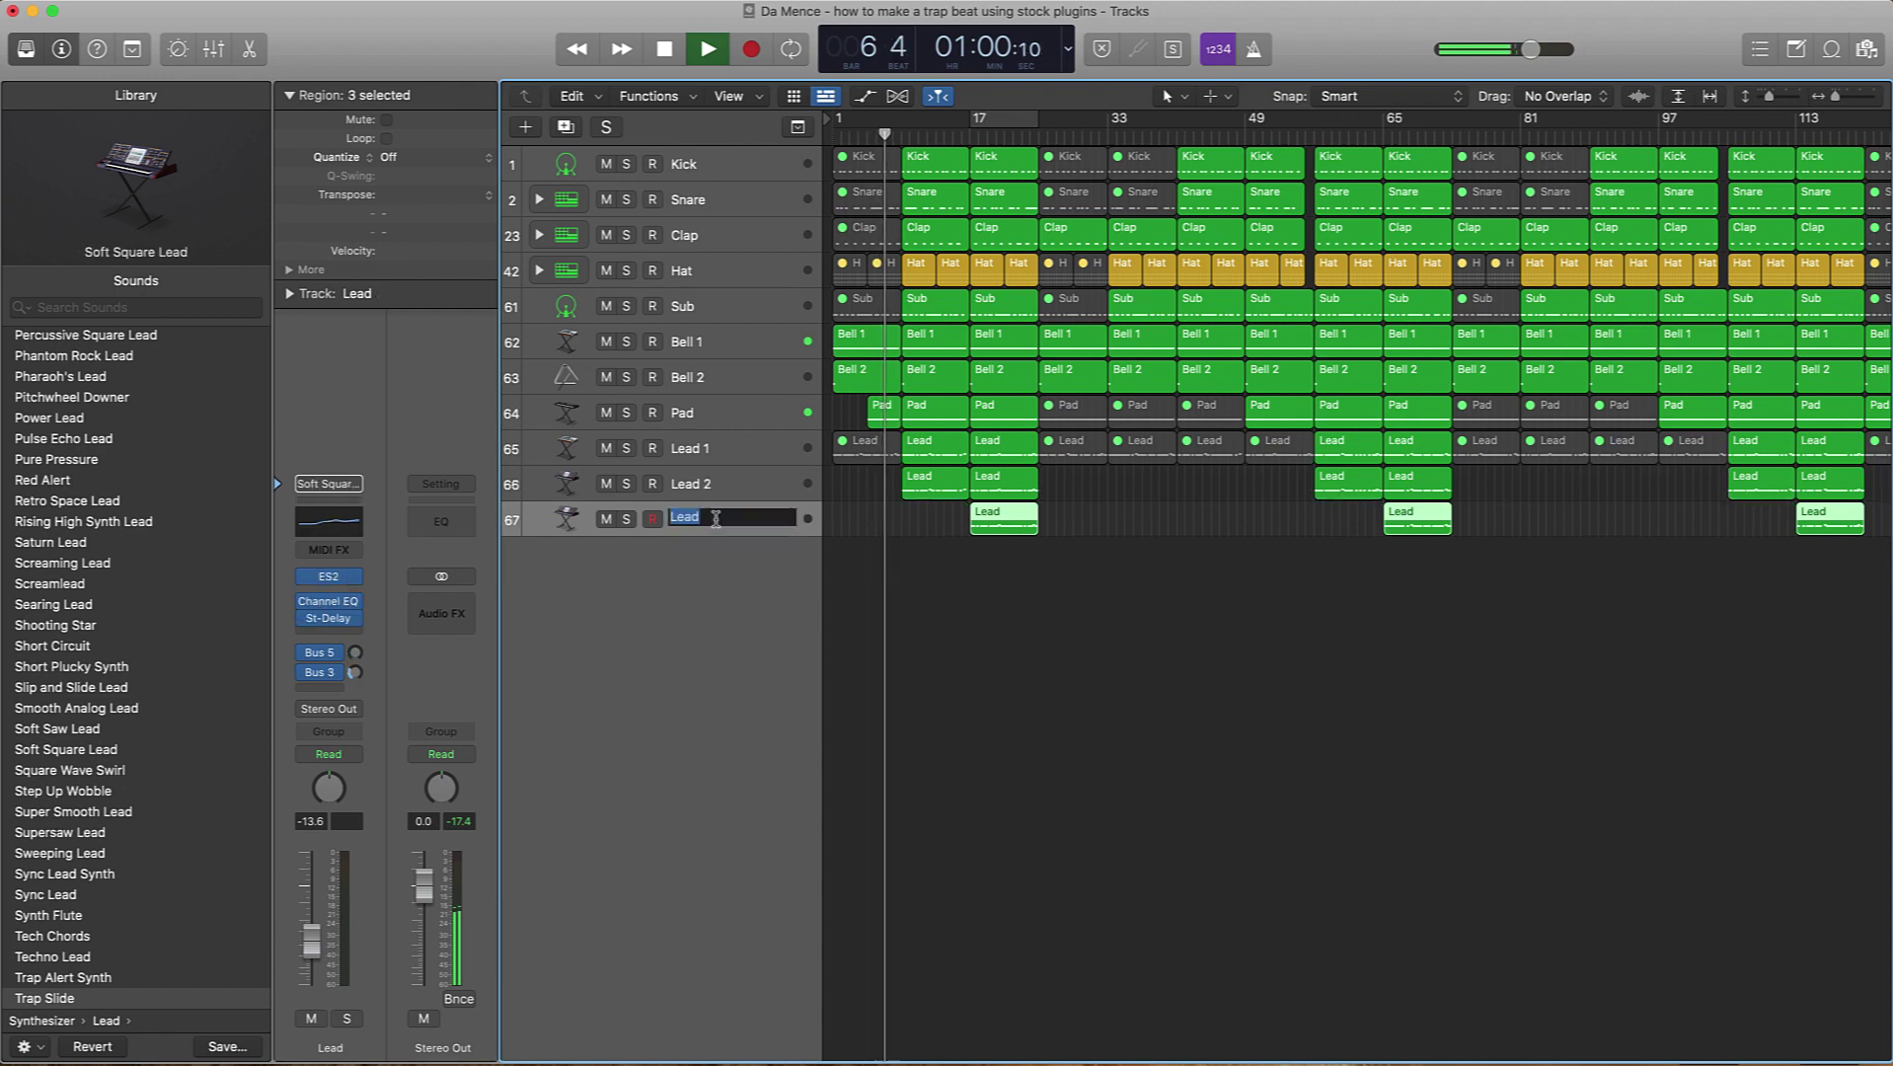
text(3)
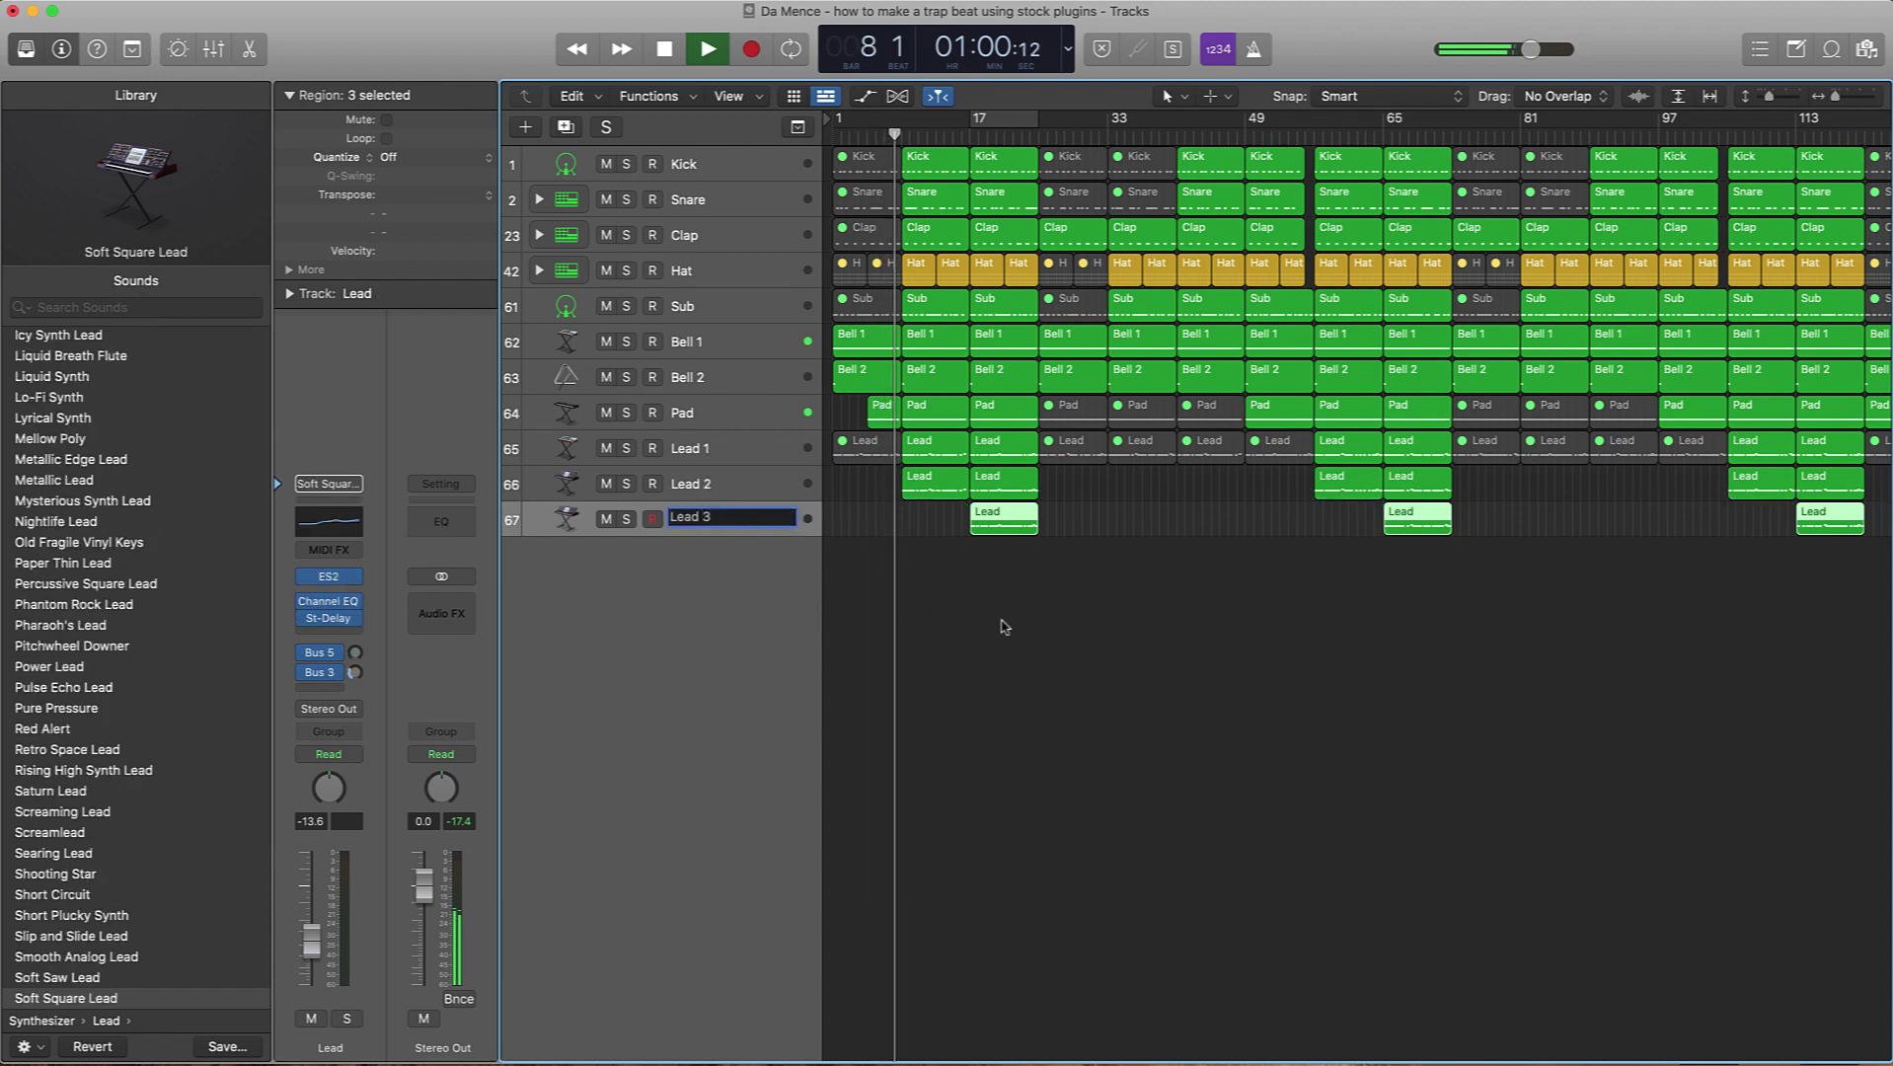
key(Return)
Step: Name all regions in the arrangement after their tracks, then clear the selection
key(super+a)
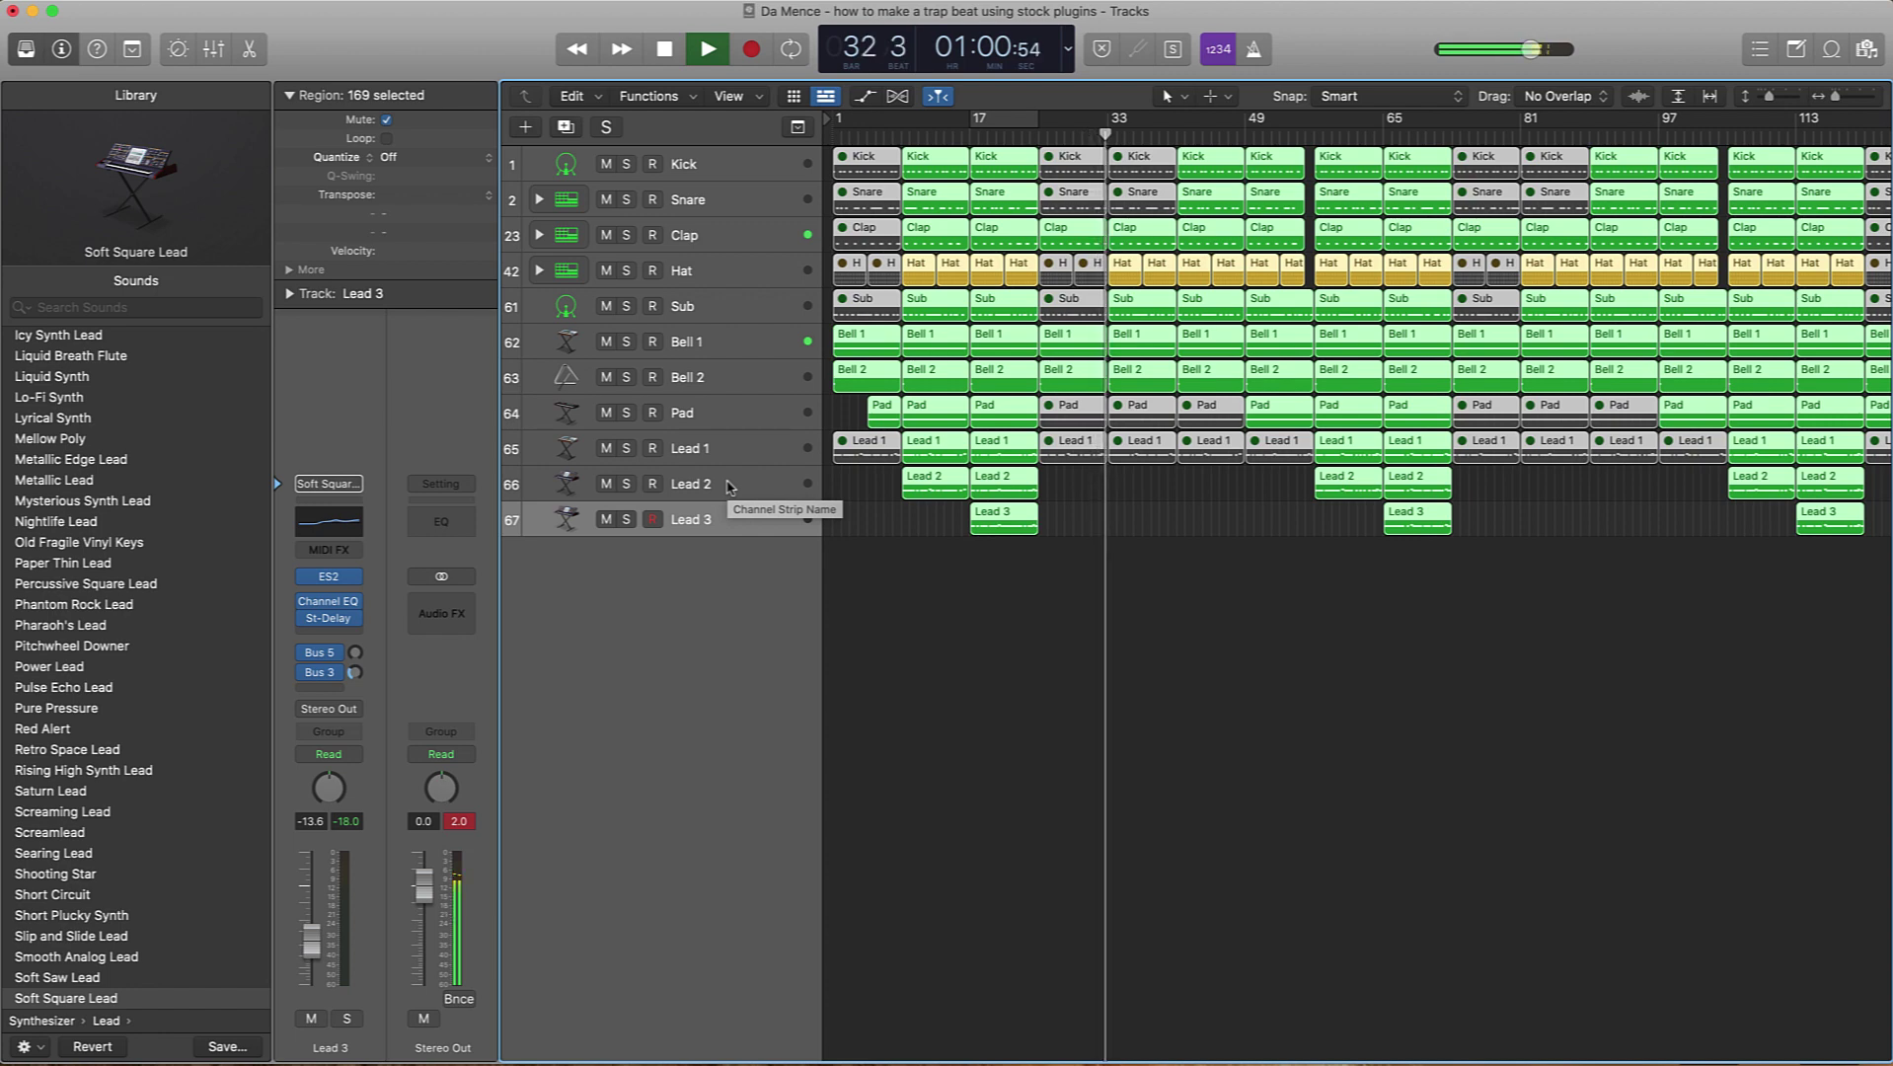
click(1230, 738)
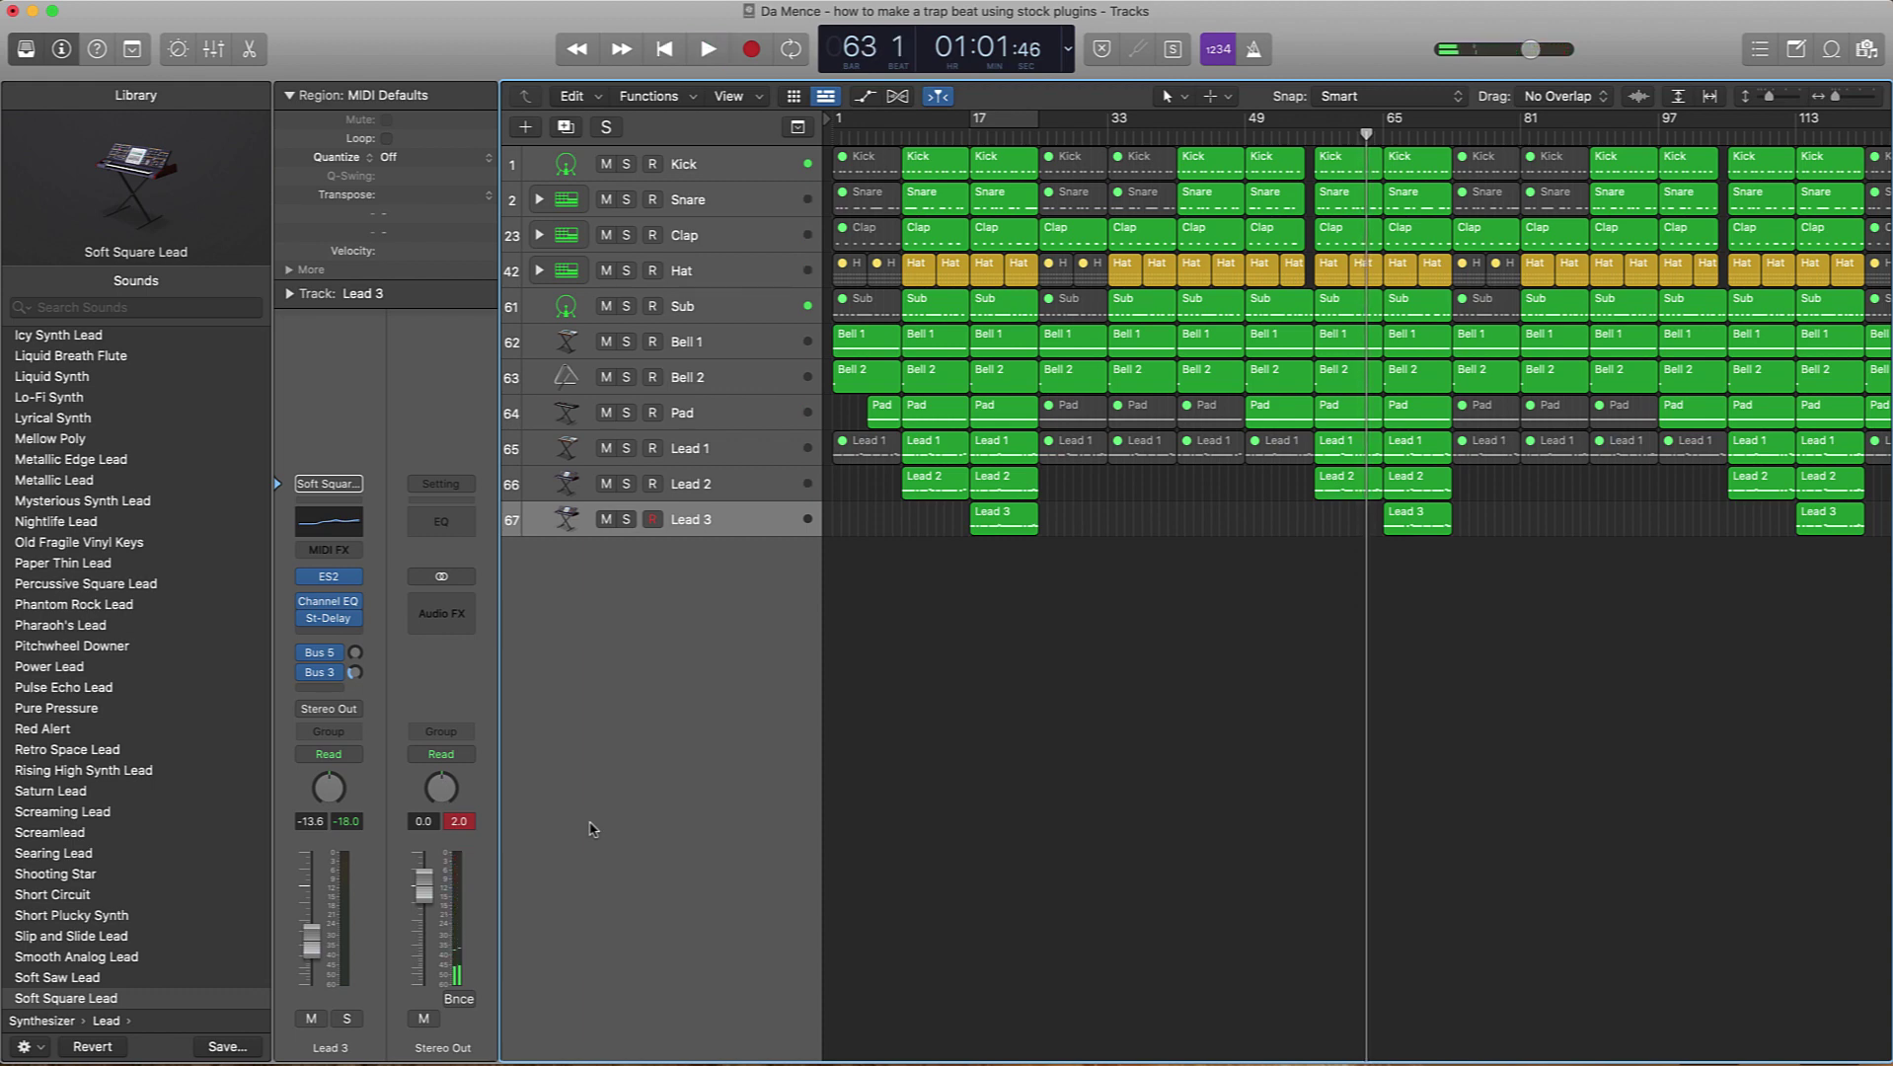
Step: Play the ending from bar 113 and extend the outro's Pad region to bar 129
scroll(1361, 710, right, 2)
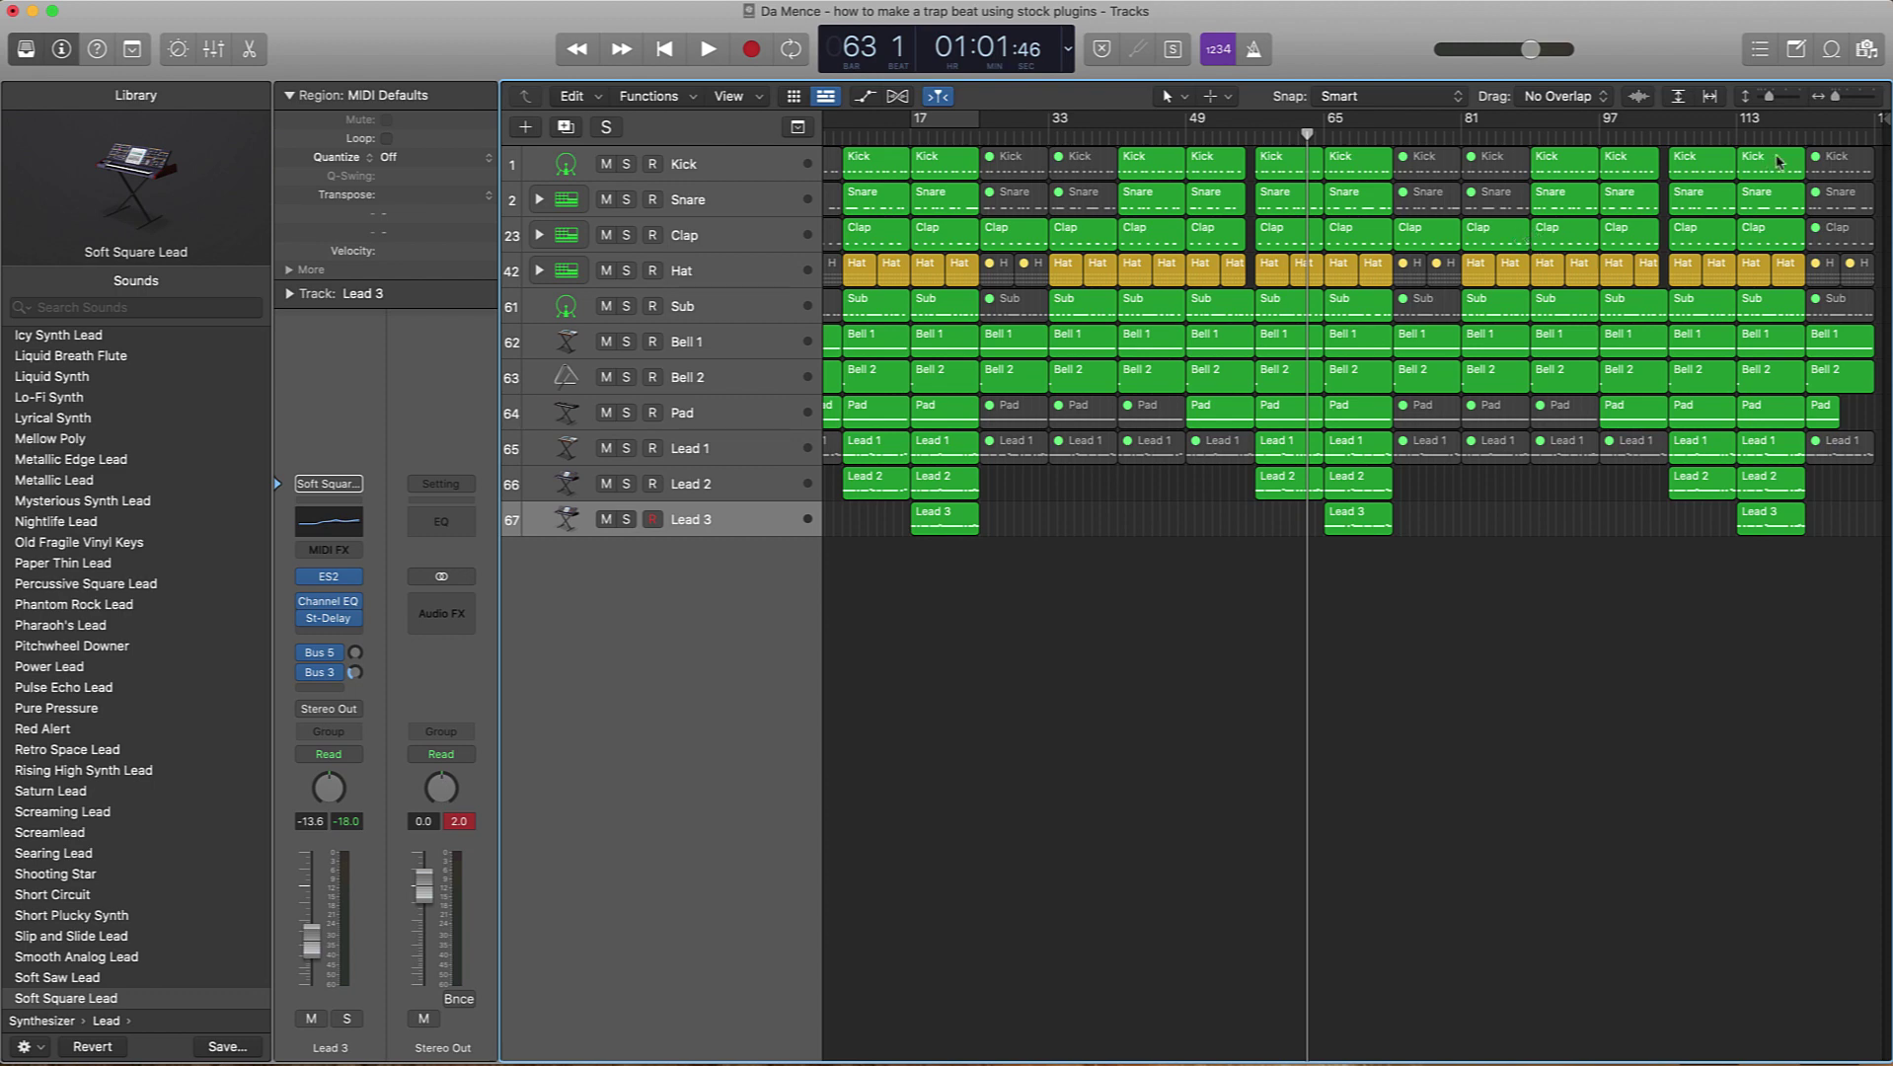
click(1738, 137)
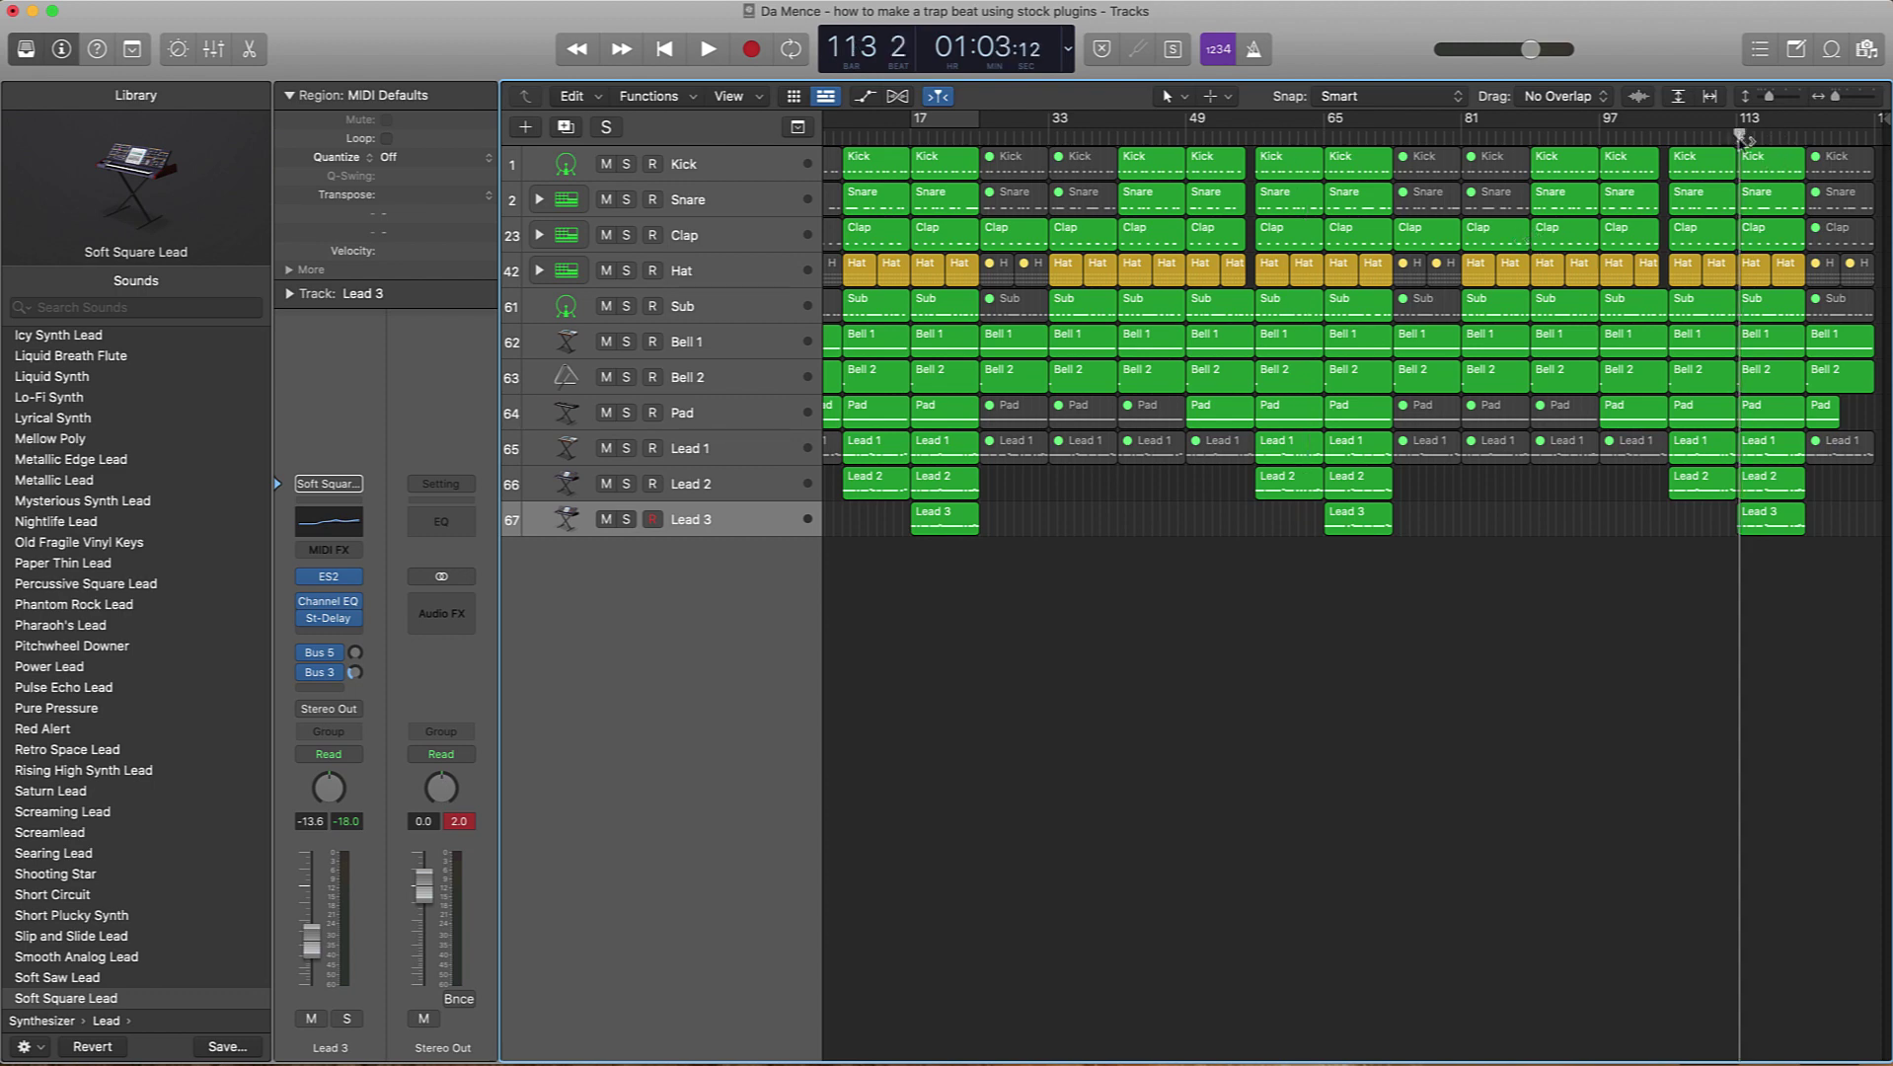
key(space)
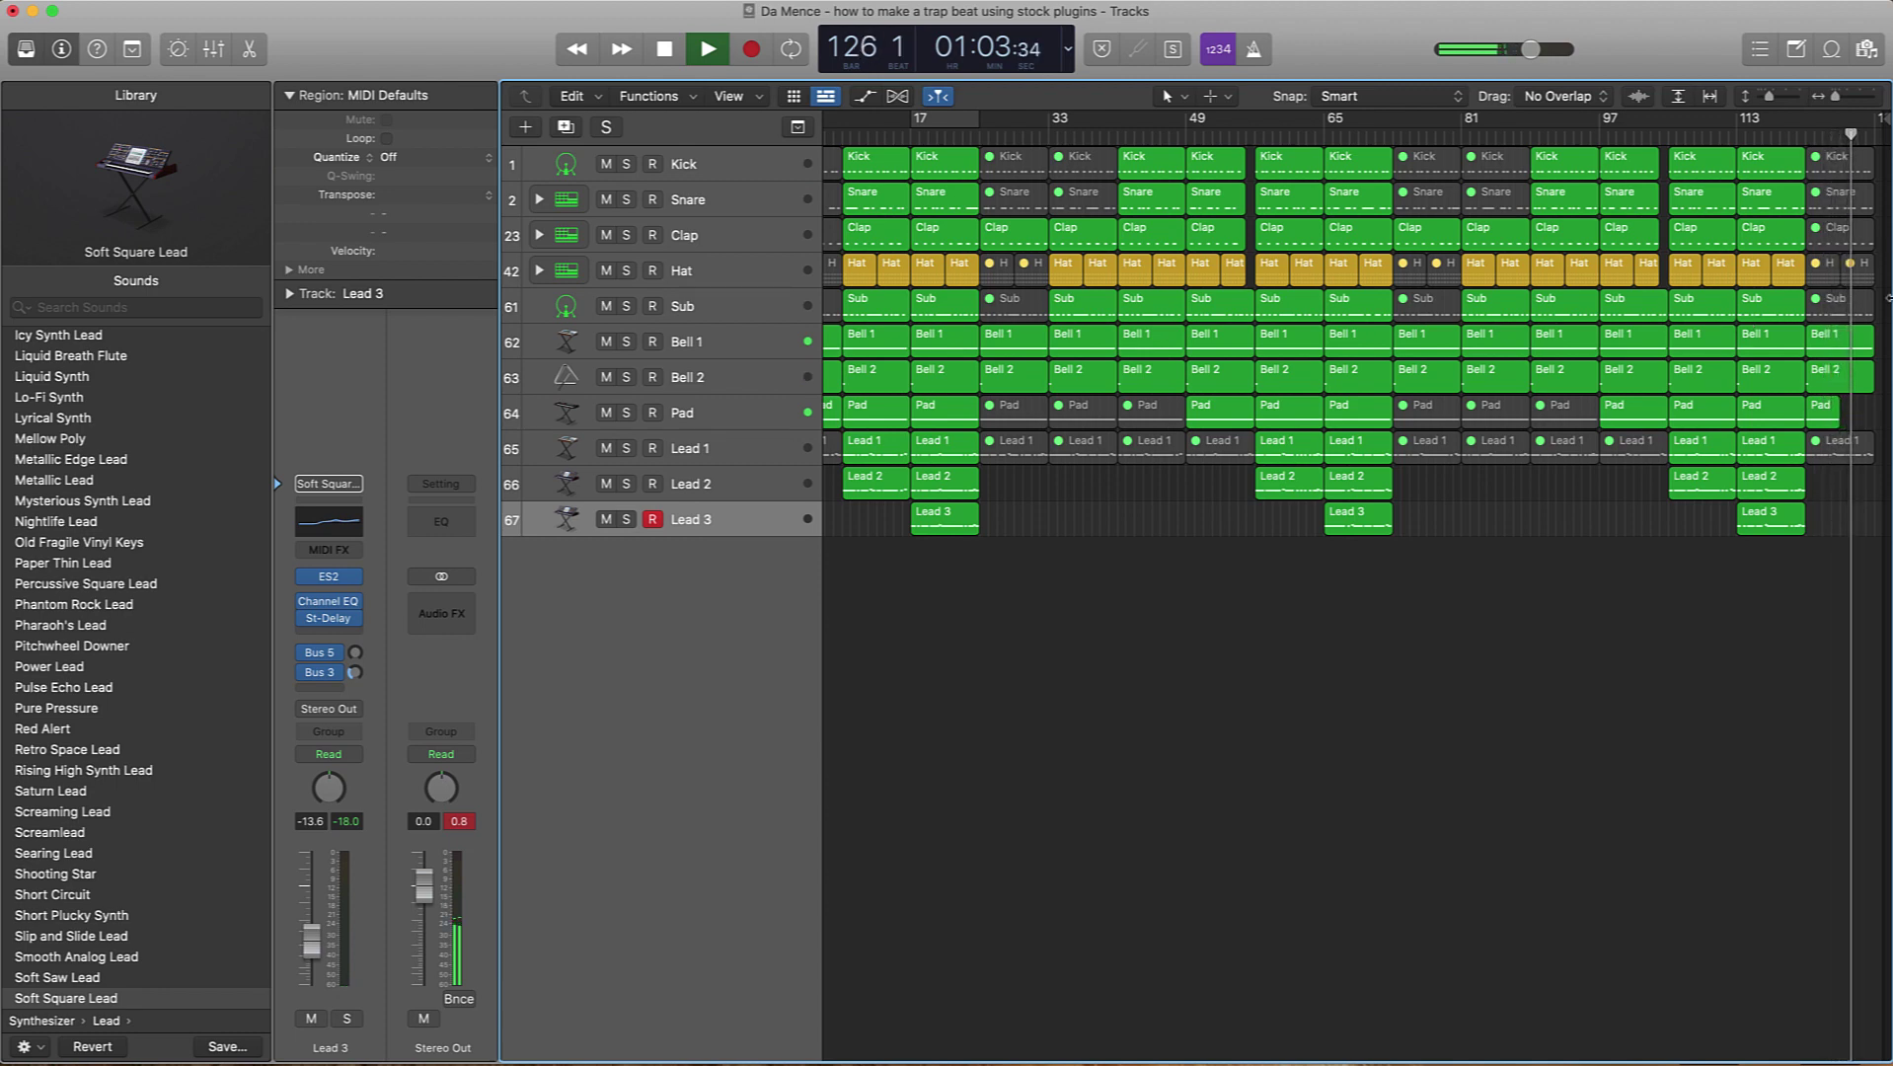
mouse_move(1834, 423)
mouse_down()
mouse_move(1868, 426)
mouse_move(1812, 426)
mouse_up()
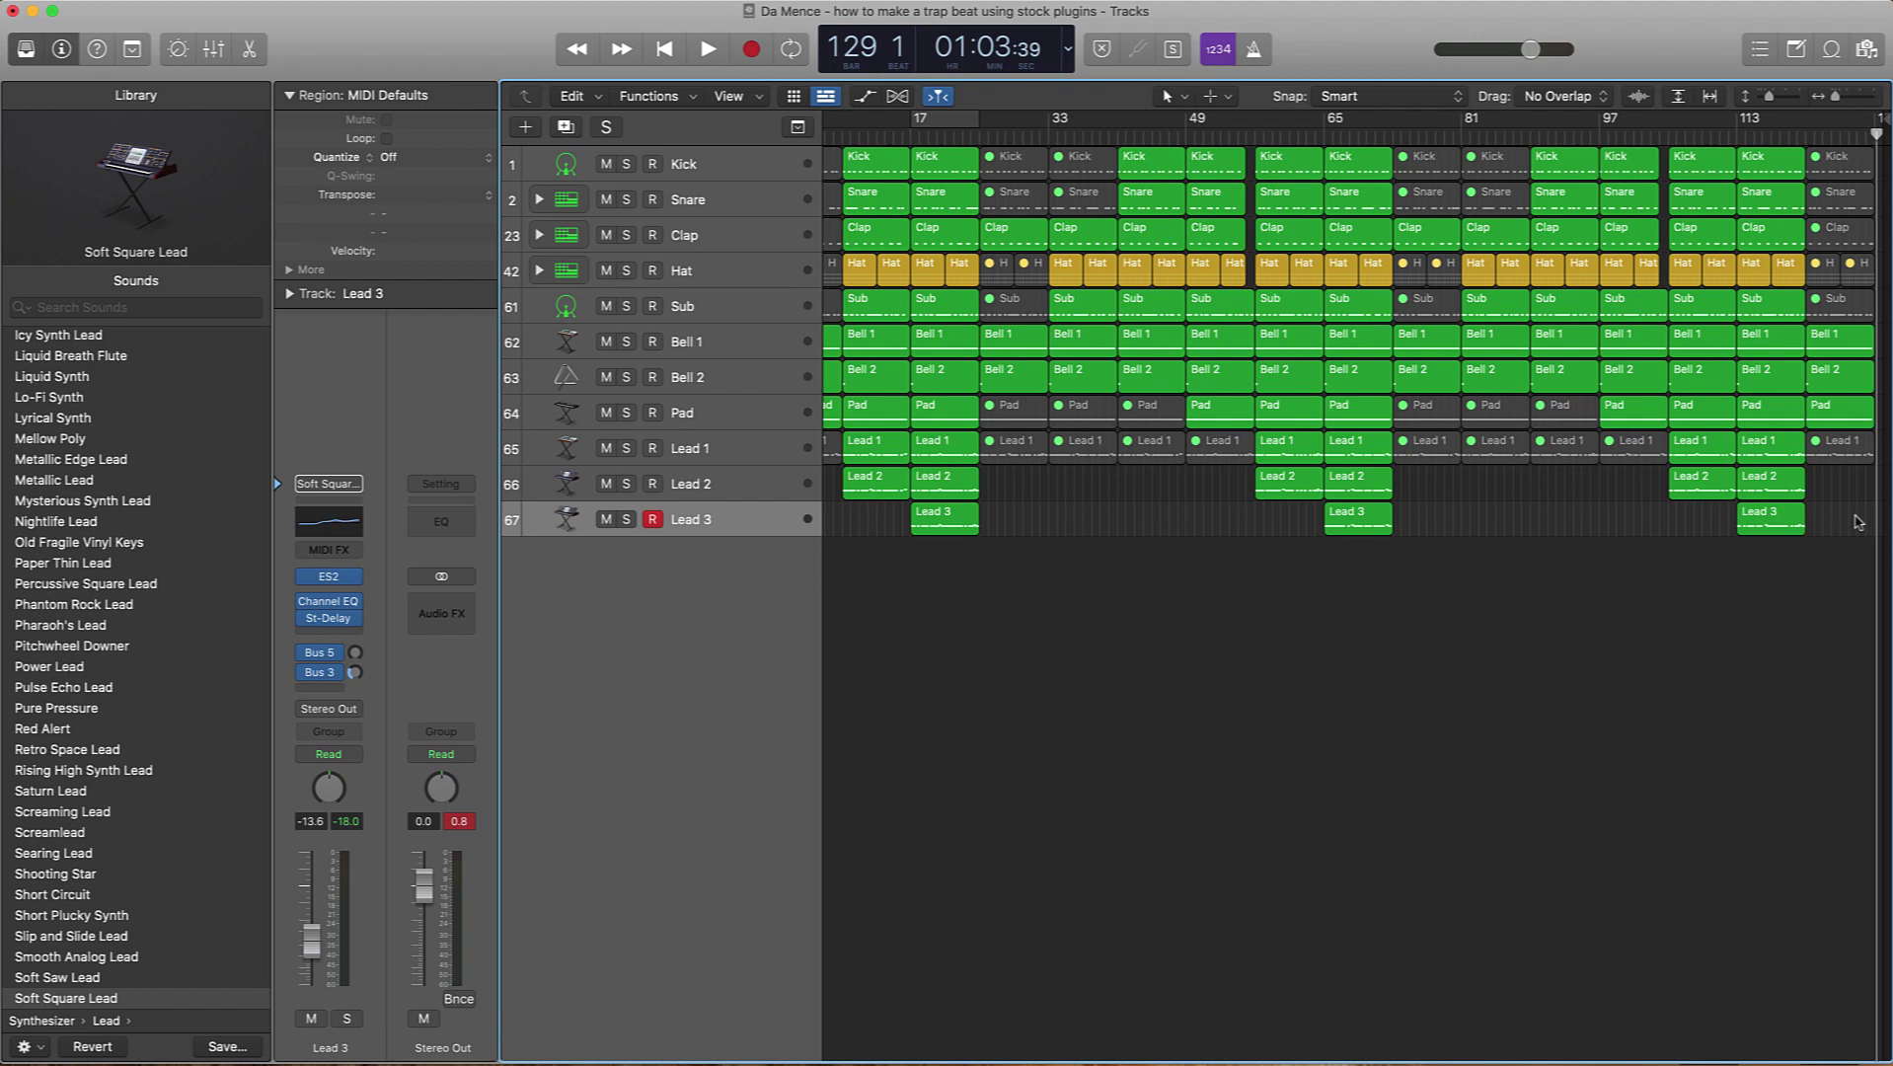
Step: Return the playhead to the project start and fit the whole arrangement in view with reduced track heights
key(Return)
key(z)
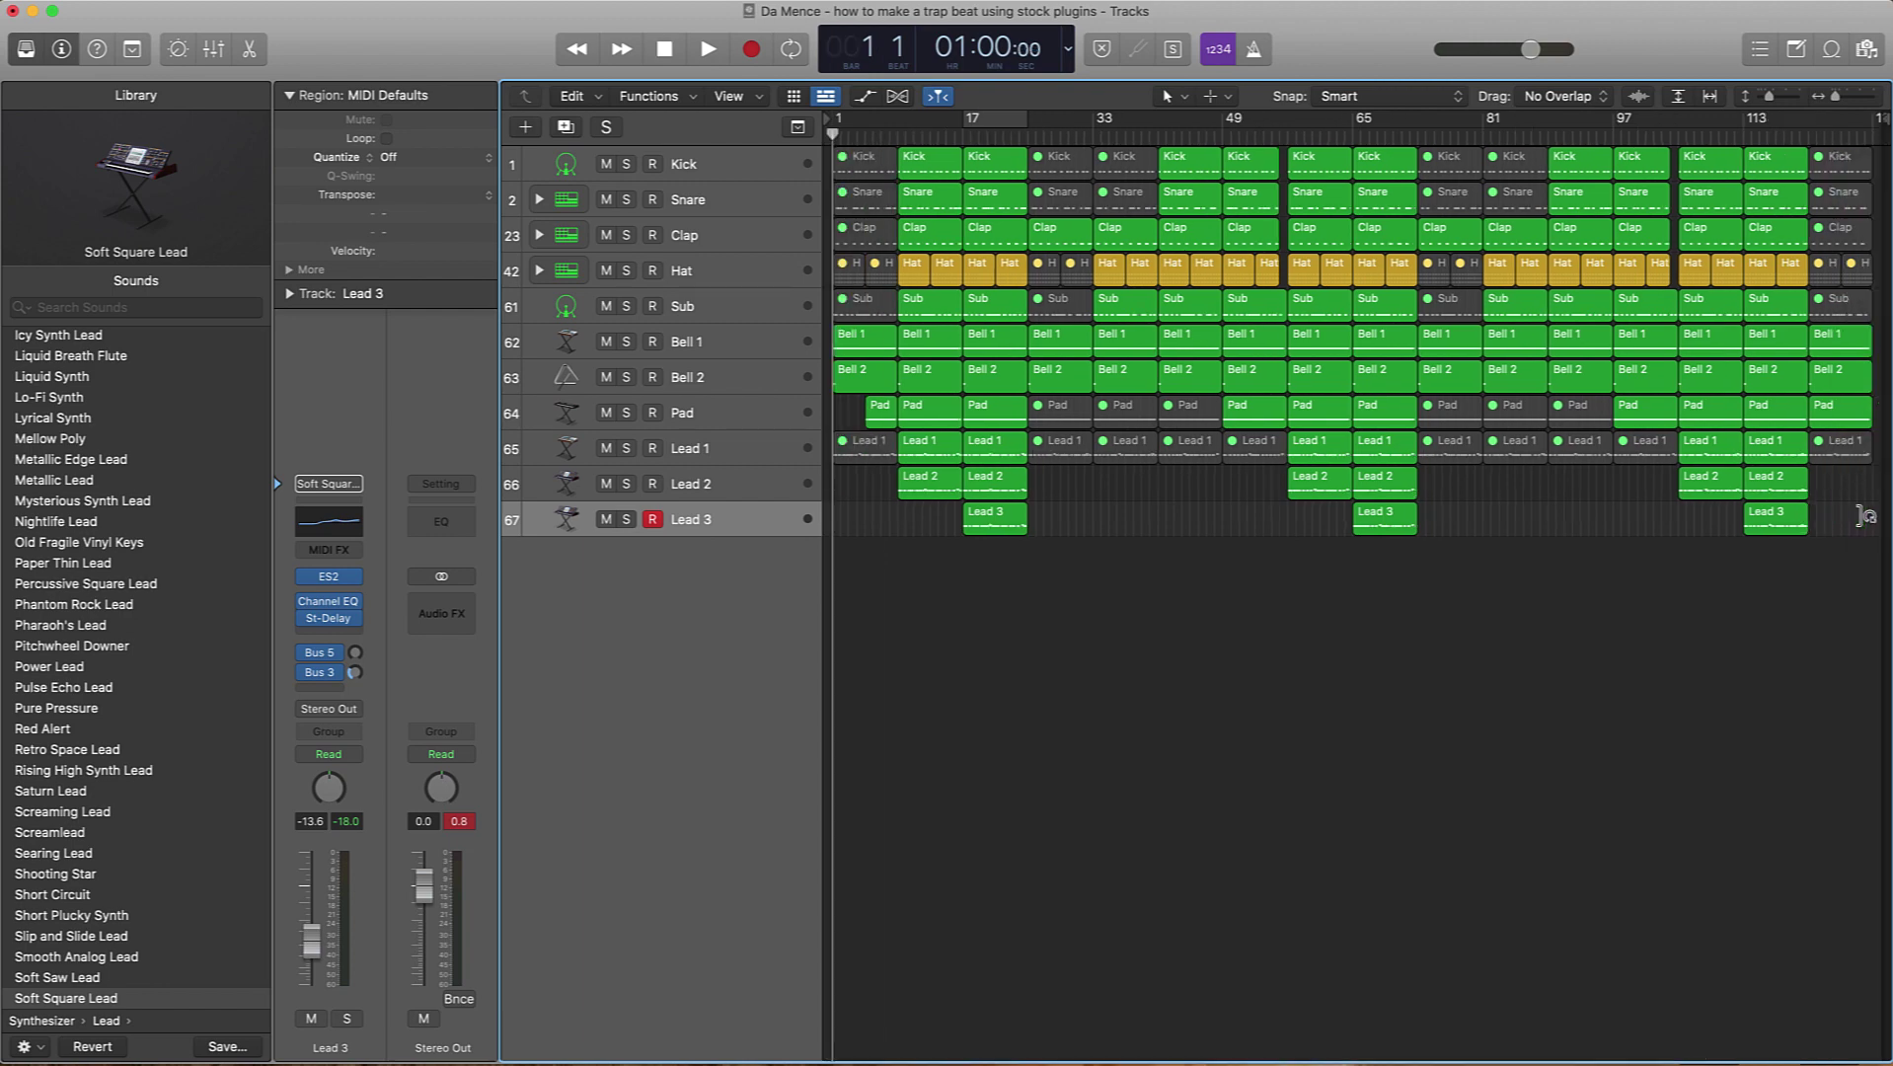
key(super+Up)
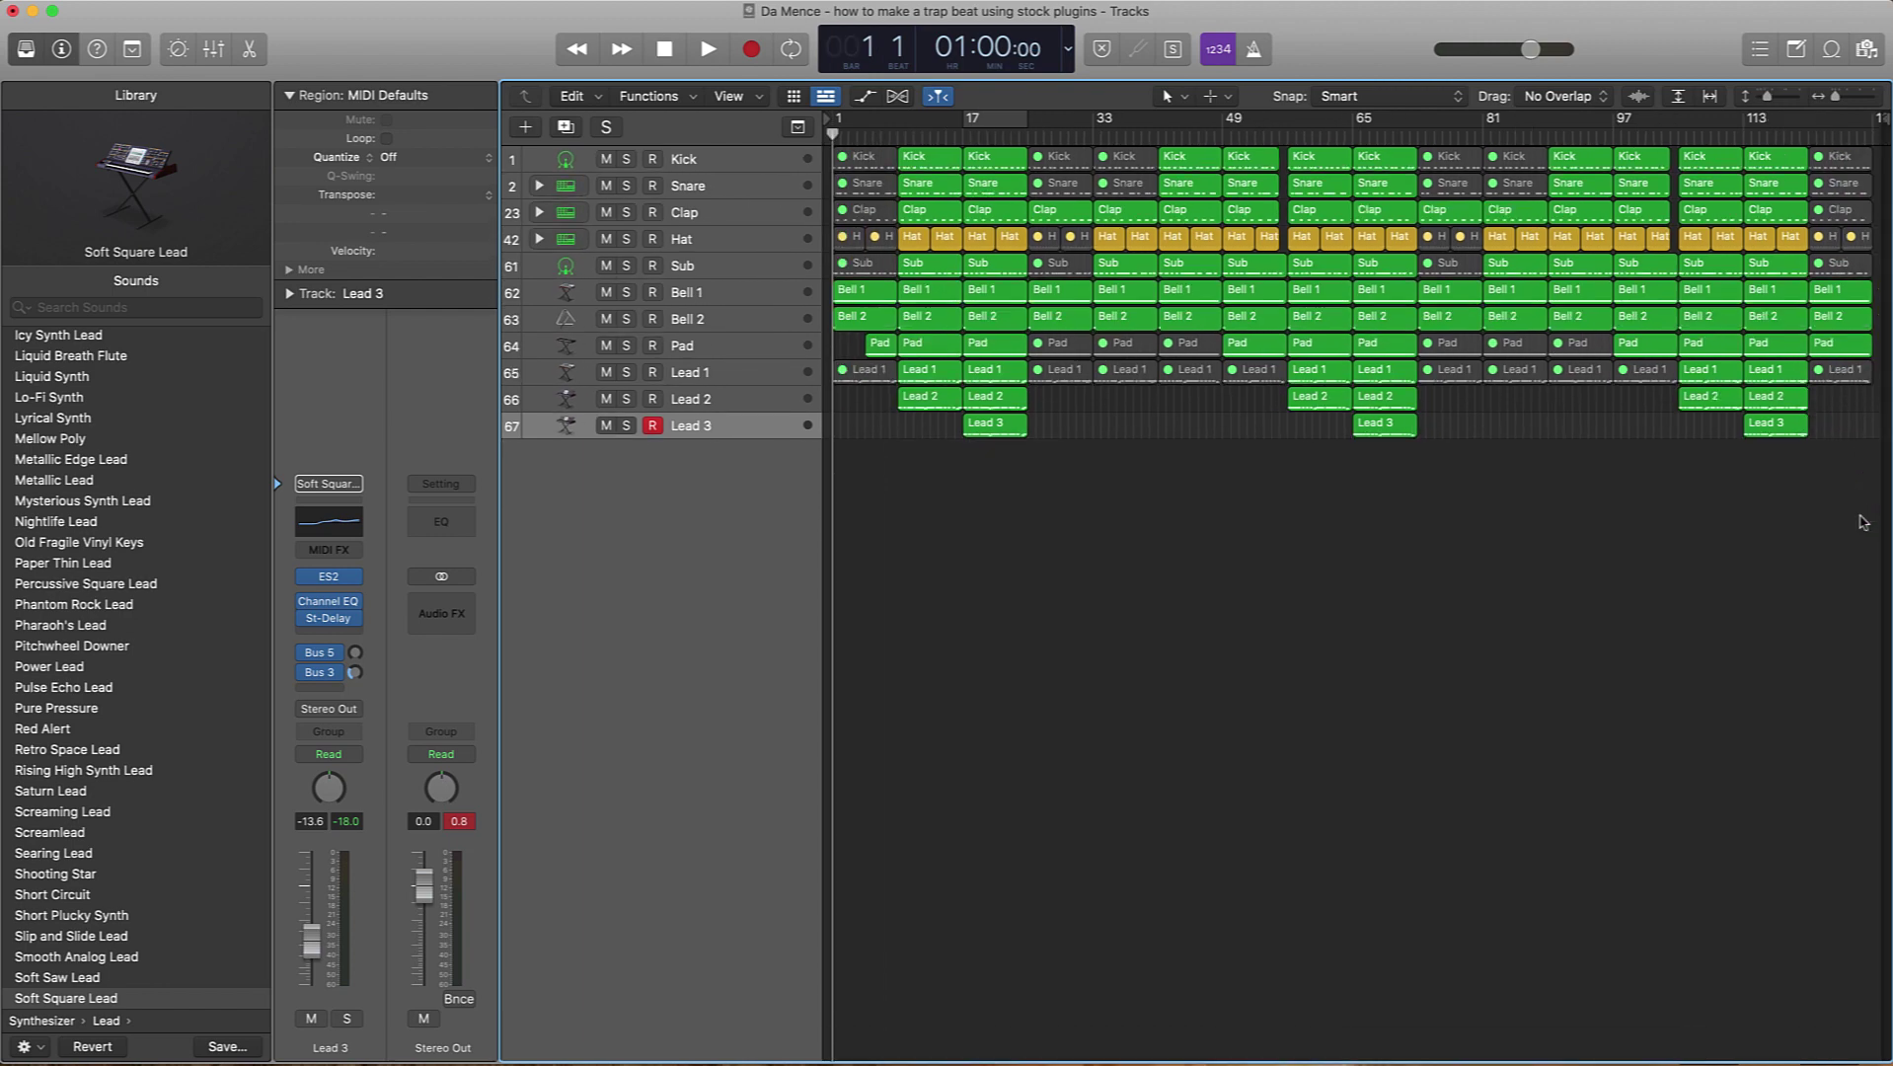